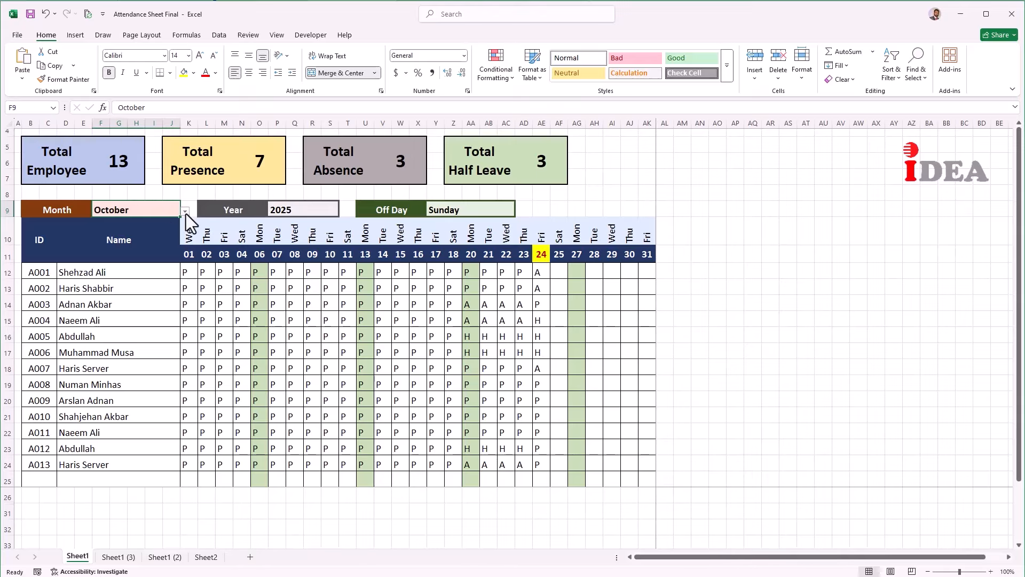
Set the attendance sheet's month to February and its year to 2030
click(185, 211)
drag(187, 251, 182, 237)
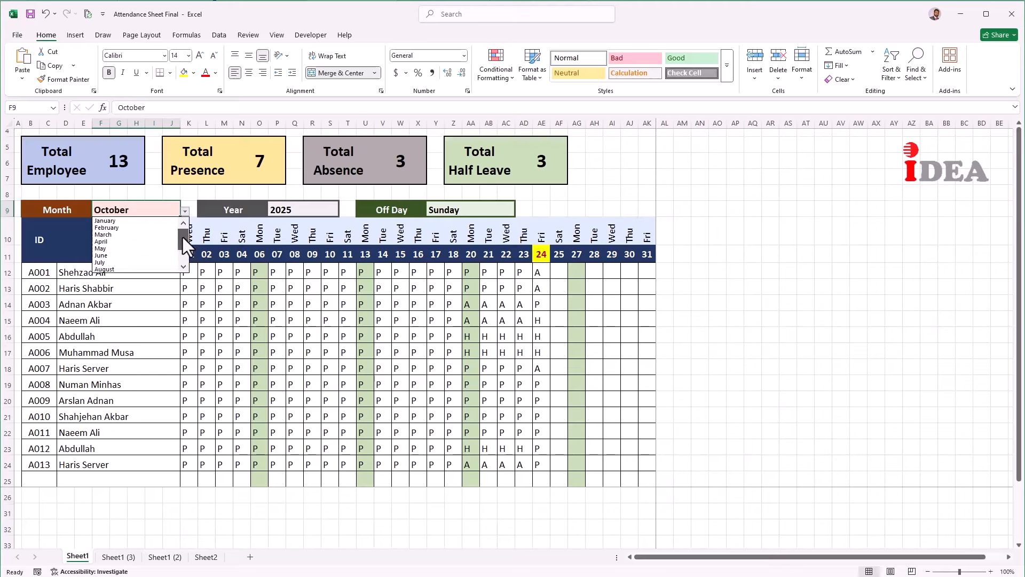
click(122, 229)
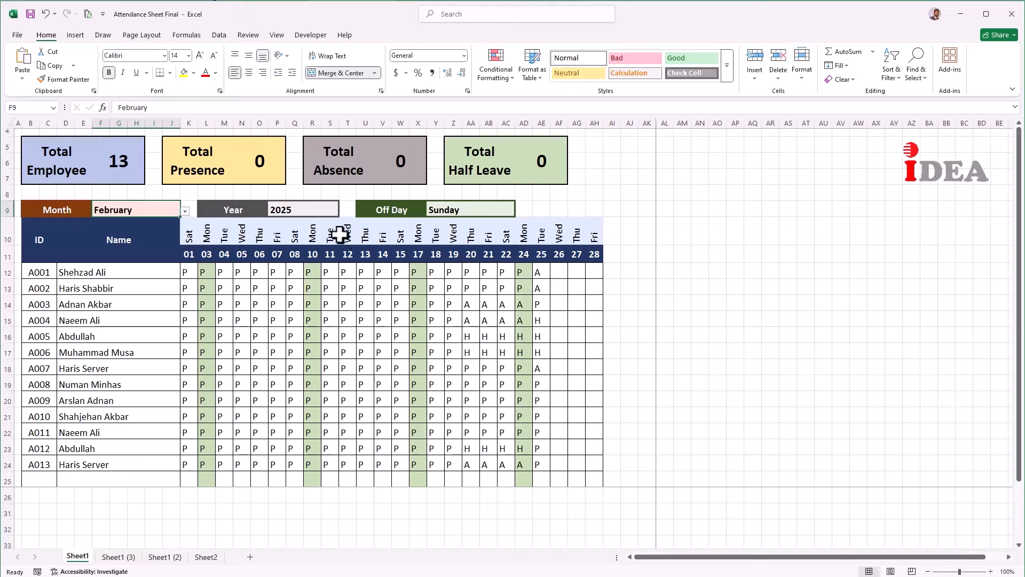
click(310, 210)
click(344, 212)
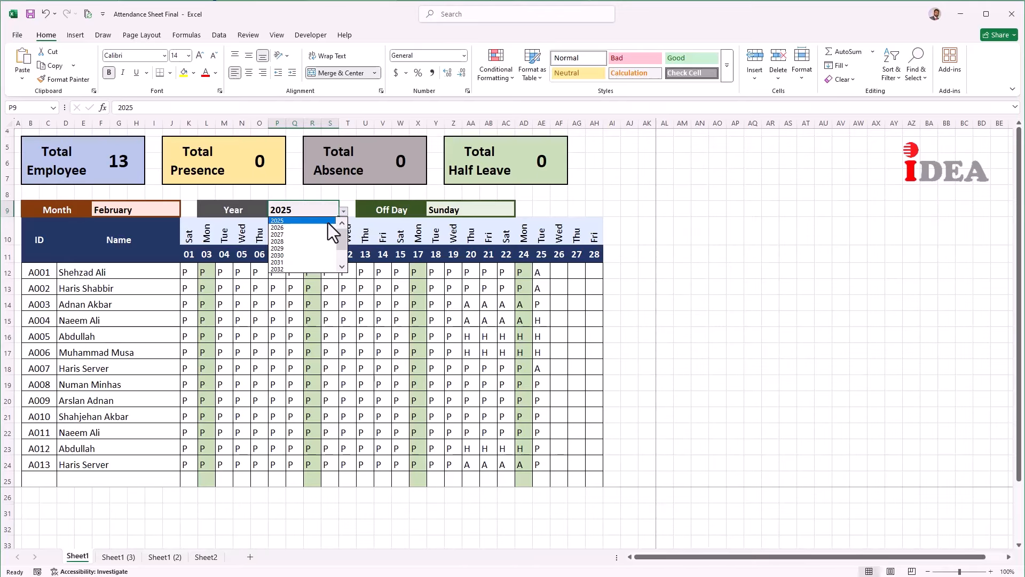
click(289, 256)
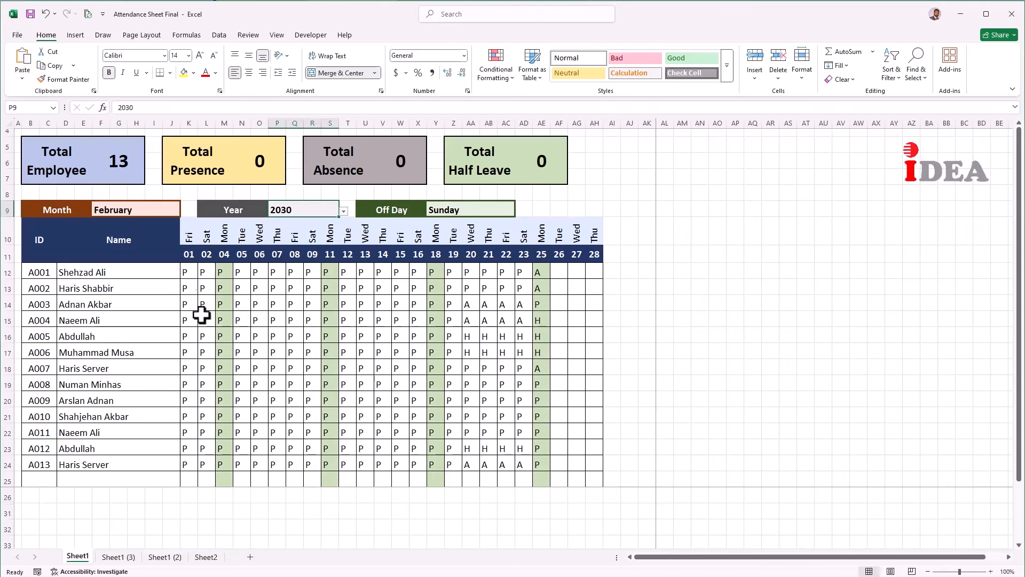
Set the off day to Wednesday, then change it to Friday
click(498, 210)
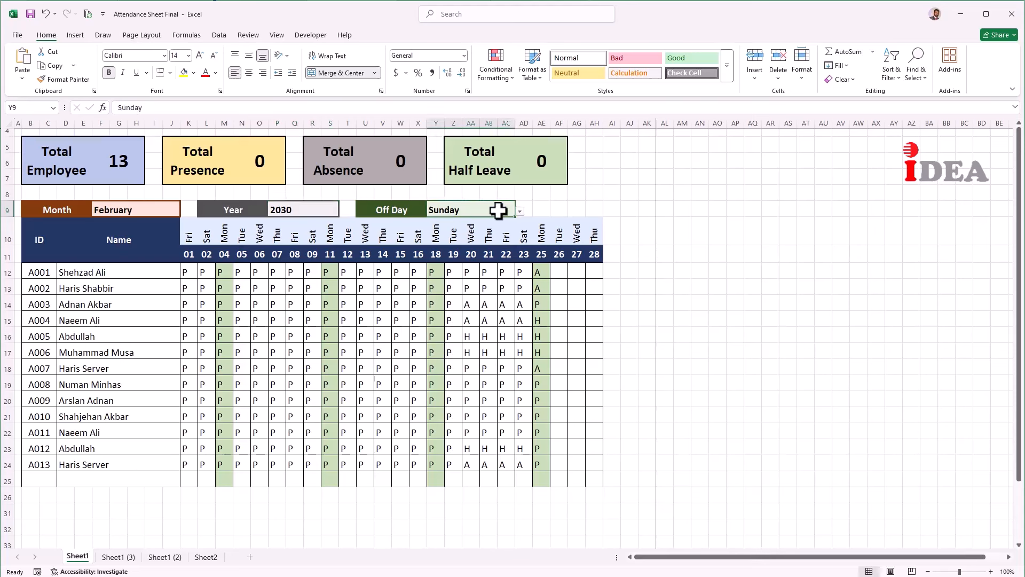
click(520, 212)
click(482, 235)
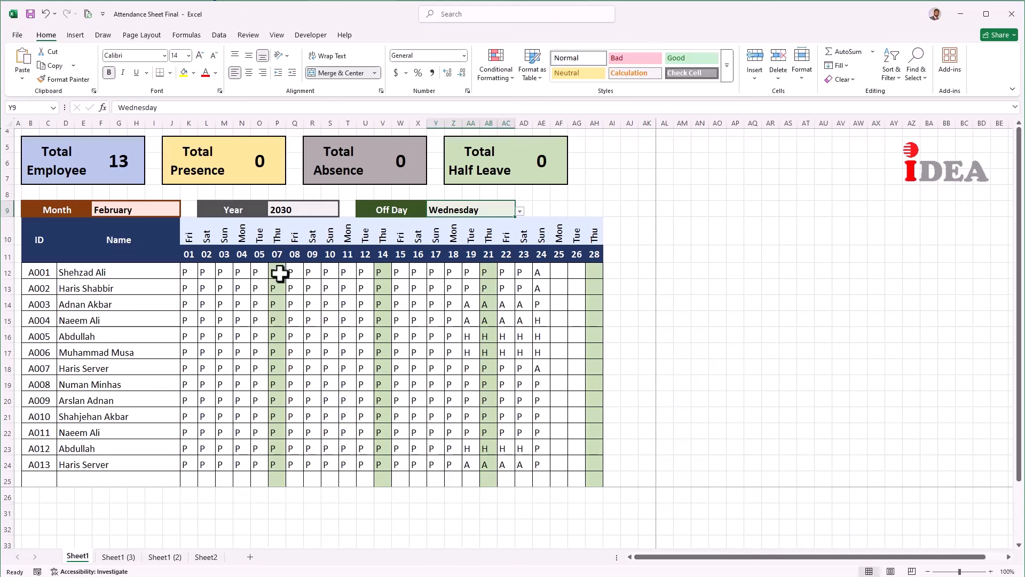
click(520, 212)
click(488, 249)
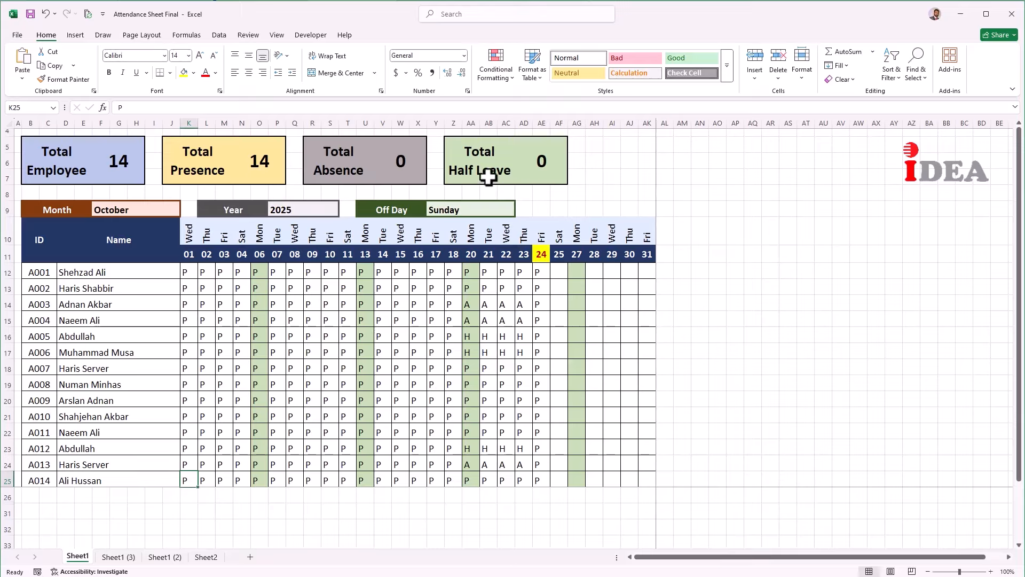
Mark employees A001 and A002 as absent (A) on day 24 of October
click(539, 273)
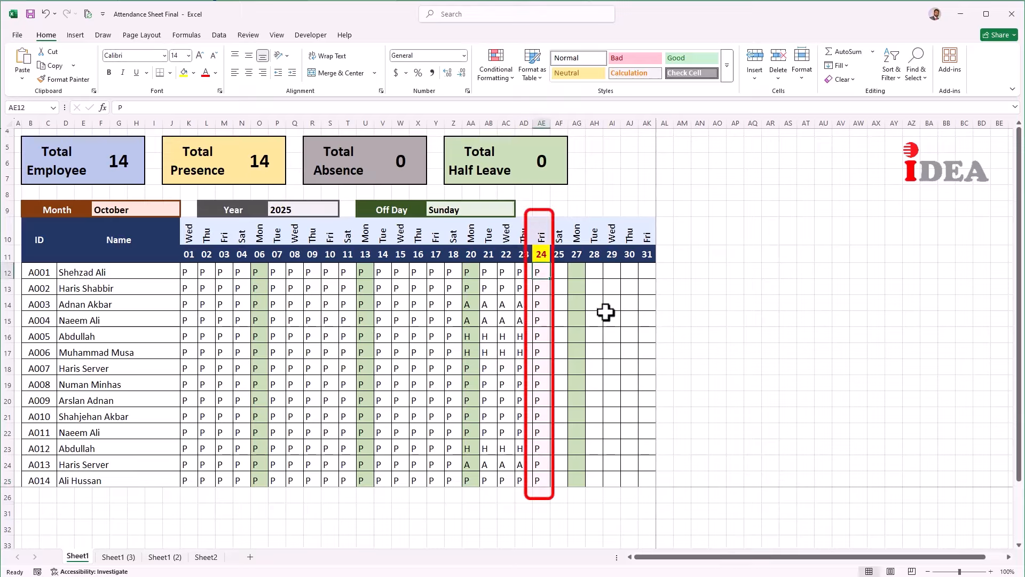
text(A)
key(Return)
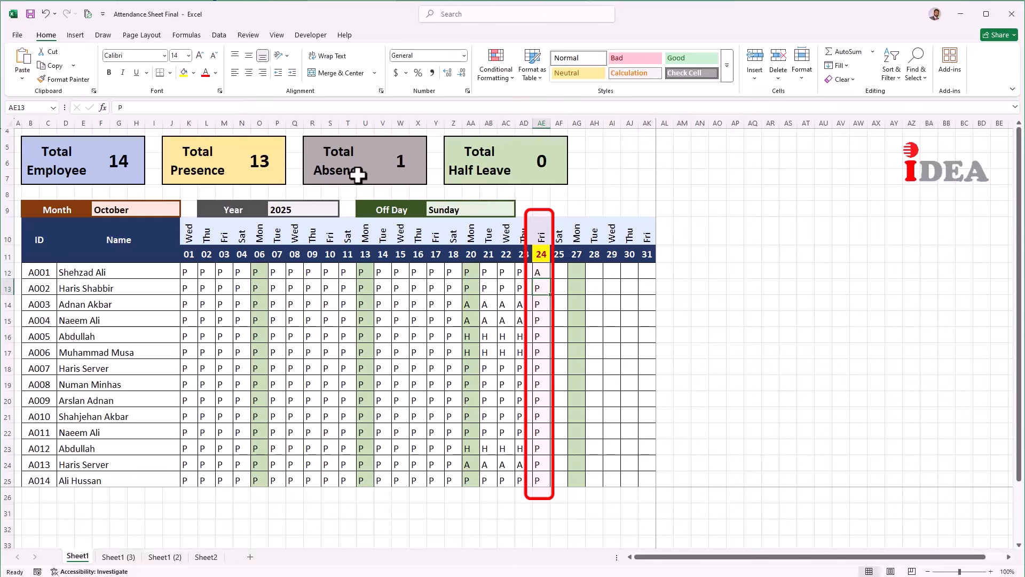
text(A)
key(Return)
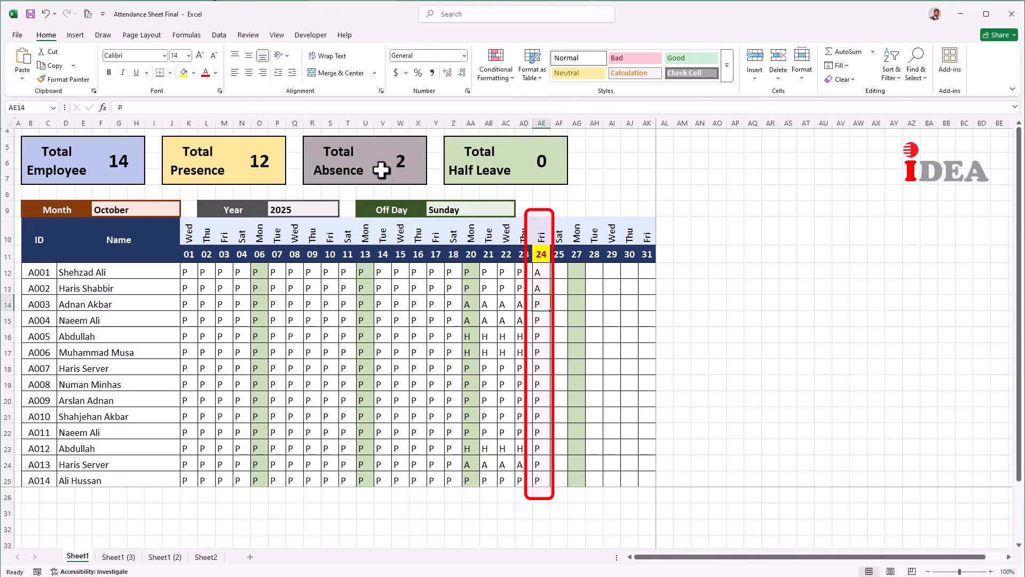
For day 24, enter half leave (H) for employees A004, A005 and A006, and absent (A) for A007
click(541, 327)
text(H)
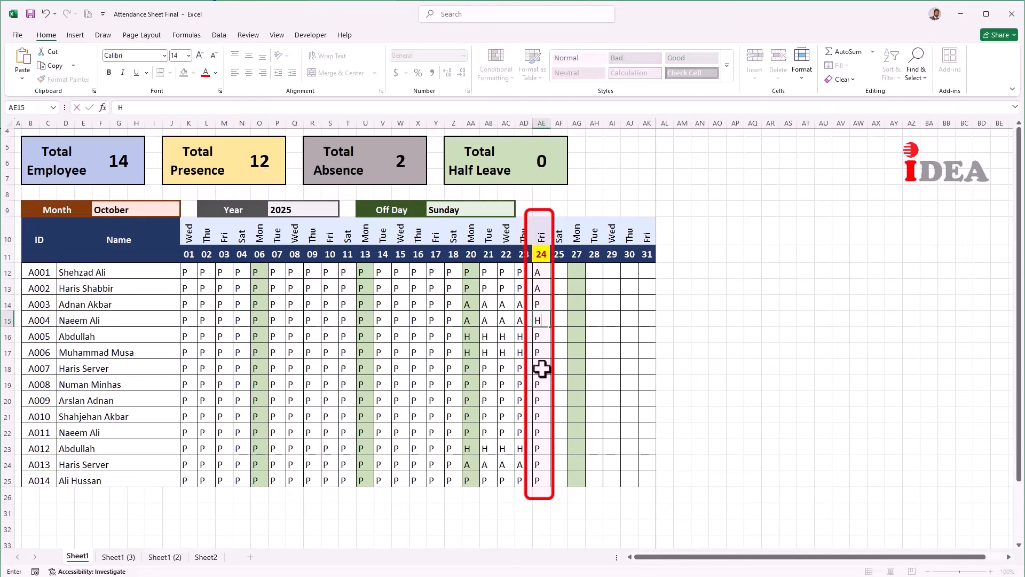
key(Return)
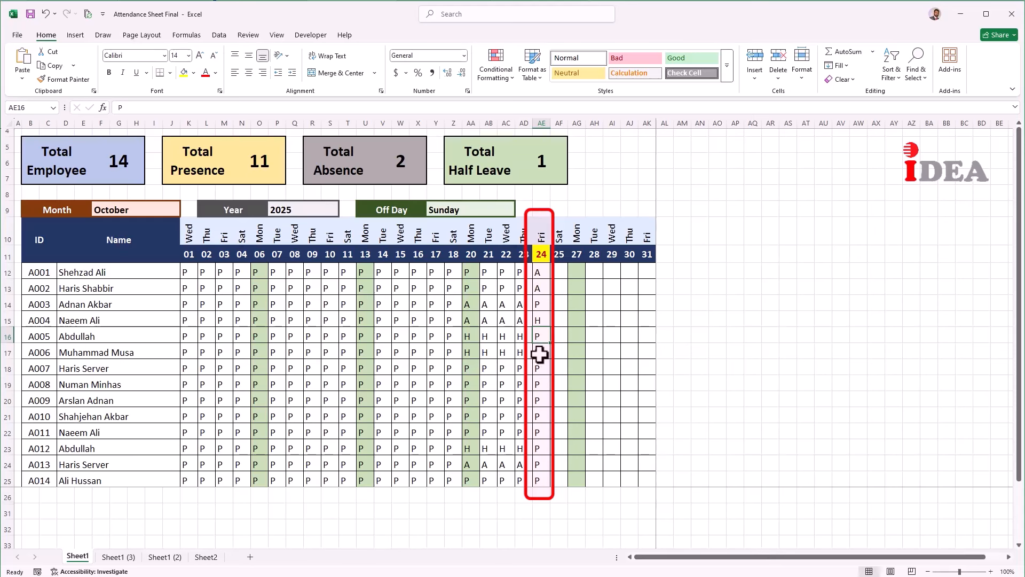
text(H)
key(Return)
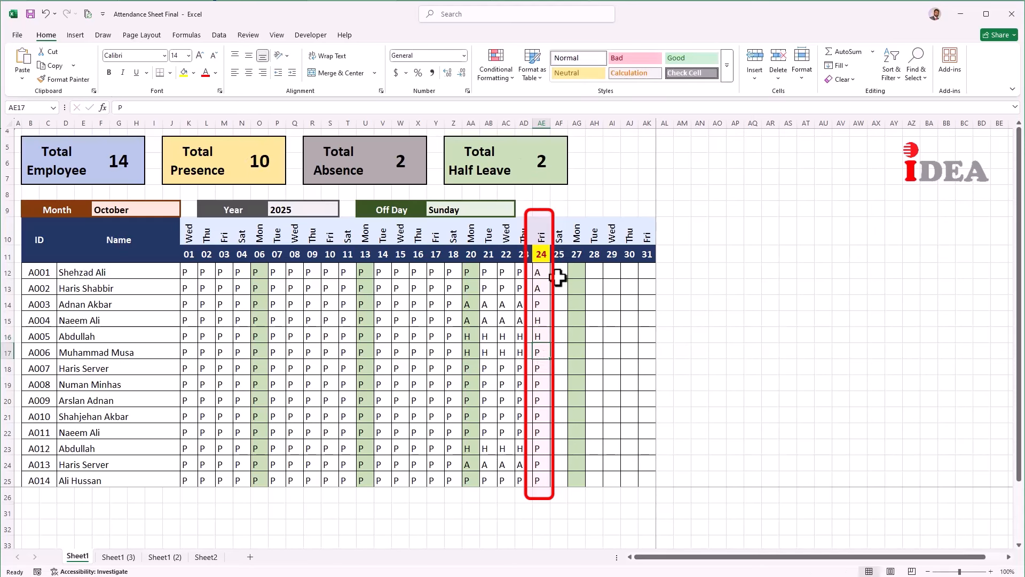
text(H)
key(Return)
text(A)
key(Return)
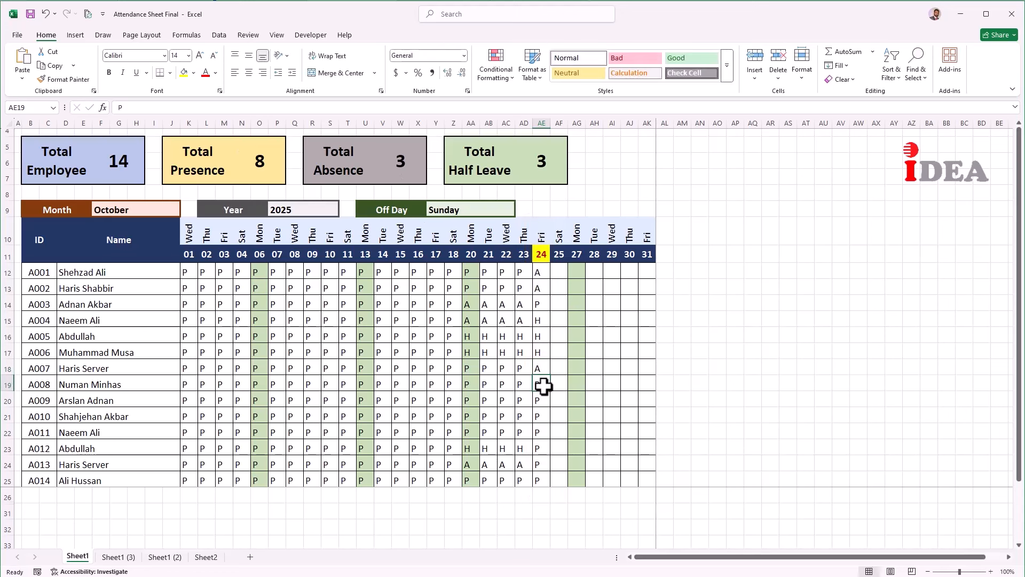
Clear employee A014's entire record from the ID through day 24, and check the Total Employee and Total Presence cards
drag(46, 480, 540, 478)
key(Delete)
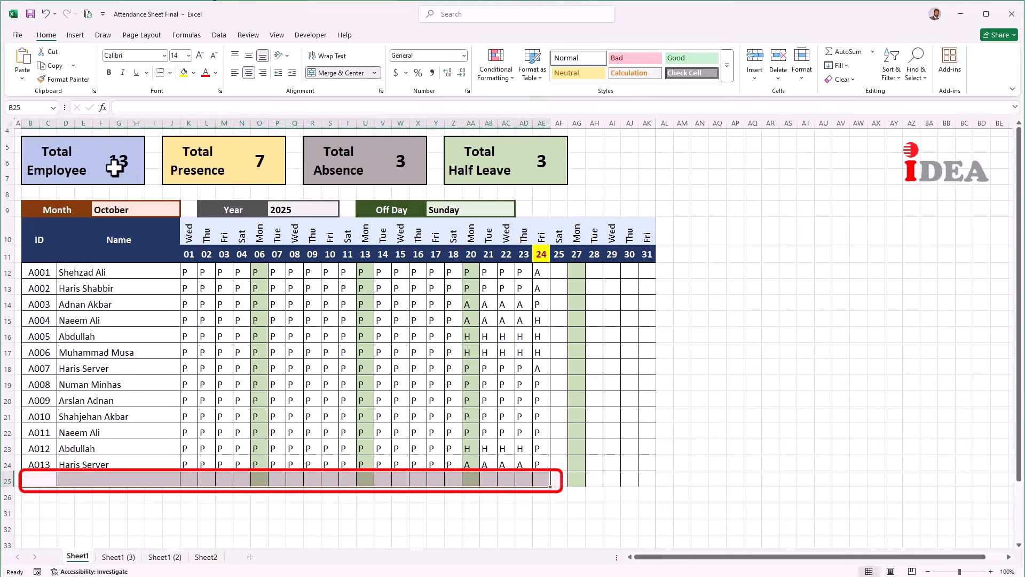
click(107, 166)
click(264, 184)
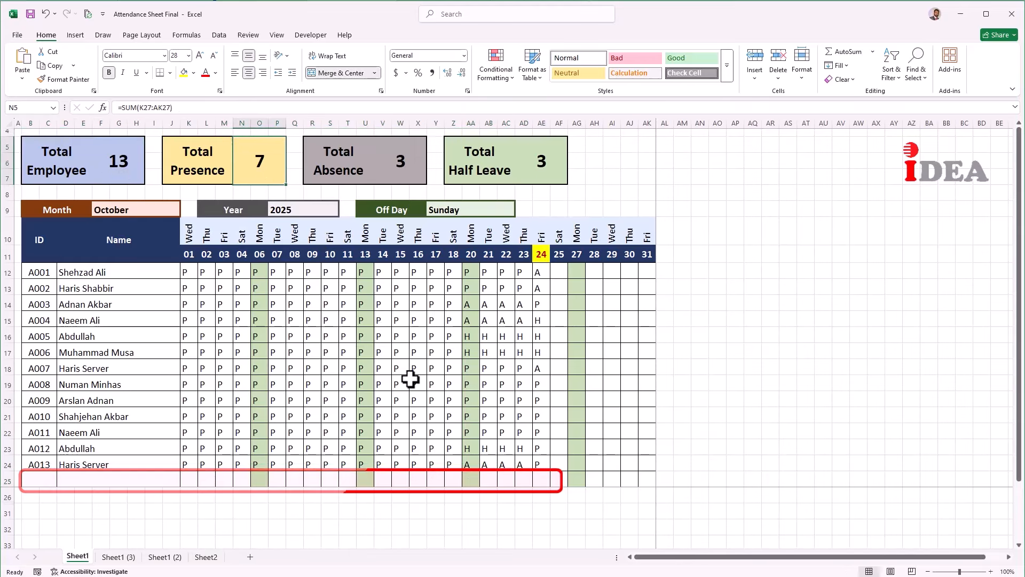
Switch the attendance calendar to February 2030 using the month and year selectors
click(171, 213)
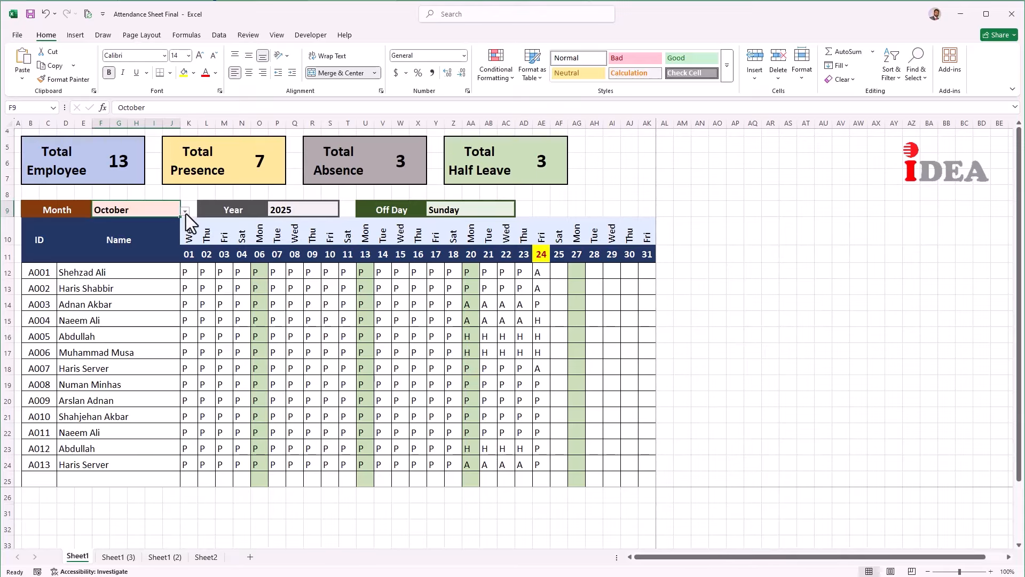
click(185, 212)
drag(181, 252, 185, 232)
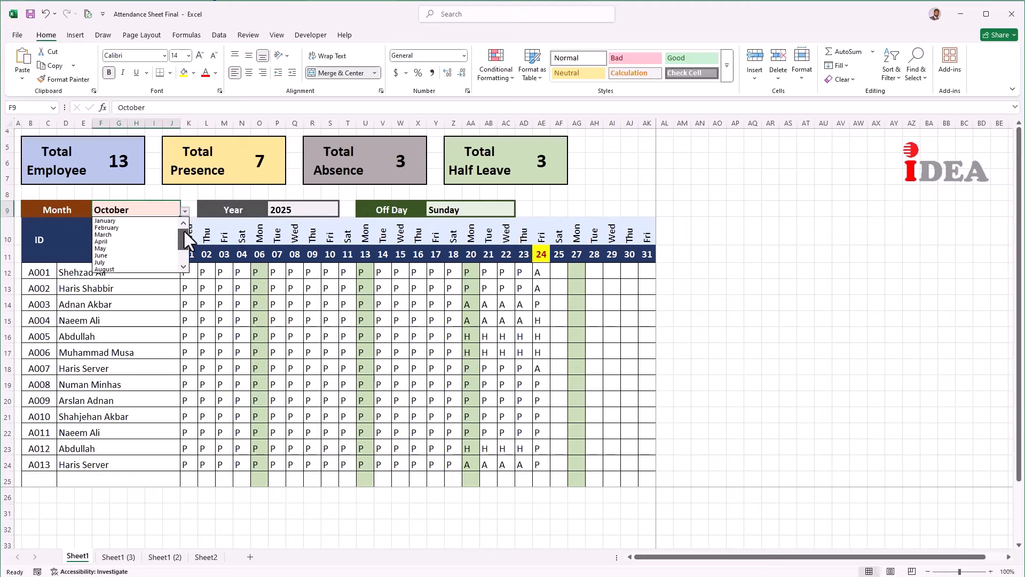
click(122, 228)
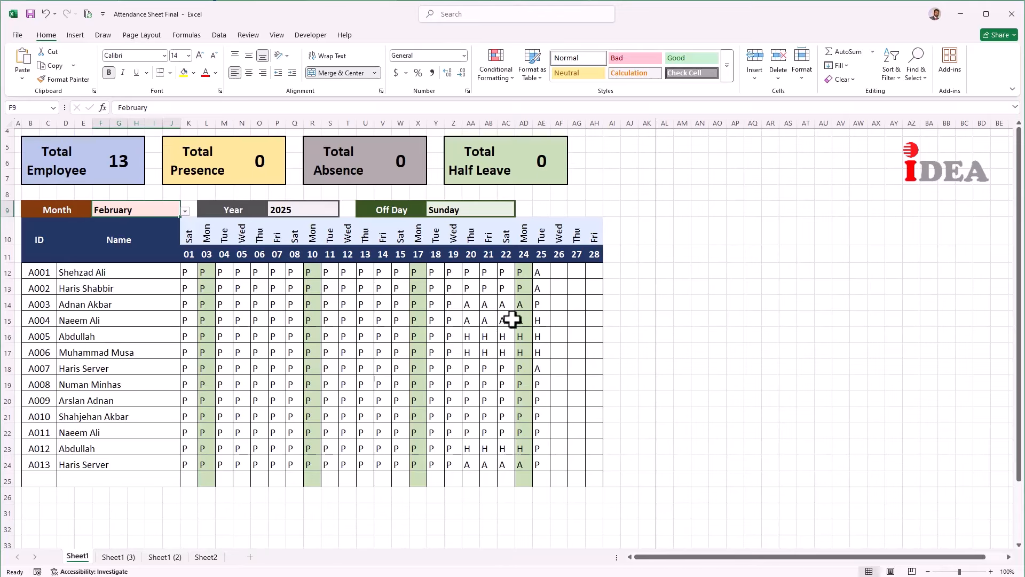
click(310, 210)
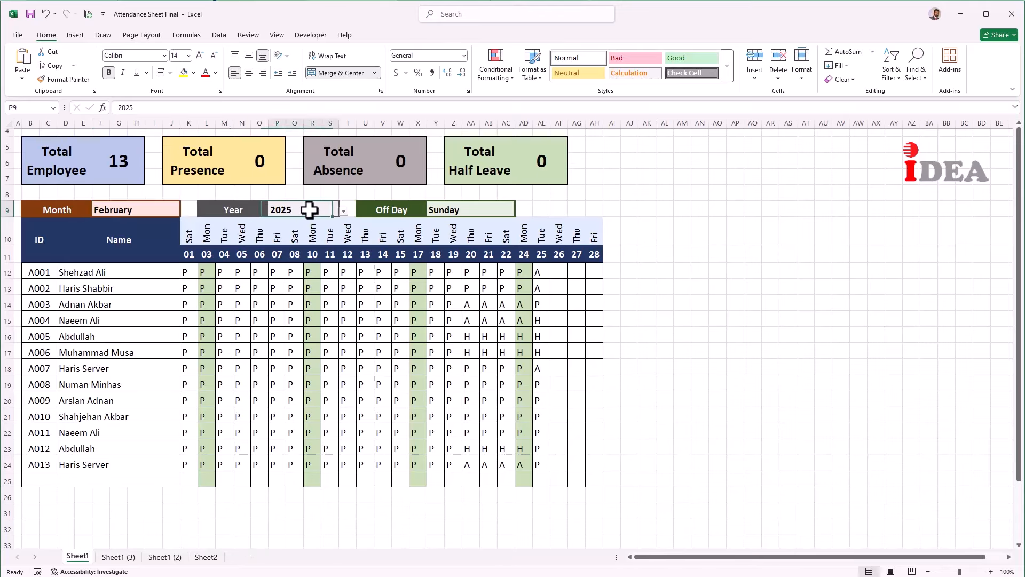
click(345, 212)
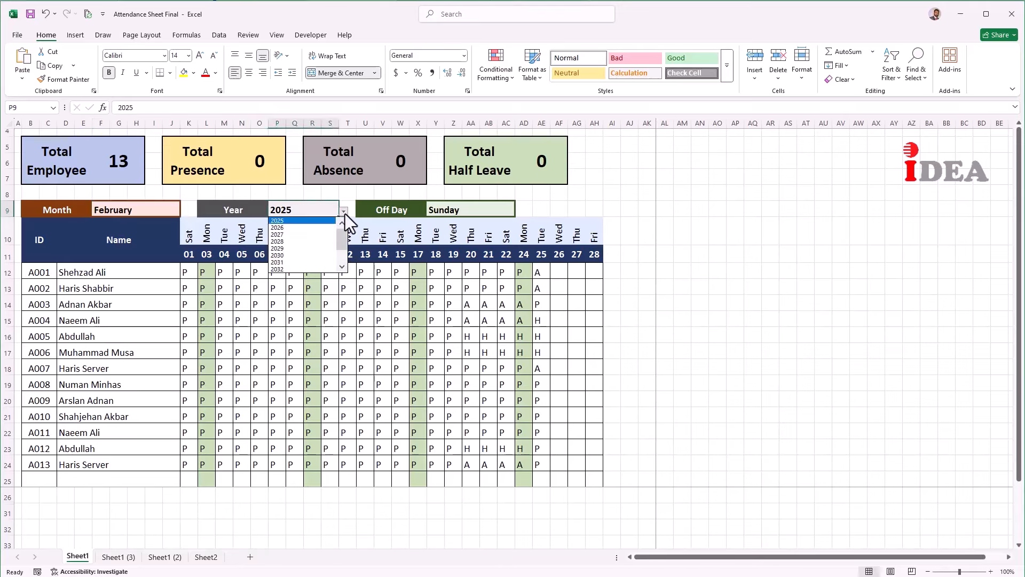
click(287, 256)
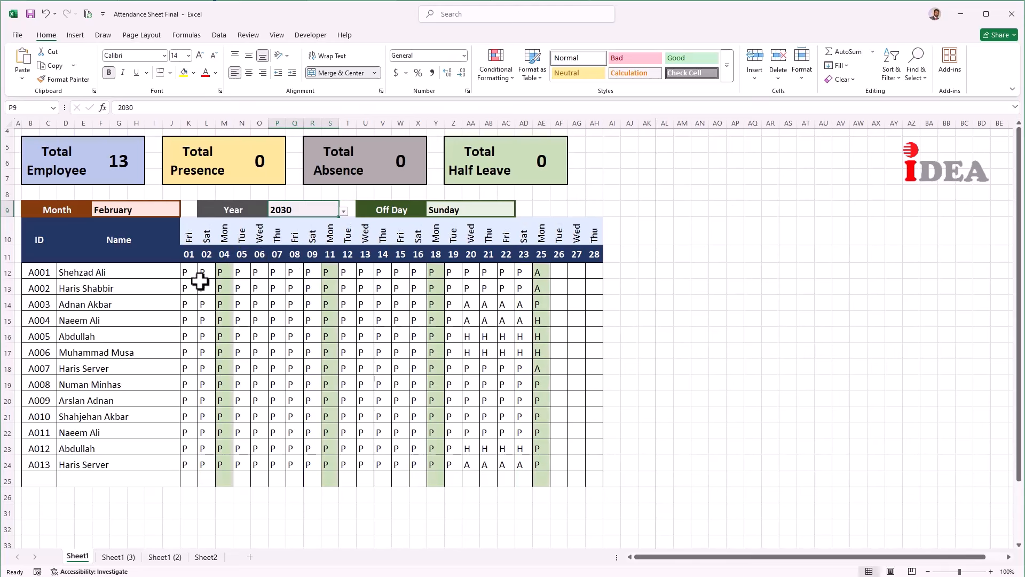
Try Wednesday and then Friday as the off day for February 2030
click(489, 210)
click(520, 212)
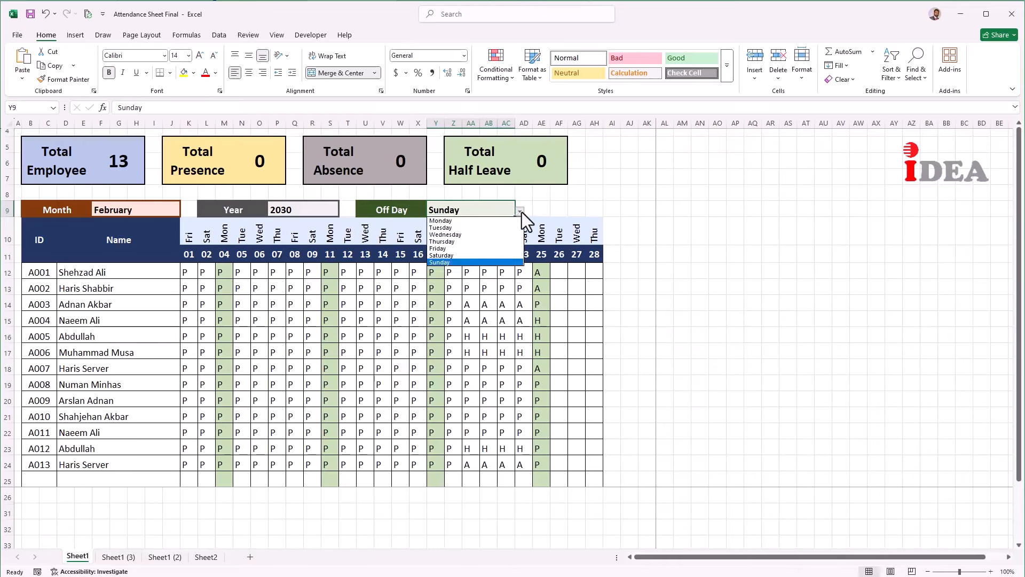
click(483, 235)
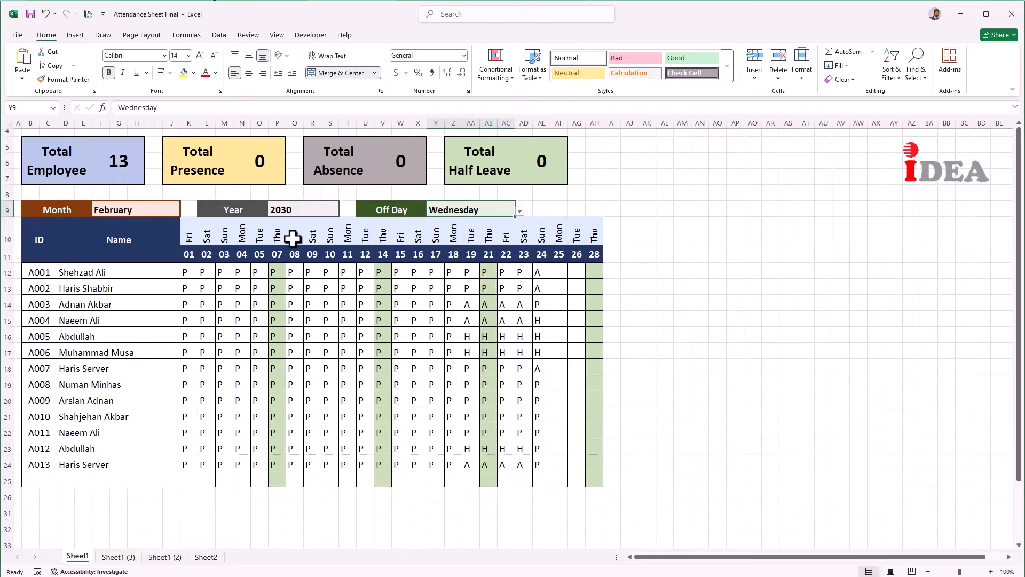
click(521, 217)
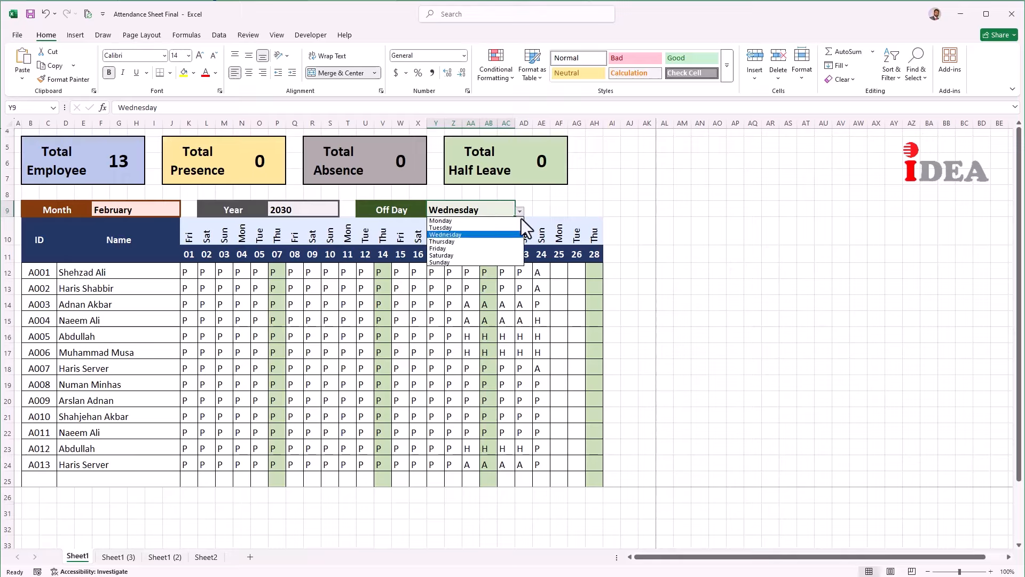
click(488, 248)
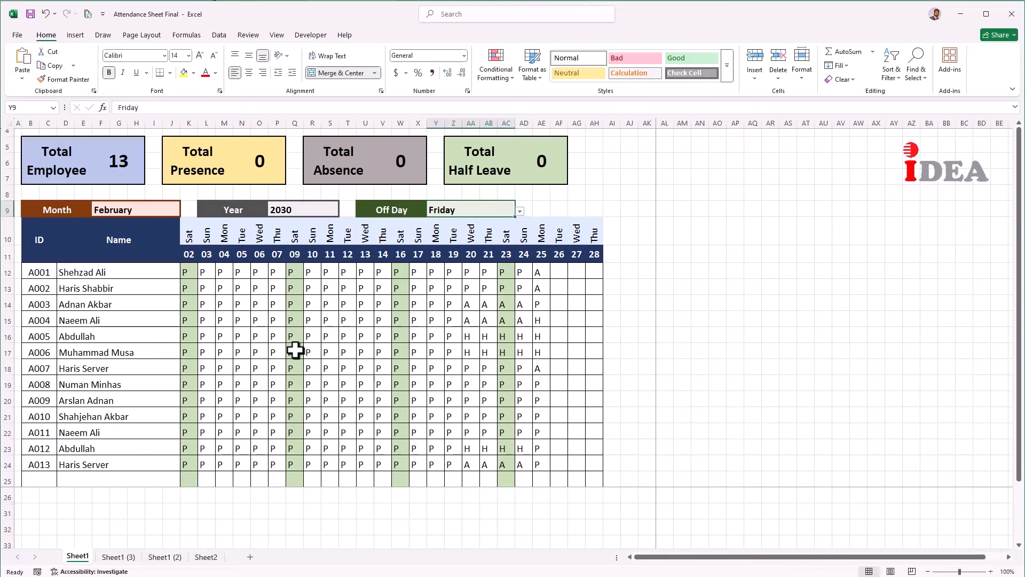
Set the year to 2025 and the month to October
click(320, 209)
click(343, 211)
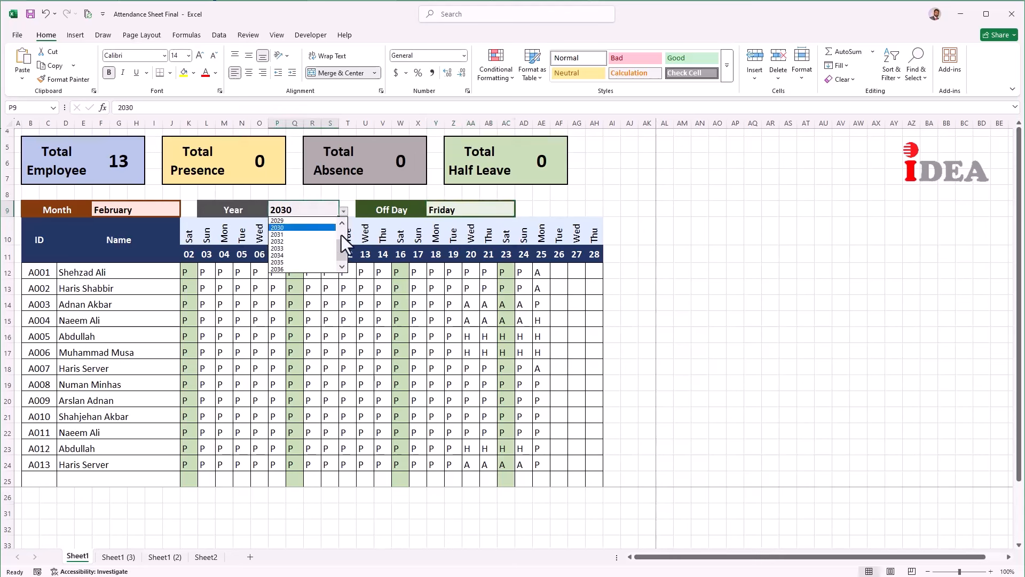
scroll(342, 235, up, 1)
click(295, 221)
click(165, 209)
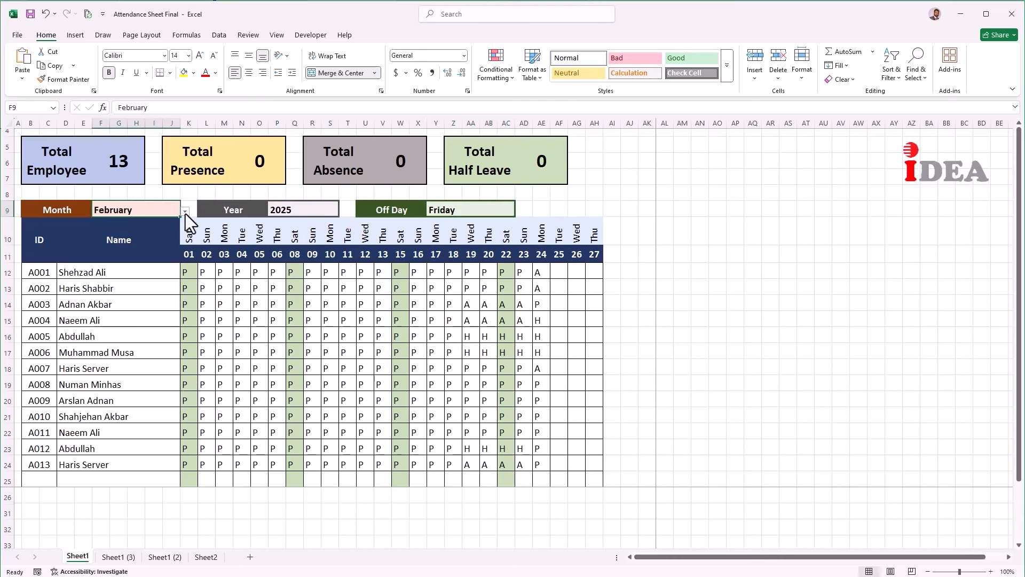
click(184, 211)
scroll(153, 256, down, 1)
click(153, 256)
Set the off day to Sunday and select the day 24 header
click(469, 210)
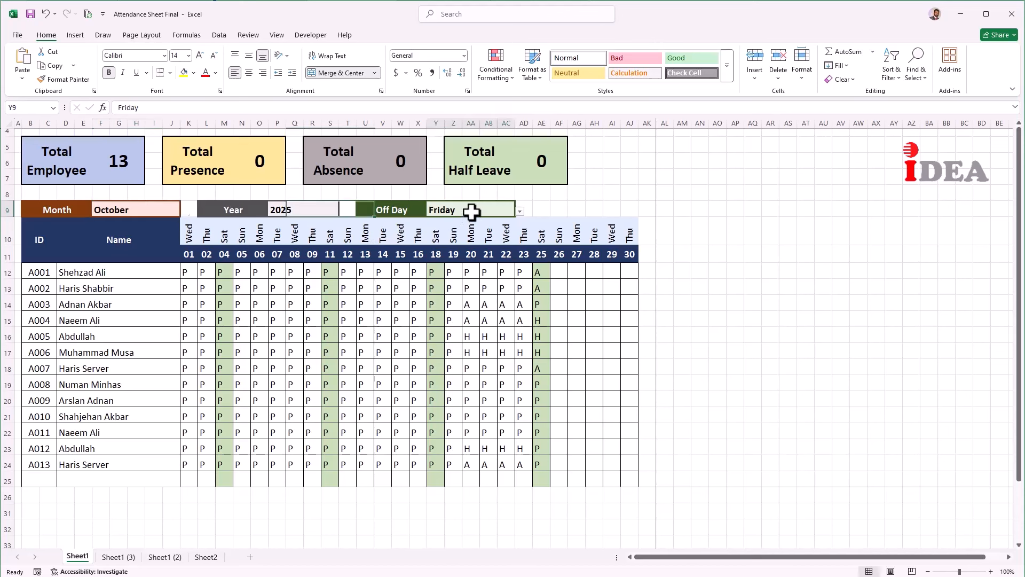
click(520, 212)
click(459, 262)
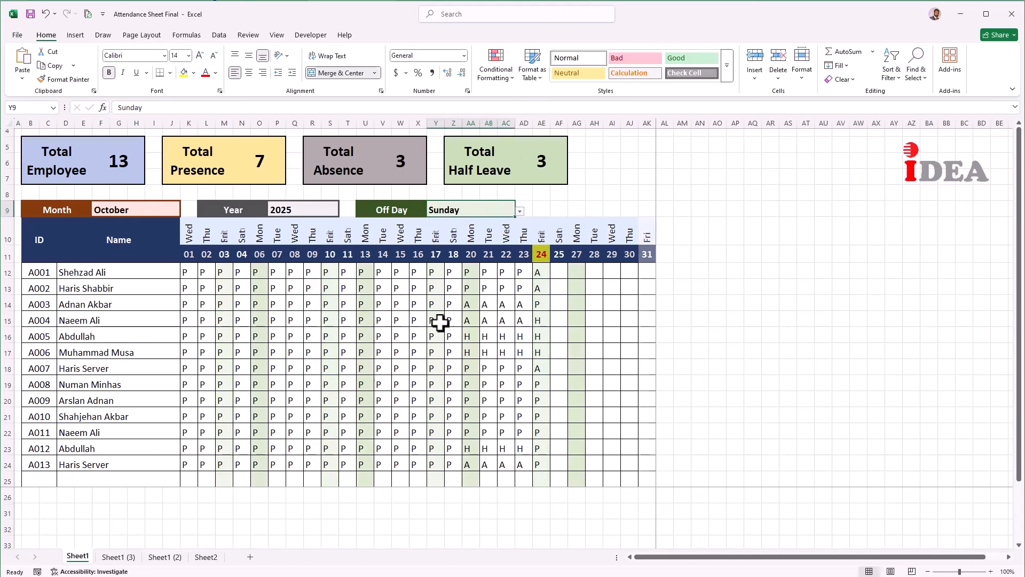
click(541, 252)
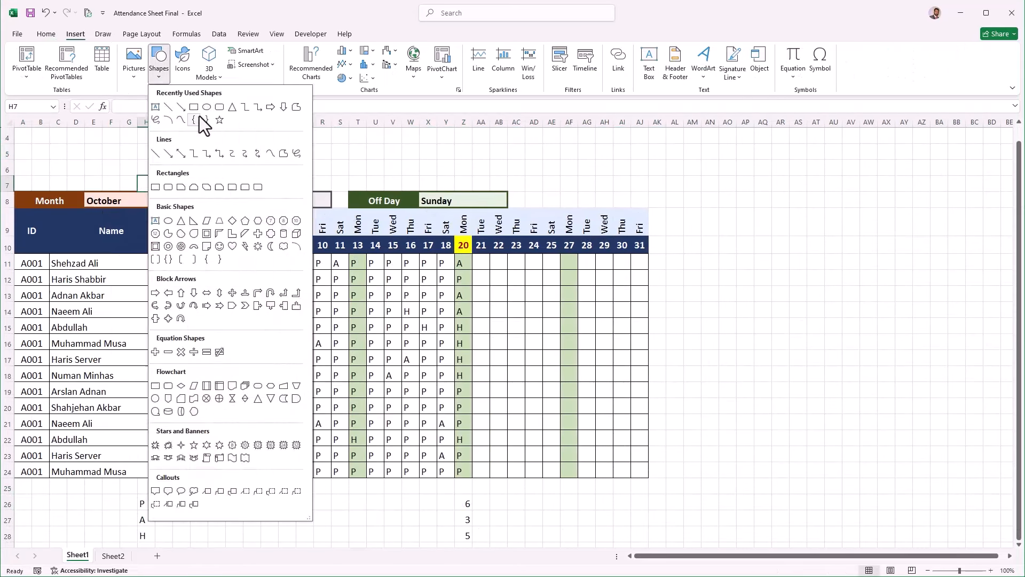
Draw a shape in the empty area above the Month selector
click(200, 116)
drag(16, 131, 91, 175)
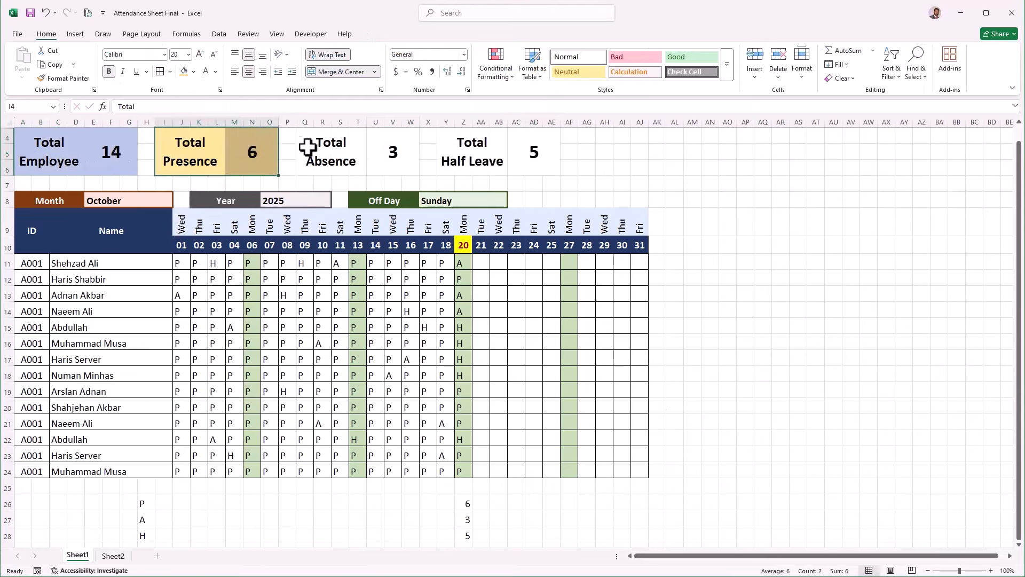
Fill the Total Absence card with gray and the Total Half Leave card with light green
click(194, 71)
click(305, 136)
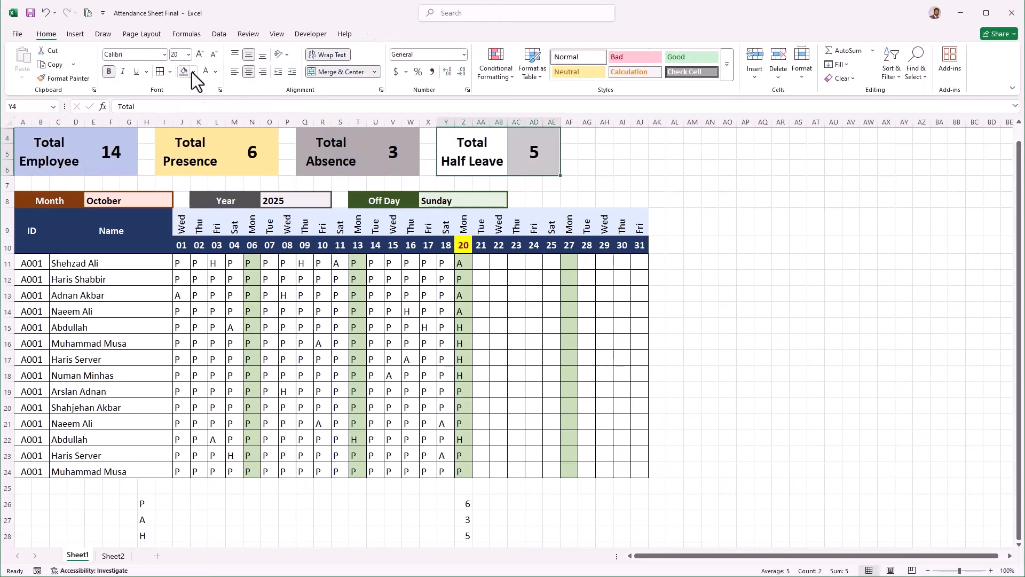
click(193, 71)
click(322, 137)
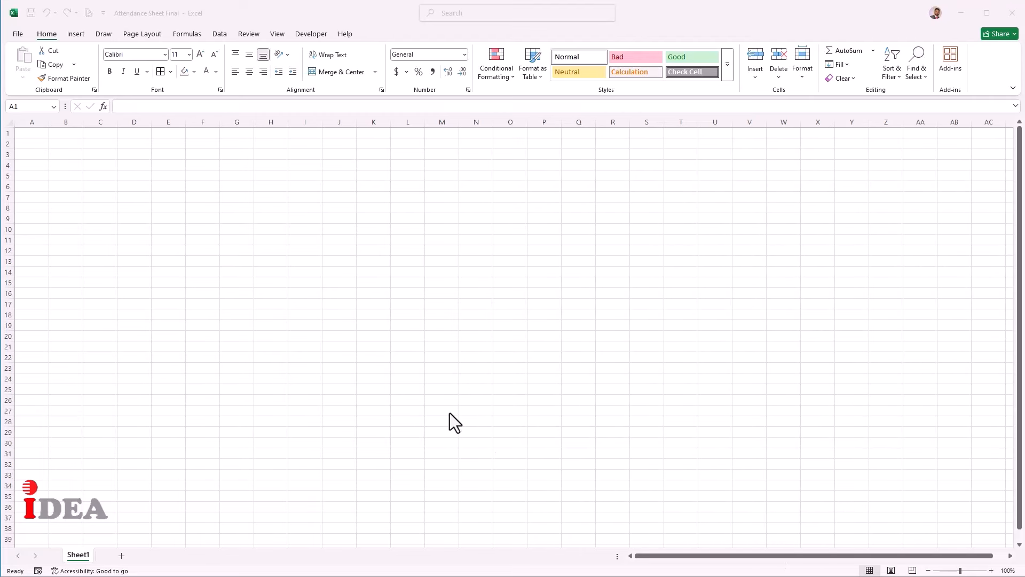
Set the row height of the entire worksheet to 23
click(11, 123)
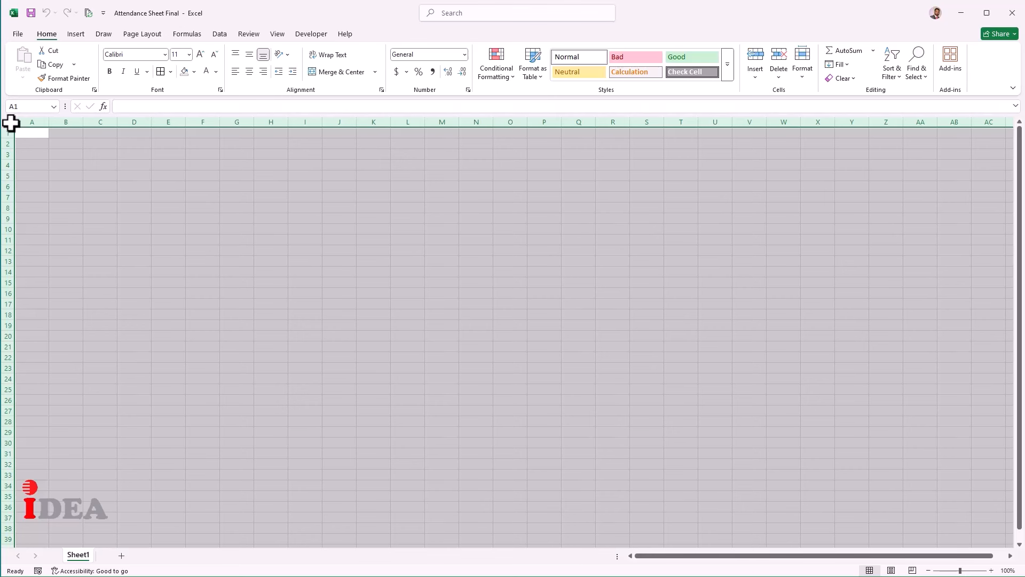
right_click(2, 144)
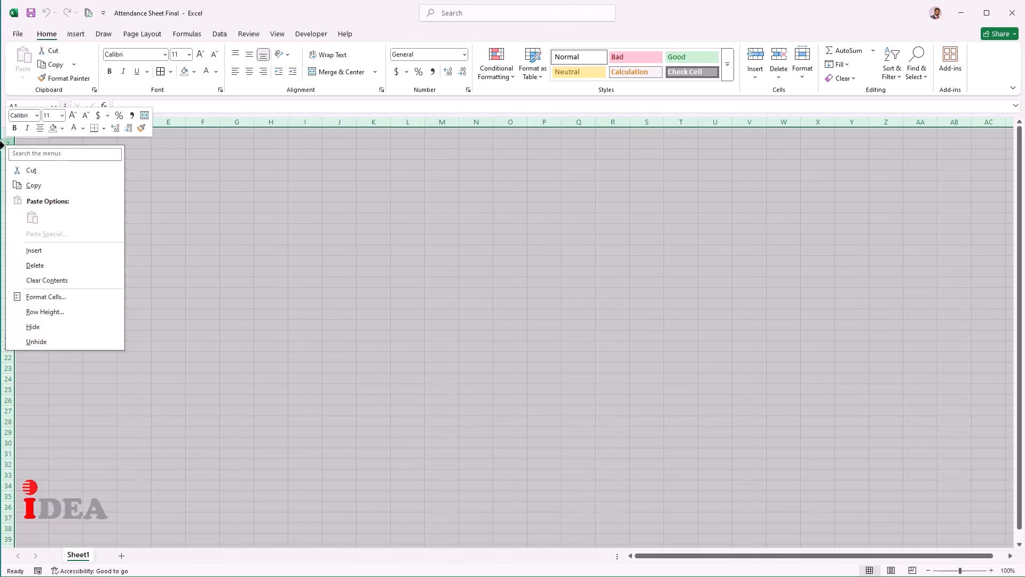
click(61, 314)
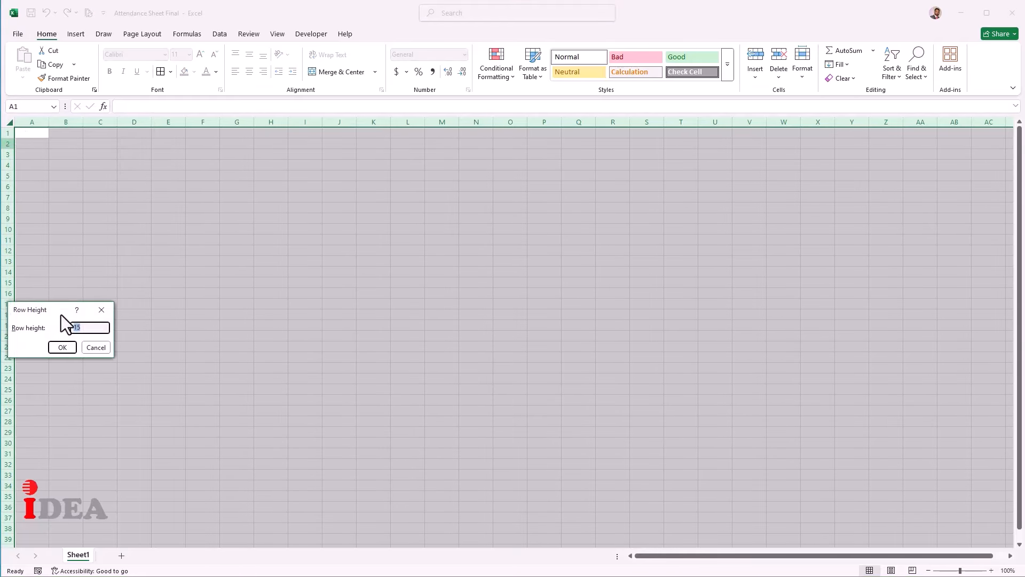
text(23)
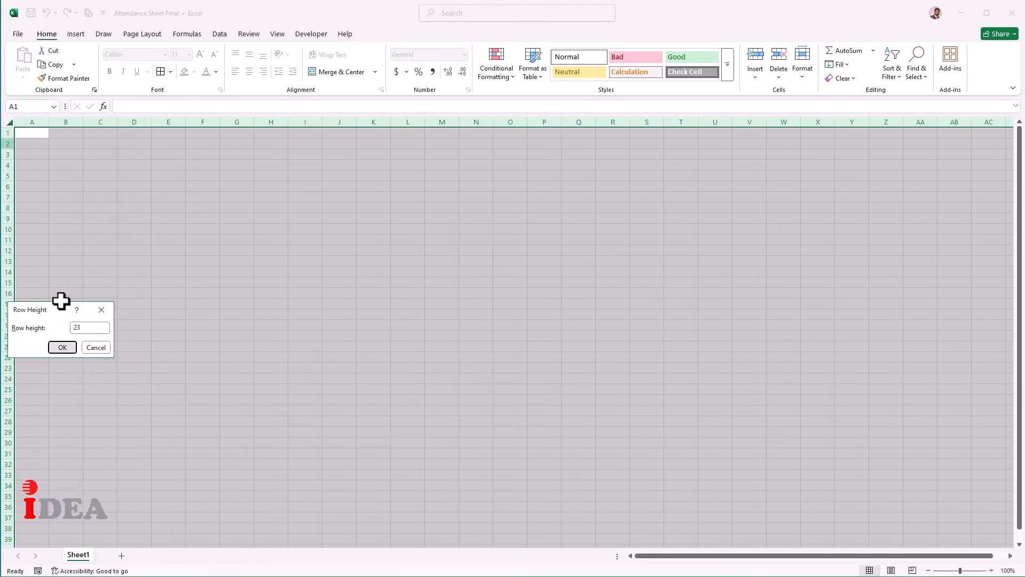
key(Return)
Set the column width of the entire worksheet to 4
right_click(36, 121)
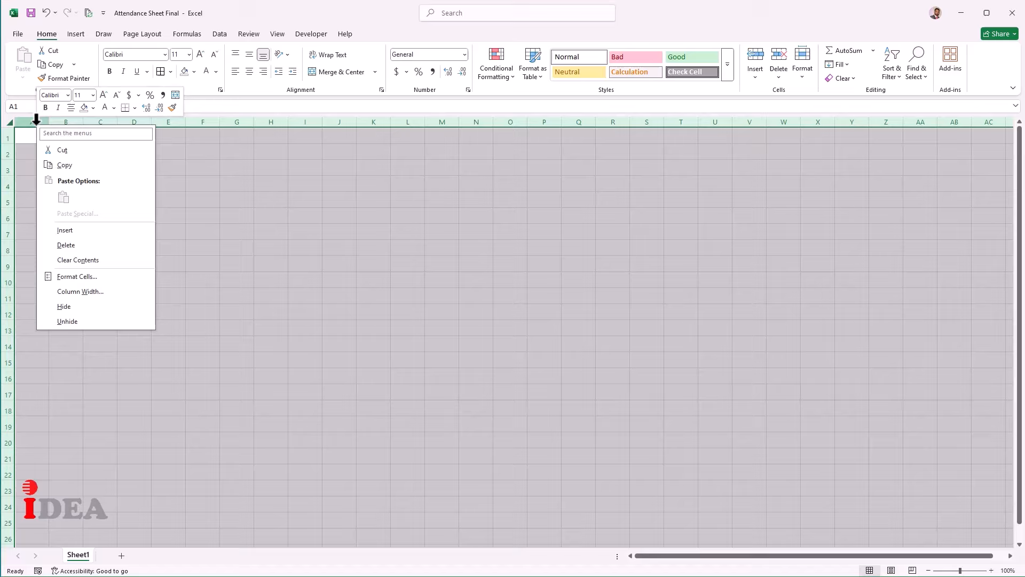
click(88, 291)
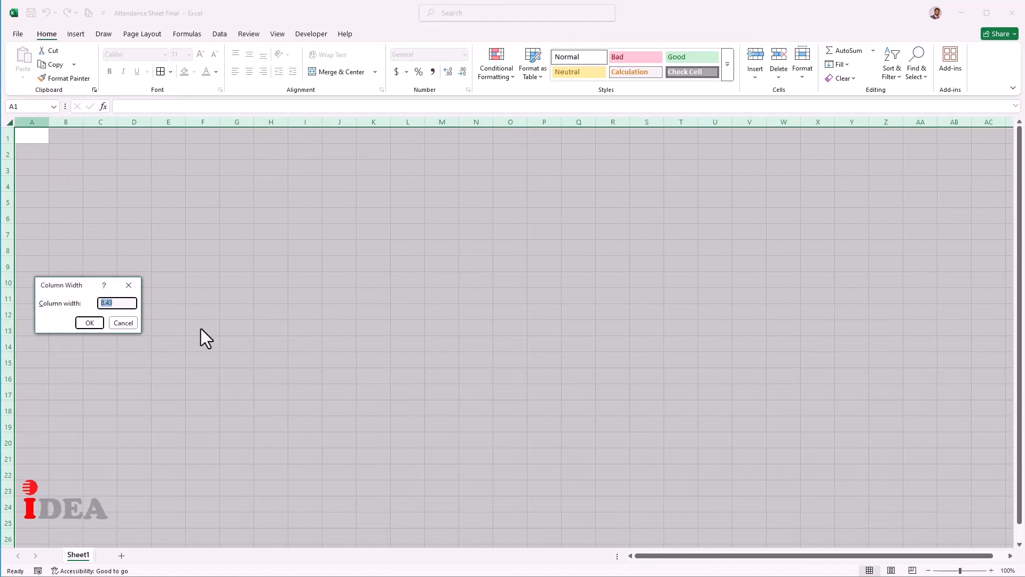
text(4)
key(Return)
click(23, 154)
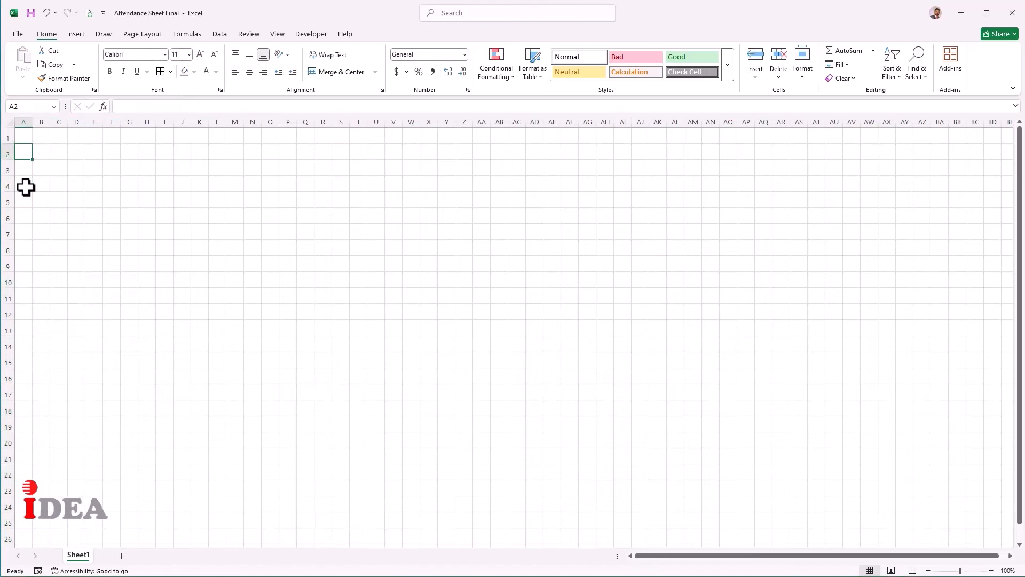
Merge and center cells A4:D4 and enter the label Month
drag(25, 185, 75, 184)
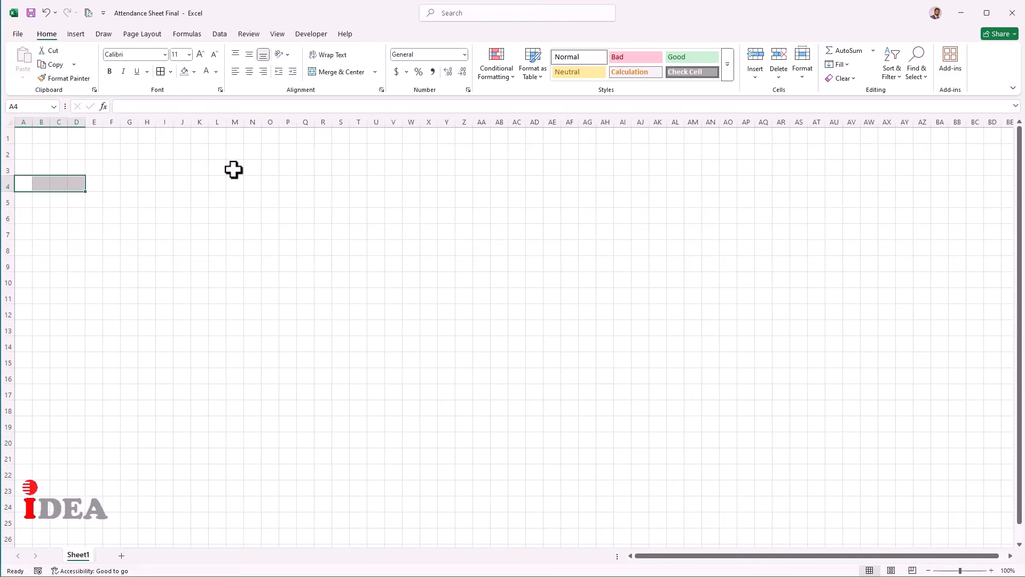
click(314, 72)
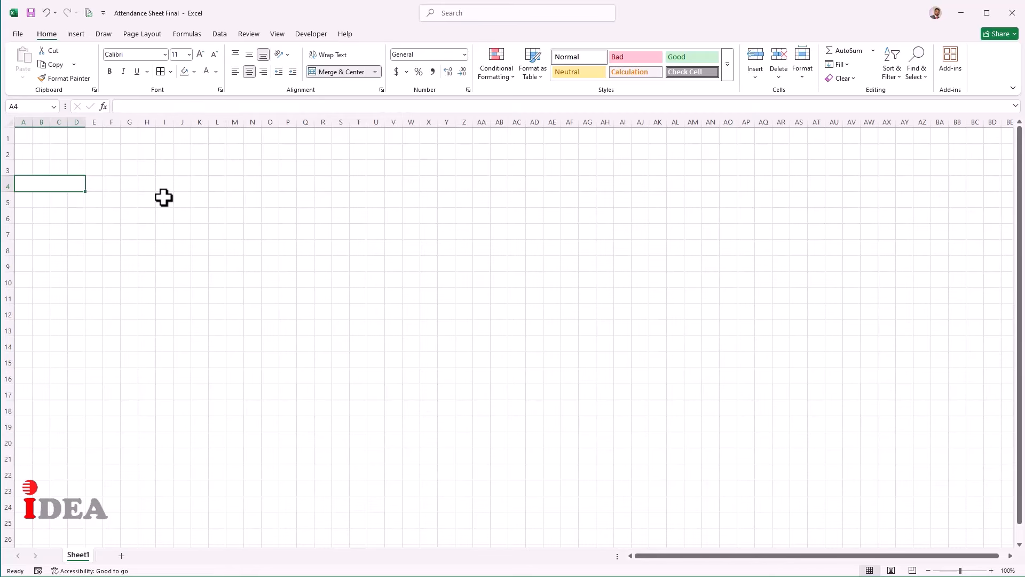
text(Mo)
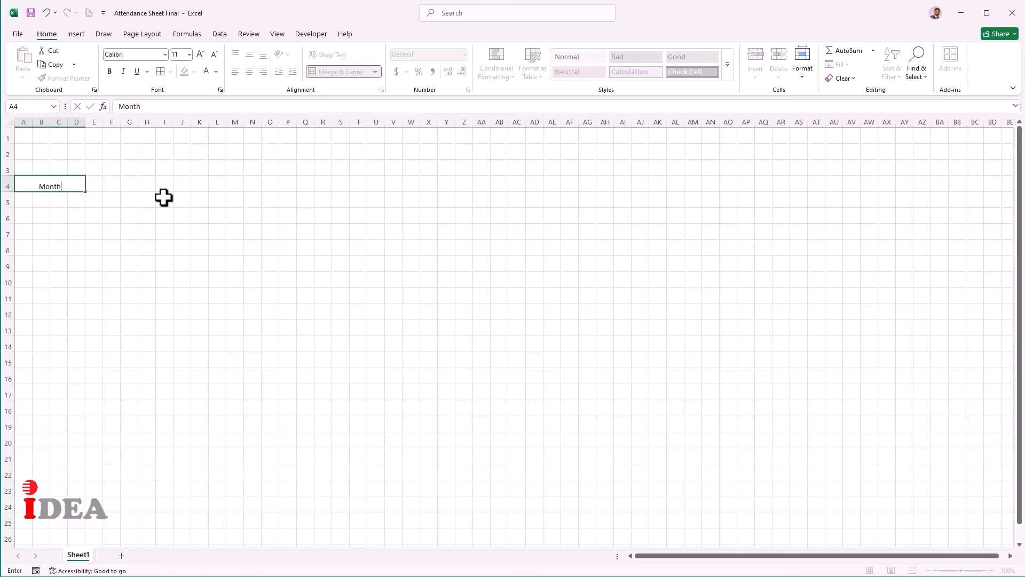
text(nth)
key(Tab)
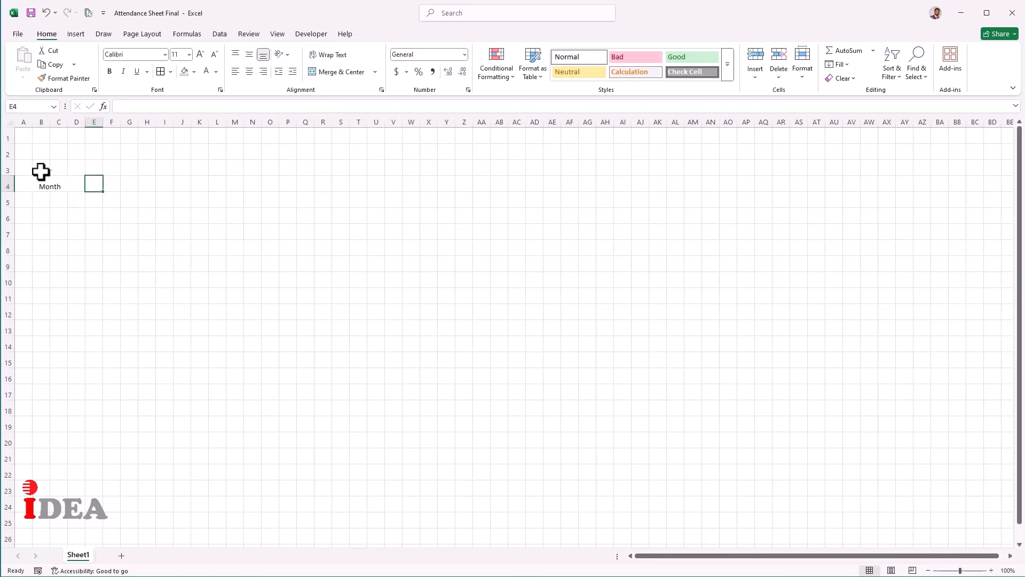
Set the whole sheet's font size to 14 and merge and center E4:I4, K4:N4, O4:R4, T4:W4 and X4:AB4
click(10, 122)
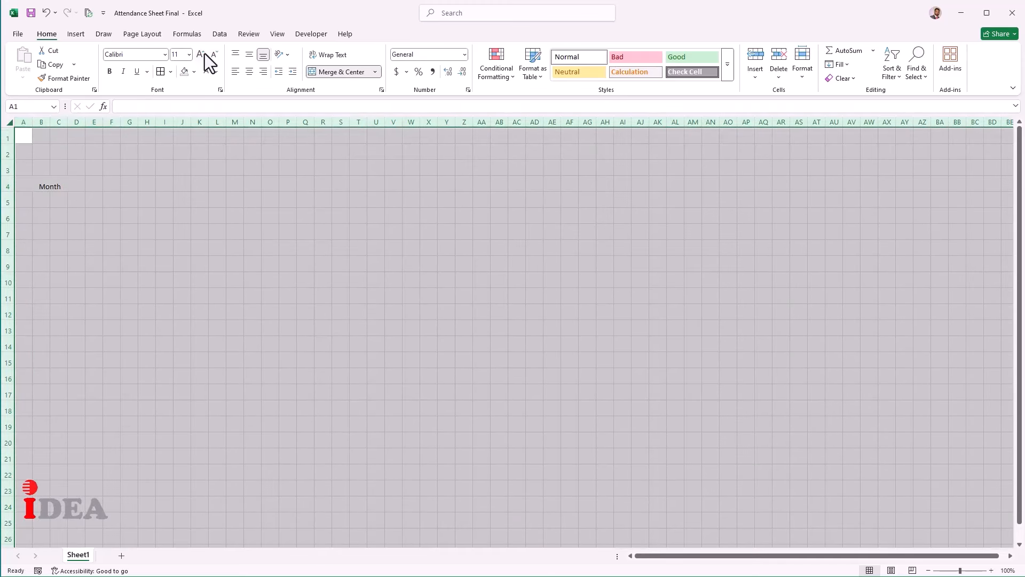
click(95, 186)
drag(155, 193, 501, 185)
click(316, 71)
click(337, 72)
click(342, 72)
click(338, 73)
click(333, 74)
Enter the labels Year in merged cell K4 and Off Day in merged cell T4
click(62, 186)
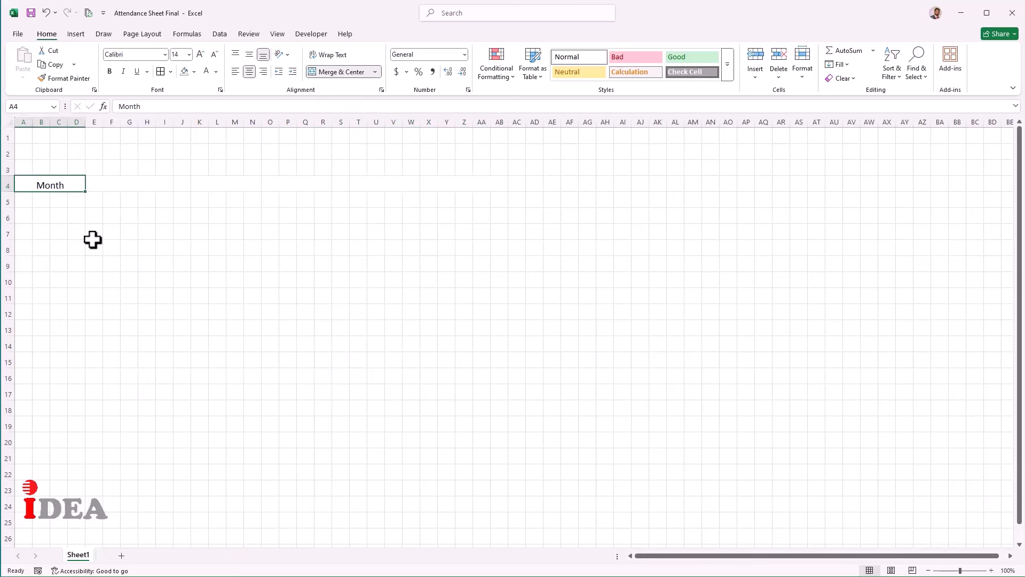
key(Tab)
key(Tab)
key(Tab)
text(Year)
key(Tab)
key(Tab)
key(Tab)
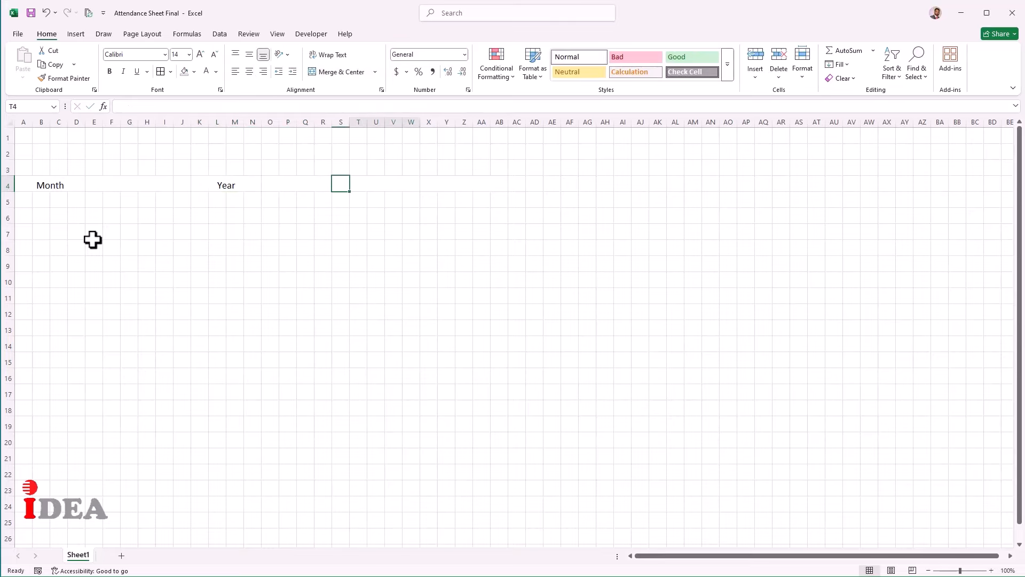
text(Off Day)
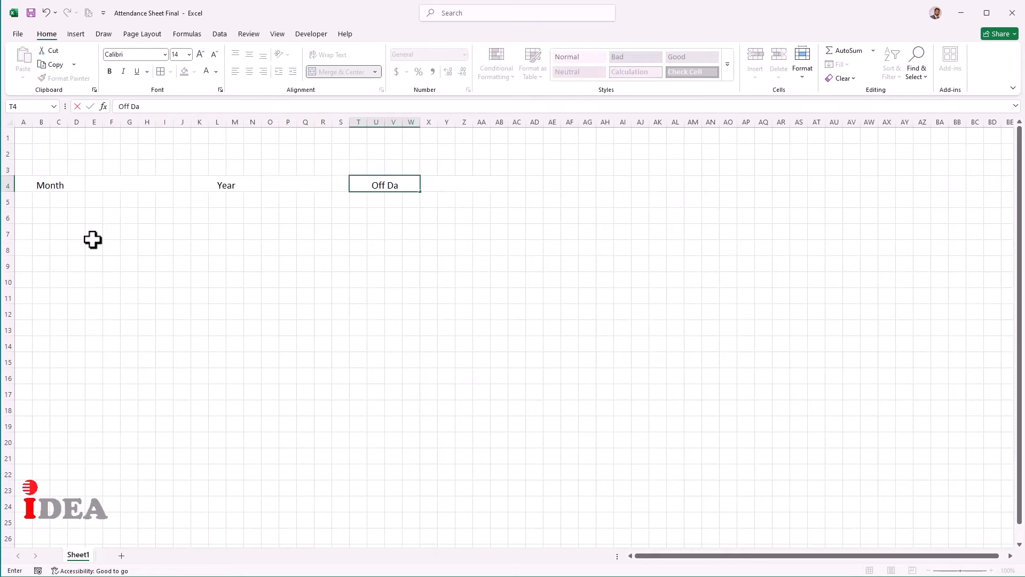
key(Tab)
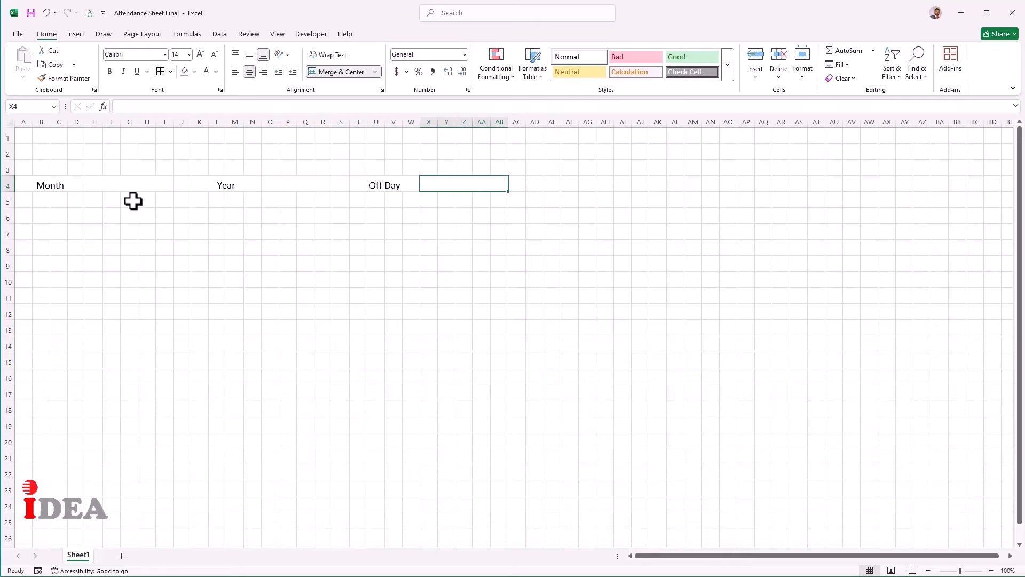
click(137, 183)
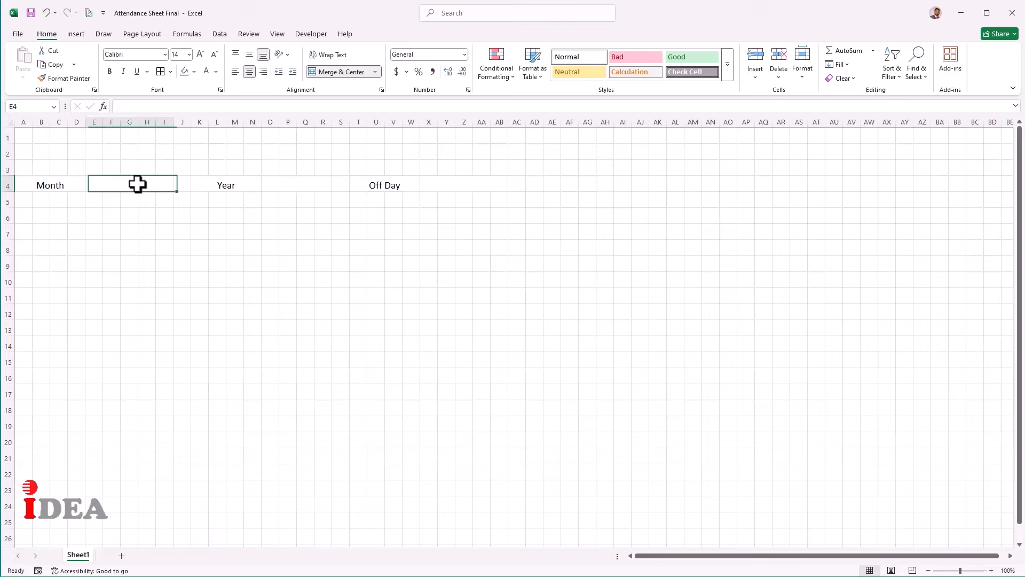
click(302, 191)
click(442, 190)
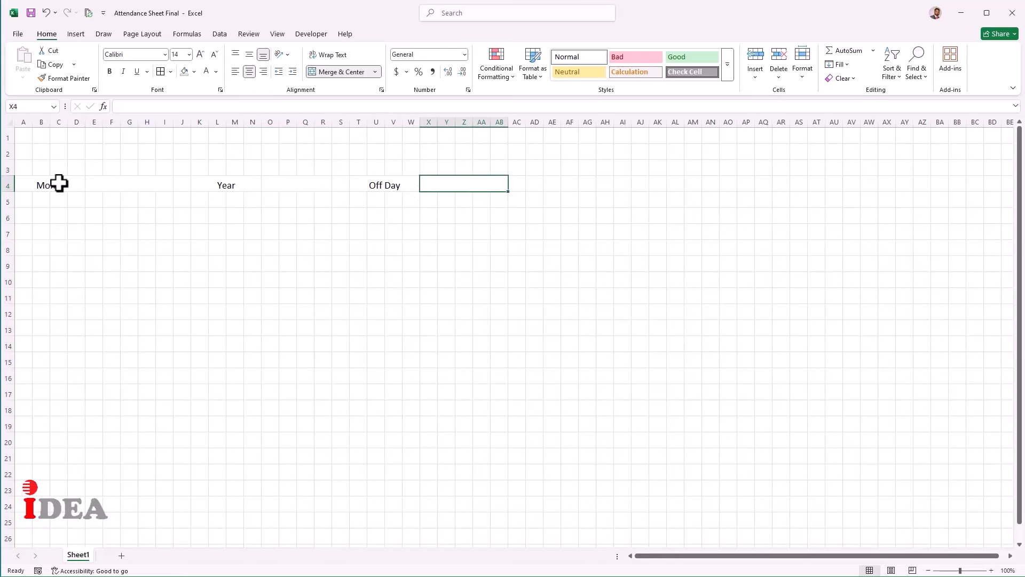
Add a new worksheet and enter January, Monday and 2025 in cells A1 to C1
click(121, 555)
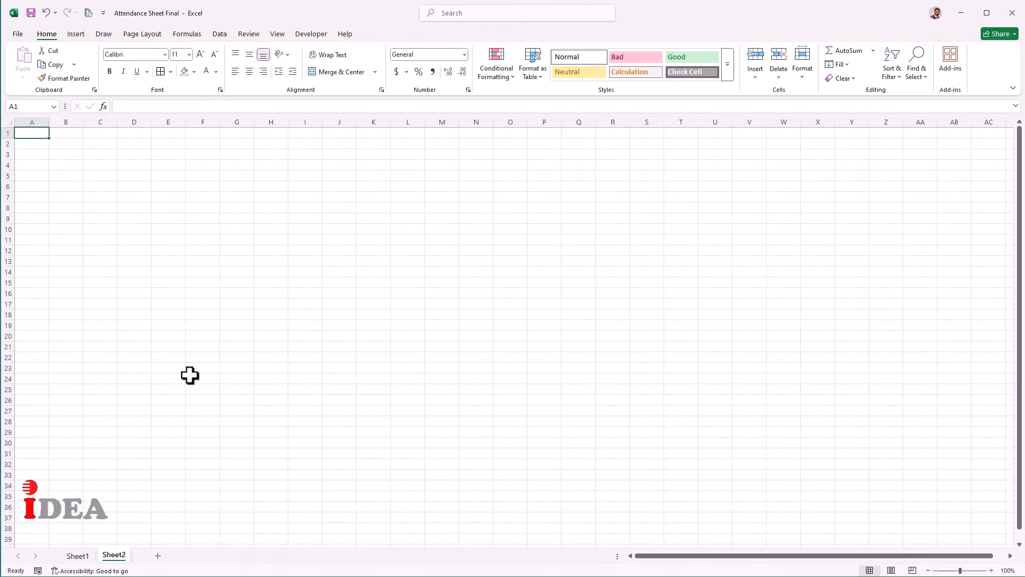
text(January)
key(Tab)
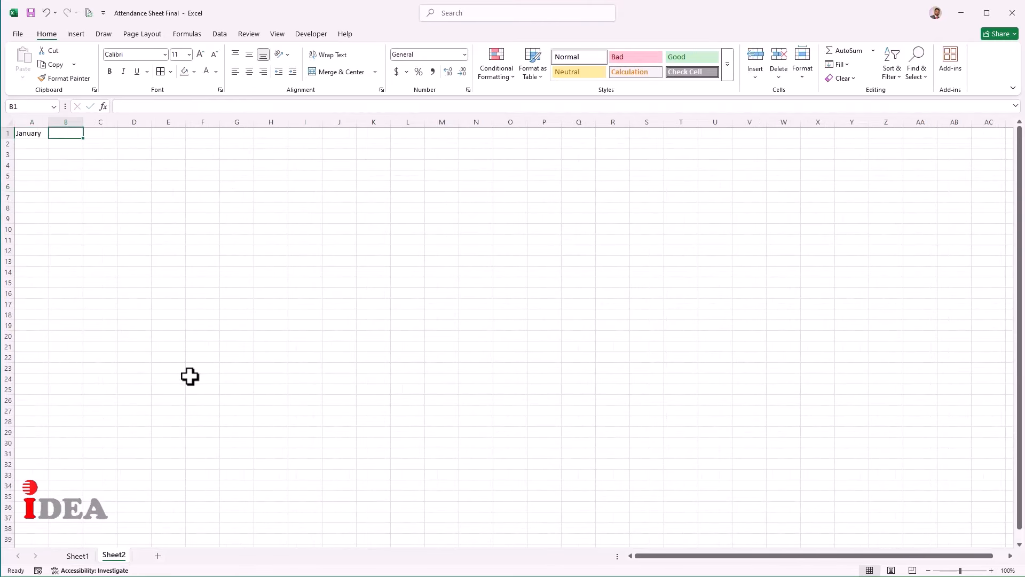
text(Monday)
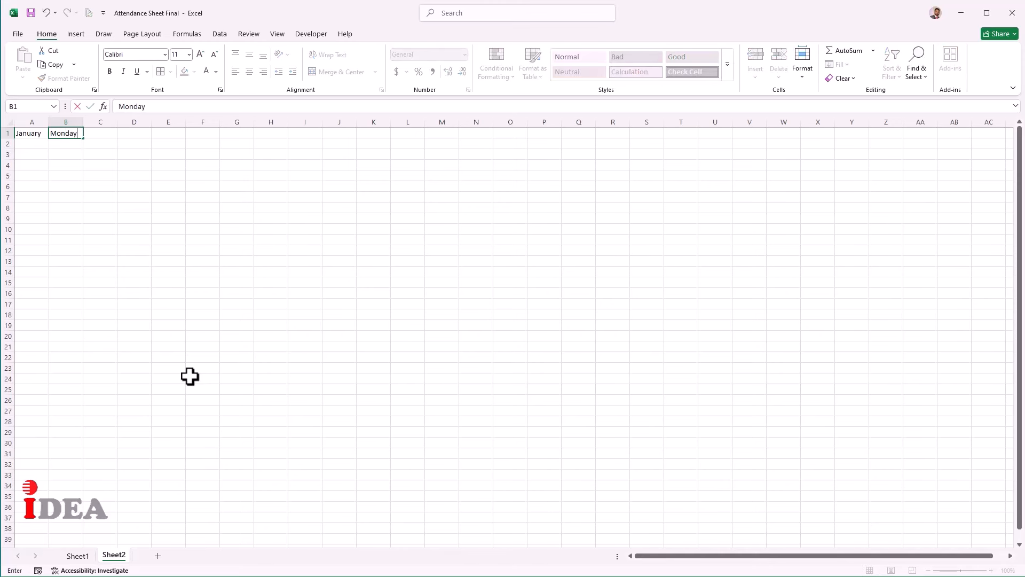
key(Tab)
text(2)
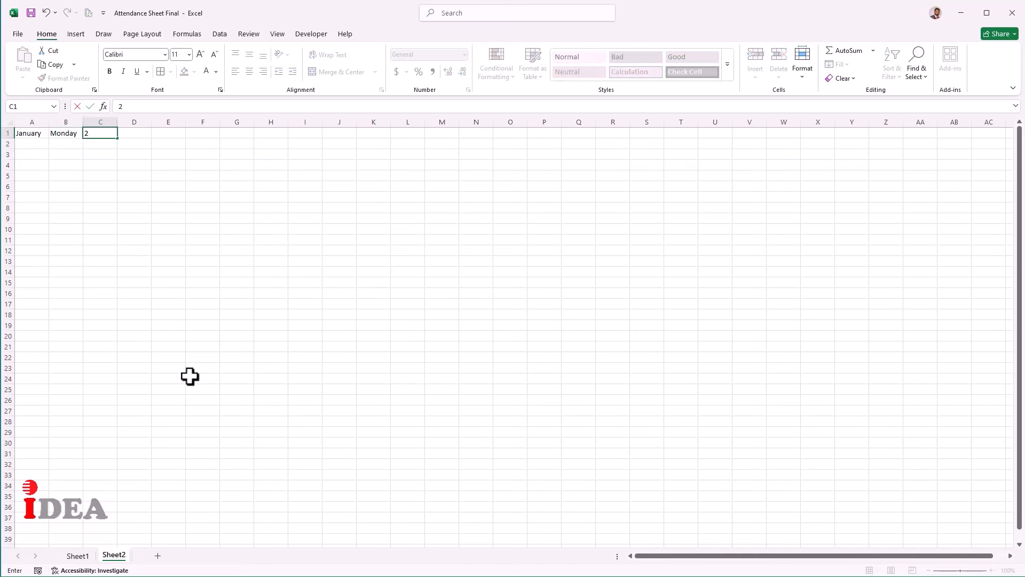
key(Return)
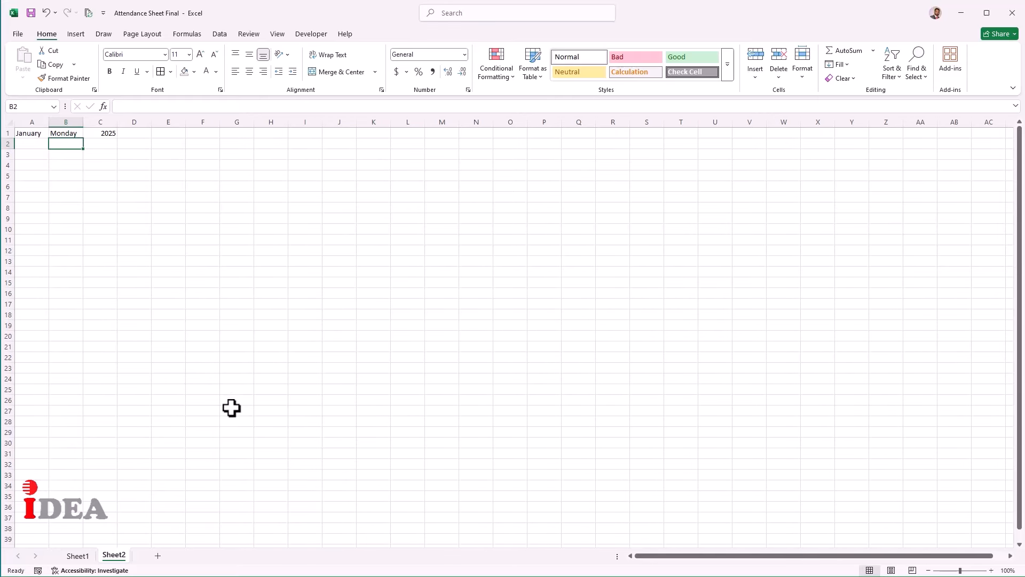
Fill the months down from January to December in A1:A12 and the weekdays from Monday to Sunday in B1:B7
click(27, 134)
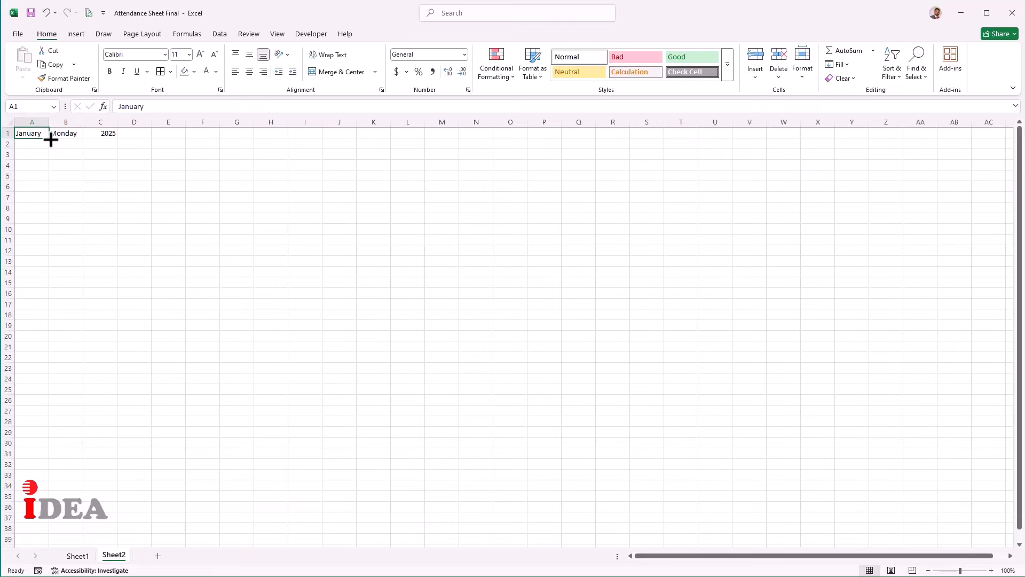
drag(50, 140, 47, 254)
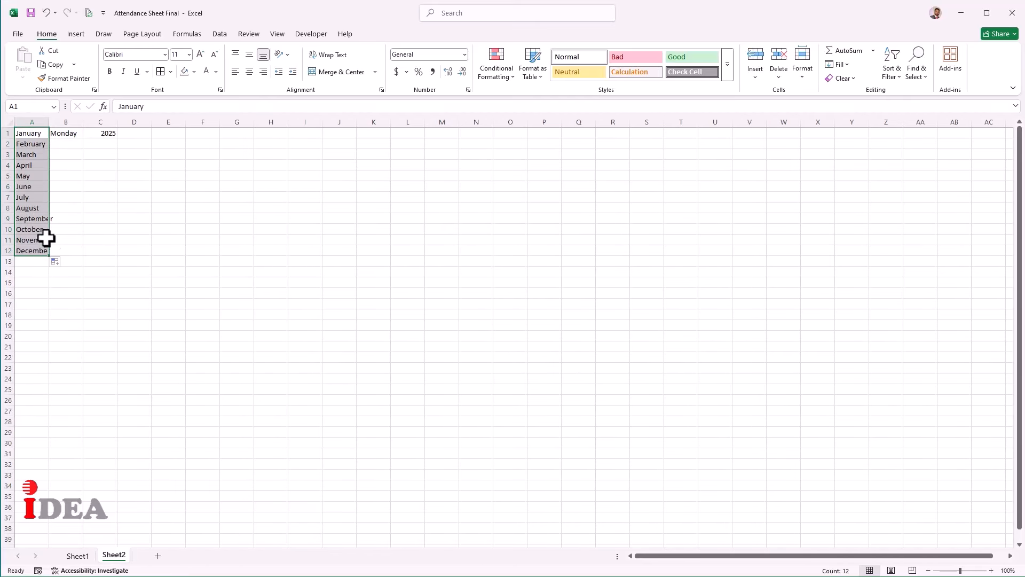
click(69, 133)
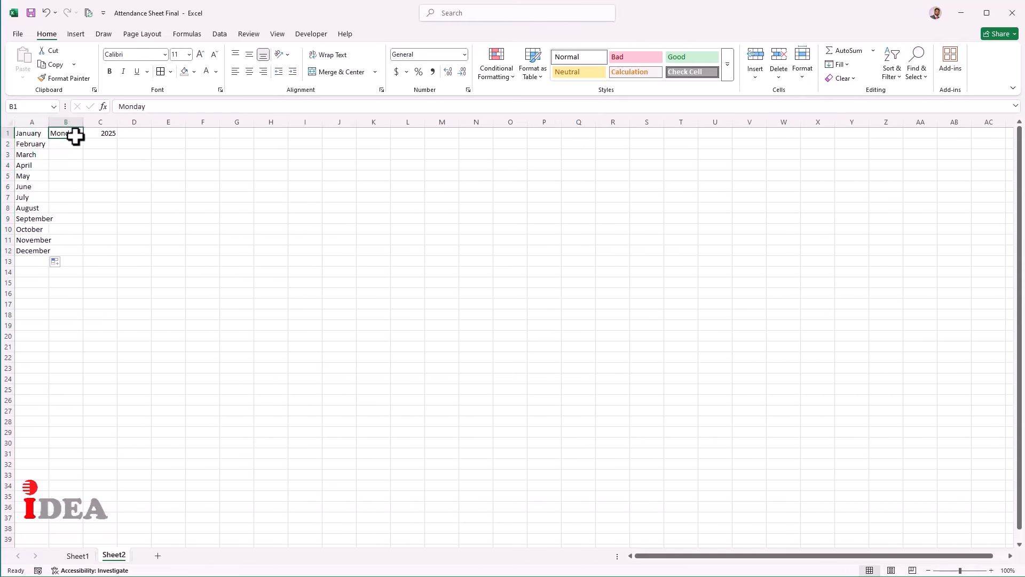
drag(85, 140, 83, 203)
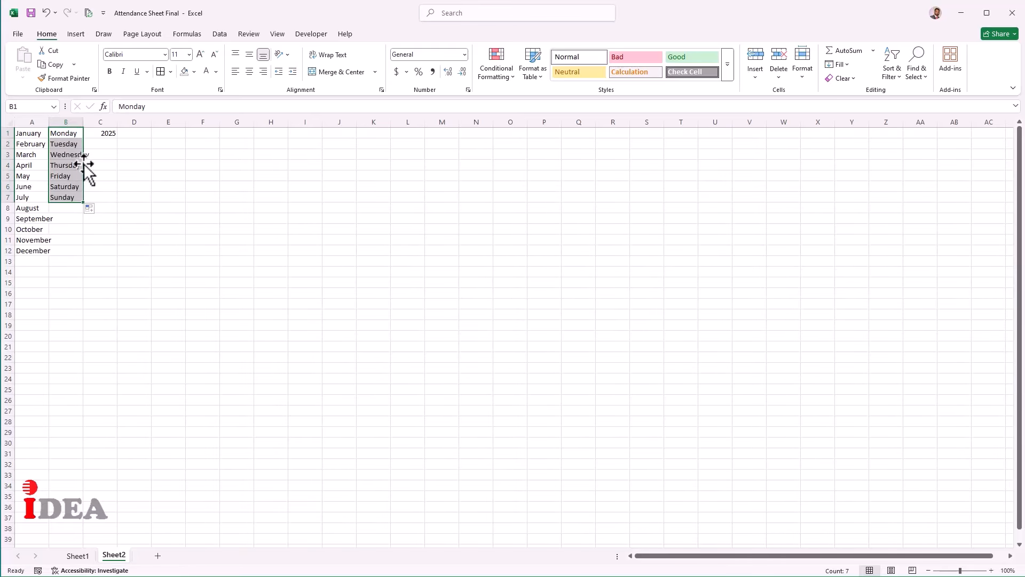
Fill the years from 2025 to 2036 down C1:C12 and widen columns A and B to fit their text
click(99, 135)
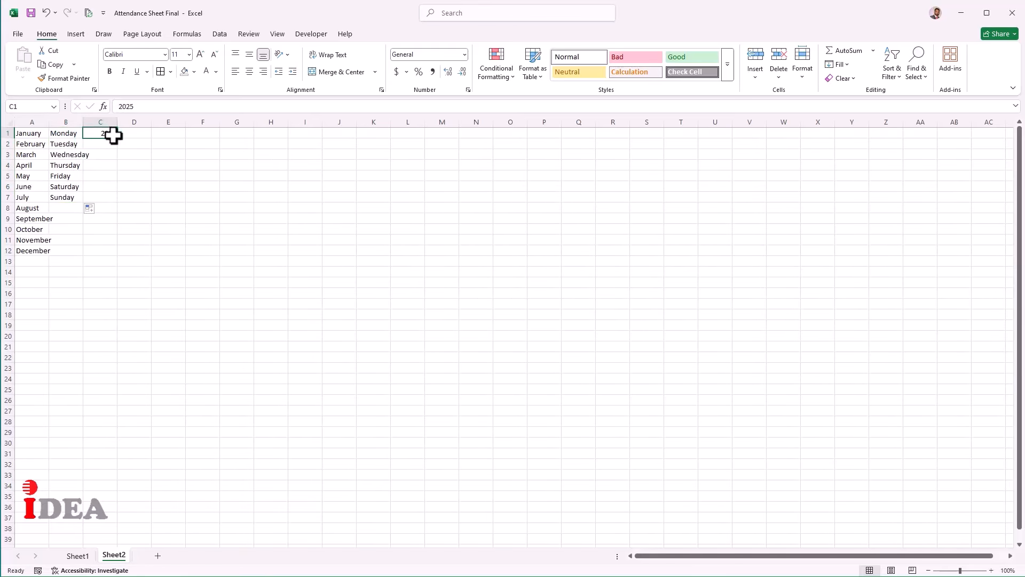
drag(119, 139, 118, 253)
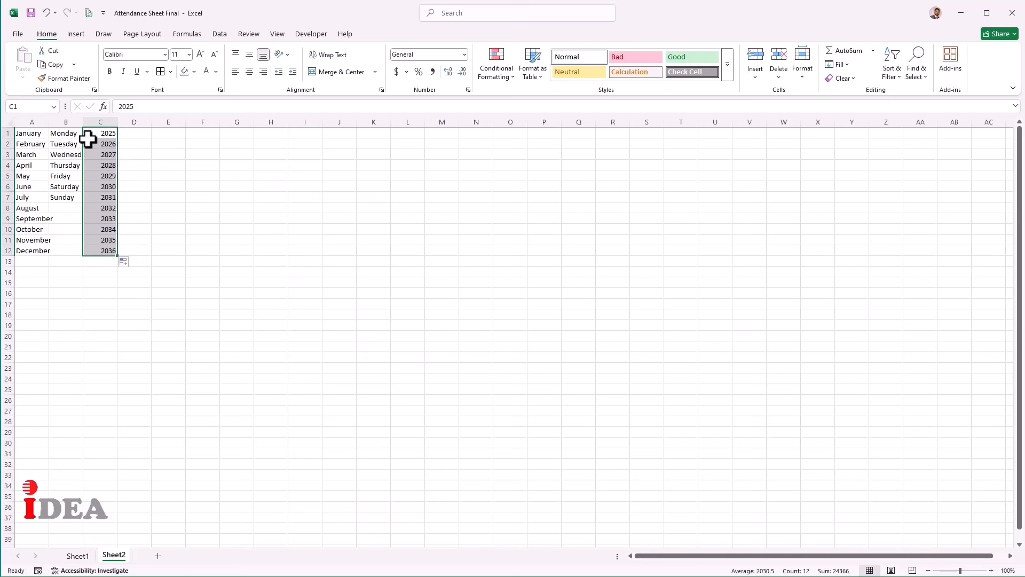
drag(50, 119, 112, 120)
click(130, 208)
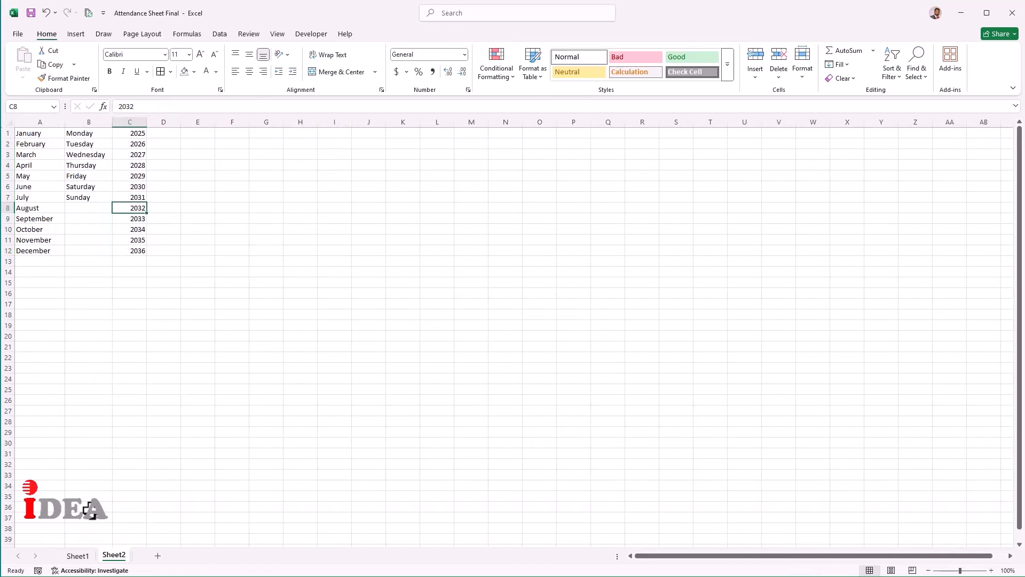
Add a list validation dropdown to merged cell E4 on Sheet1, sourced from Sheet2 cells A1:A12, and choose January from it
click(77, 556)
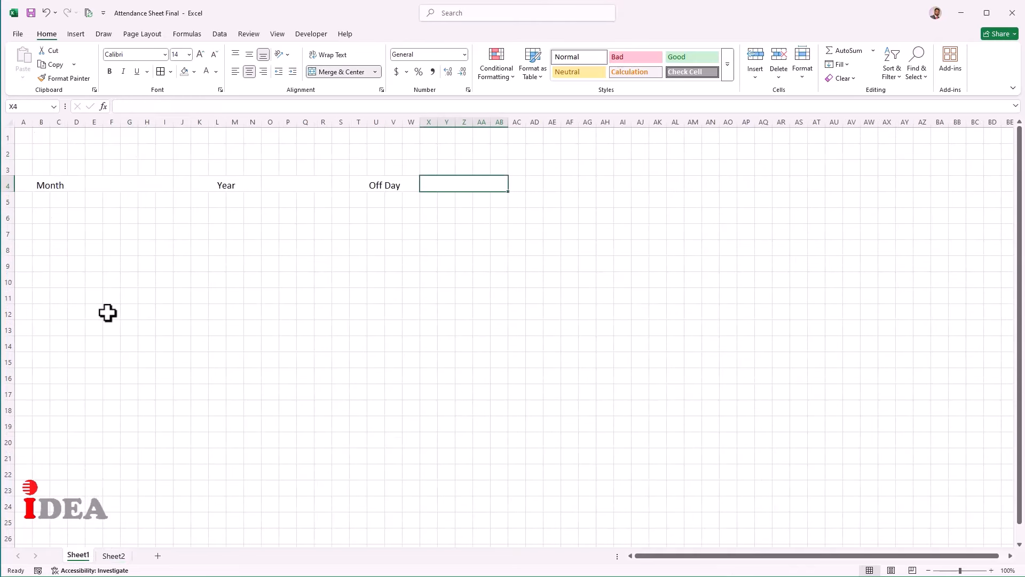
click(120, 186)
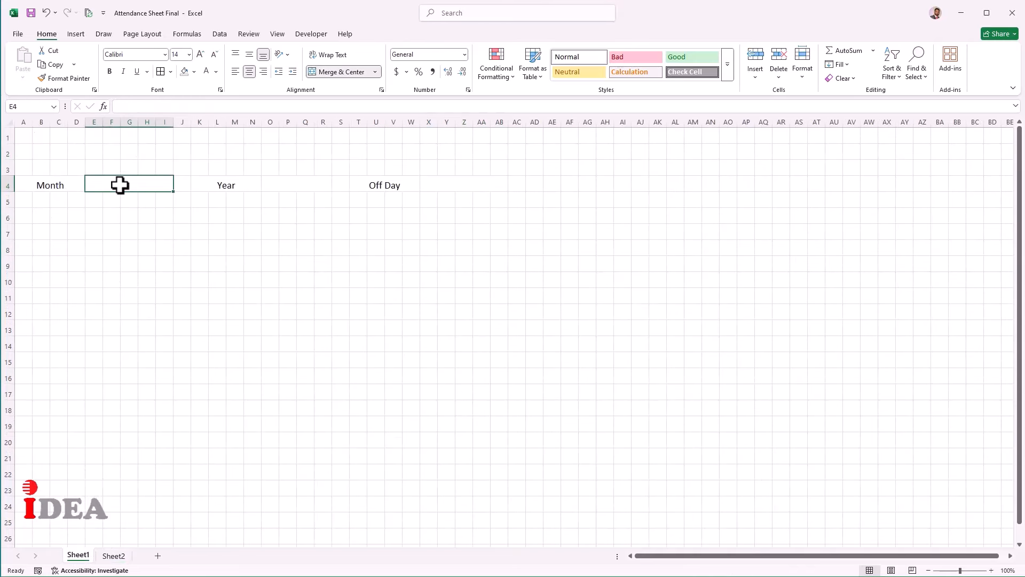
click(226, 37)
click(554, 82)
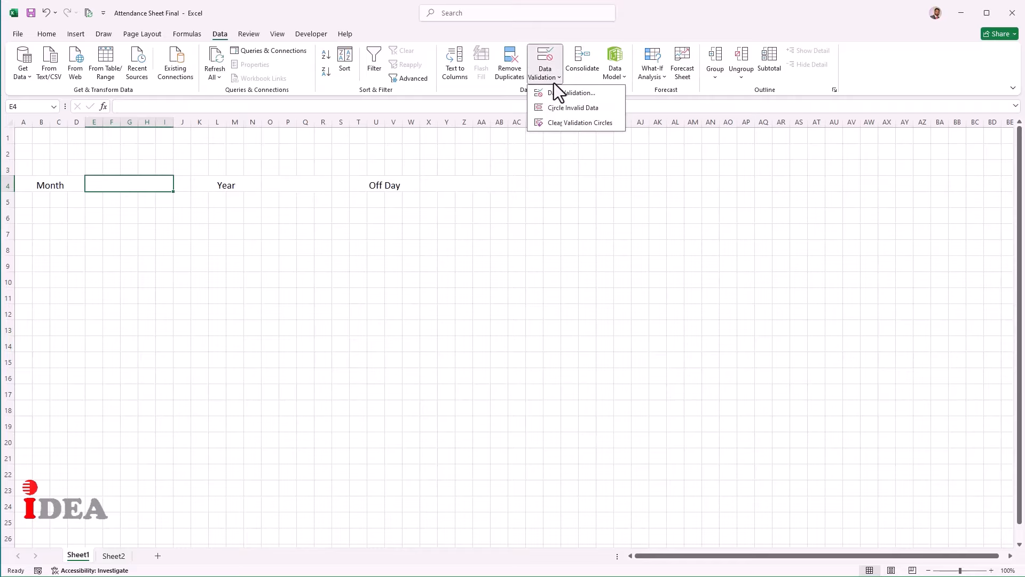
click(553, 96)
click(409, 120)
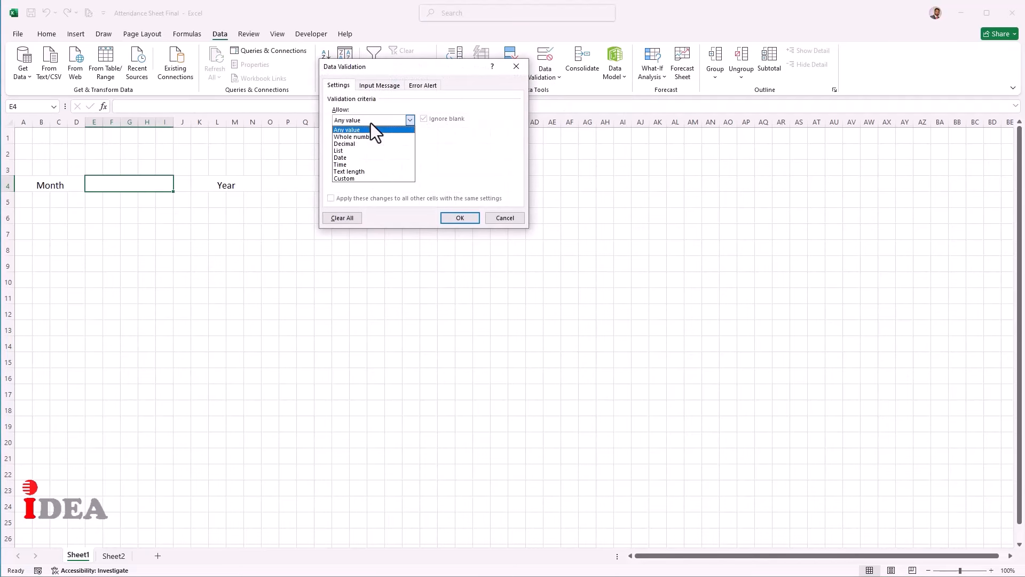
click(364, 151)
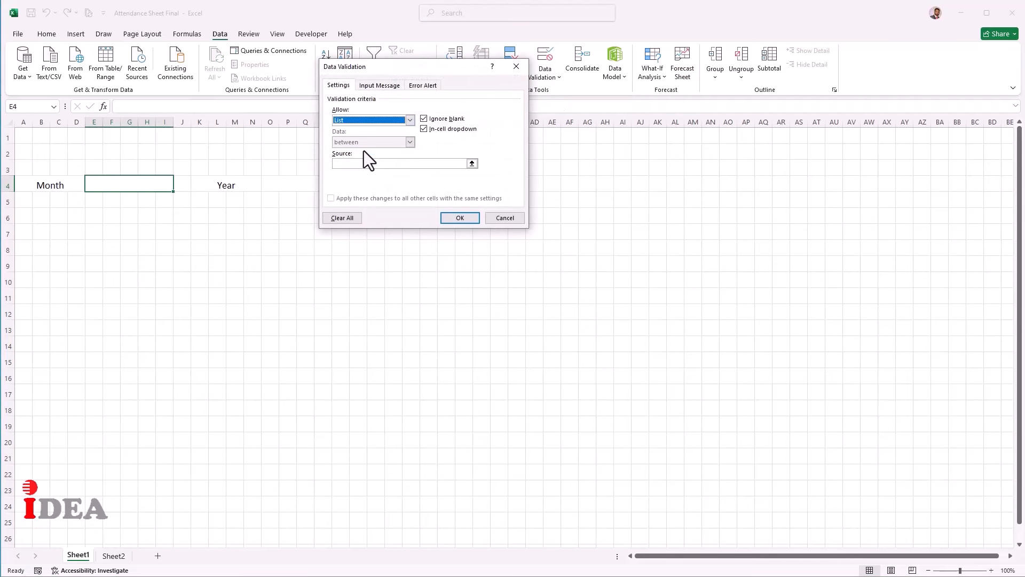
click(363, 165)
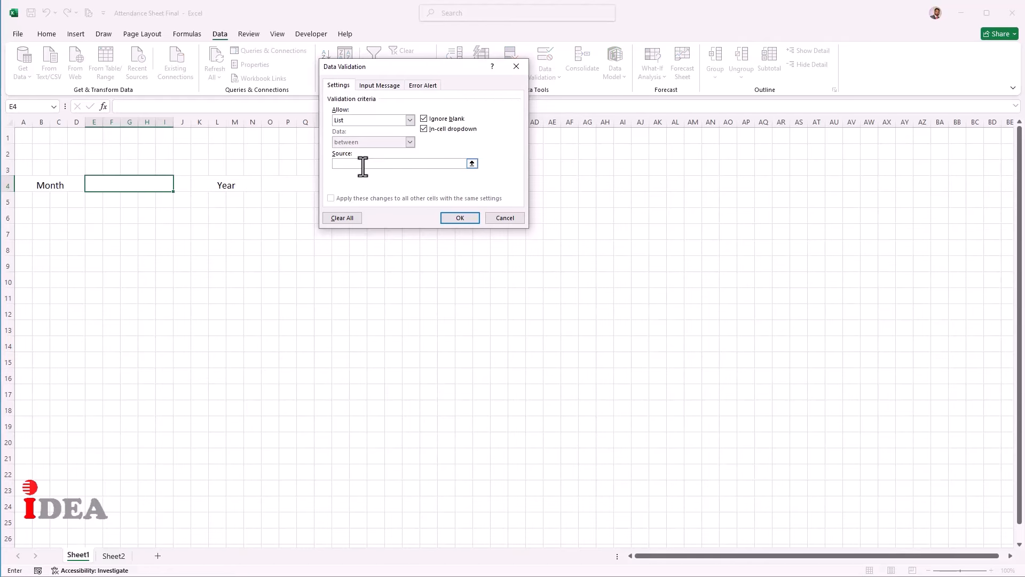
click(114, 556)
drag(32, 134, 35, 255)
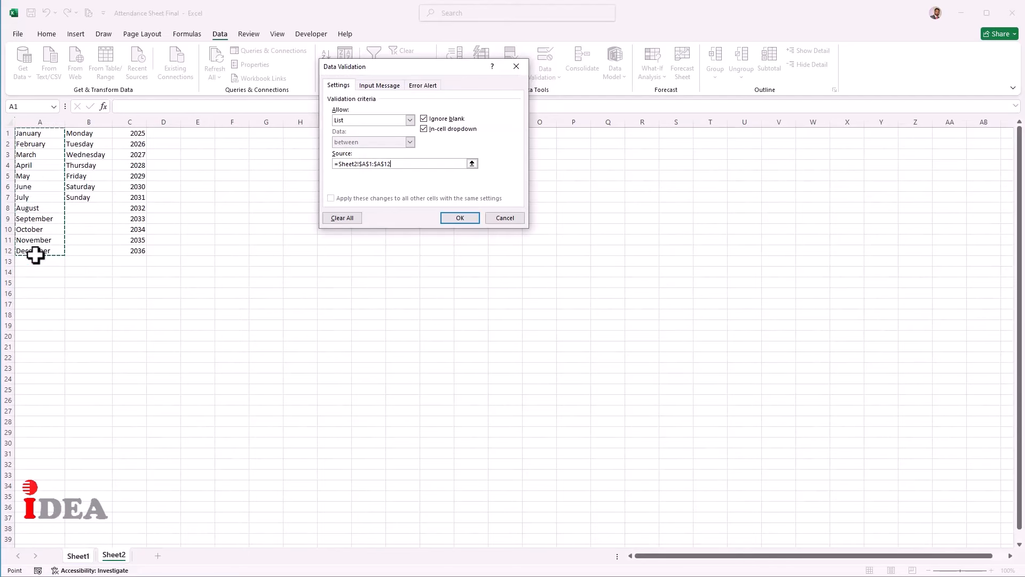
click(456, 219)
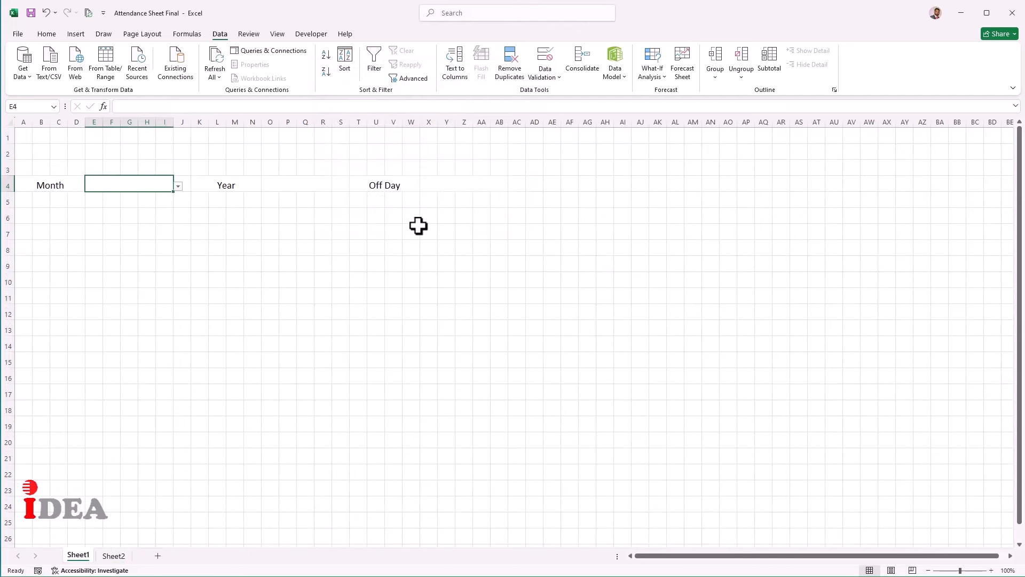
click(178, 186)
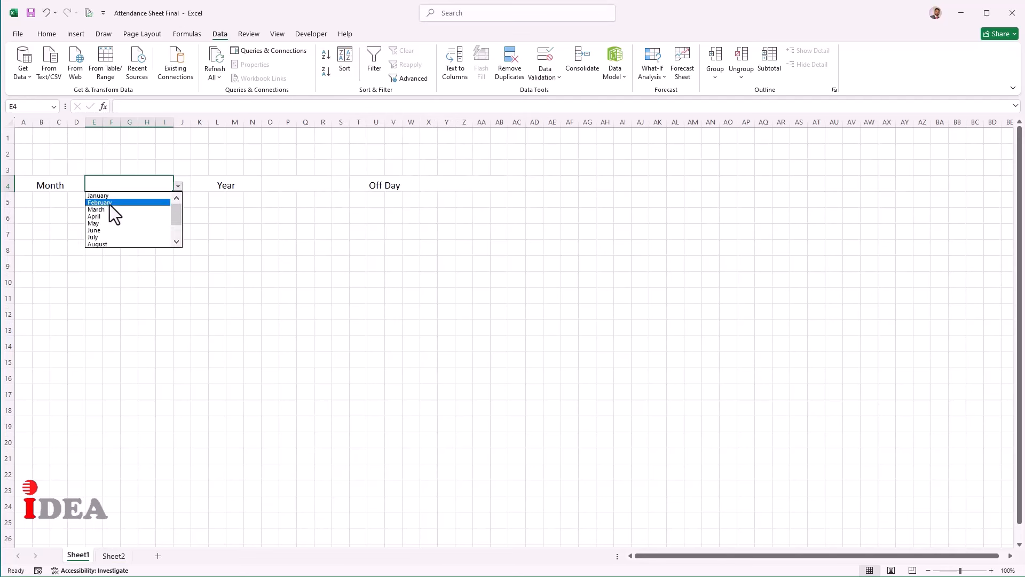
click(111, 196)
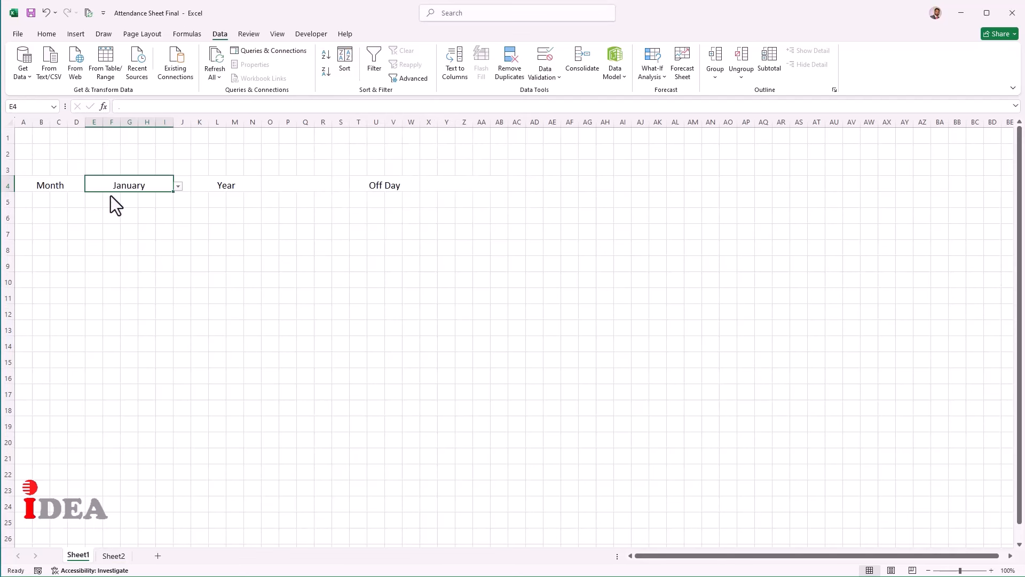
Add a list validation dropdown to merged cell O4 beside Year, using the years in Sheet2 cells C1:C12 as its source
click(282, 183)
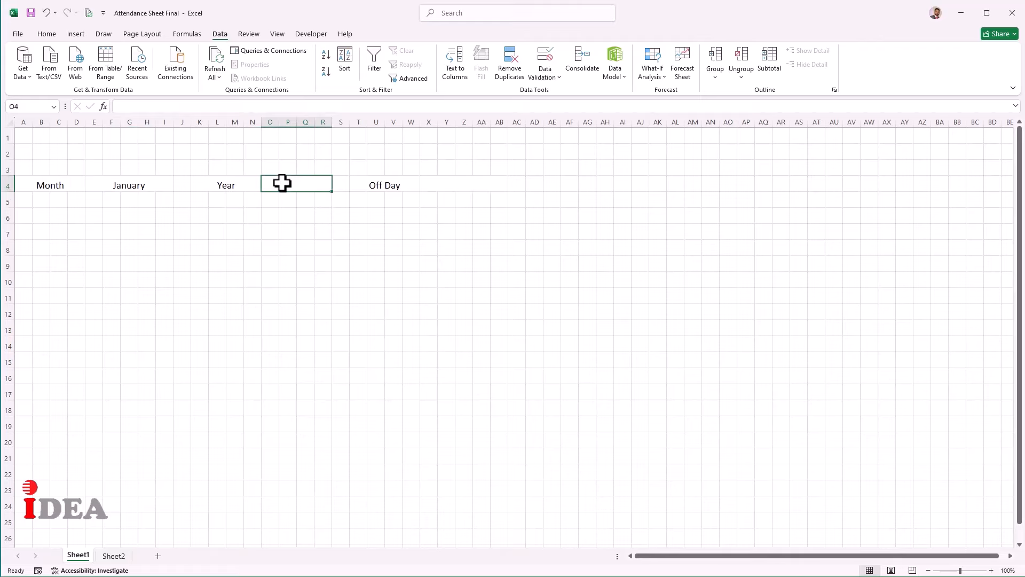
click(551, 81)
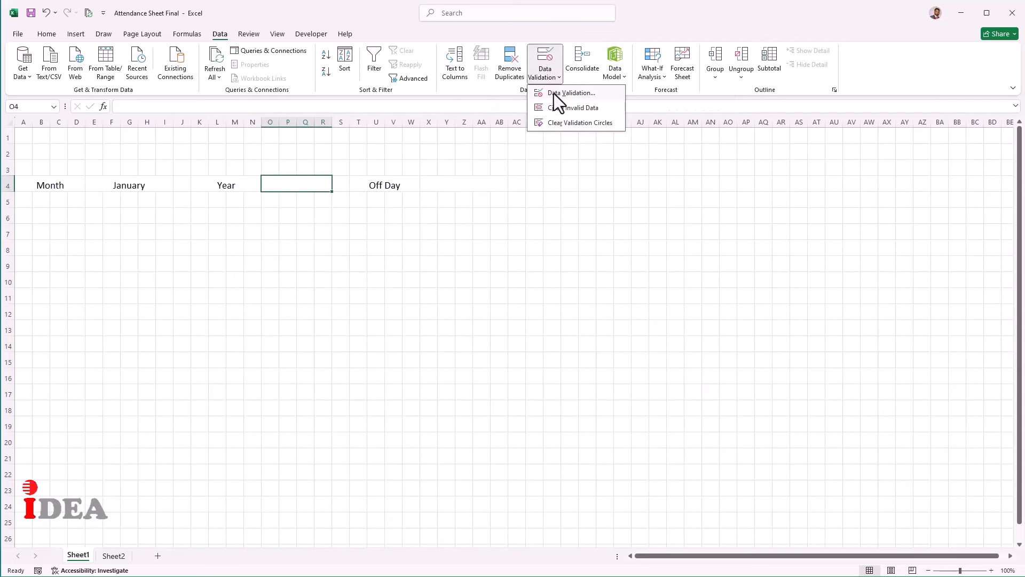
click(554, 94)
click(409, 120)
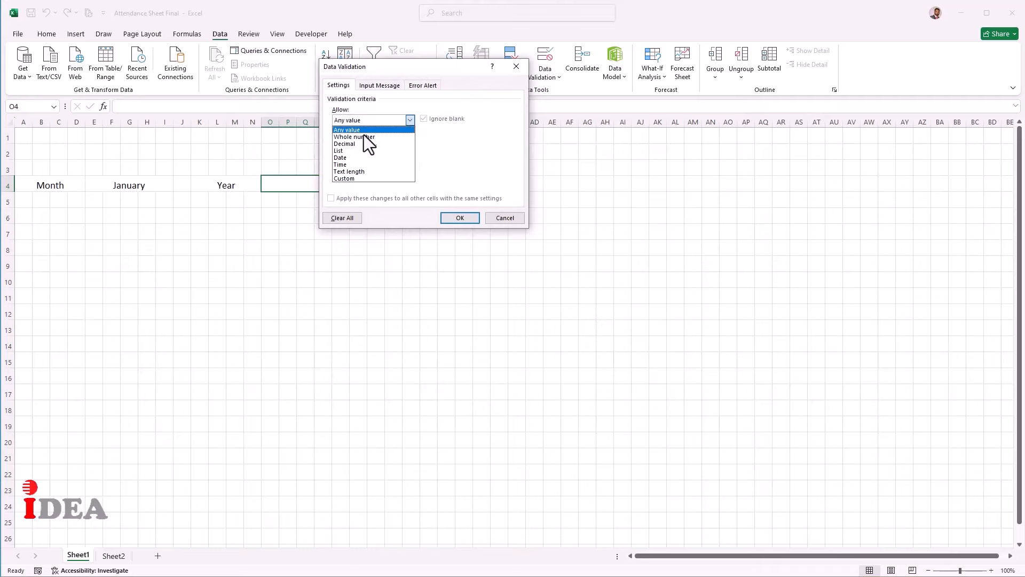
click(345, 152)
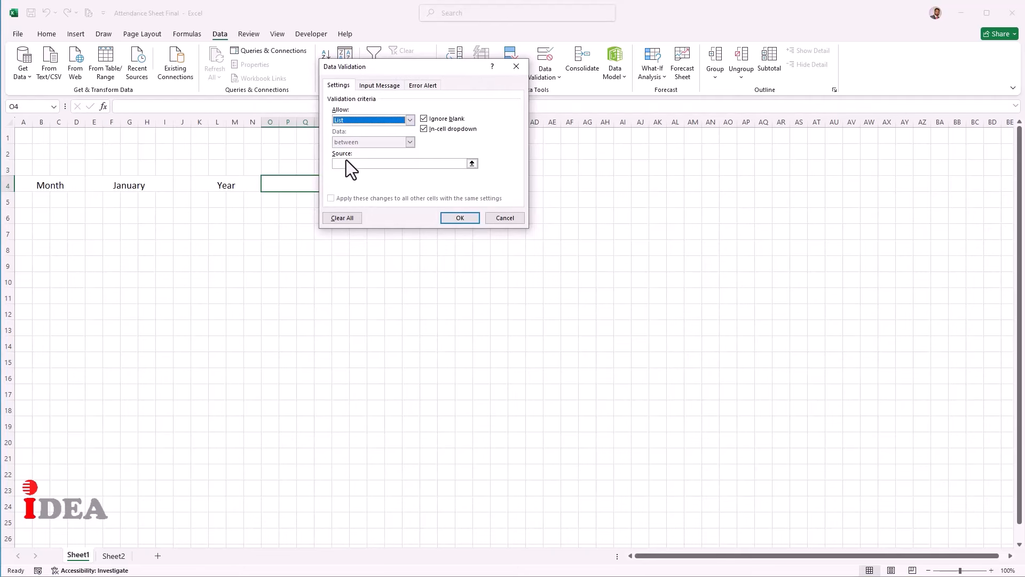
click(355, 164)
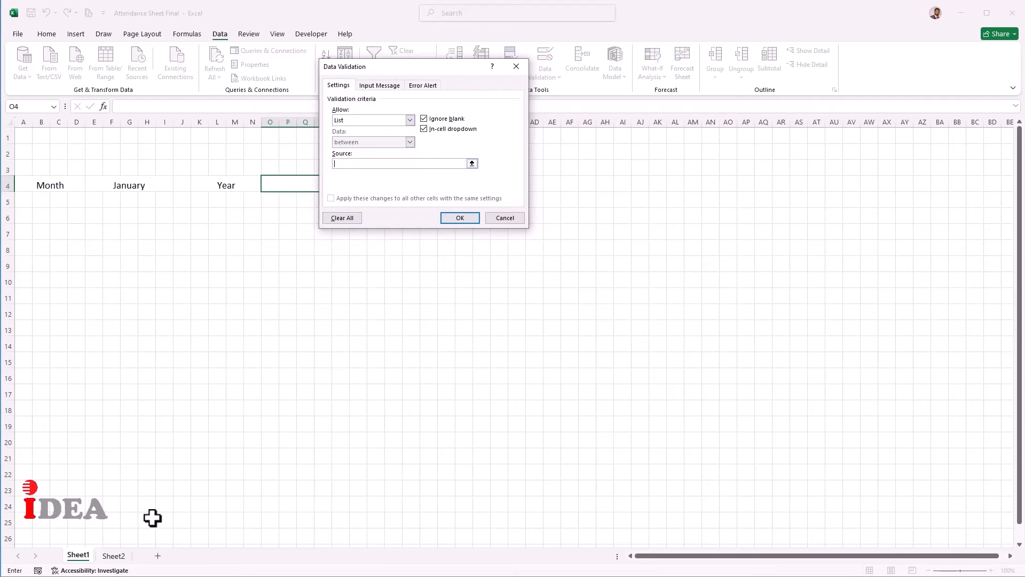
click(114, 556)
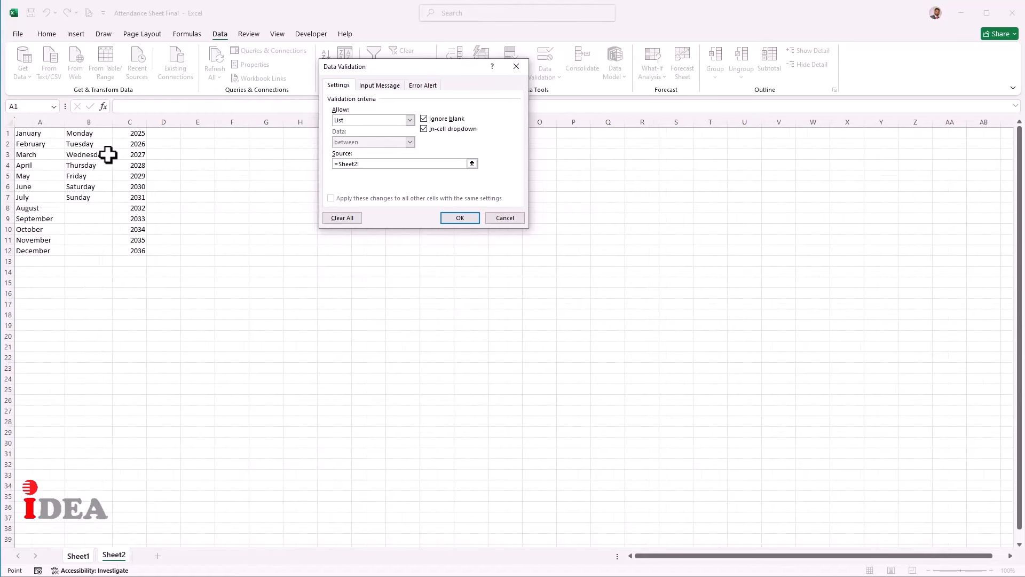
drag(130, 135, 136, 251)
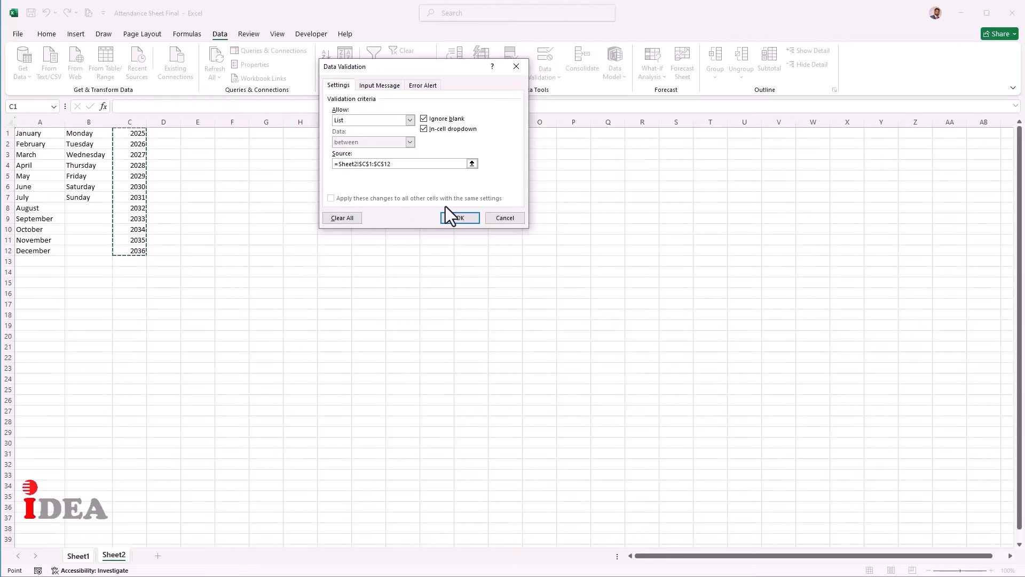
click(462, 217)
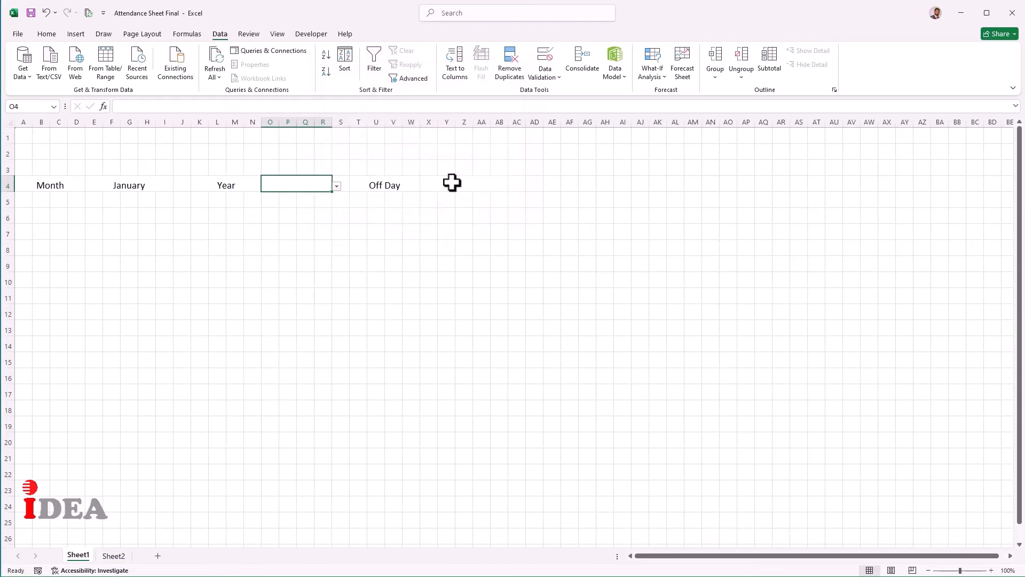
Add a list validation dropdown to merged cell X4 beside Off Day, using the weekdays in Sheet2 cells B1:B7 as its source
key(Right)
key(Right)
key(Right)
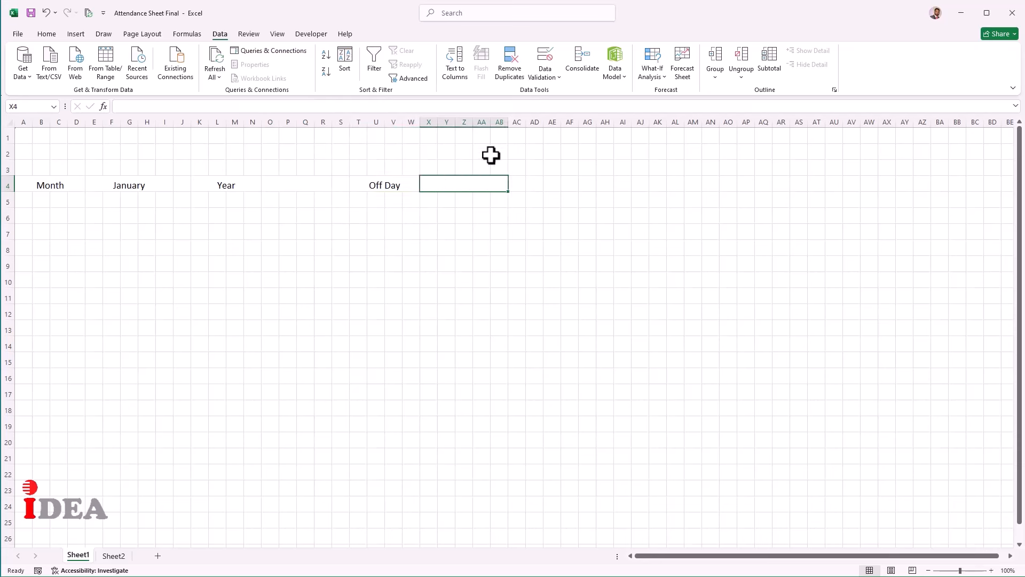
click(546, 77)
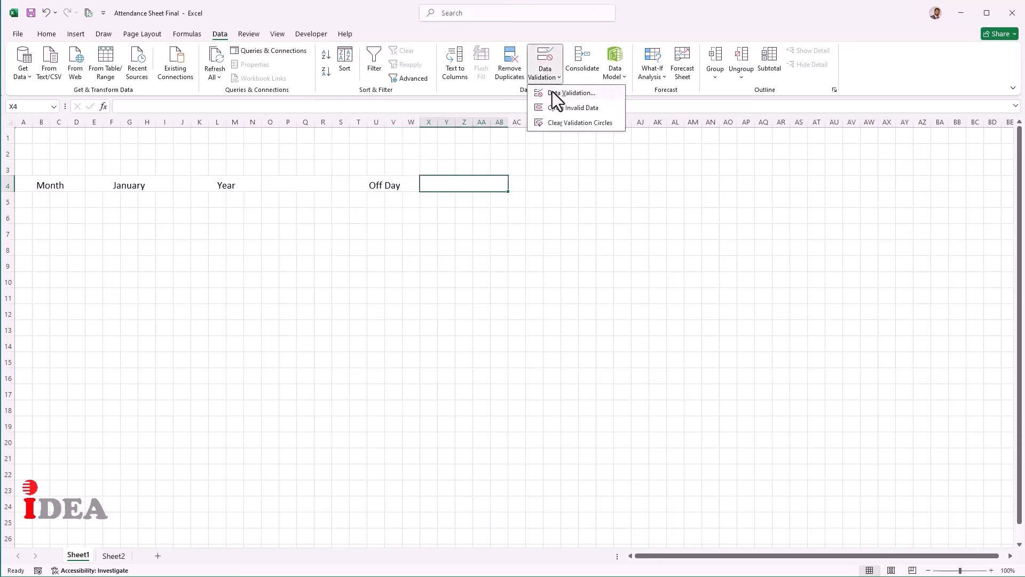
click(552, 92)
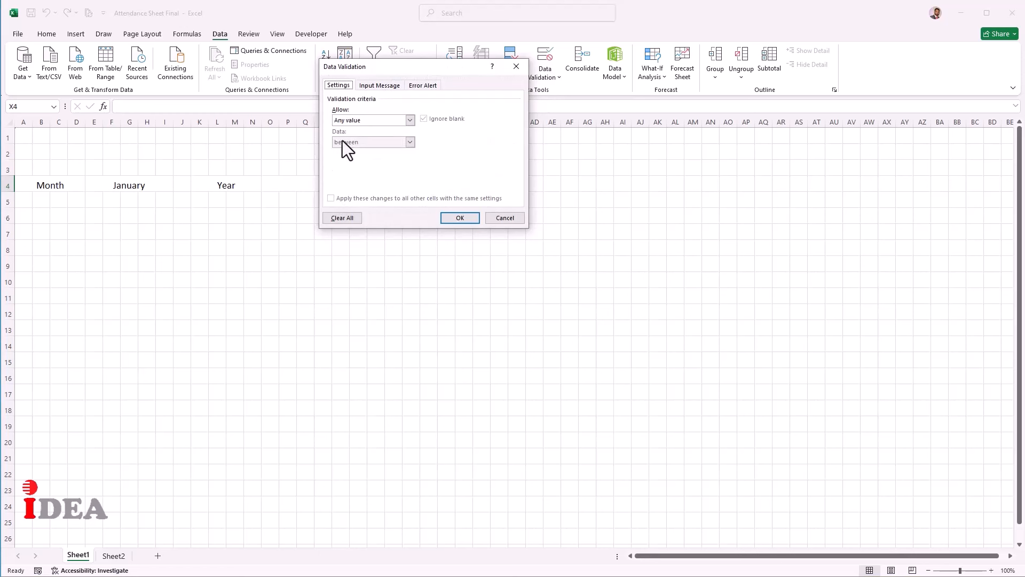
click(351, 121)
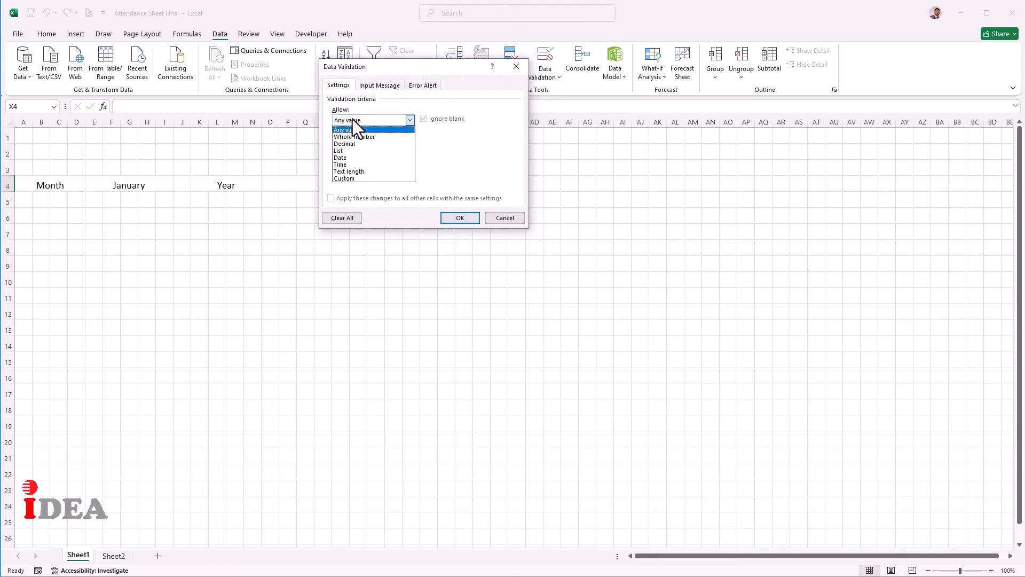
click(345, 152)
click(357, 163)
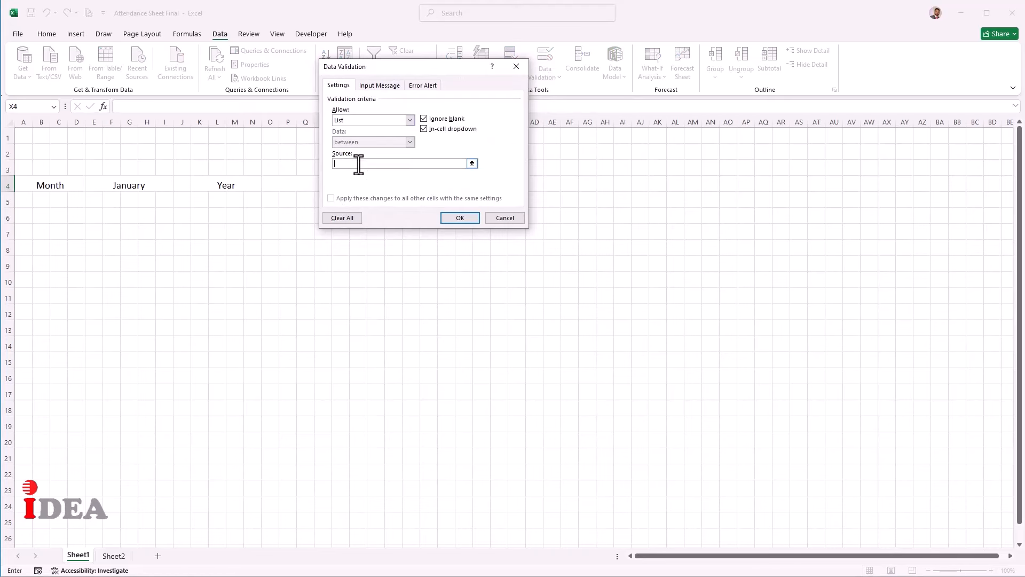
click(114, 555)
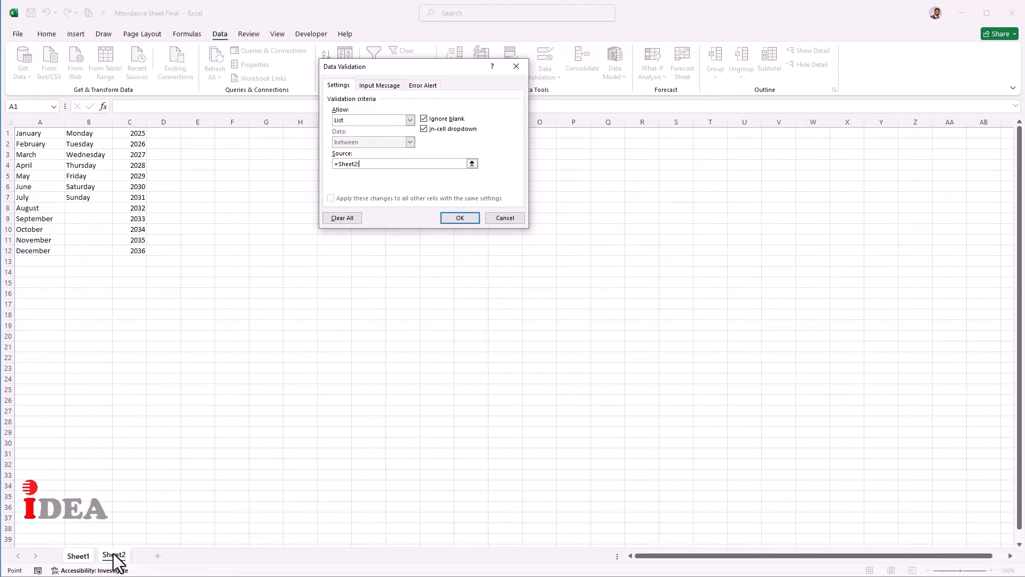
drag(91, 133, 101, 193)
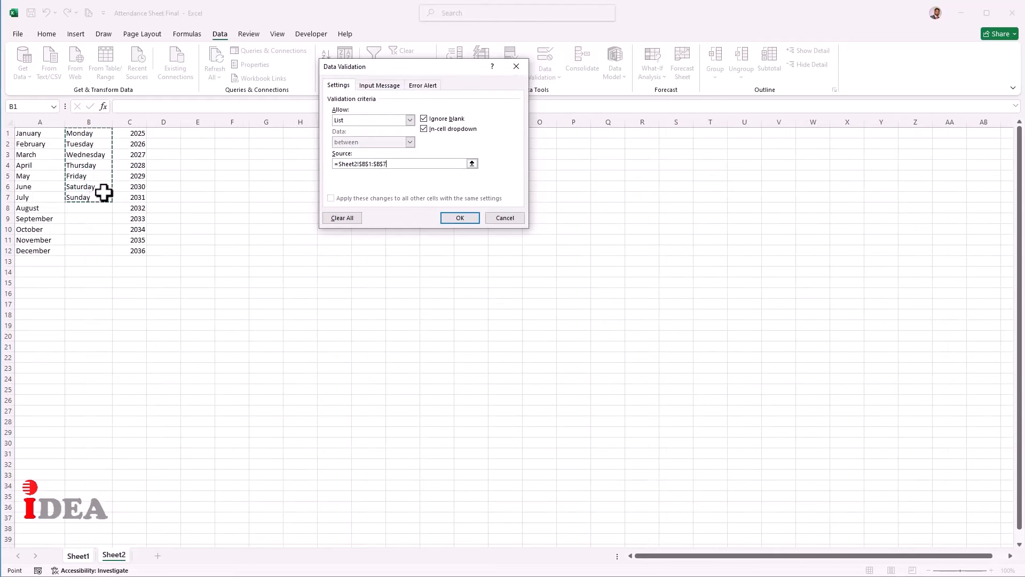
click(459, 218)
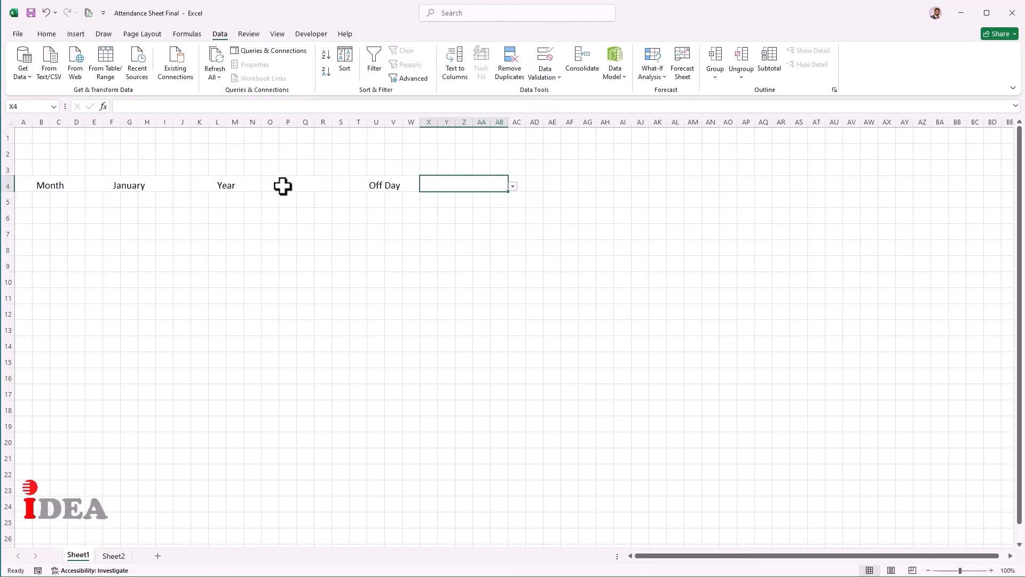
Choose 2025 from the Year dropdown and Sunday from the Off Day dropdown
click(337, 186)
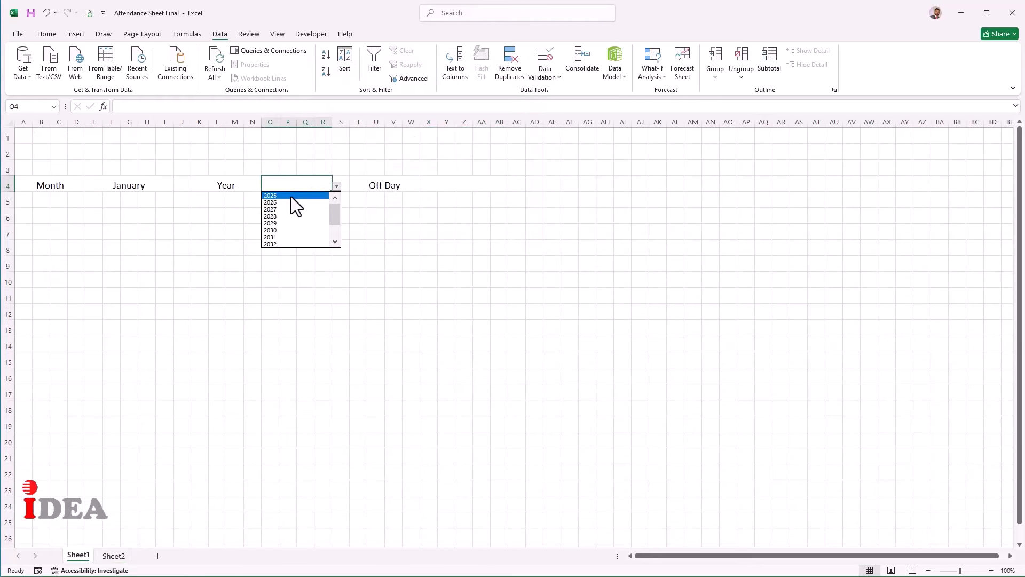
click(290, 196)
click(467, 187)
click(513, 186)
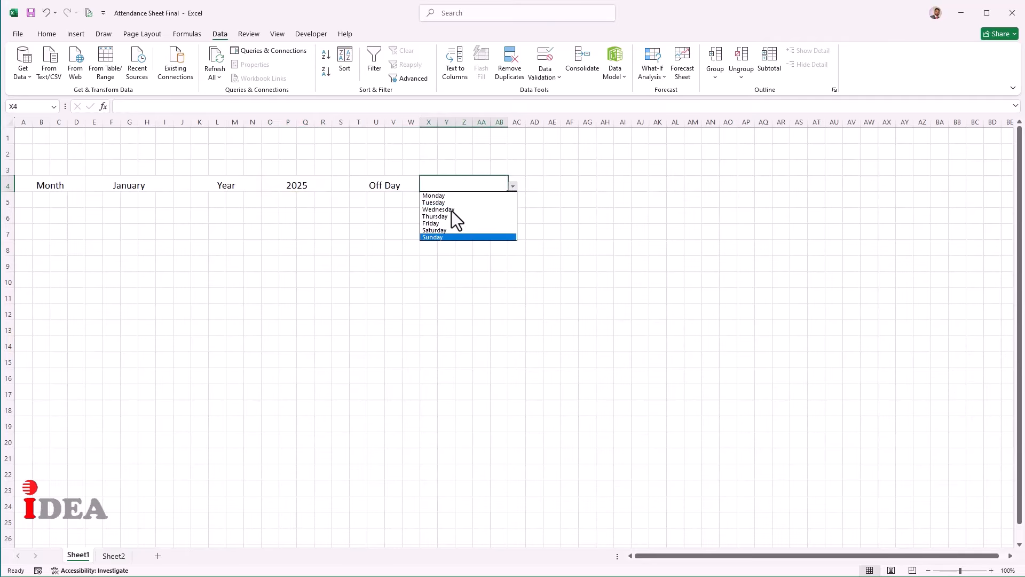
click(454, 234)
Make the labels and selector values in row 4, from Month through the Off Day selector, bold
key(Home)
drag(459, 185, 50, 186)
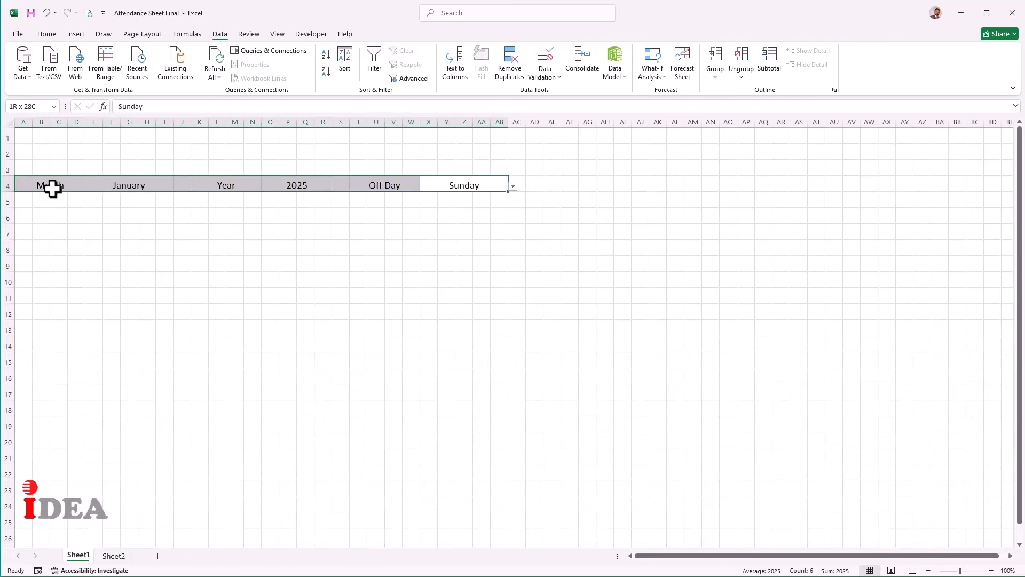
click(46, 34)
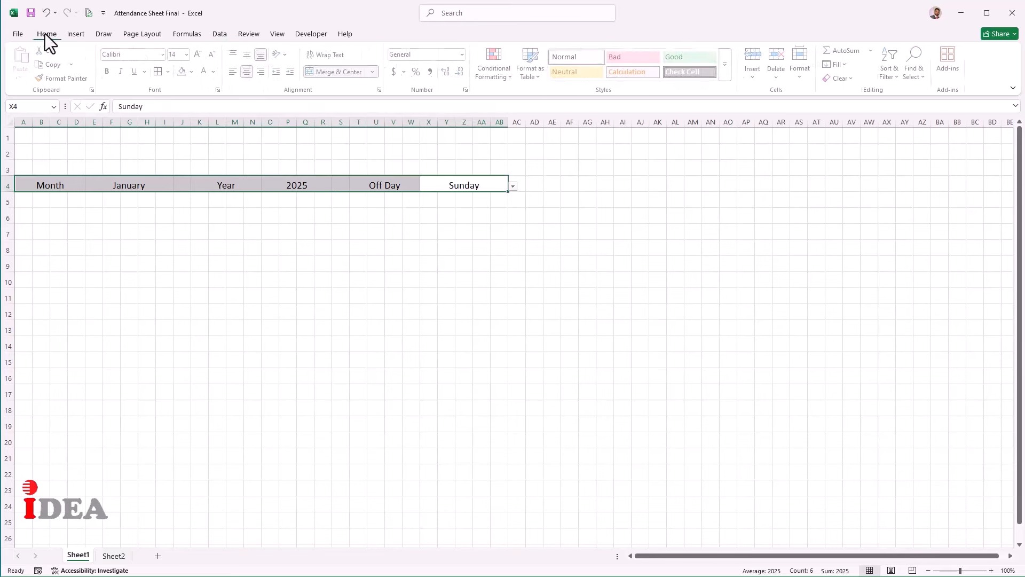
click(110, 71)
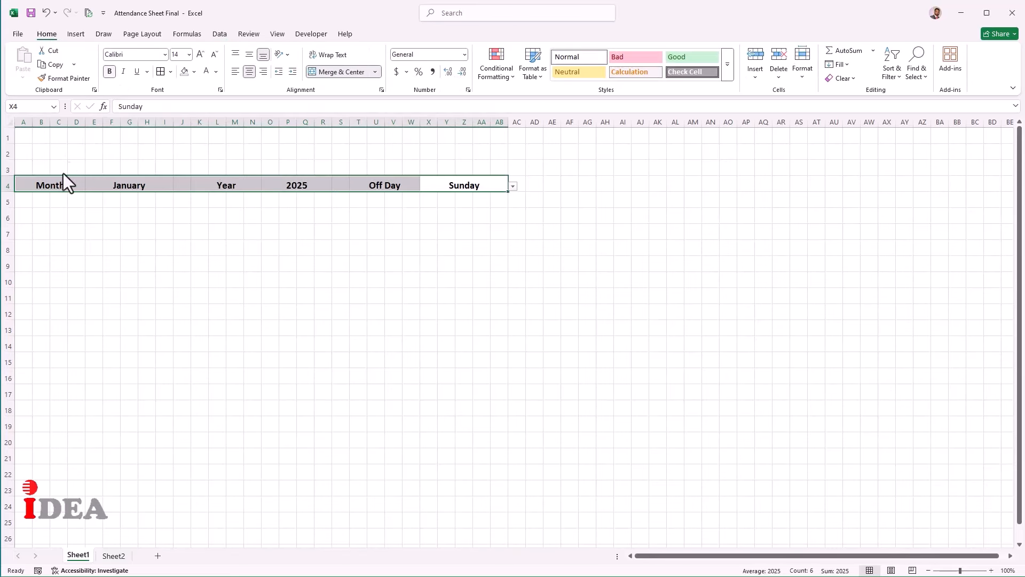
click(59, 182)
Enter the labels Month Start Date in cell A1 and Month End Date in cell A2
click(23, 137)
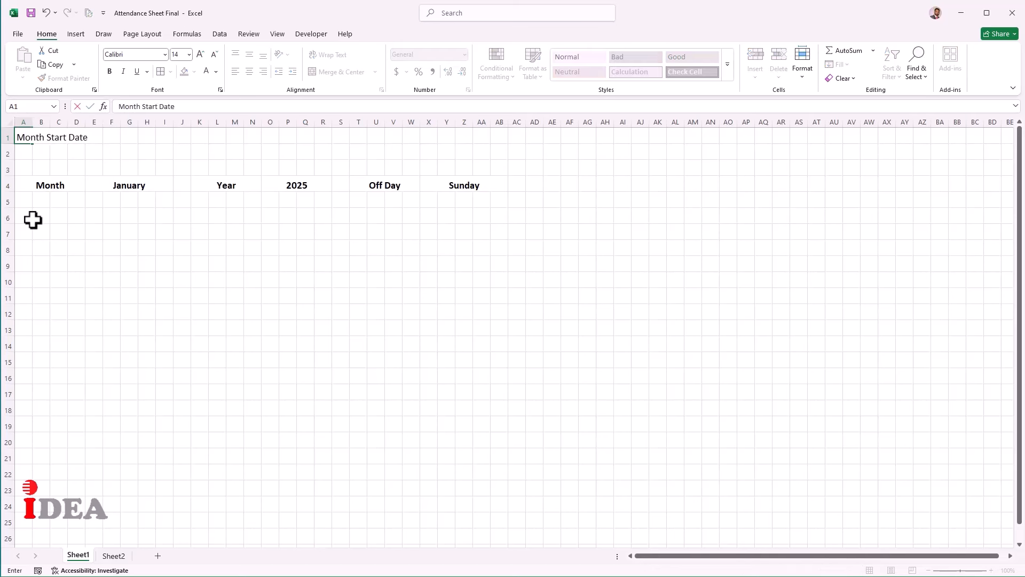
key(Return)
text(M)
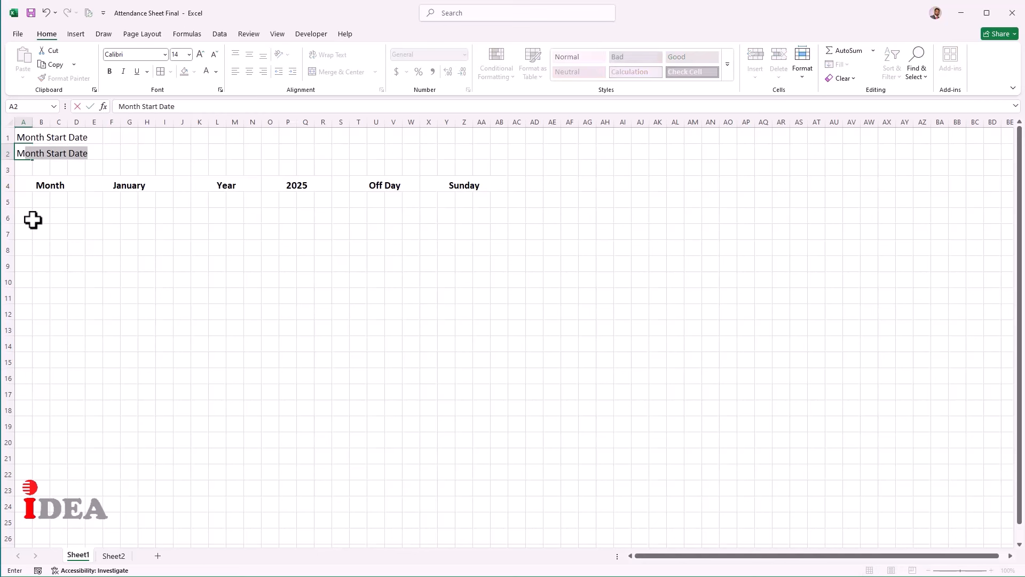
text(onth End D)
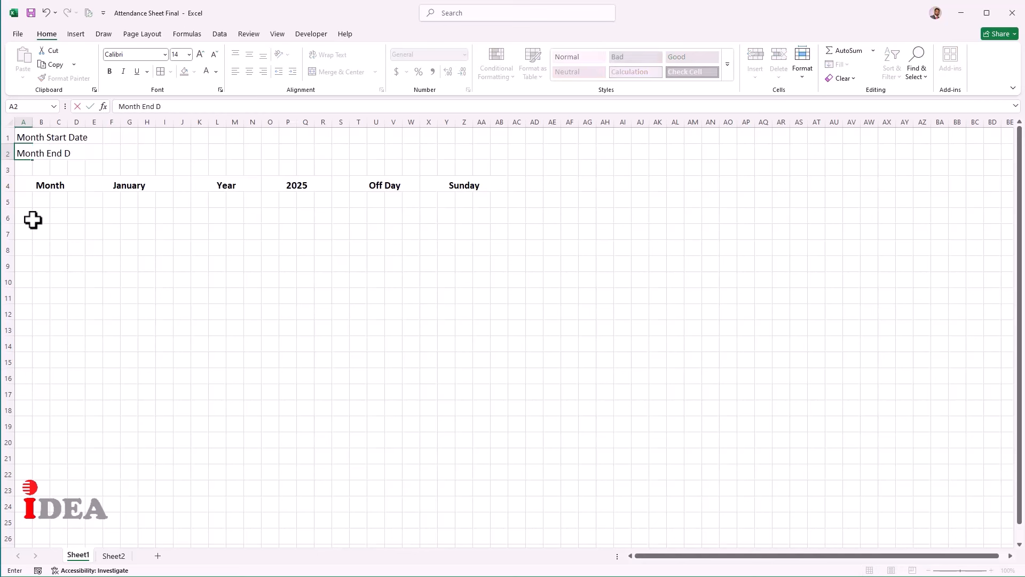
text(ate)
key(Tab)
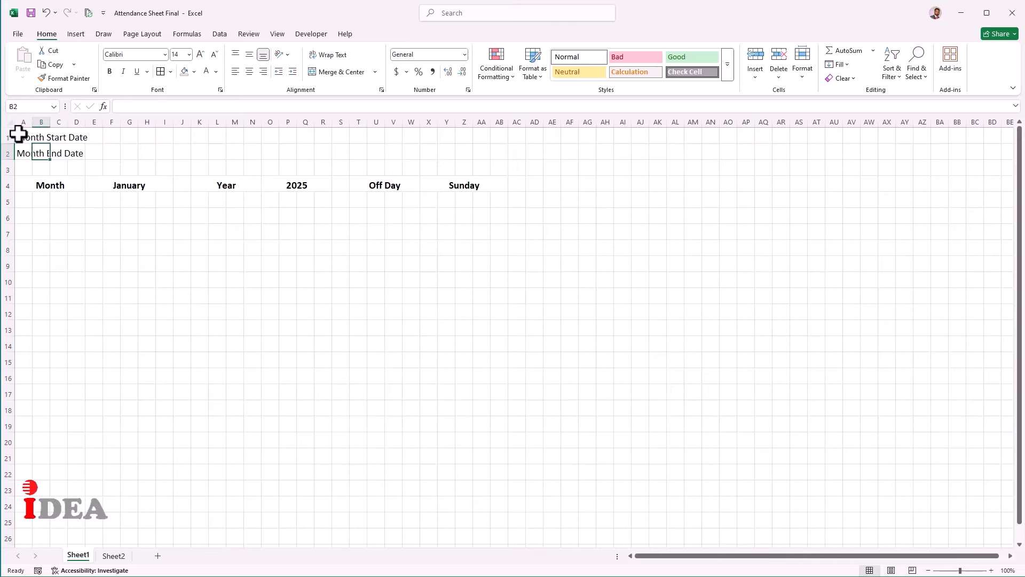
Merge A1:E1 and A2:E2 separately for the Month Start Date and Month End Date labels, and left-align both
drag(19, 134, 97, 136)
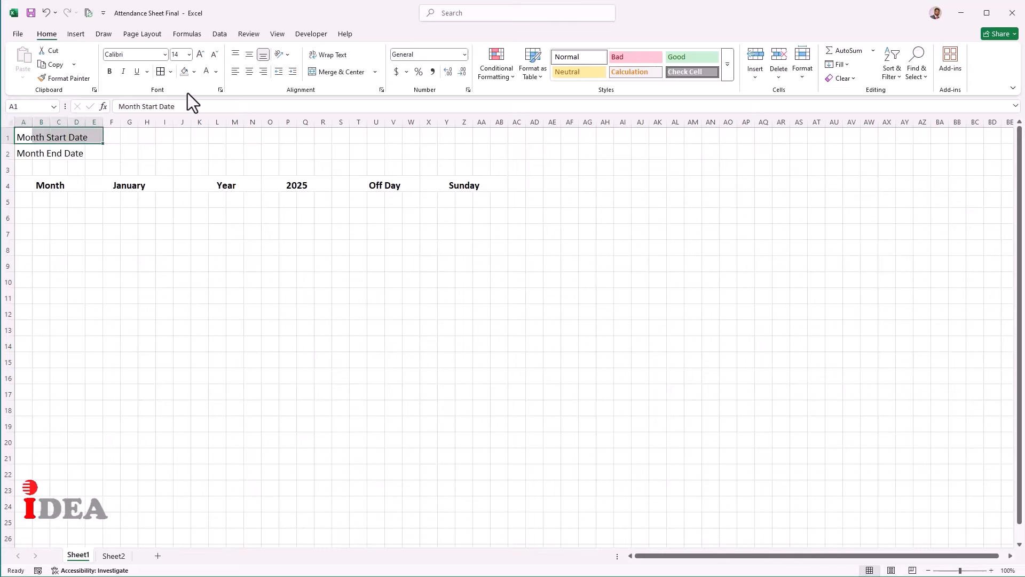
click(331, 71)
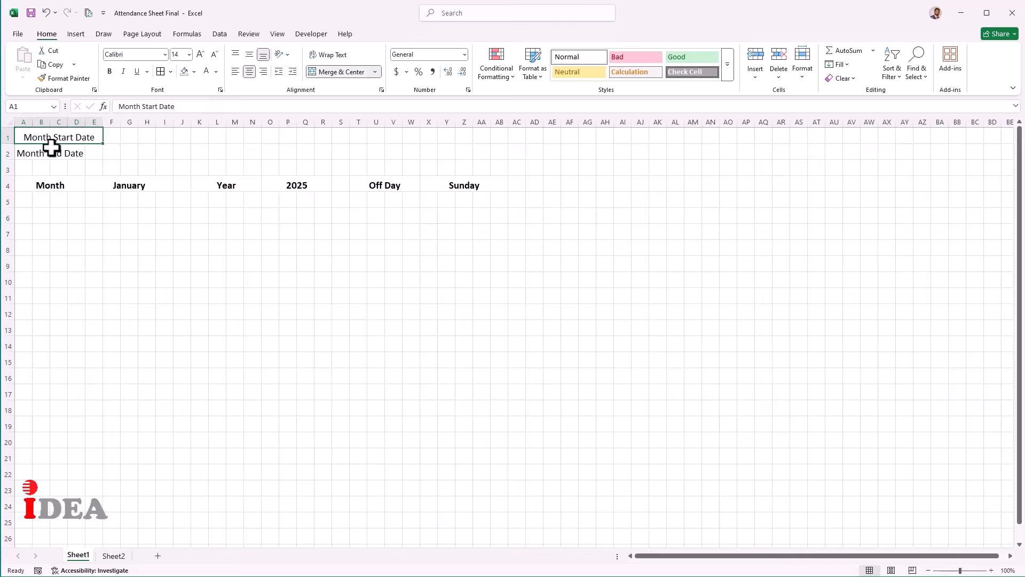
drag(21, 148, 99, 152)
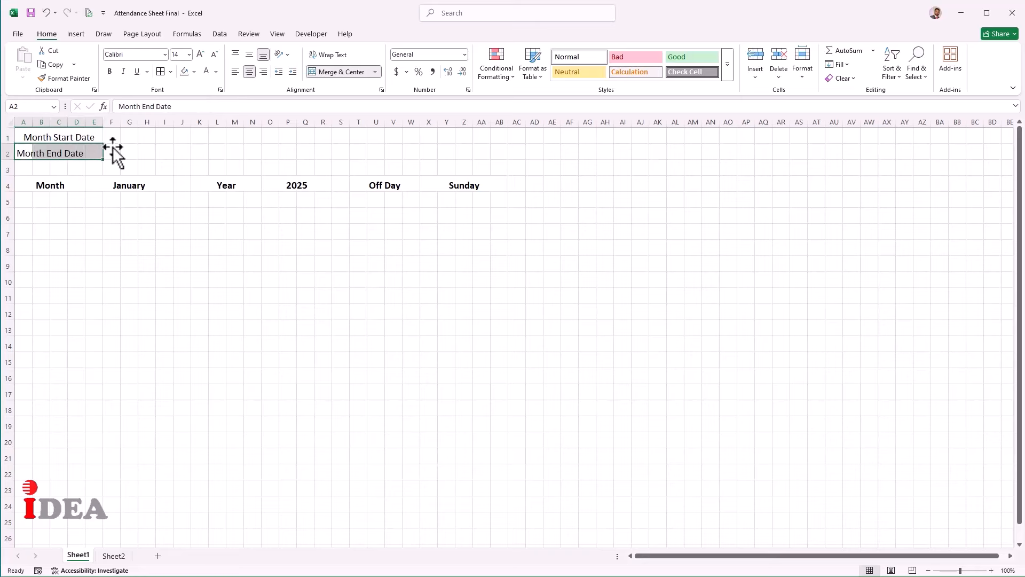
click(318, 72)
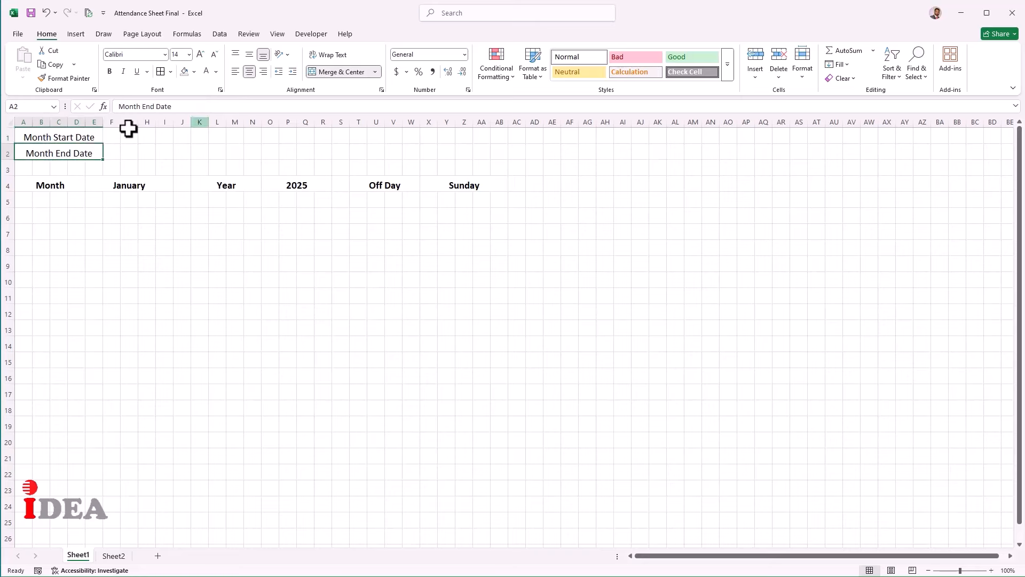
drag(86, 136, 85, 149)
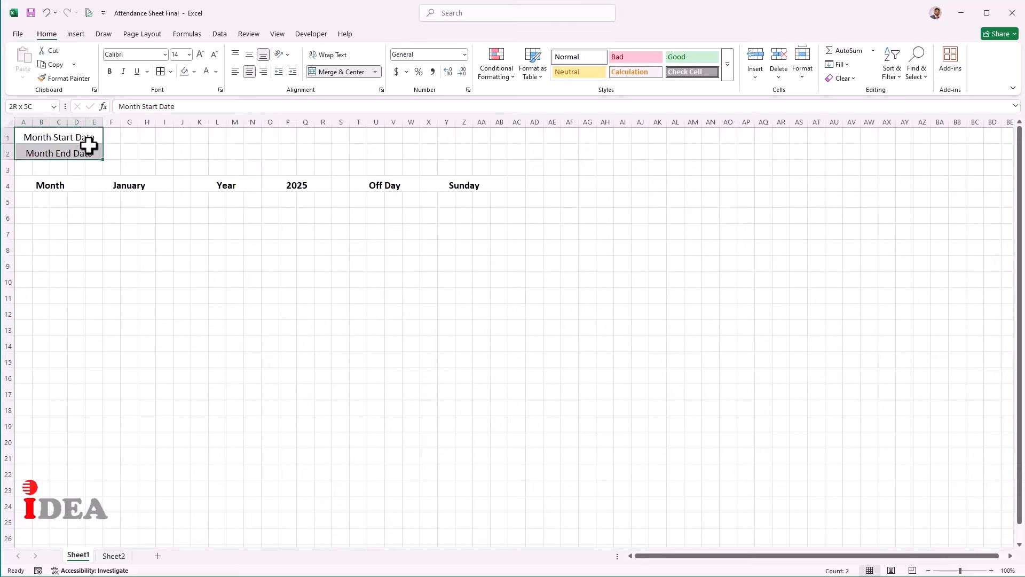
click(237, 71)
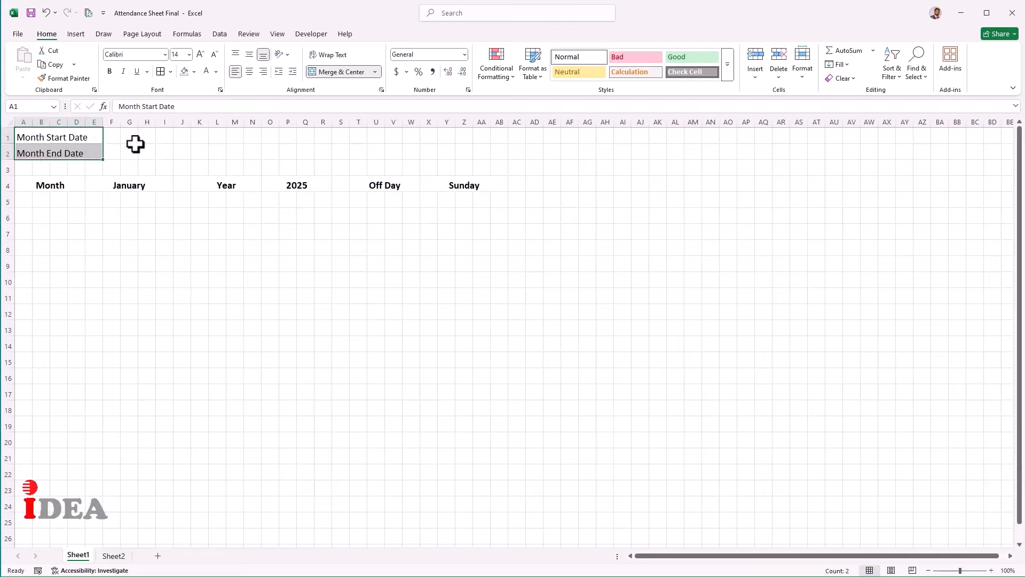
Enter the formula =DATEVALUE("1"&E4&O4) in cell F1 to calculate the month start date
click(112, 138)
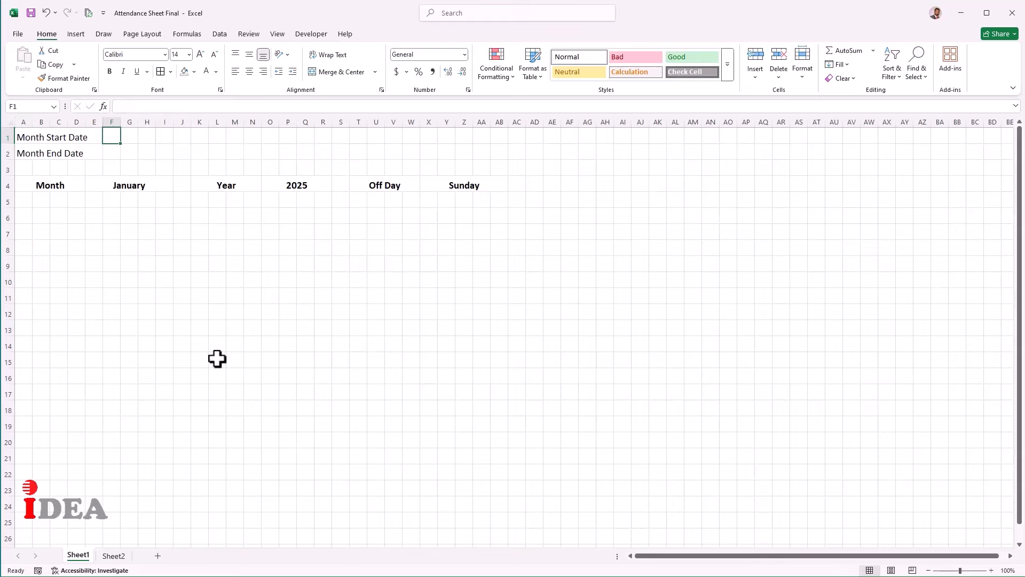
text(=)
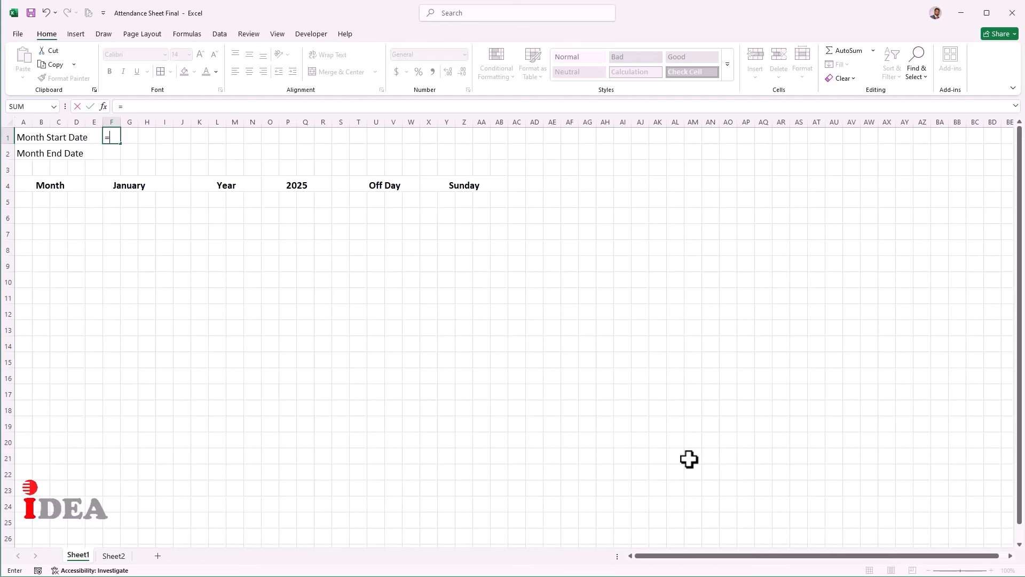
text(dat)
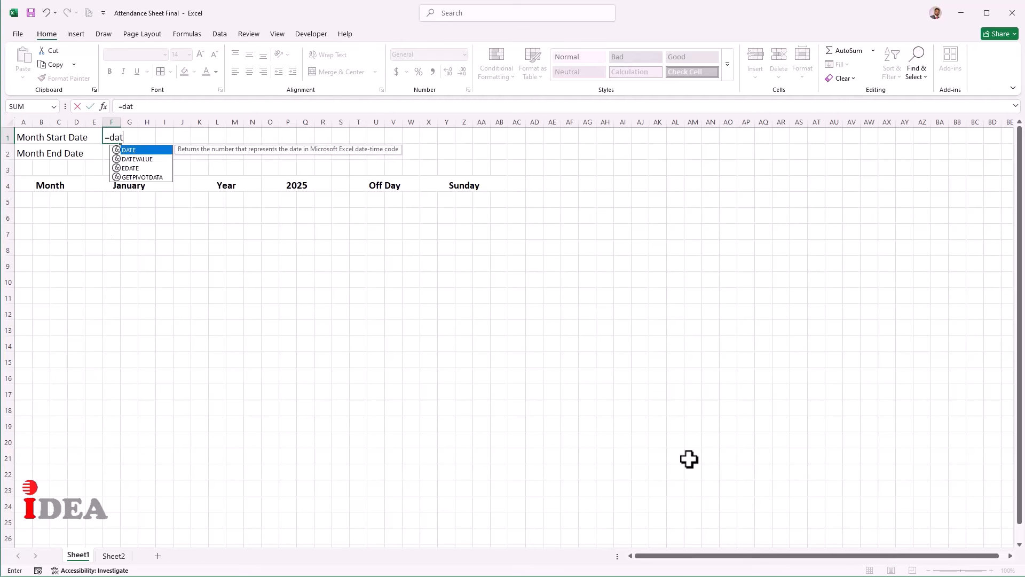
key(Down)
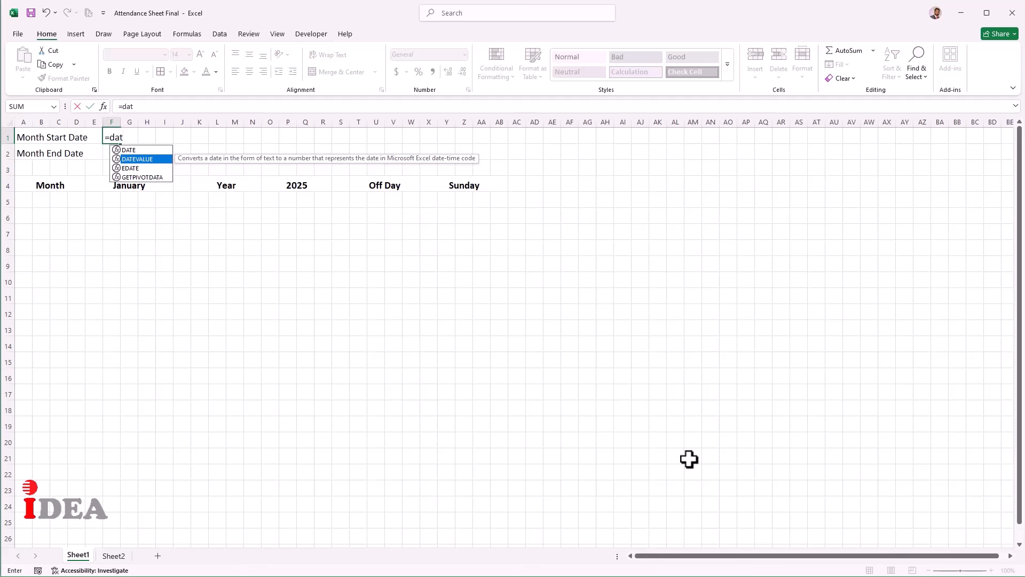
key(Tab)
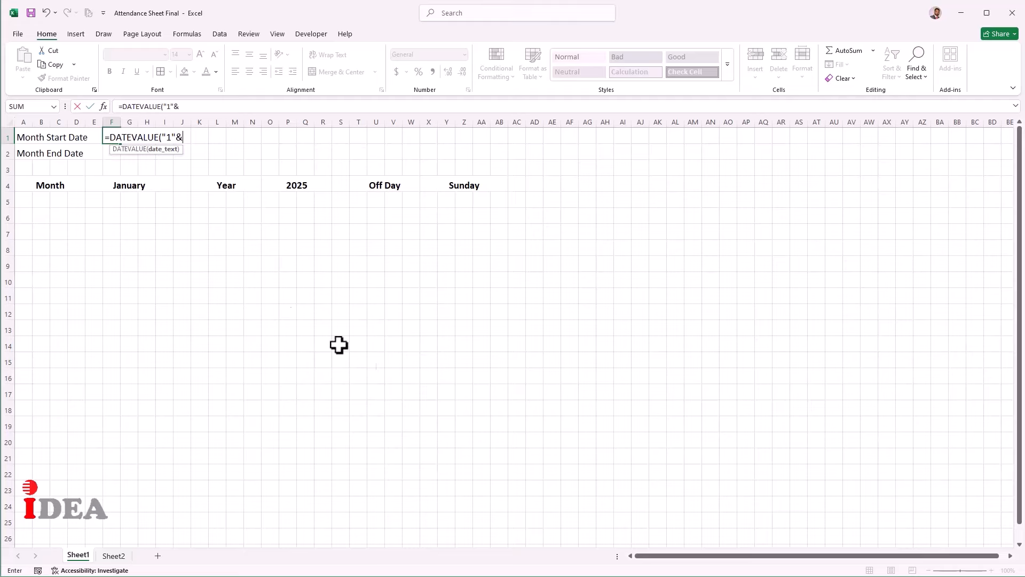
click(152, 185)
text(&)
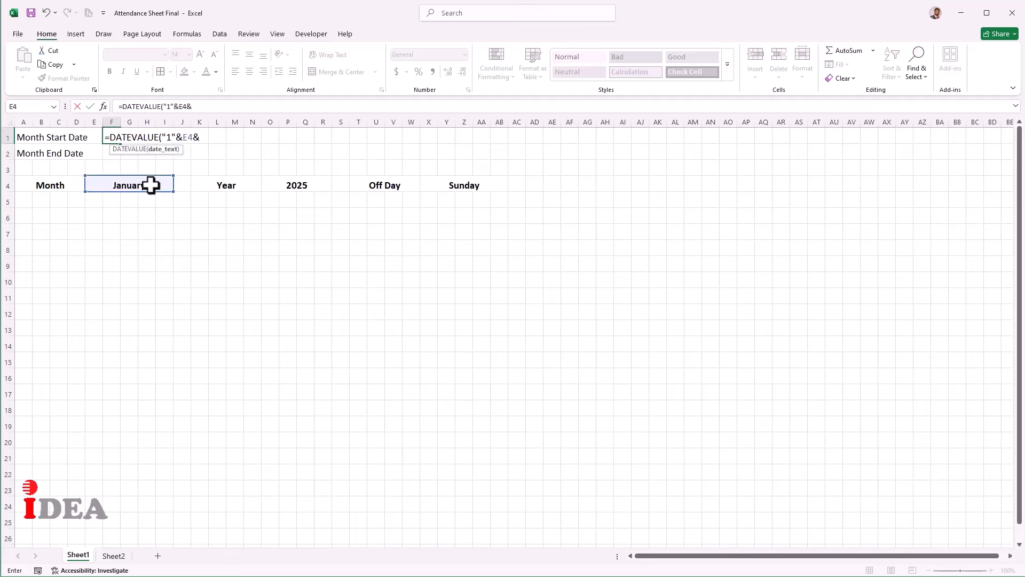
click(292, 183)
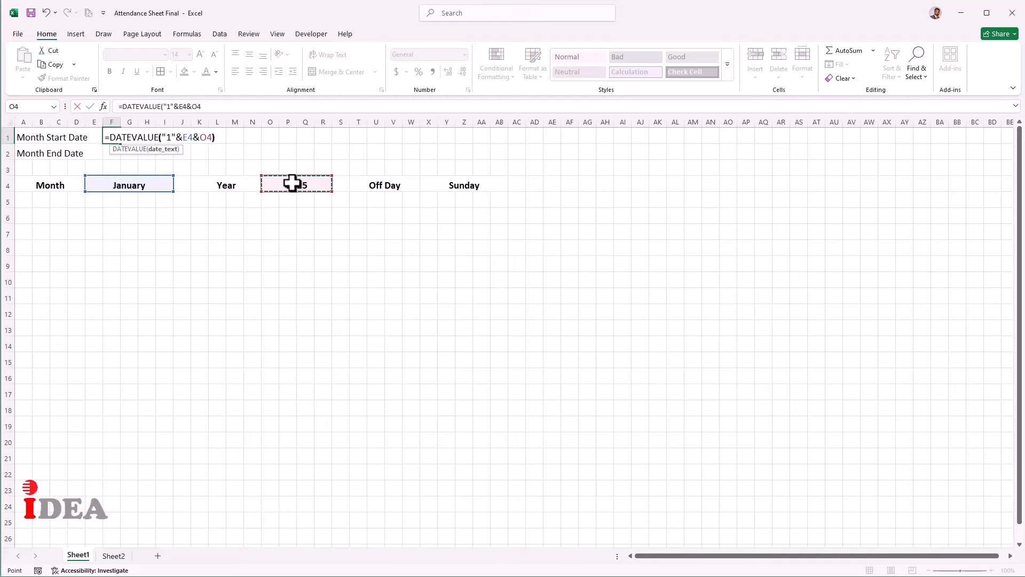
text())
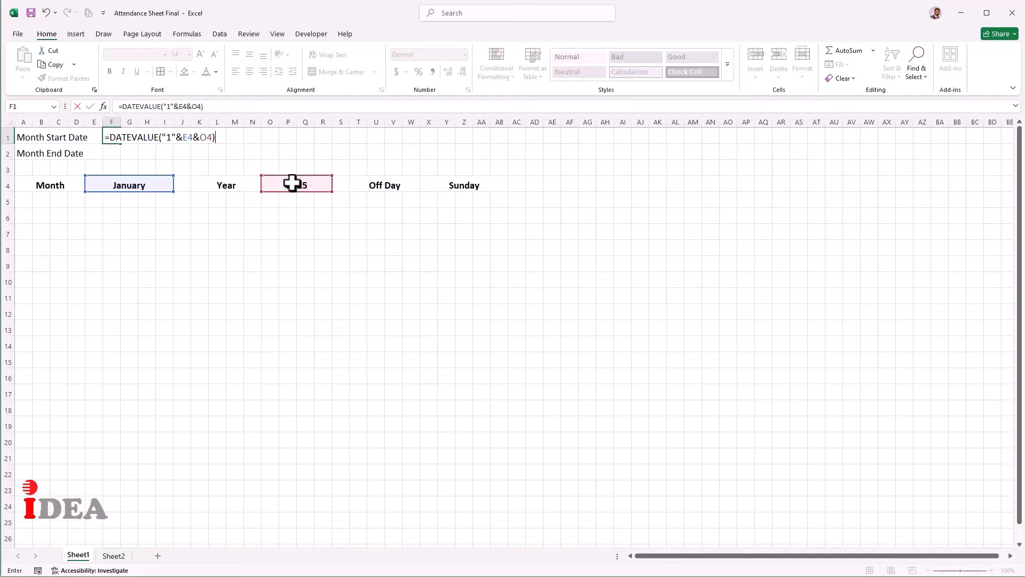
key(Return)
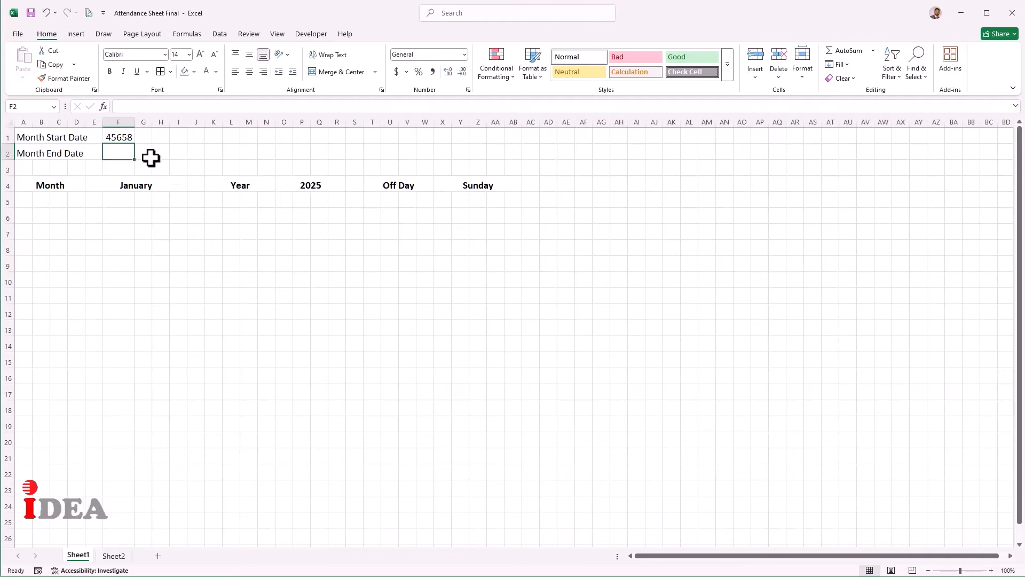
Format cell F1 as a date of the type 14-Mar-12
click(119, 137)
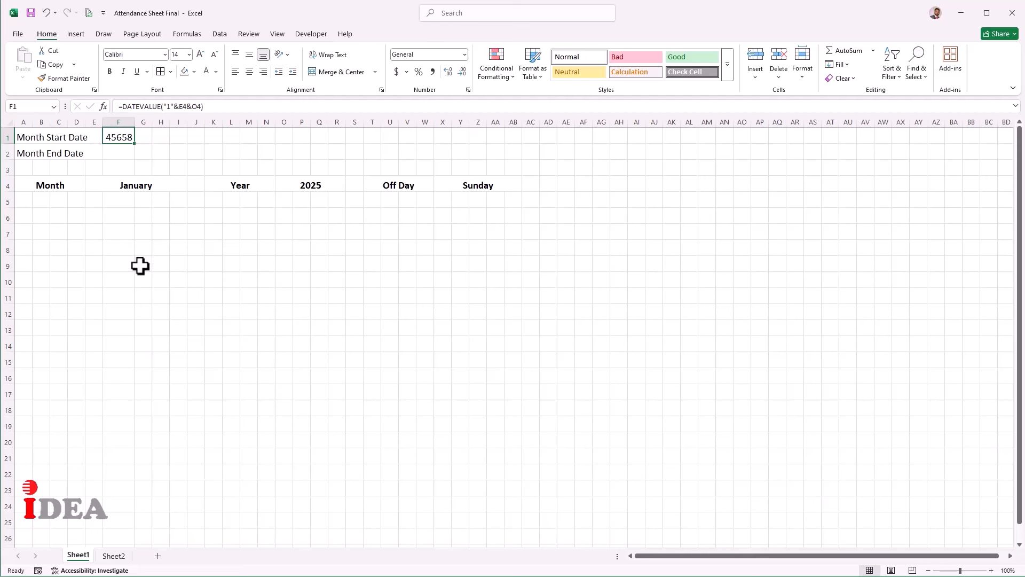
key(ctrl+1)
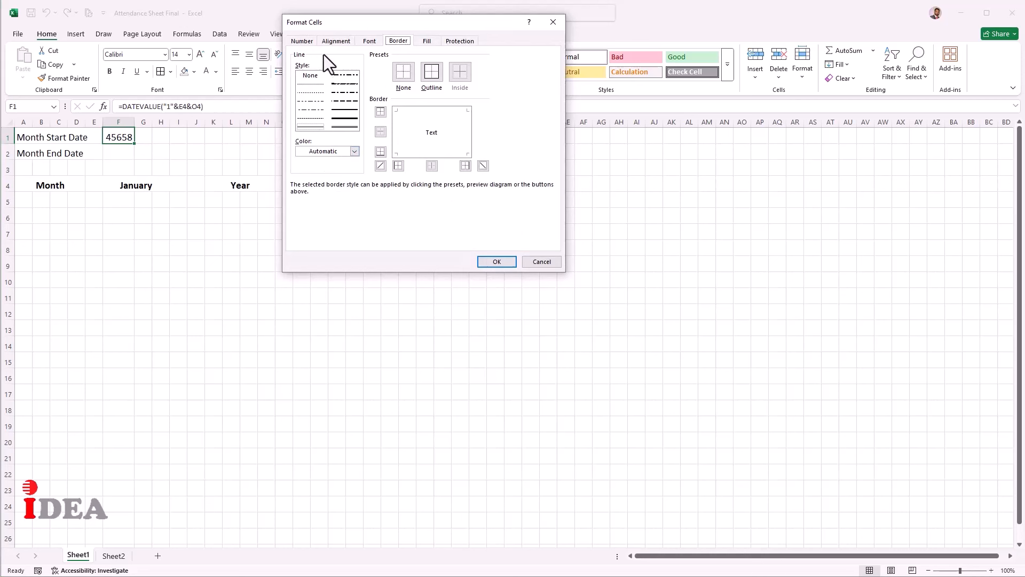
click(308, 42)
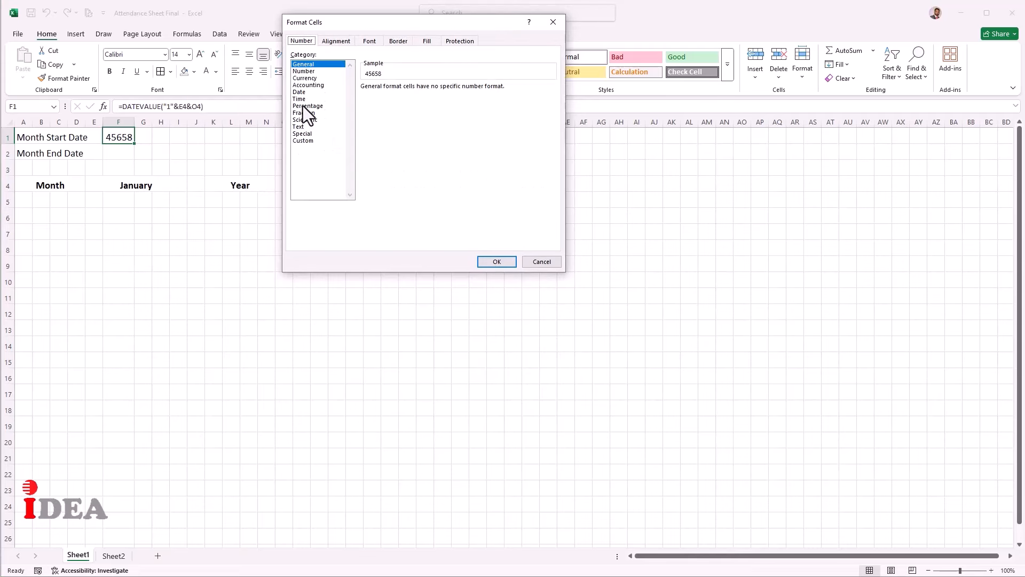
click(304, 92)
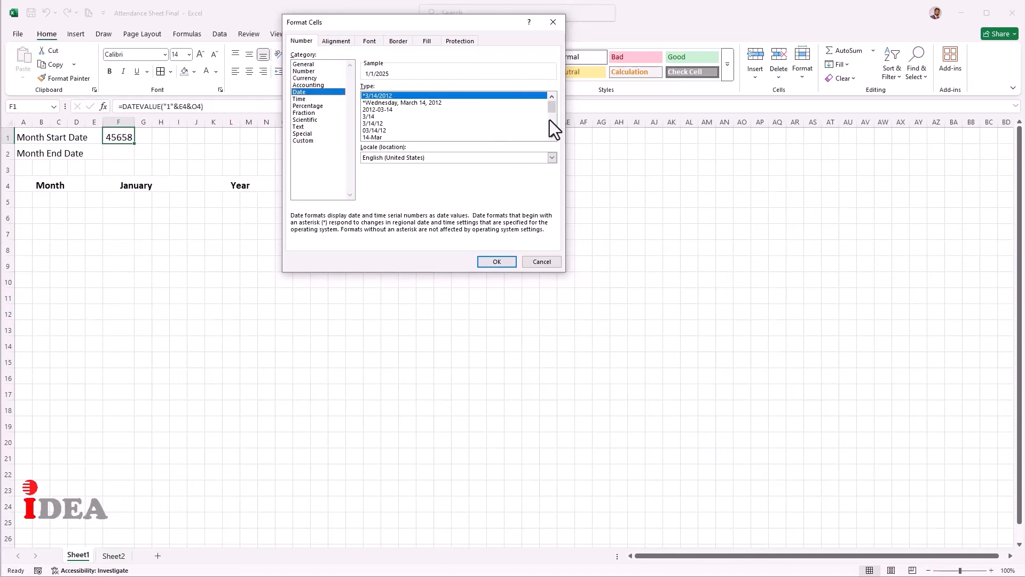
click(552, 137)
click(552, 137)
click(377, 131)
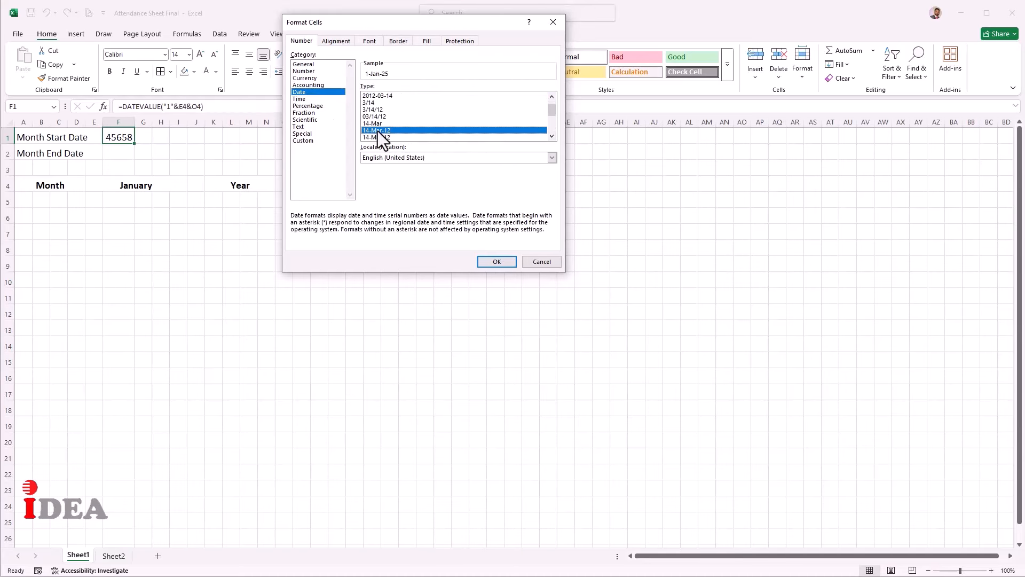
click(497, 262)
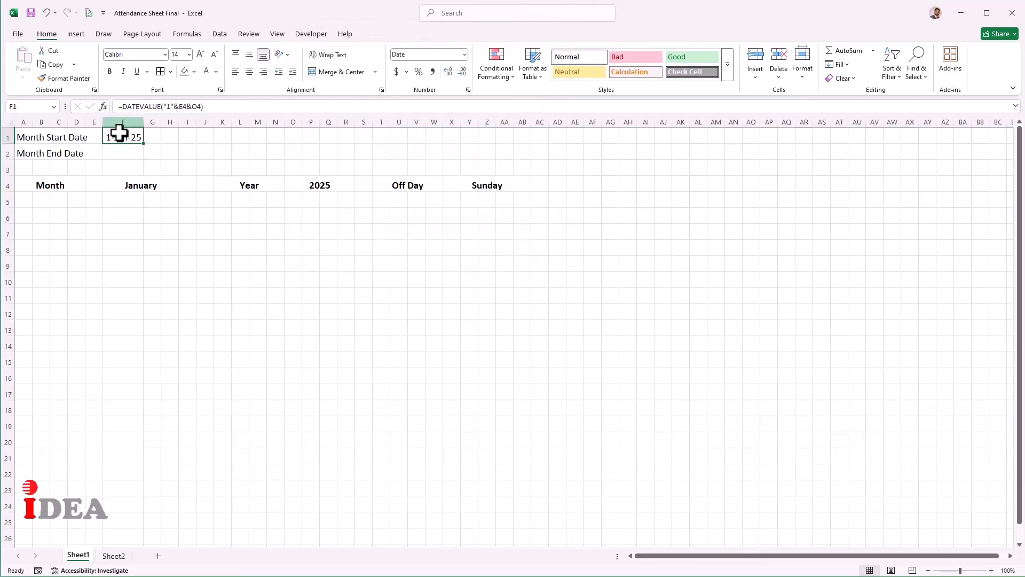
Merge and center F1:I1 for the month start date, and set the width of column F to 4
drag(121, 133, 187, 135)
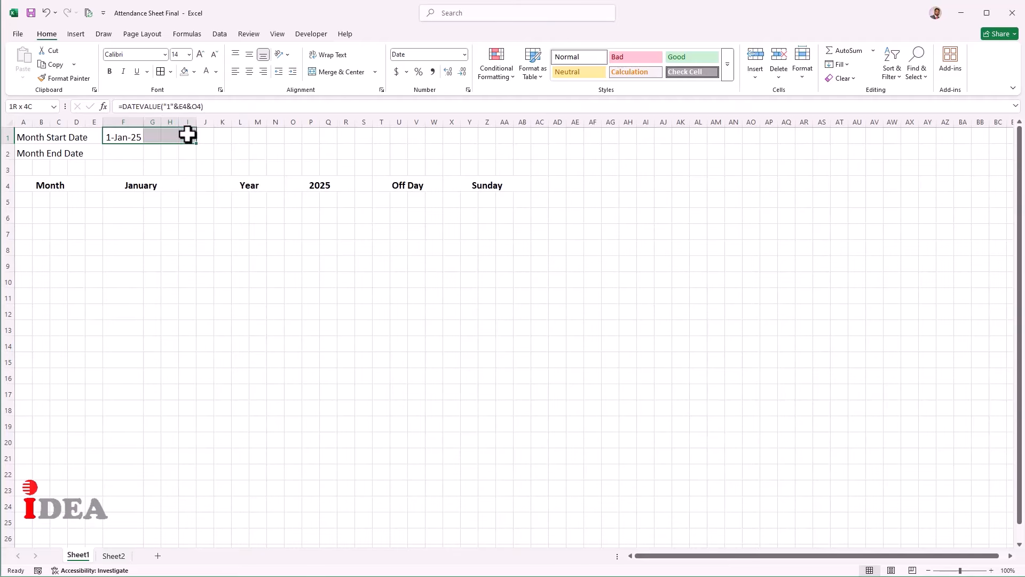
click(323, 70)
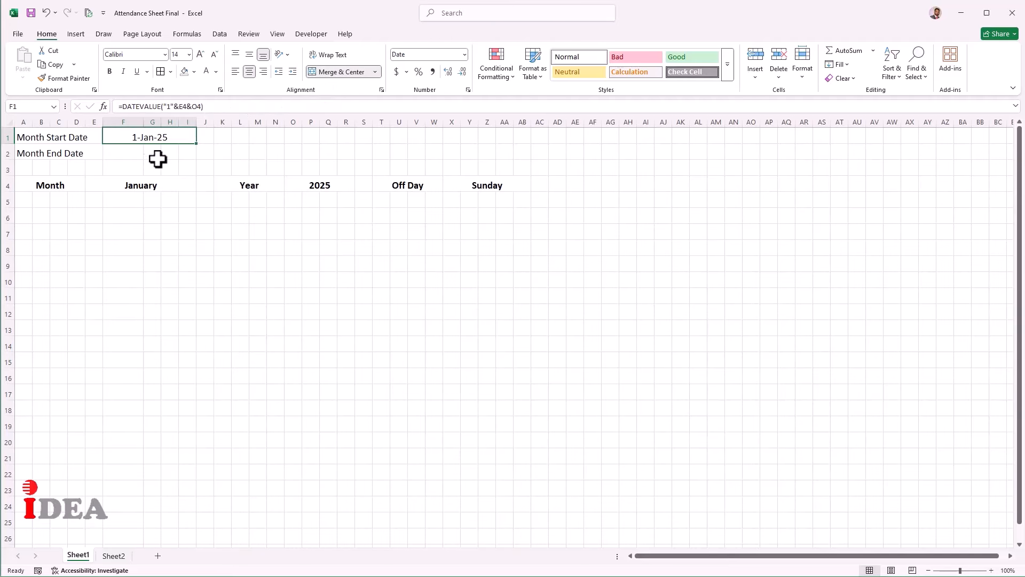
click(134, 116)
right_click(133, 117)
click(175, 287)
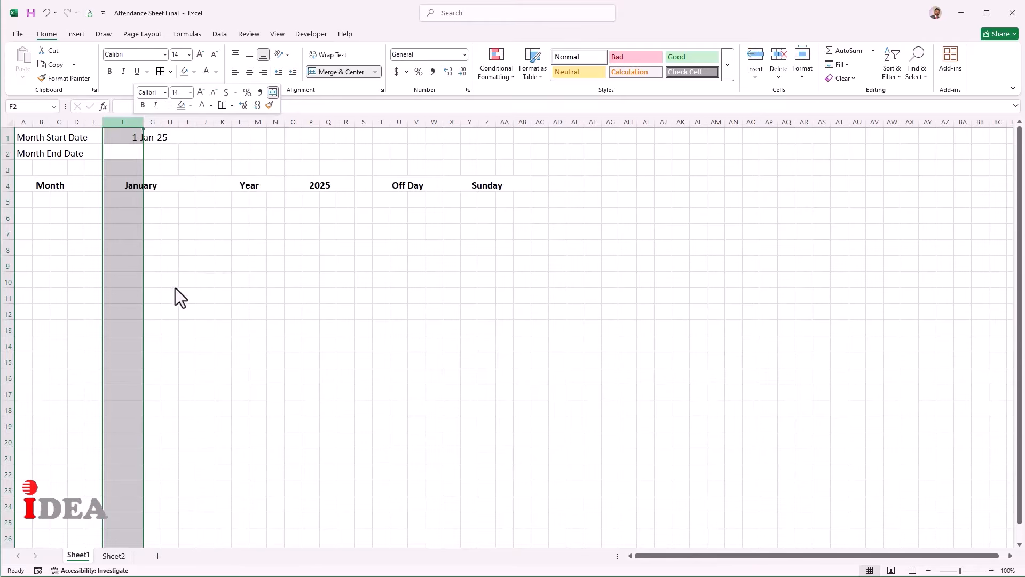
text(4)
key(Return)
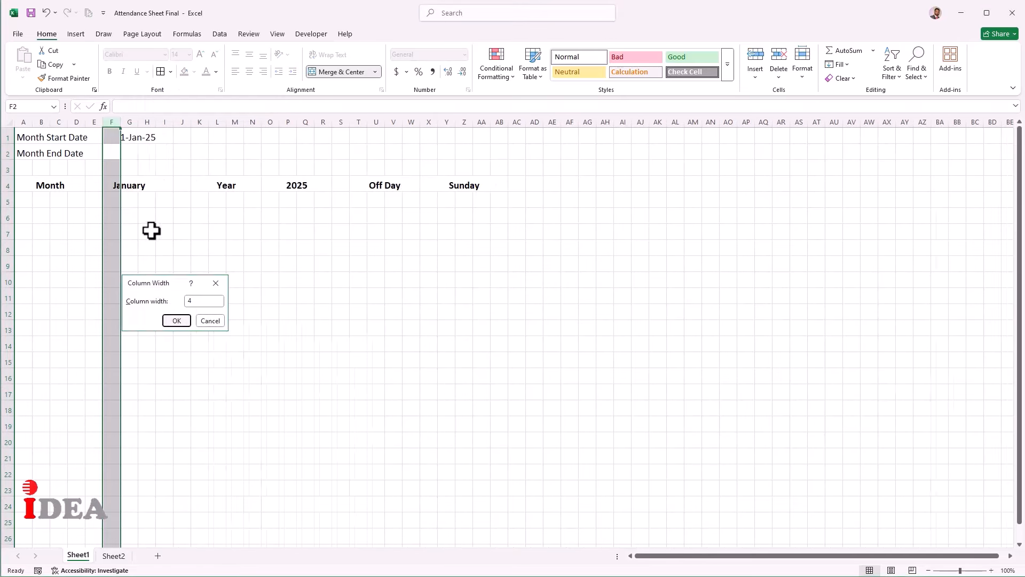
Merge and center F2:I2 and enter the formula =EOMONTH(F1,0) there for the month end date
drag(112, 153, 167, 153)
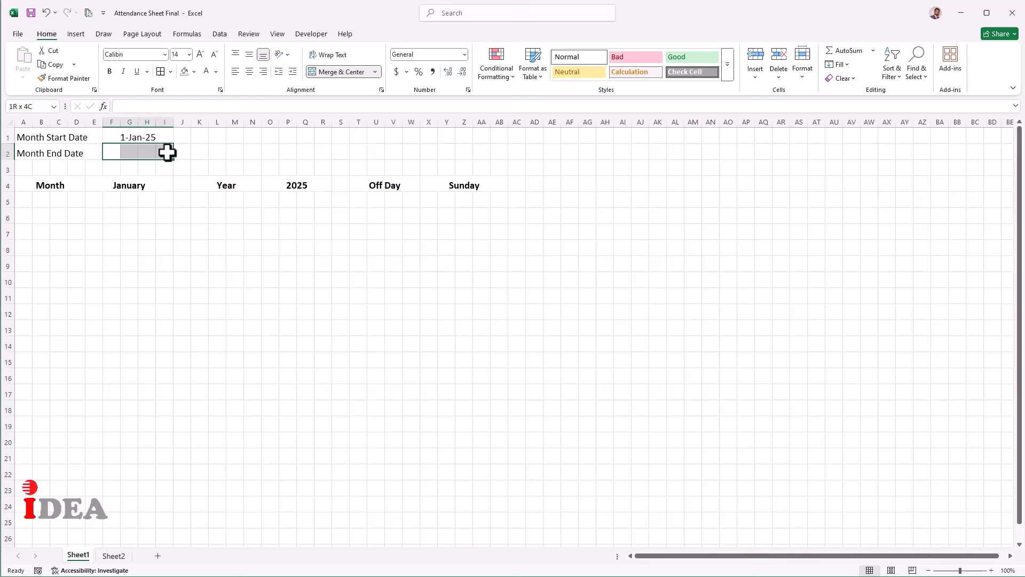
click(336, 72)
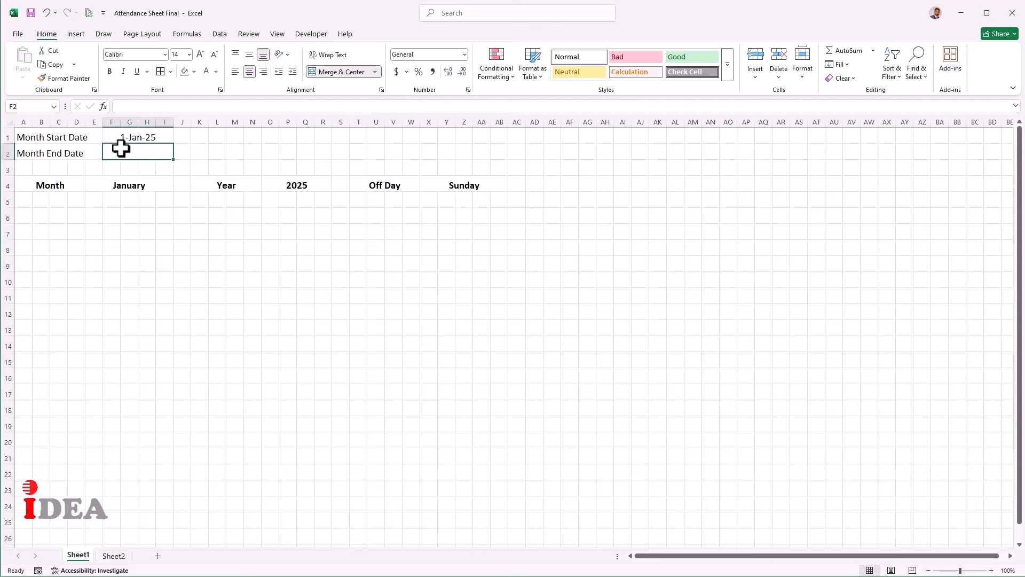
text(=)
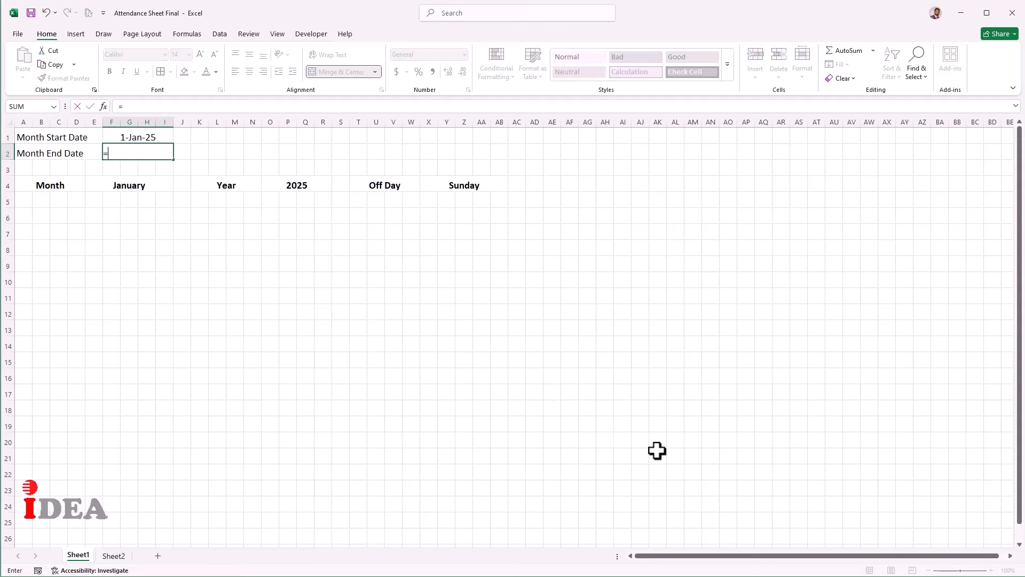
text(eo)
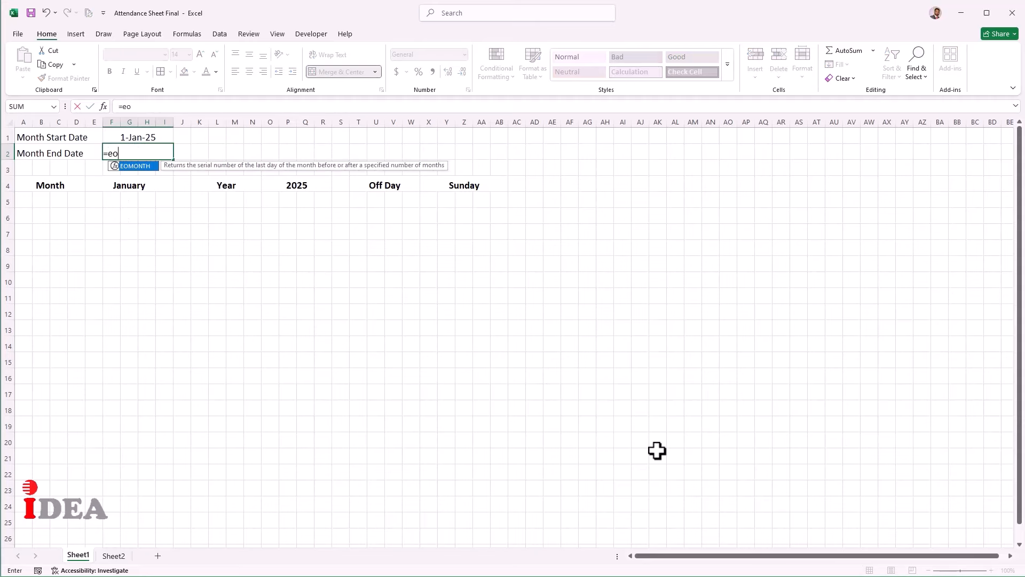
key(Tab)
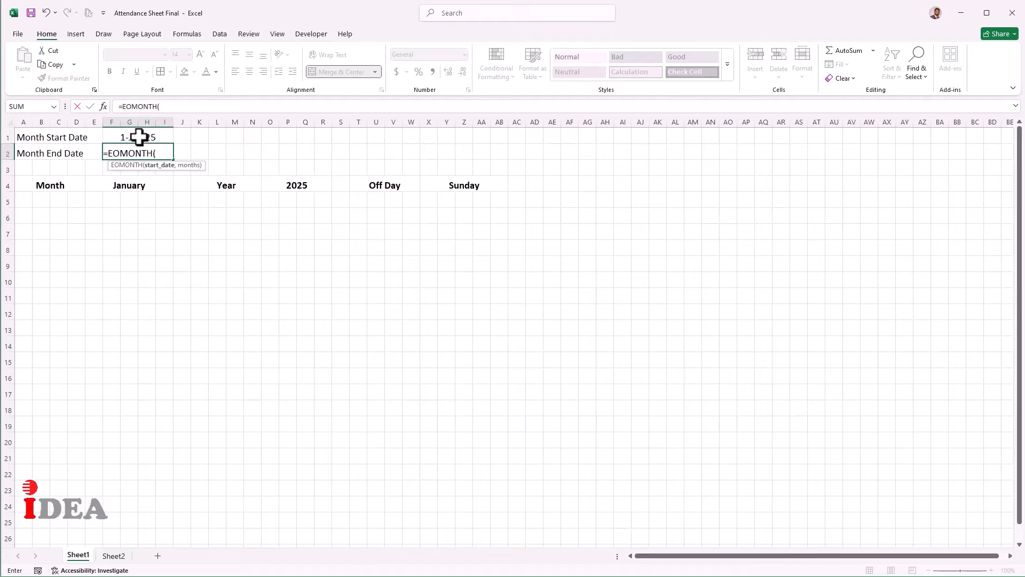
click(139, 137)
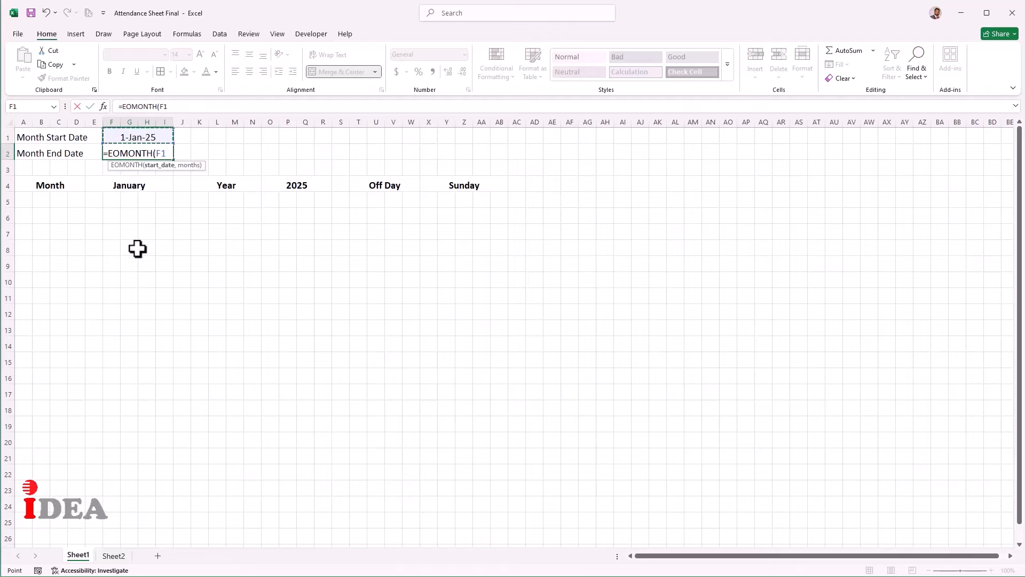
text(,0)
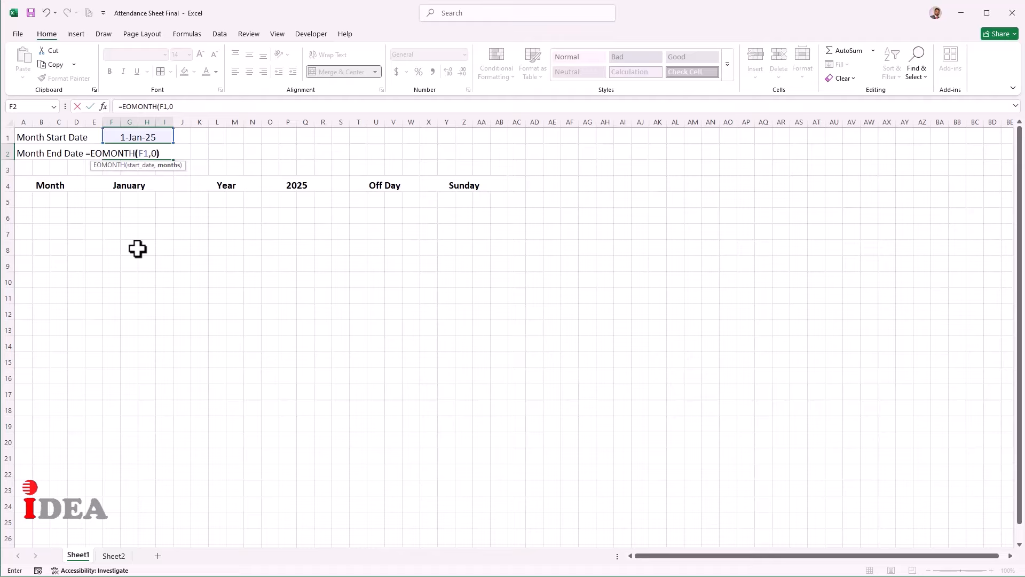
text())
key(Return)
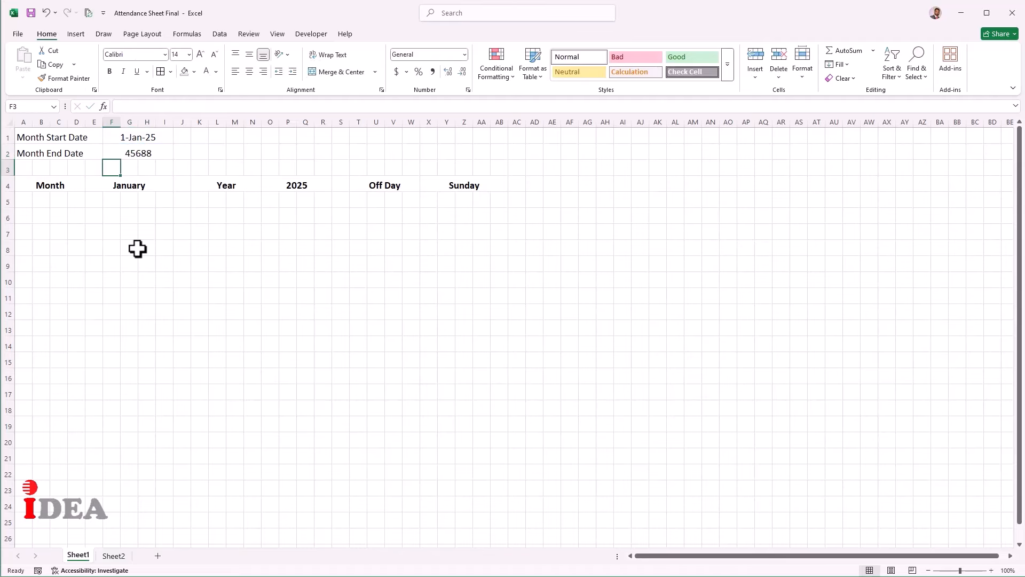
Copy the date format from the month start date in F1 to the month end date in F2
click(159, 153)
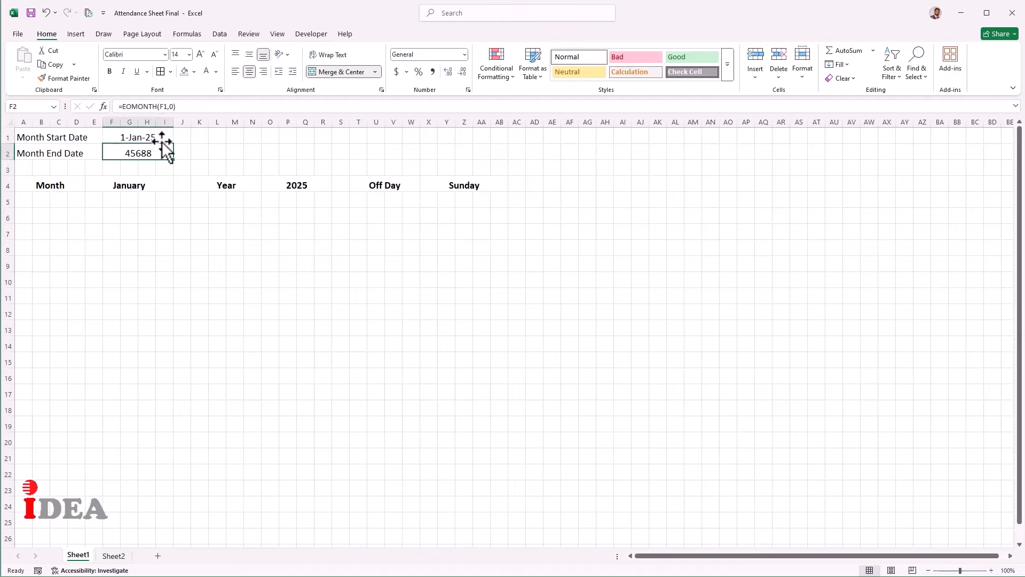
click(162, 137)
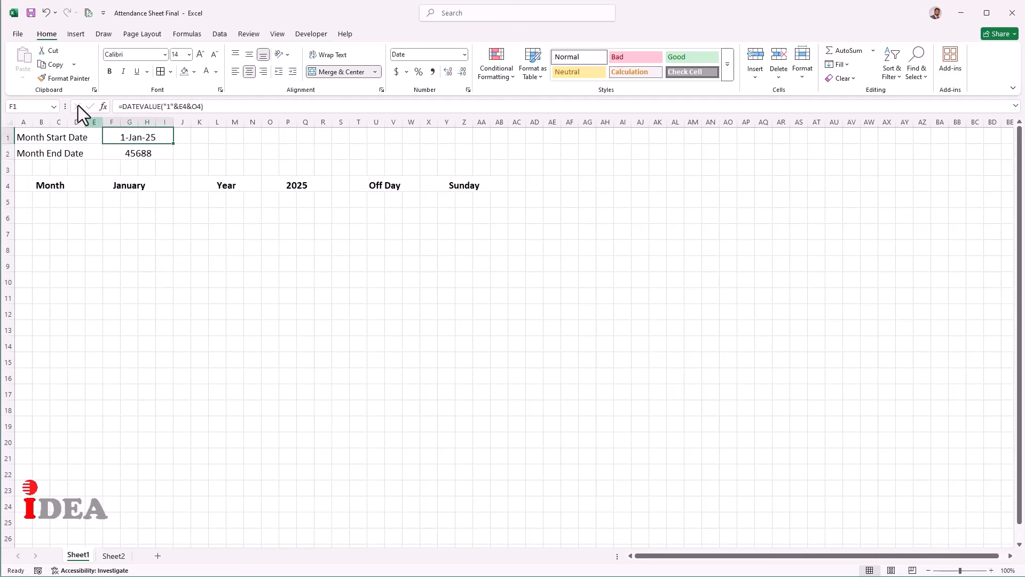
click(57, 77)
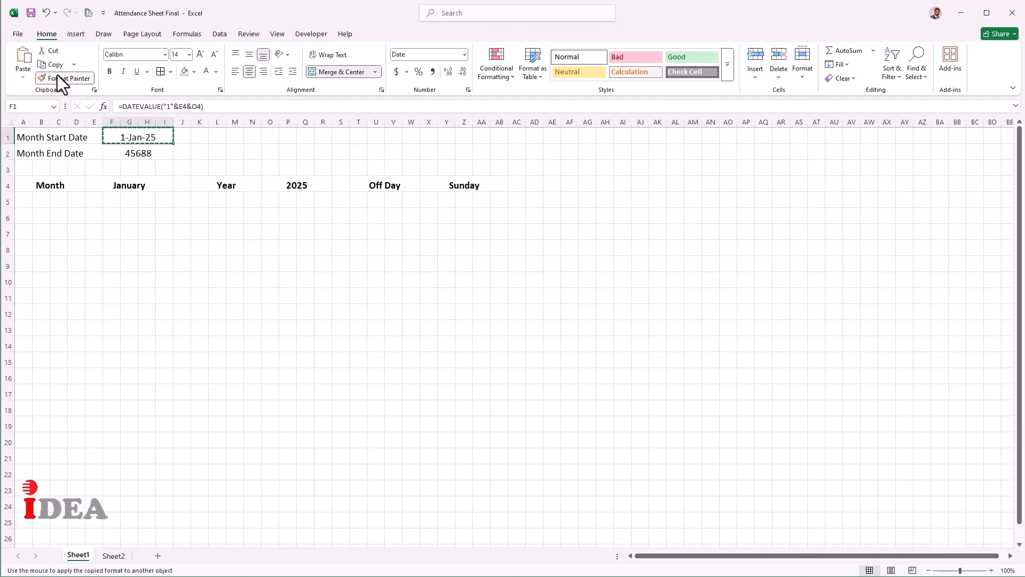
click(121, 154)
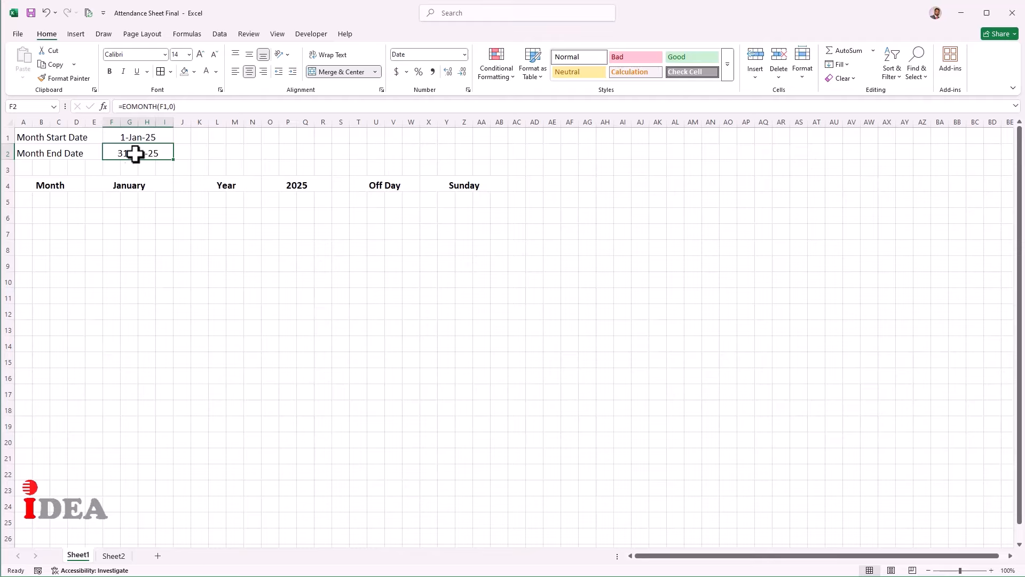
Test the date formulas by setting the month to June, February and May in turn
click(143, 183)
click(178, 185)
click(138, 232)
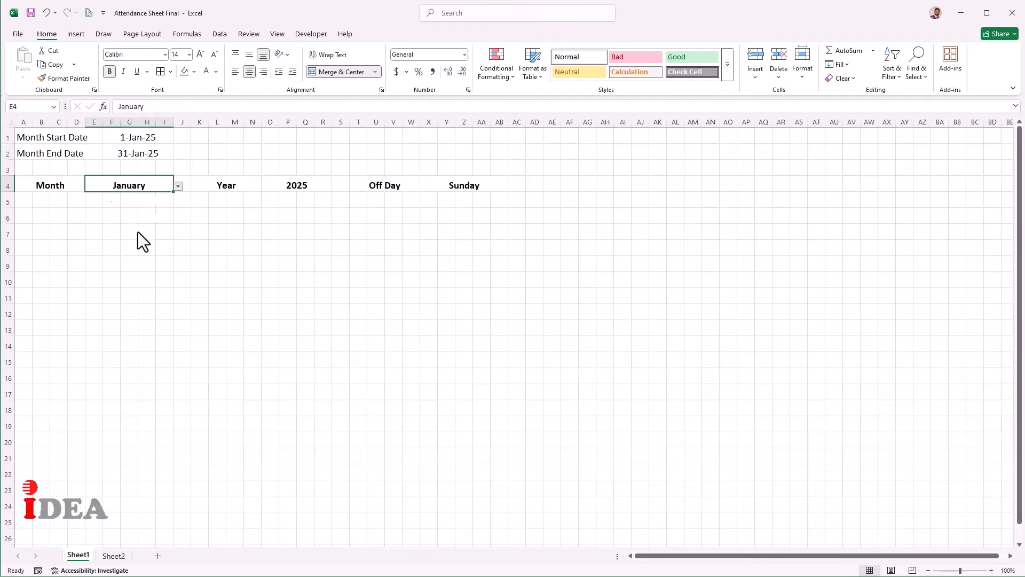
click(178, 185)
scroll(176, 211, up, 2)
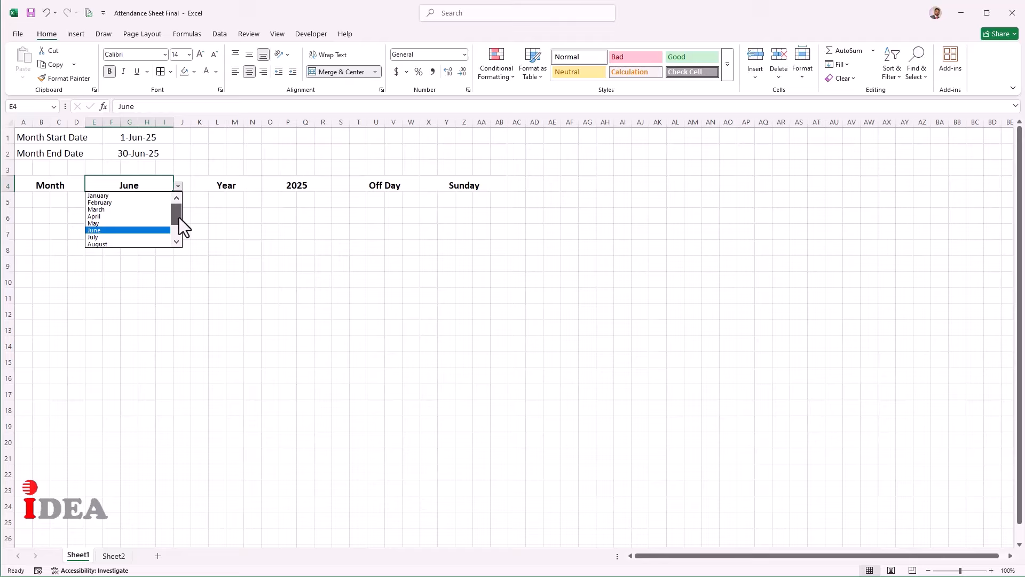
click(110, 203)
click(178, 185)
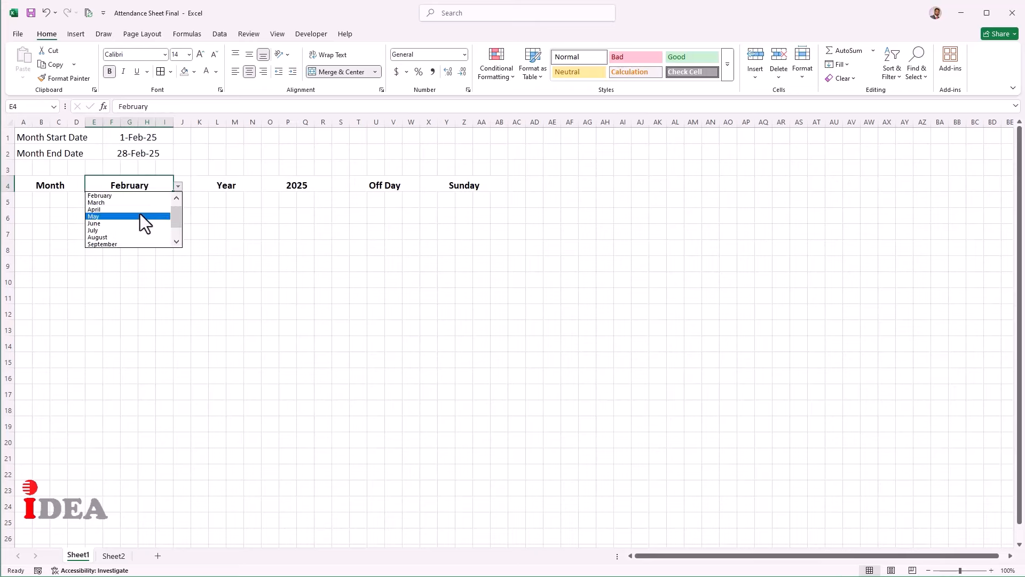
click(140, 214)
click(100, 219)
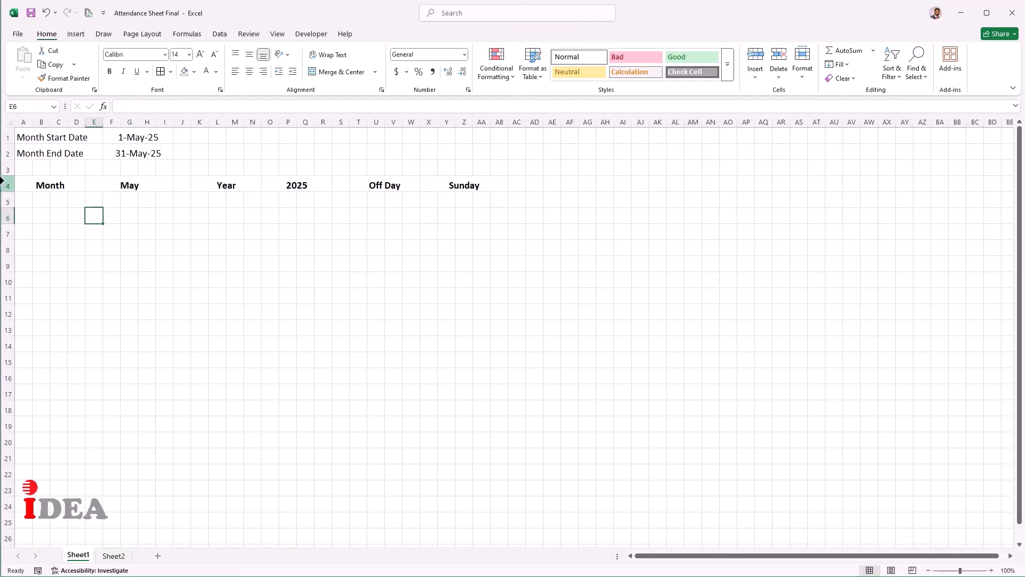
Insert a blank row above the row containing the Month, Year and Off Day selectors
click(4, 187)
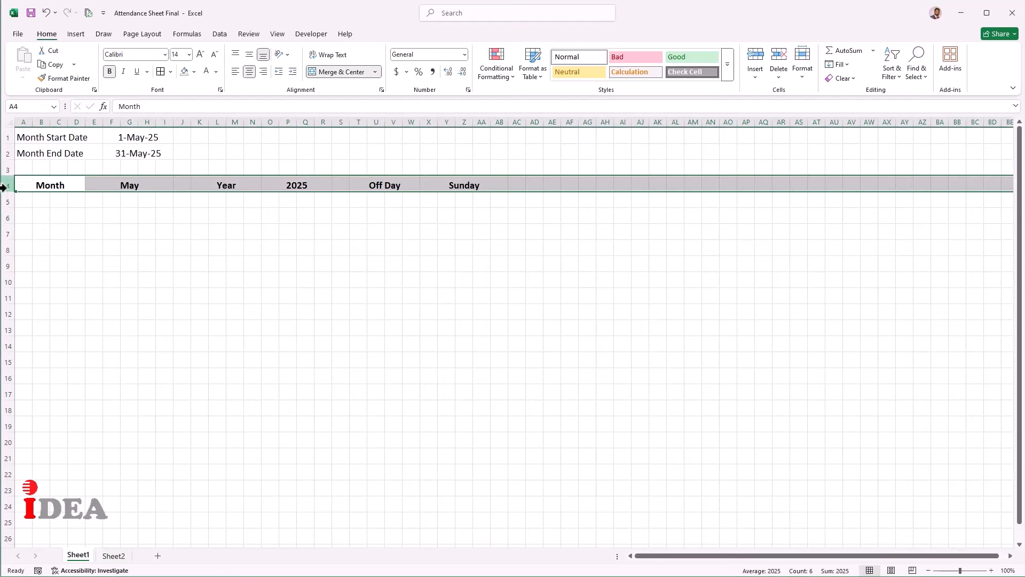
right_click(3, 187)
click(27, 290)
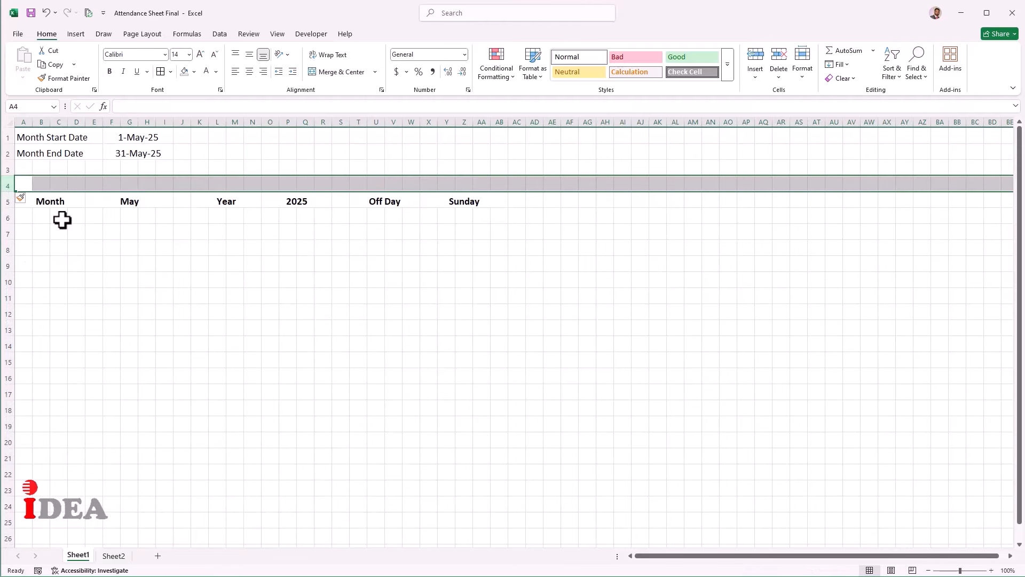
Merge and center A3:E3 and enter the label "First day of month" there
drag(32, 166, 97, 168)
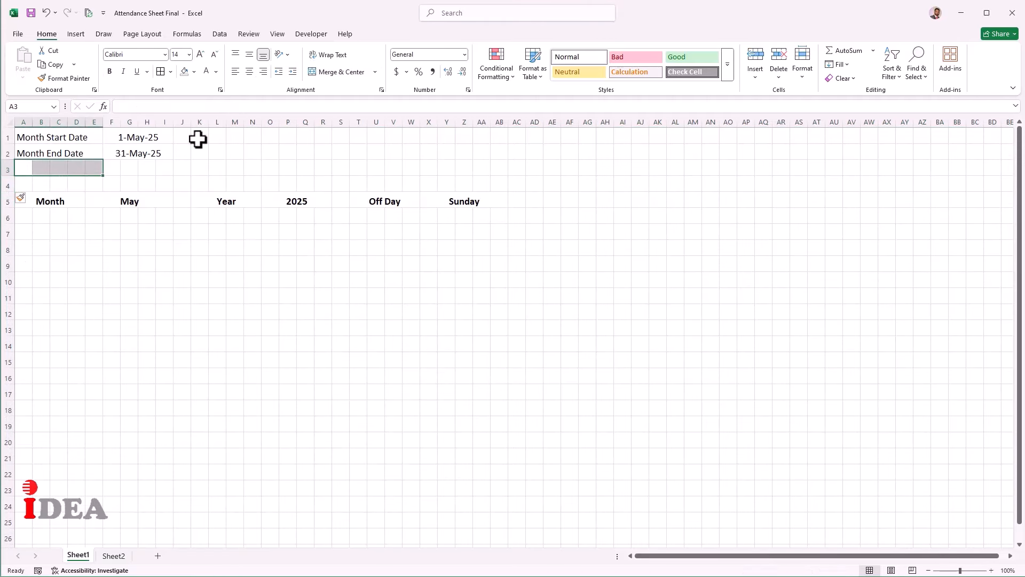
click(325, 72)
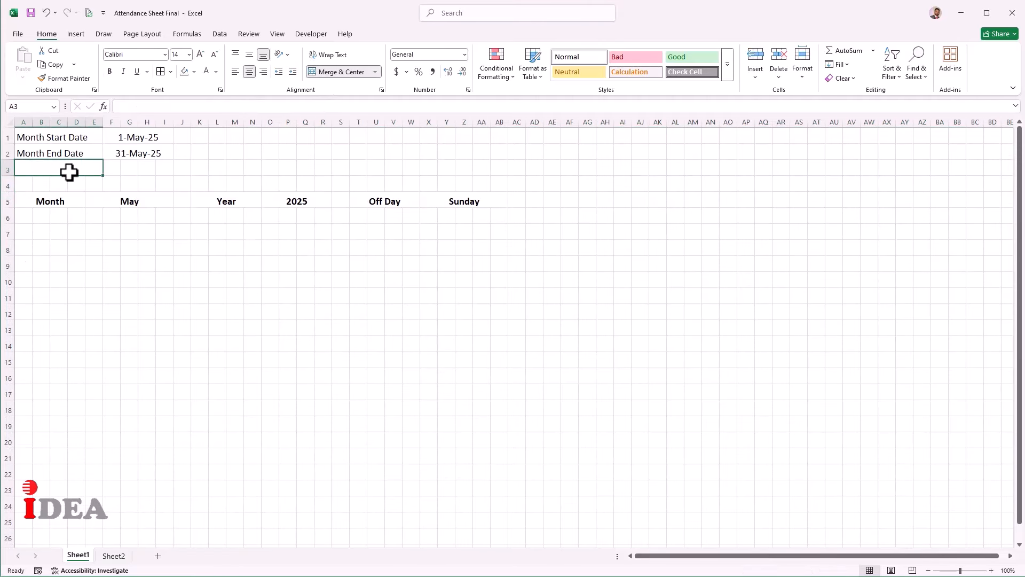
text(First day of t)
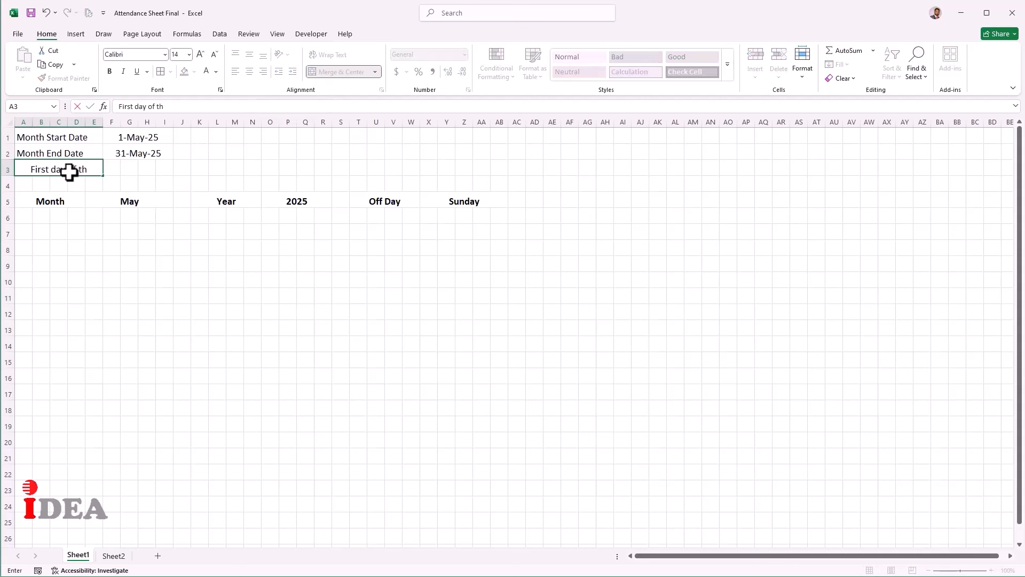
key(BackSpace)
text(month)
key(Tab)
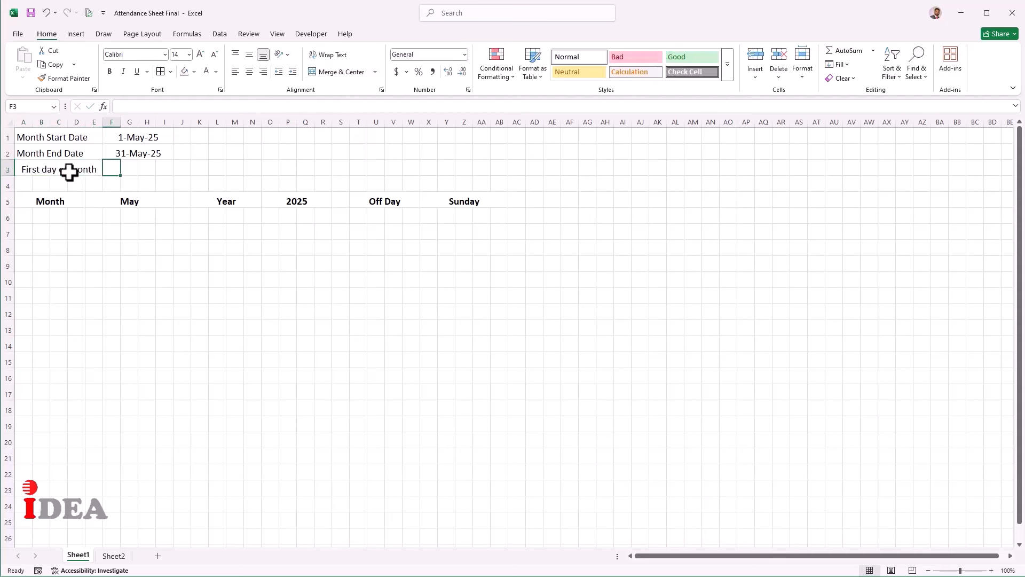
Merge and center F3:I3 and enter the formula =TEXT(F1,"DDDD") there for the first weekday of the month
key(shift+Right)
key(shift+Right)
key(shift+Right)
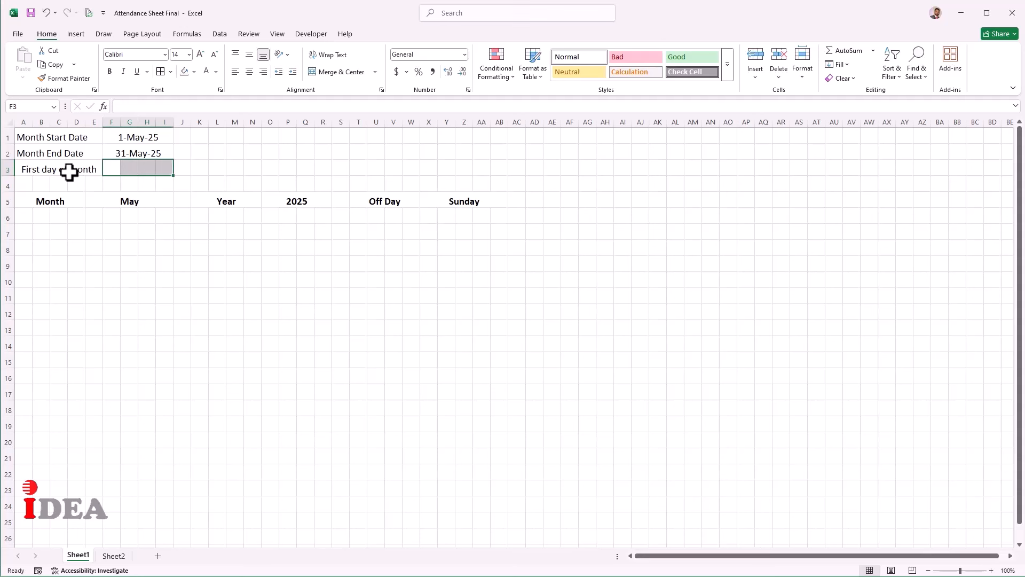
click(320, 72)
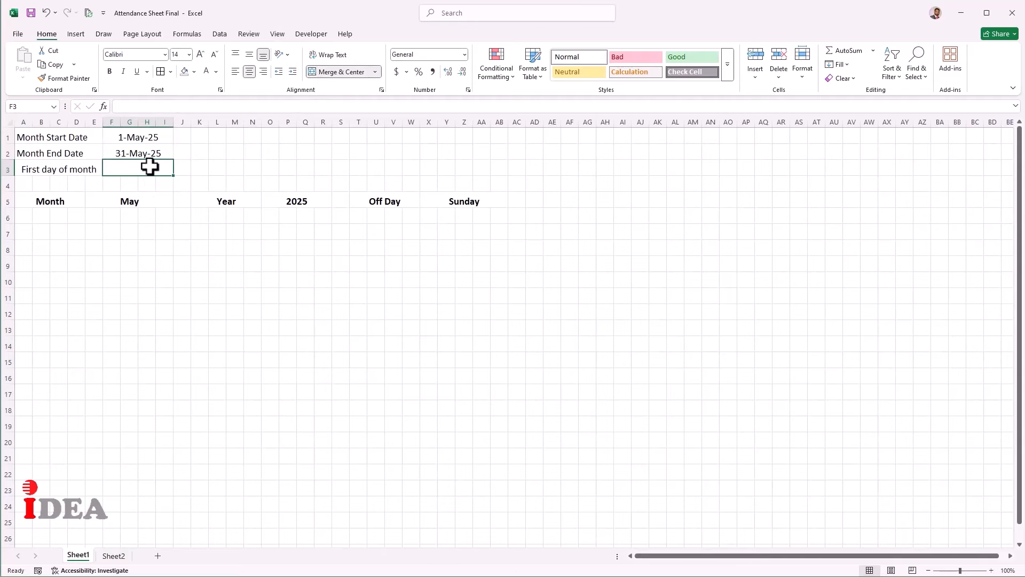
text(=tex)
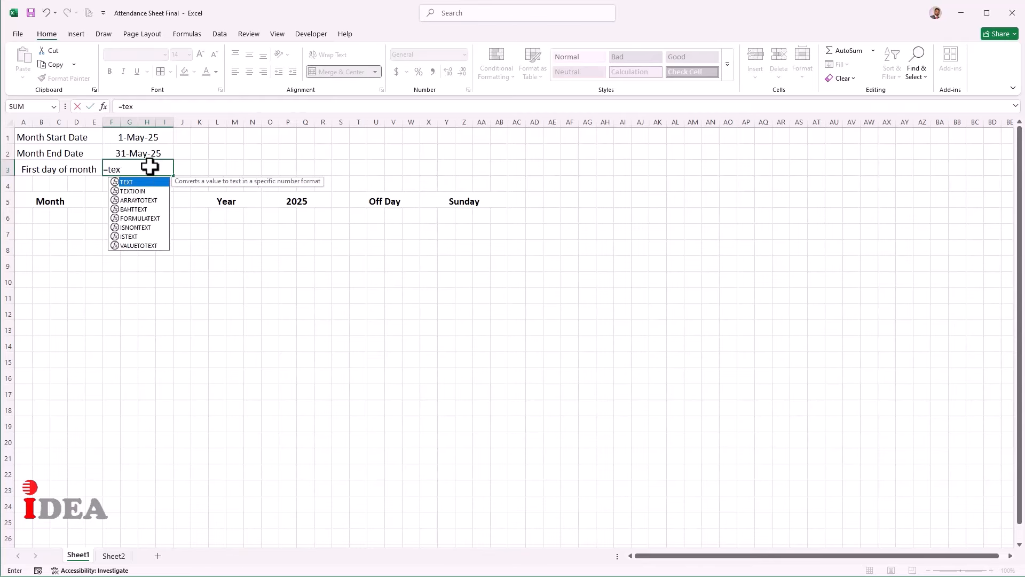
text(t()
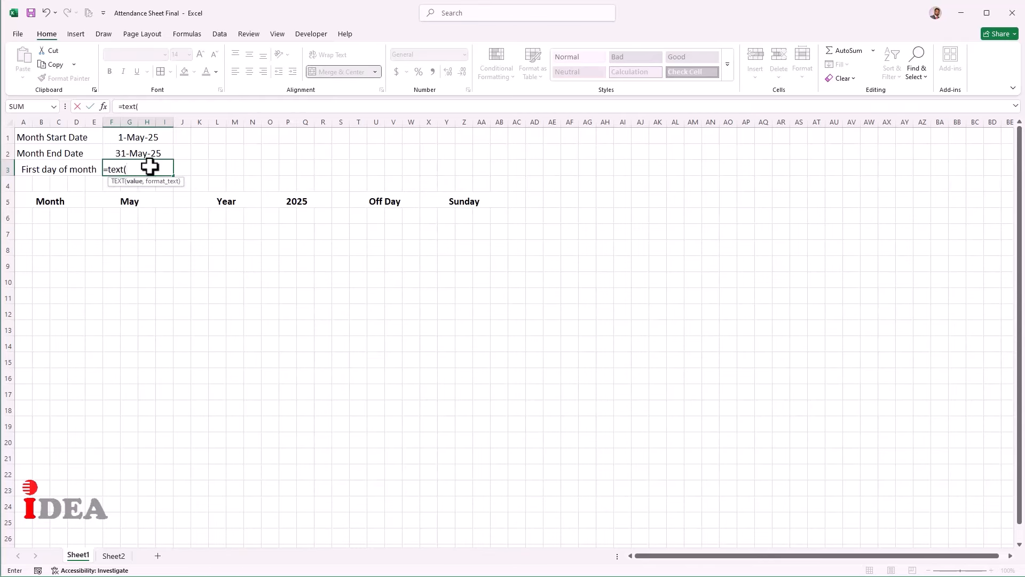
click(140, 138)
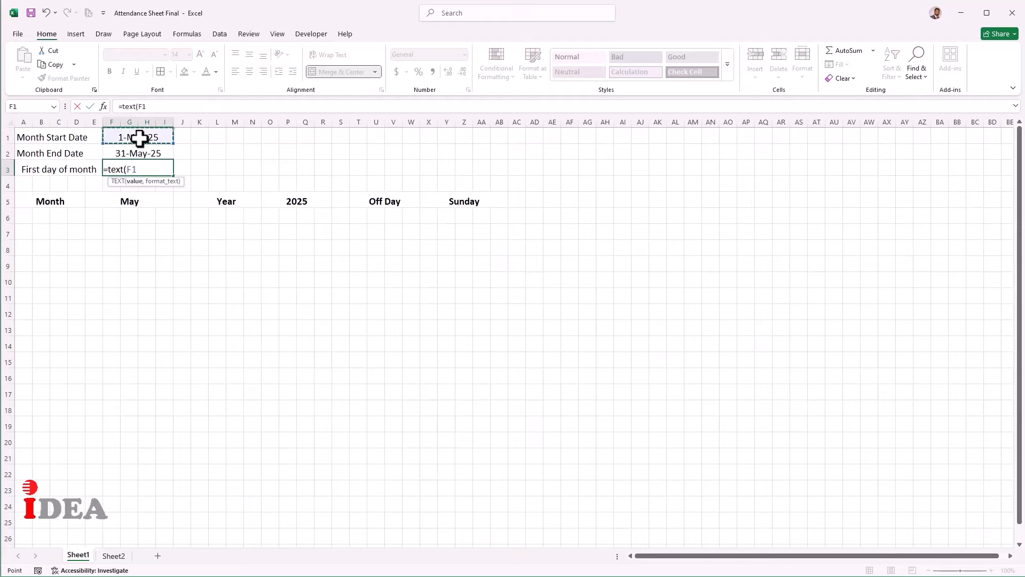
text(,"DD)
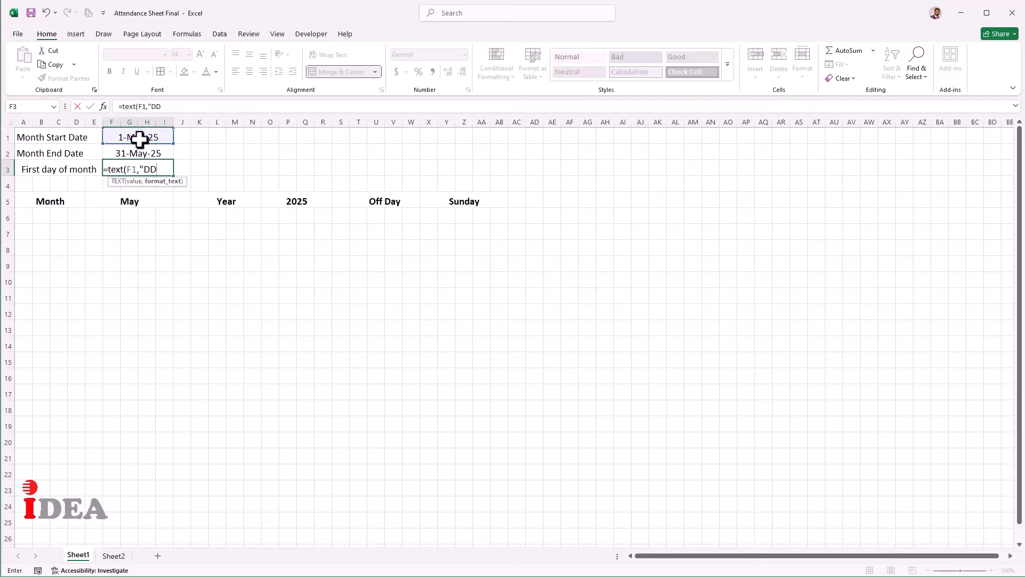
text(DD")
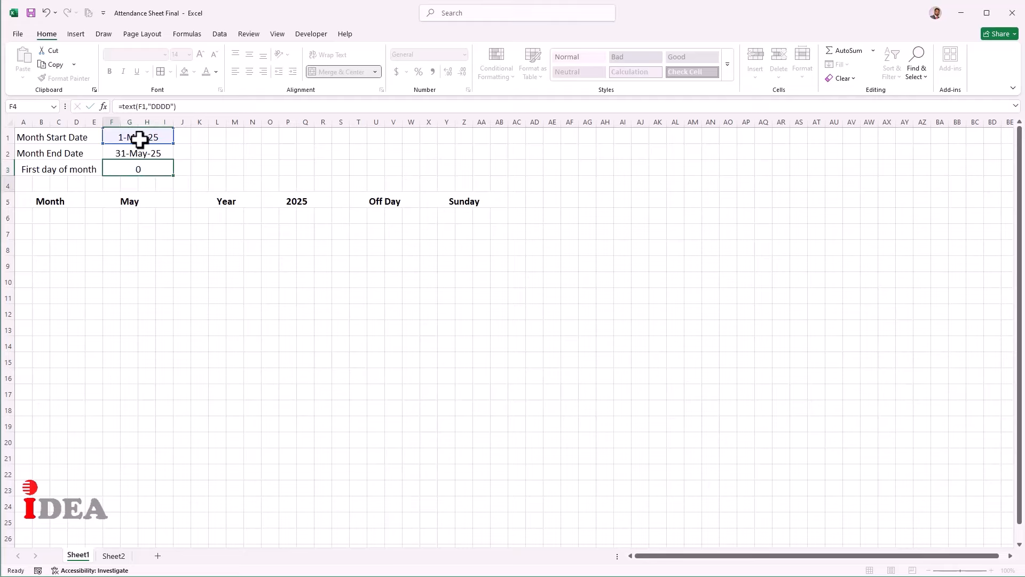
key(Return)
click(159, 168)
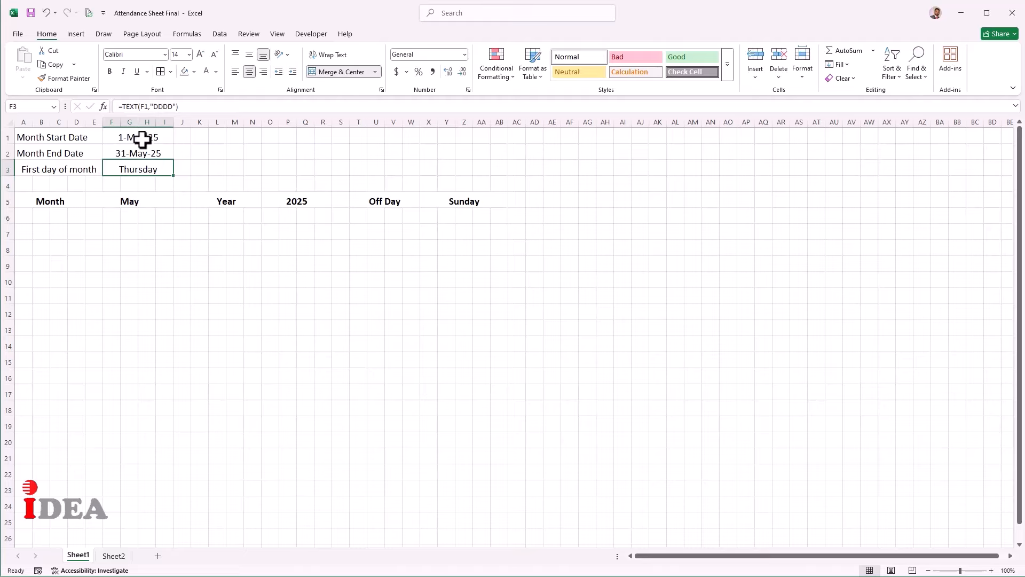
Test the first-day formula by setting the month to January and then to October
click(155, 197)
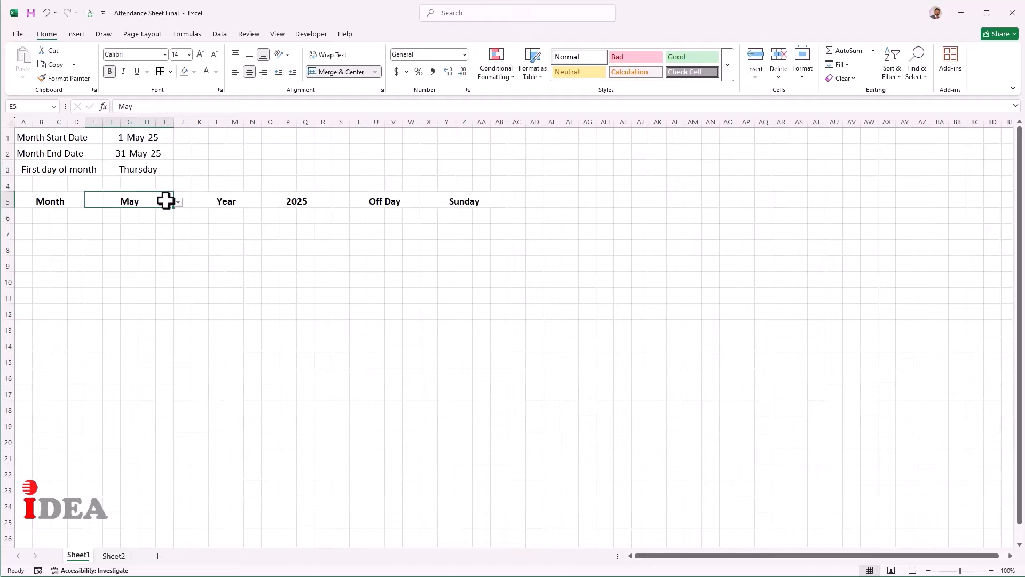
click(177, 203)
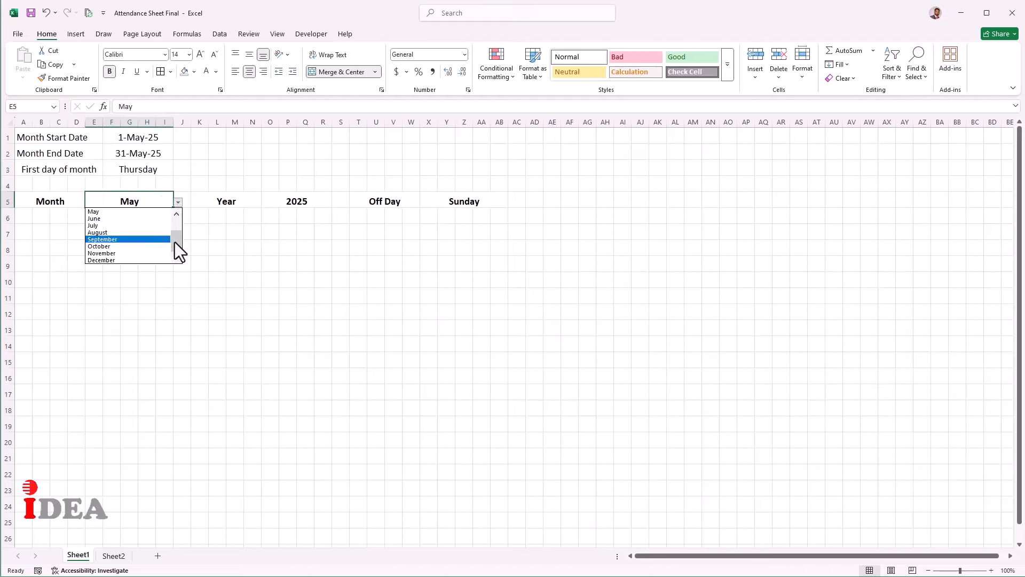
drag(174, 242, 175, 217)
click(122, 212)
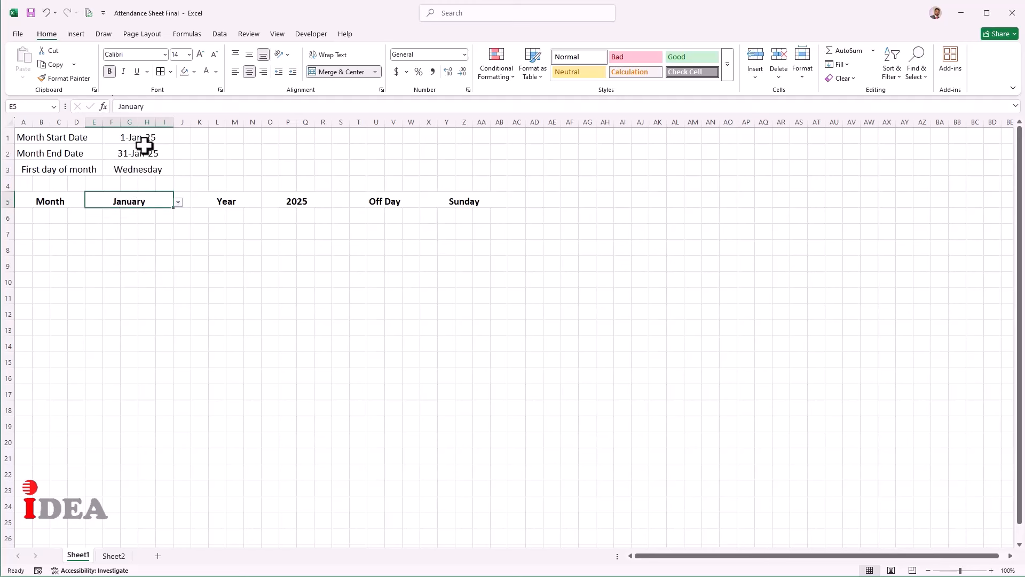
click(178, 203)
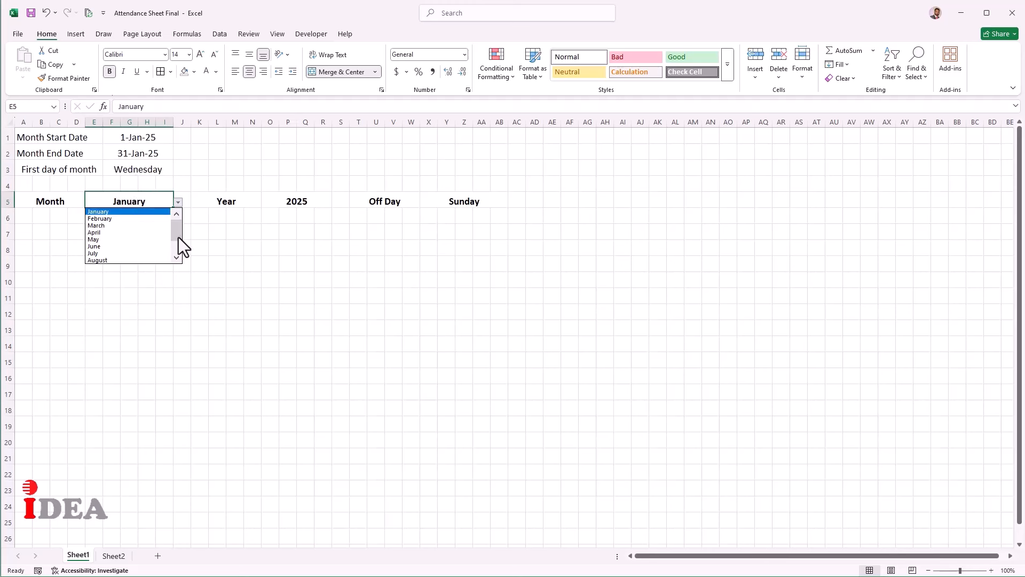
drag(179, 237, 178, 252)
click(108, 252)
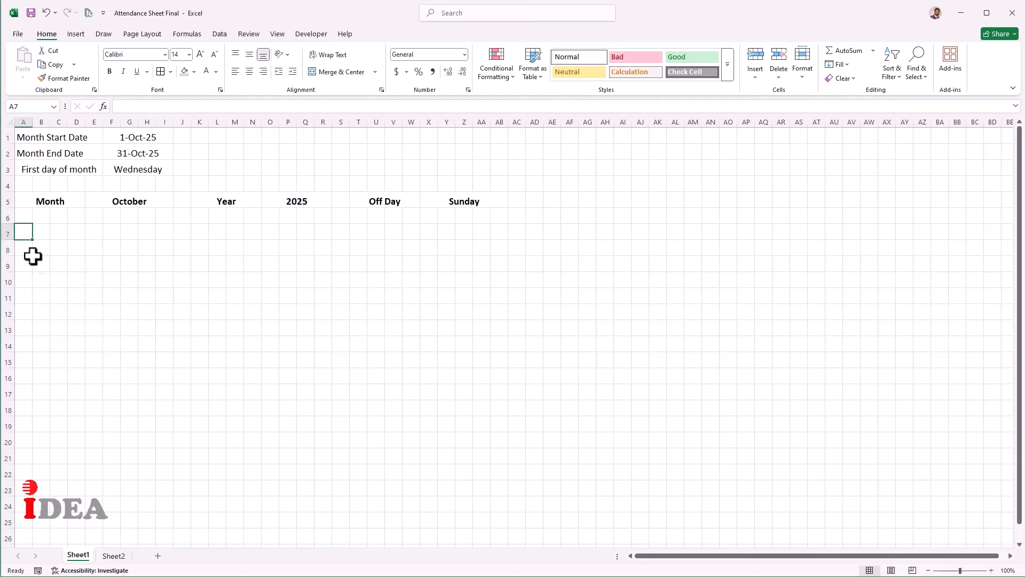
Merge and center A7:B7 and enter the header "ID" there
drag(23, 231, 41, 233)
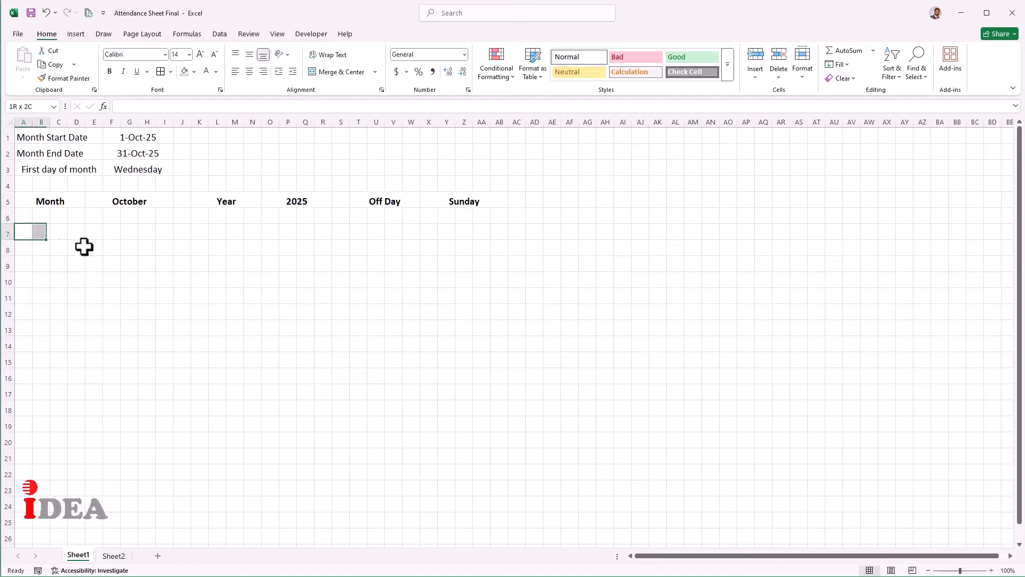
click(312, 71)
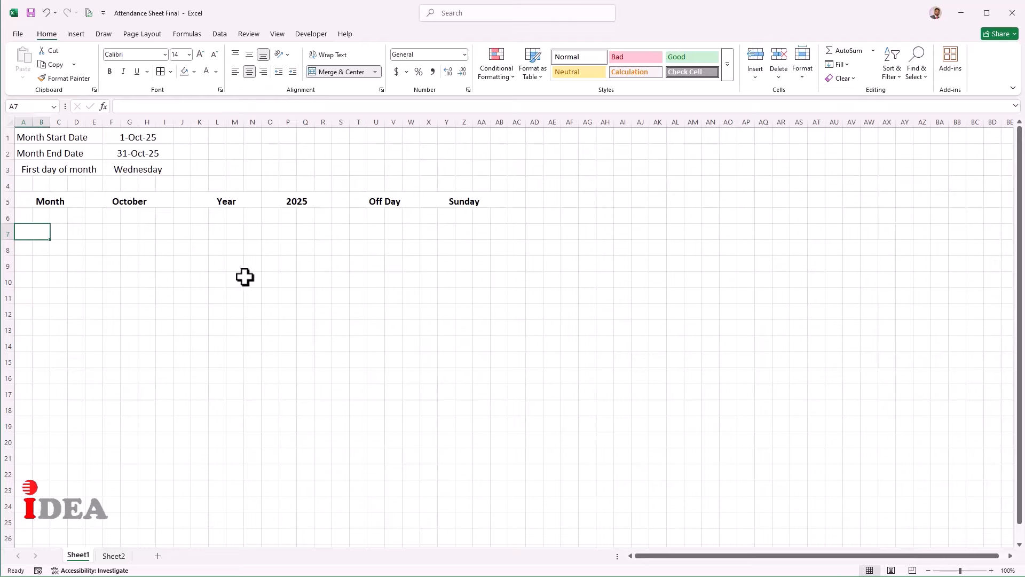
text(ID)
key(Tab)
Merge and center C7:I7 and enter the header "Name" there
key(shift+Right)
key(shift+Right)
key(shift+Right)
key(shift+Right)
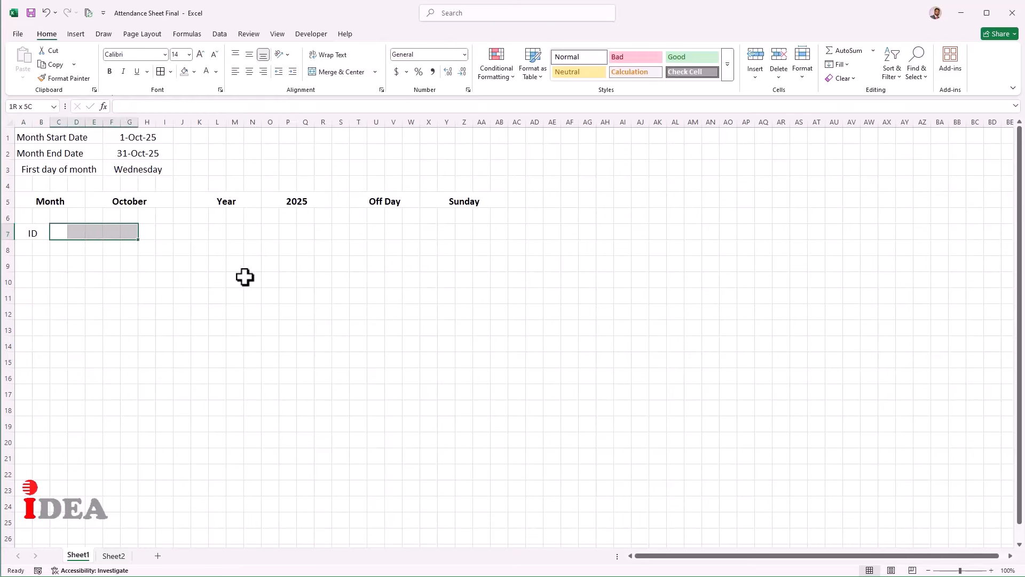
key(shift+Right)
key(shift+Right)
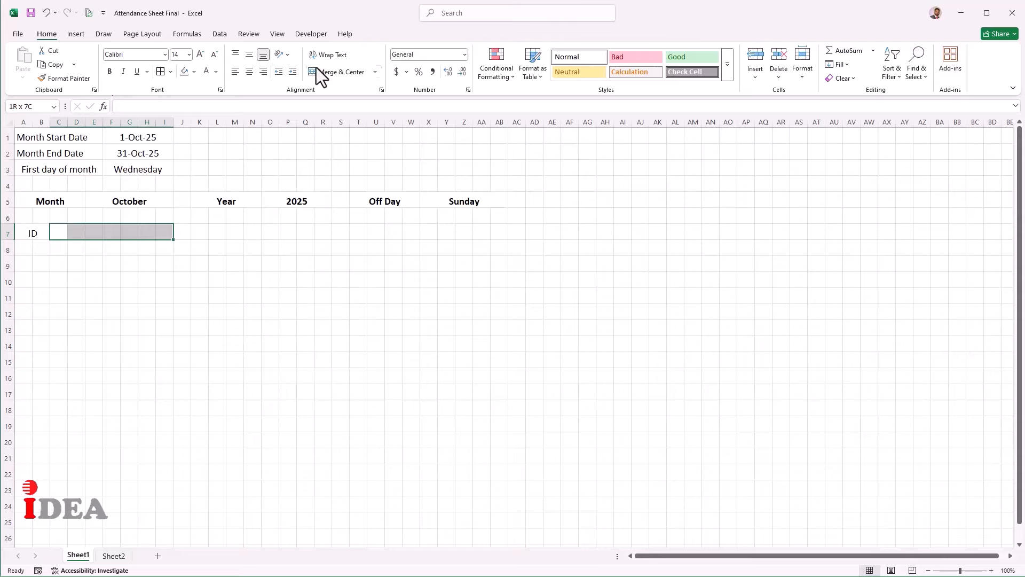
click(317, 70)
text(Name)
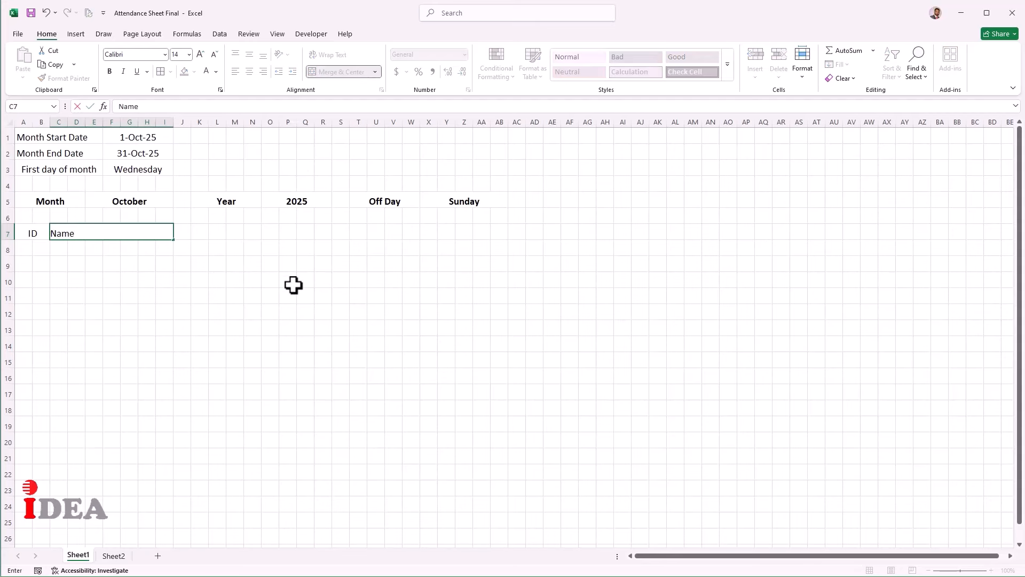
key(Tab)
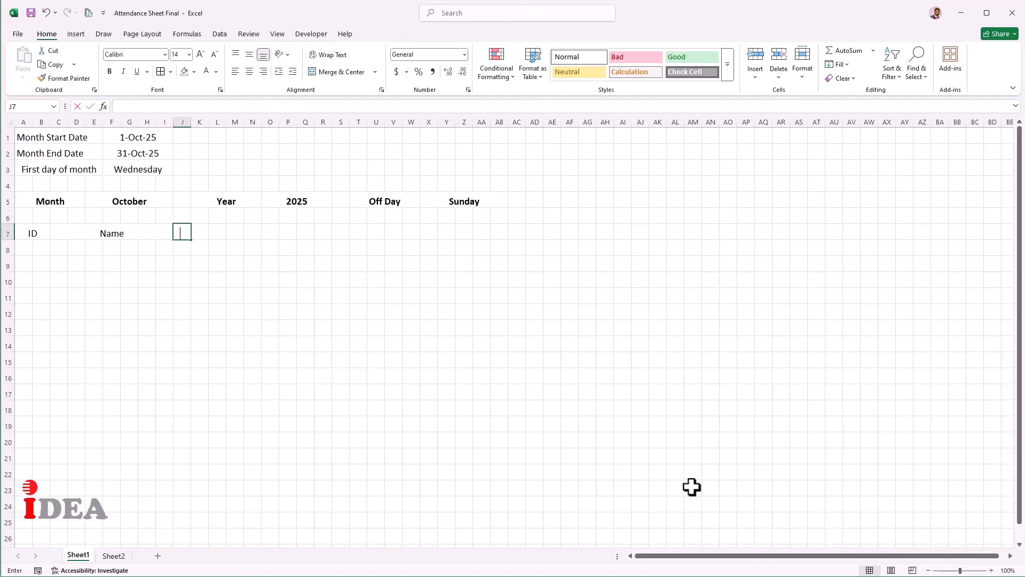
Enter the formula =IF(TEXT(F1,"DDDD")=X5,F1+1,F1) in J7 for the first working date of the month
text(=if)
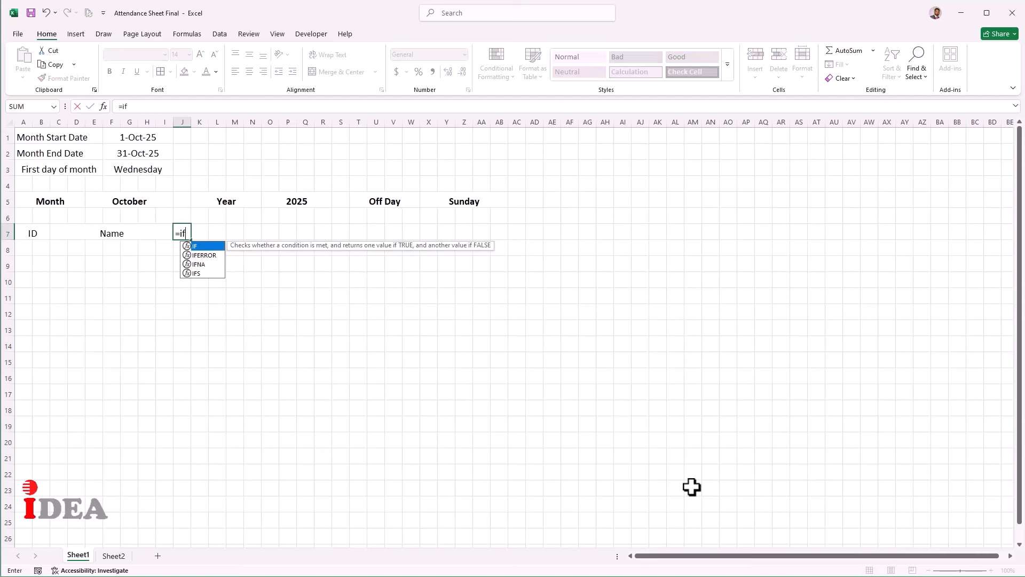
text(()
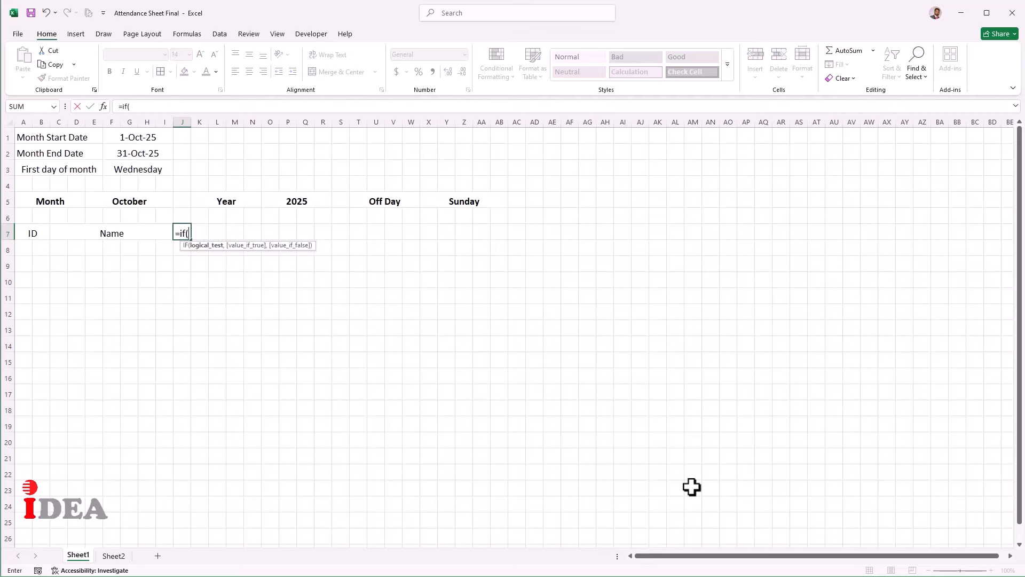
text(tex)
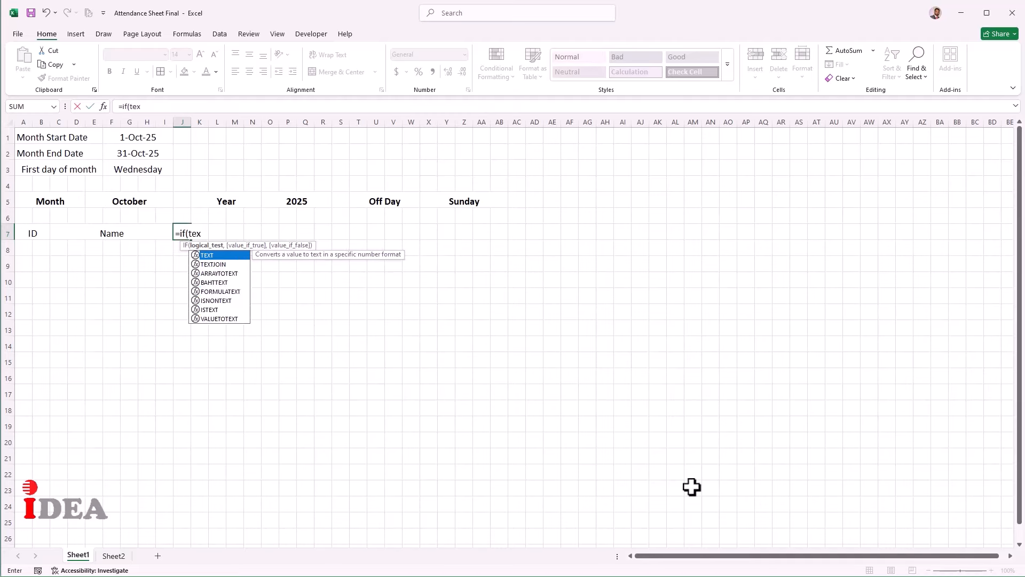
text(t)
key(Tab)
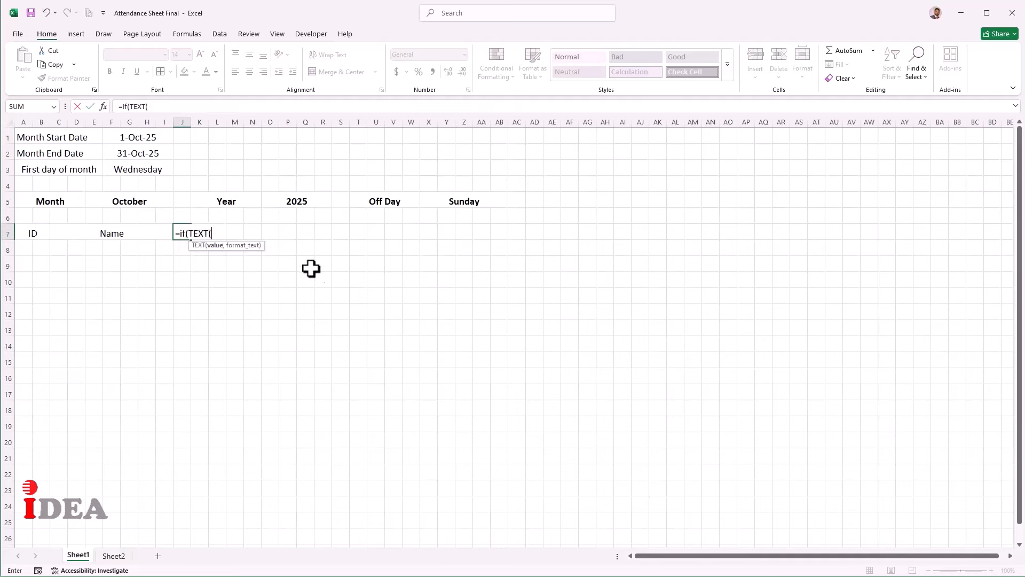
click(141, 140)
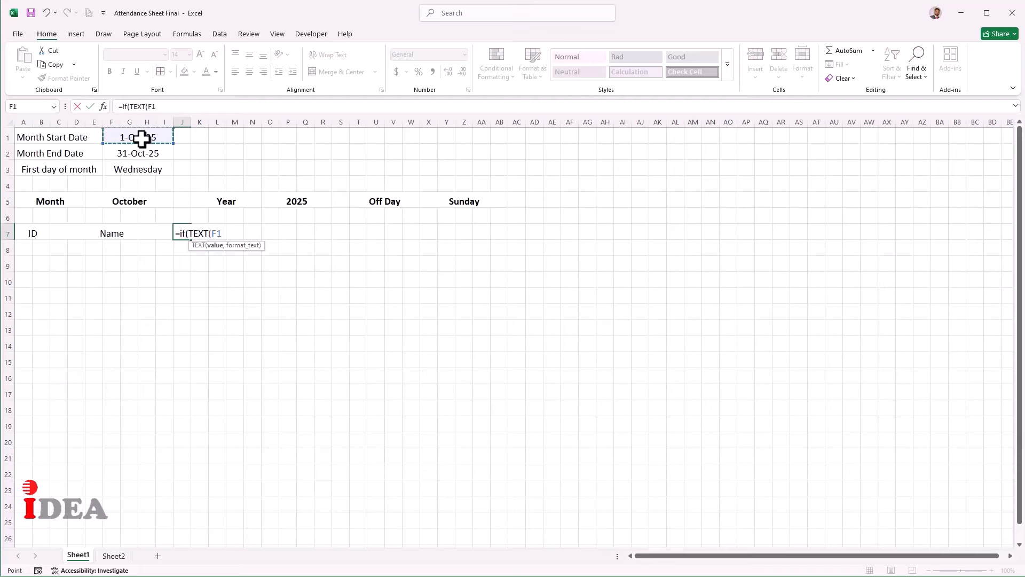
text(,"DDDD)
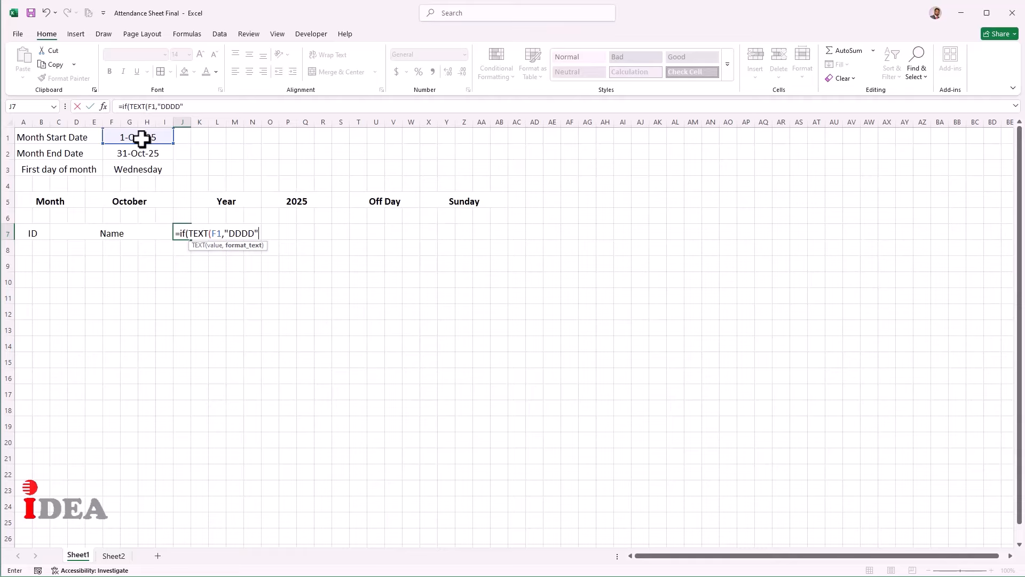
text("))
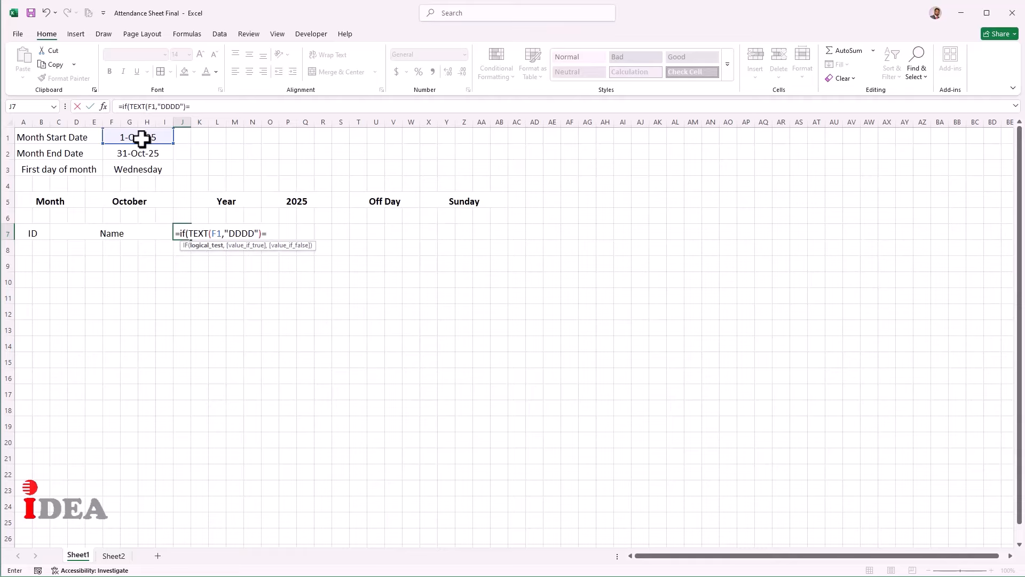
text(=)
click(449, 202)
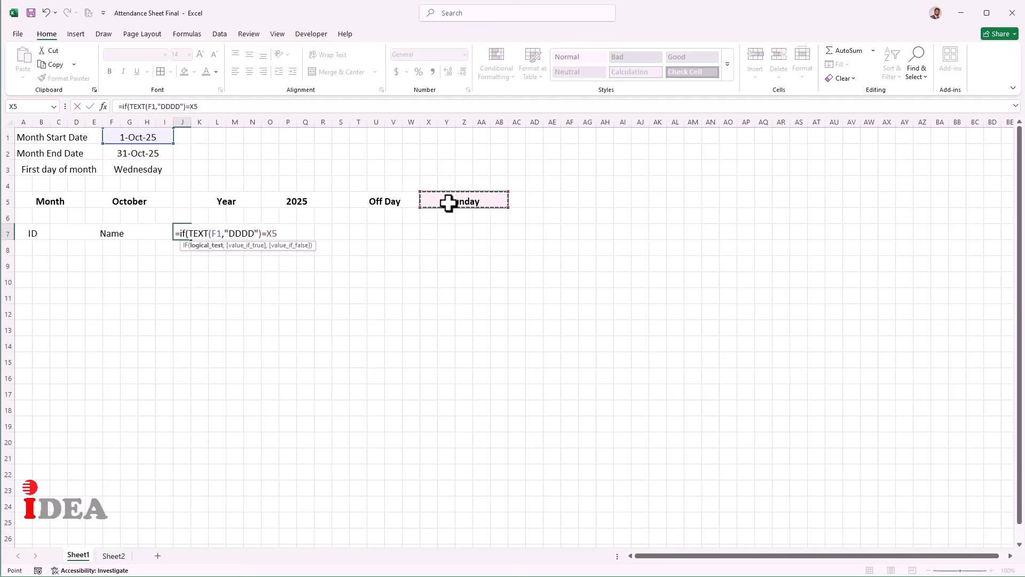
text(,)
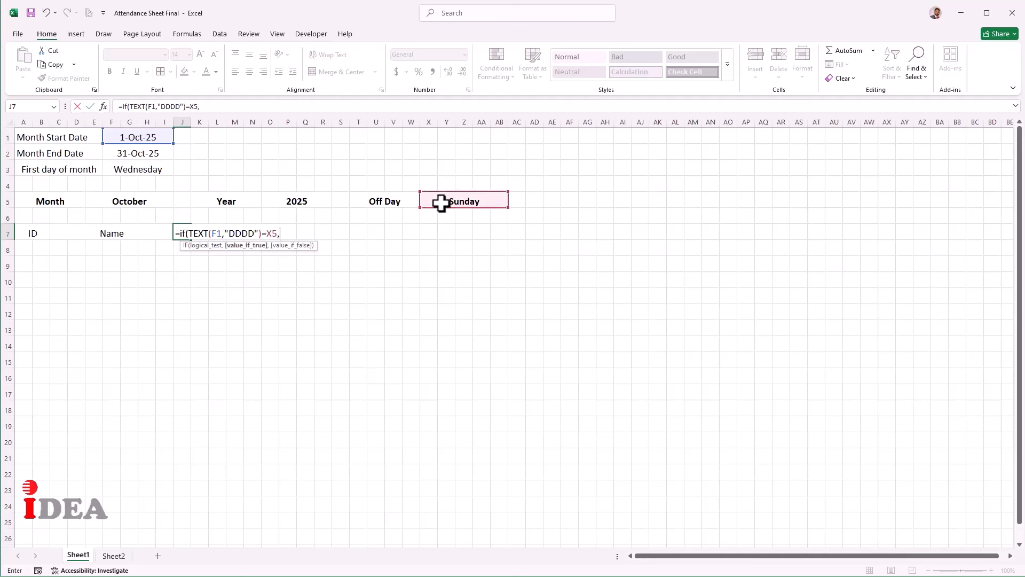
click(147, 137)
text(+)
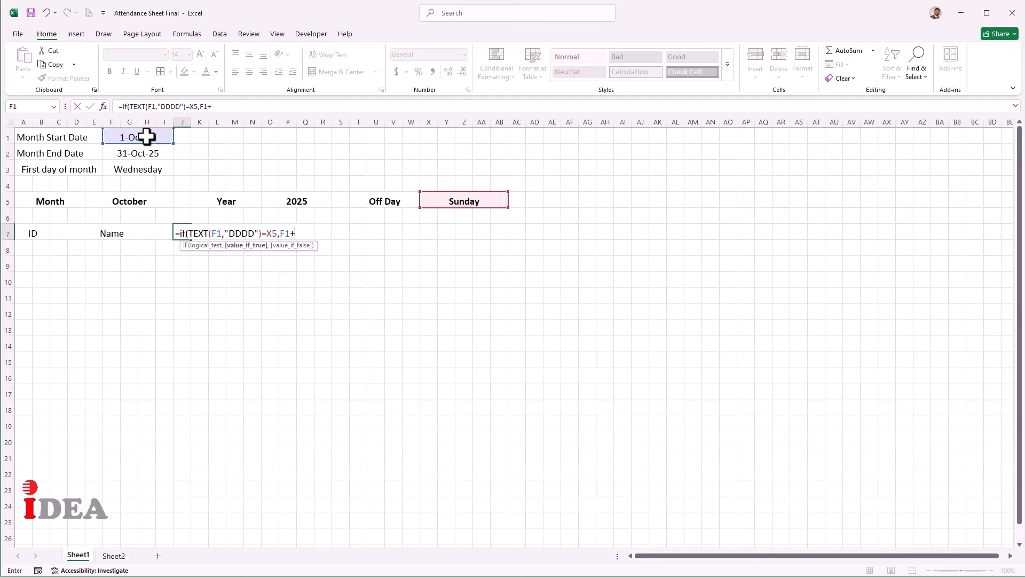
text(1,)
click(147, 137)
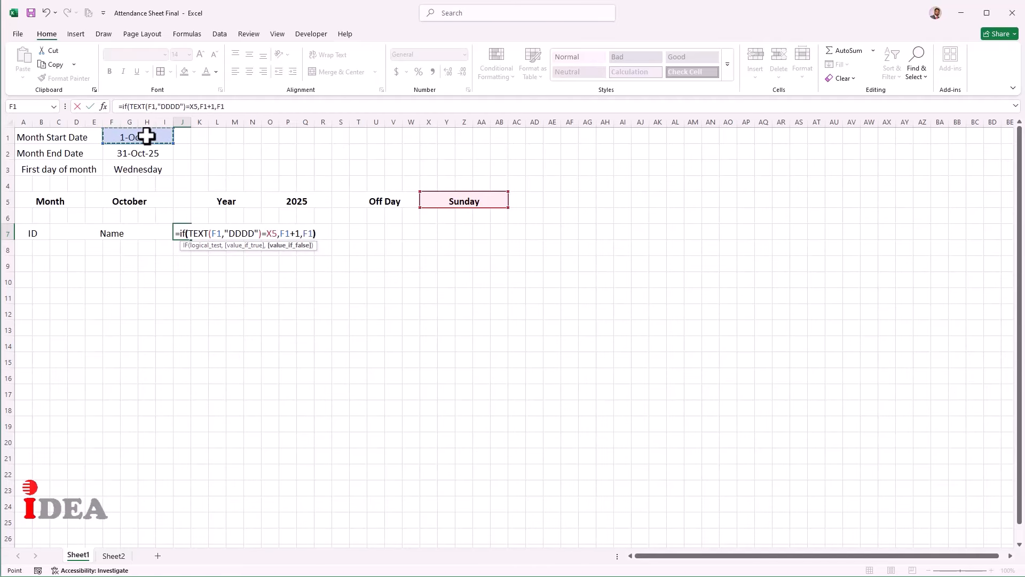
text())
key(Return)
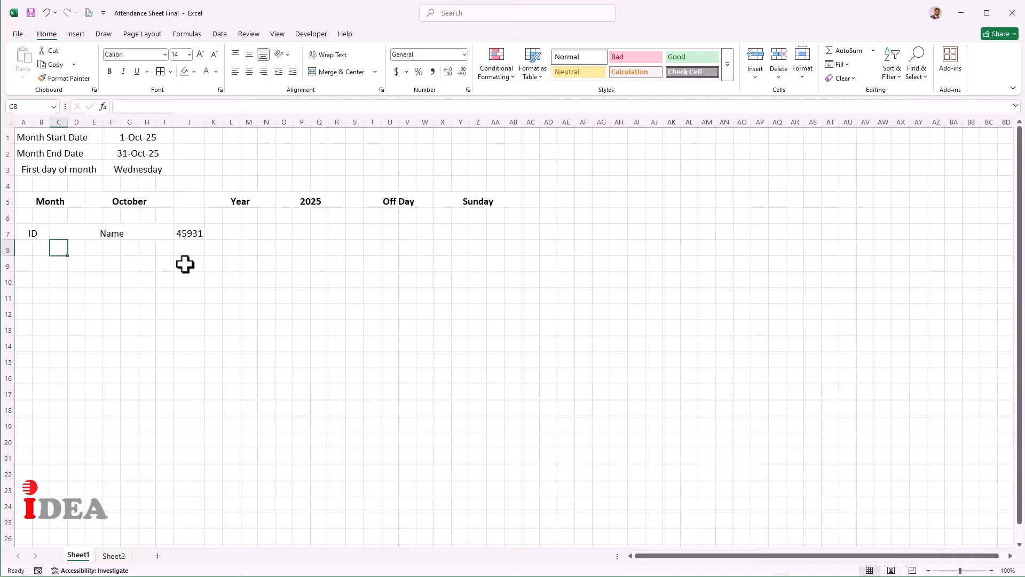
Format J7 as a date using the second 14-Mar-12 type, which shows a two-digit day
click(188, 234)
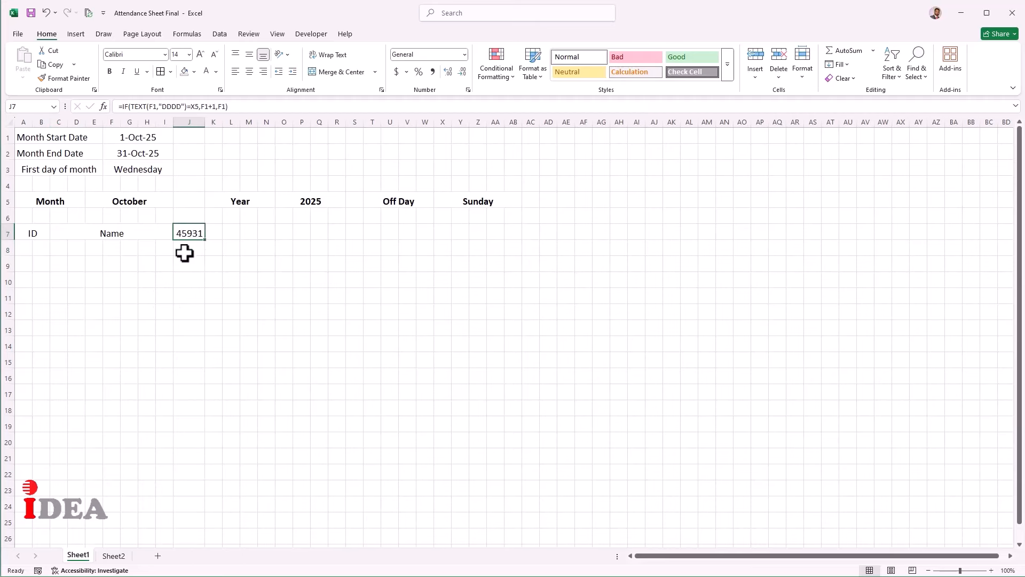
key(ctrl+1)
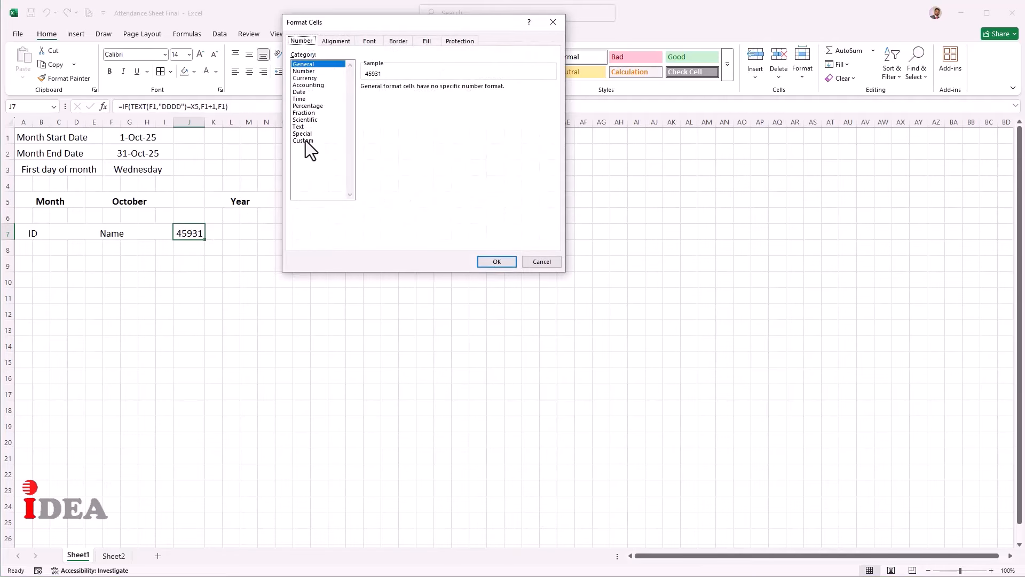
click(304, 91)
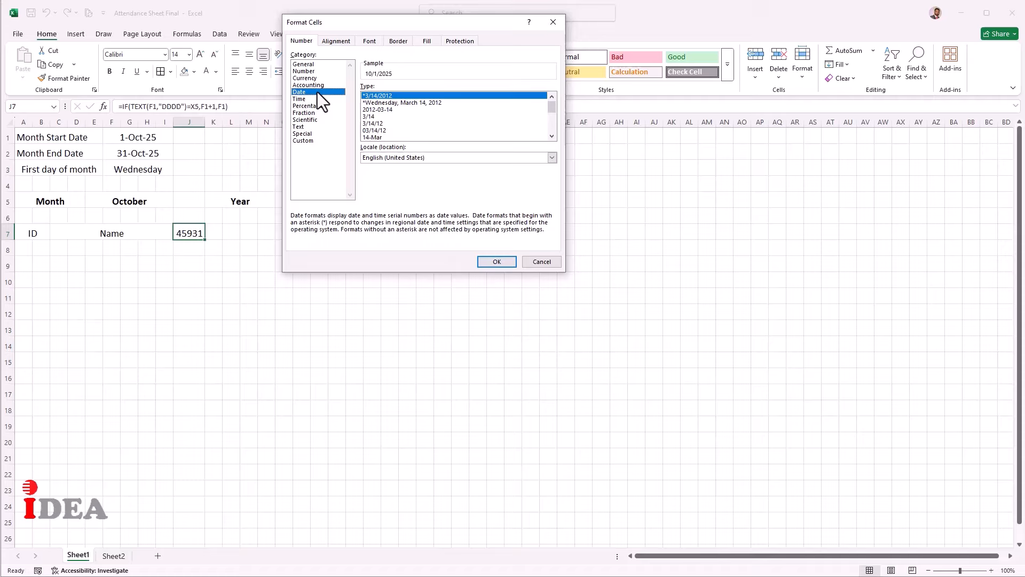
click(383, 131)
scroll(382, 133, down, 1)
click(383, 123)
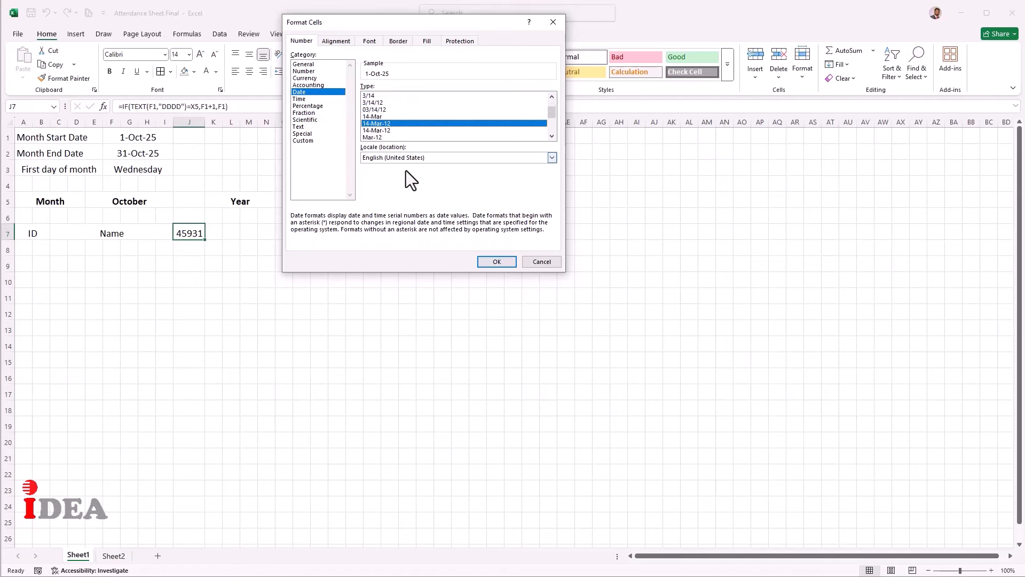
click(392, 130)
click(482, 260)
click(231, 266)
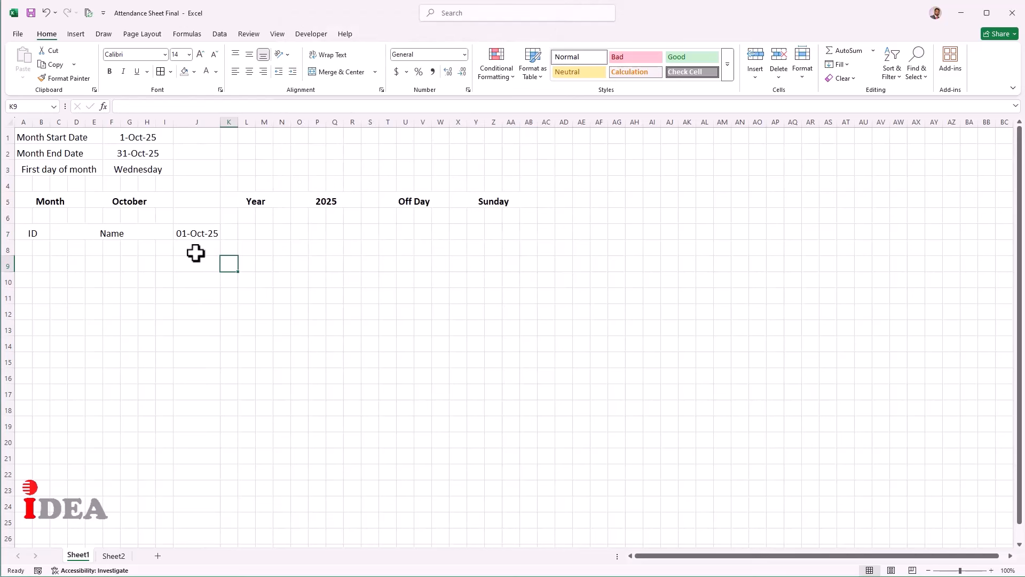
Set the month in E5 to July to test the first date formula
click(136, 202)
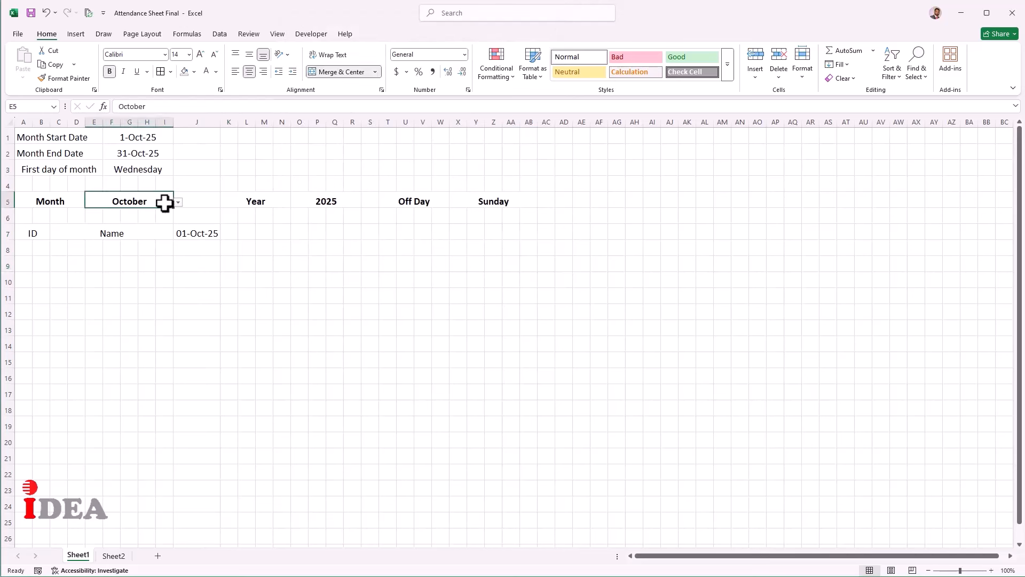
click(178, 201)
click(119, 230)
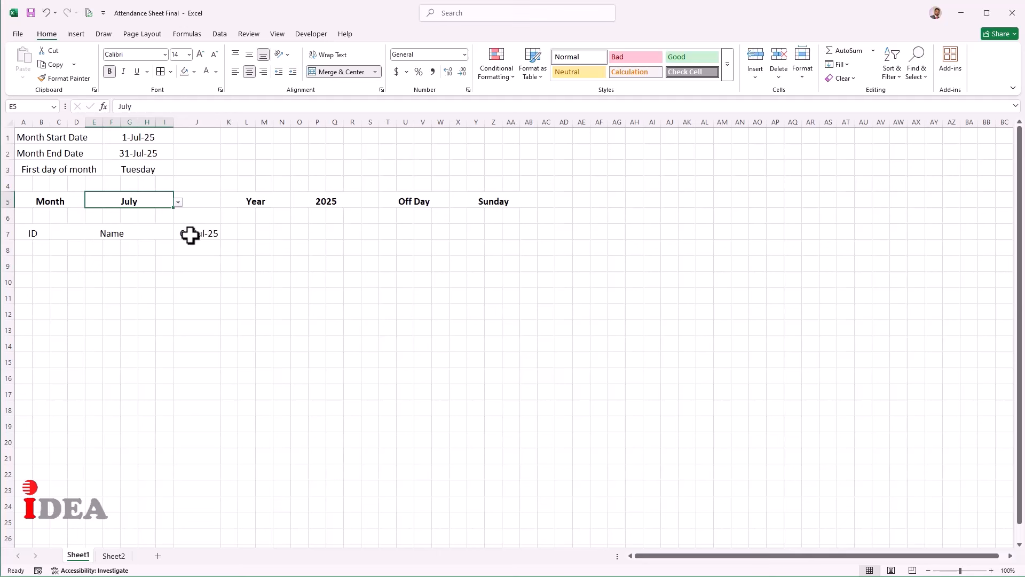
Test the first date formula by setting the off day to Tuesday and then back to Sunday
click(495, 203)
click(542, 203)
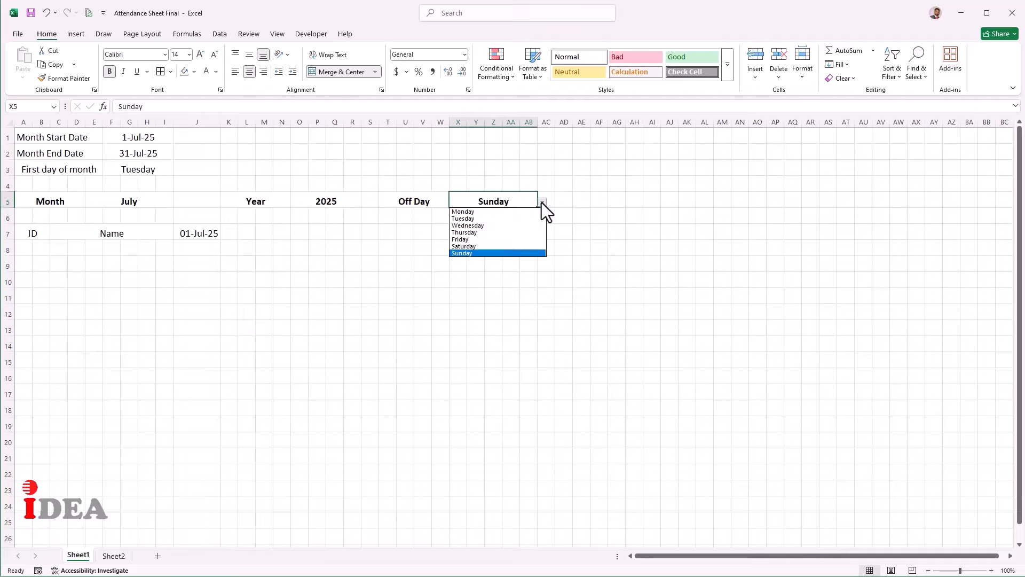
click(484, 219)
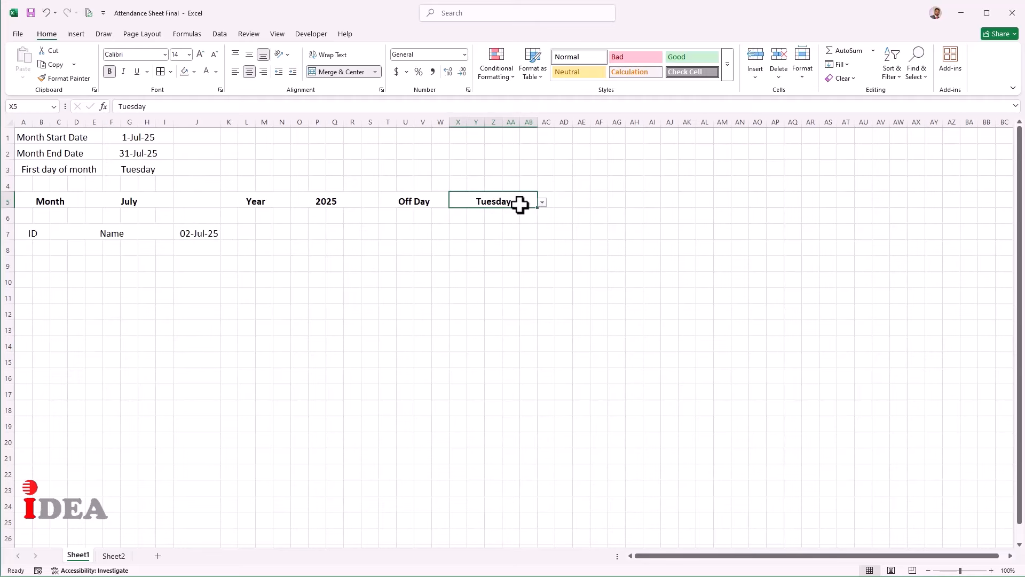
click(543, 204)
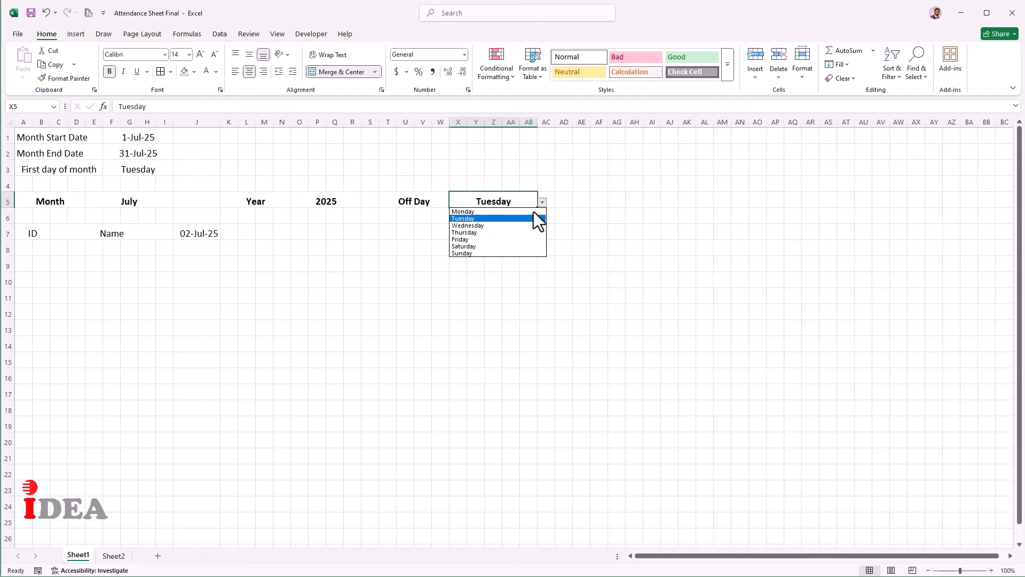
click(493, 253)
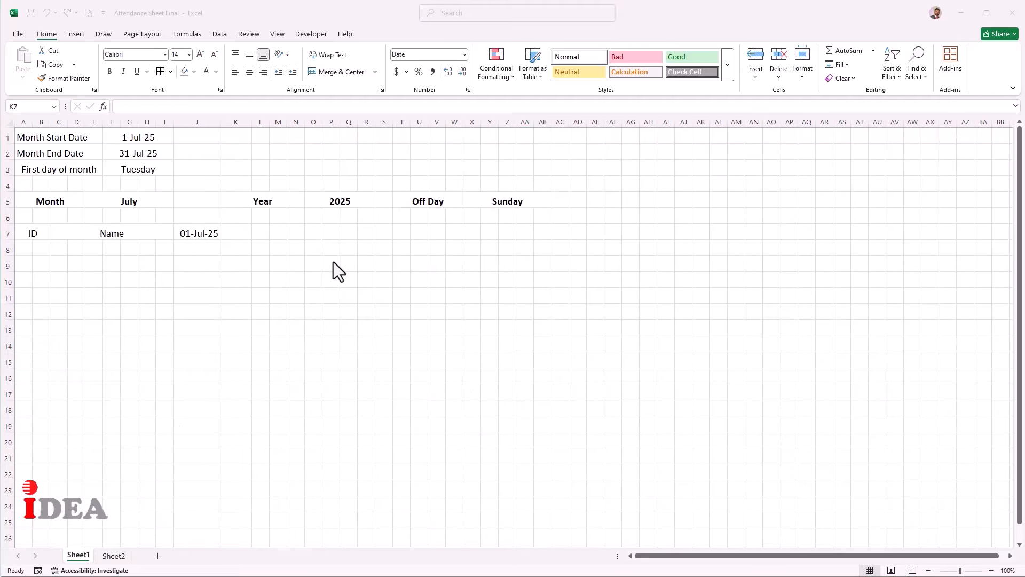
Enter the formula =IF(TEXT(J7+1,"DDDD")=$X$5,J7+2,J7+1) in K7 for the second working date
click(235, 230)
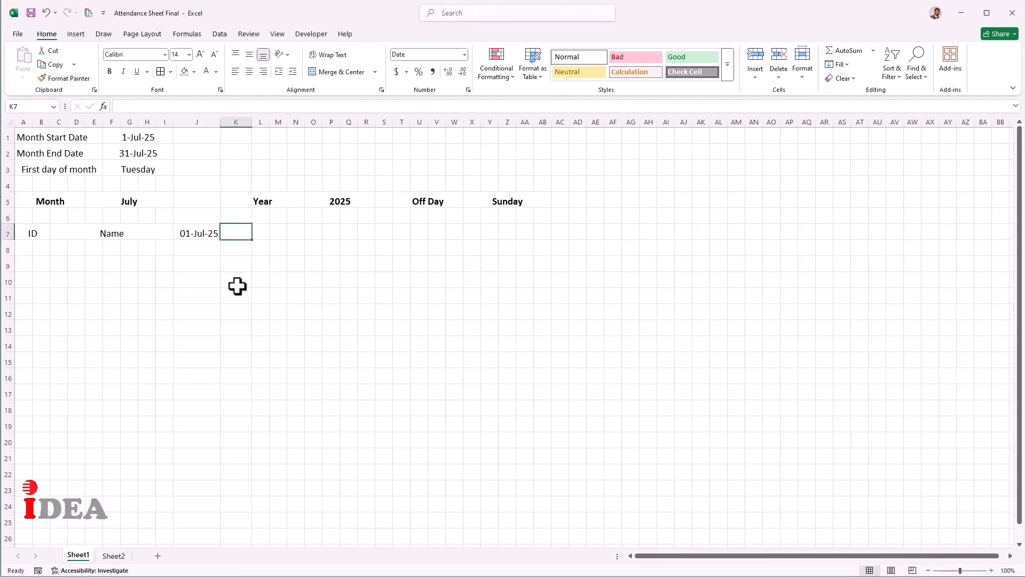
text(=i)
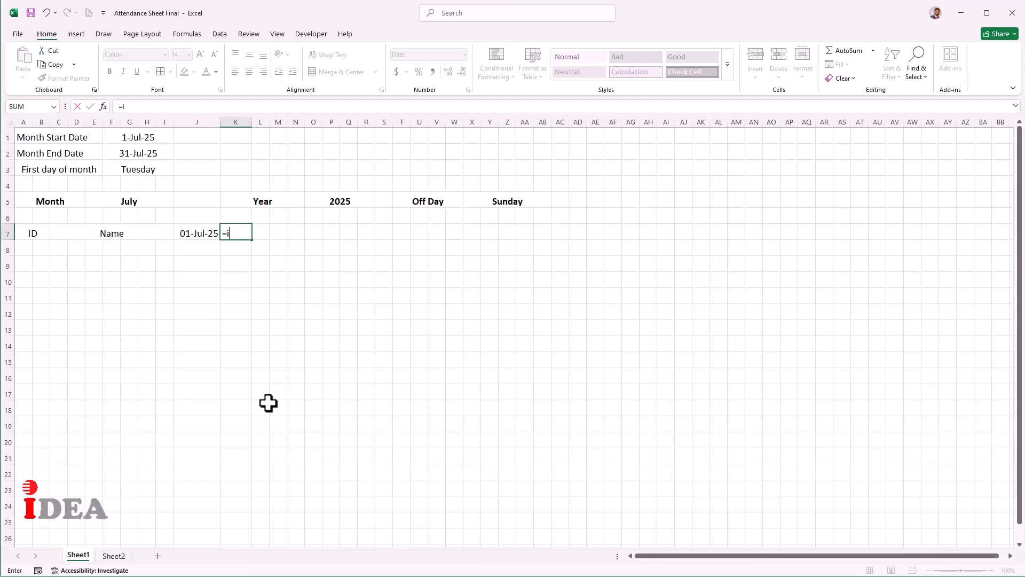
text(f()
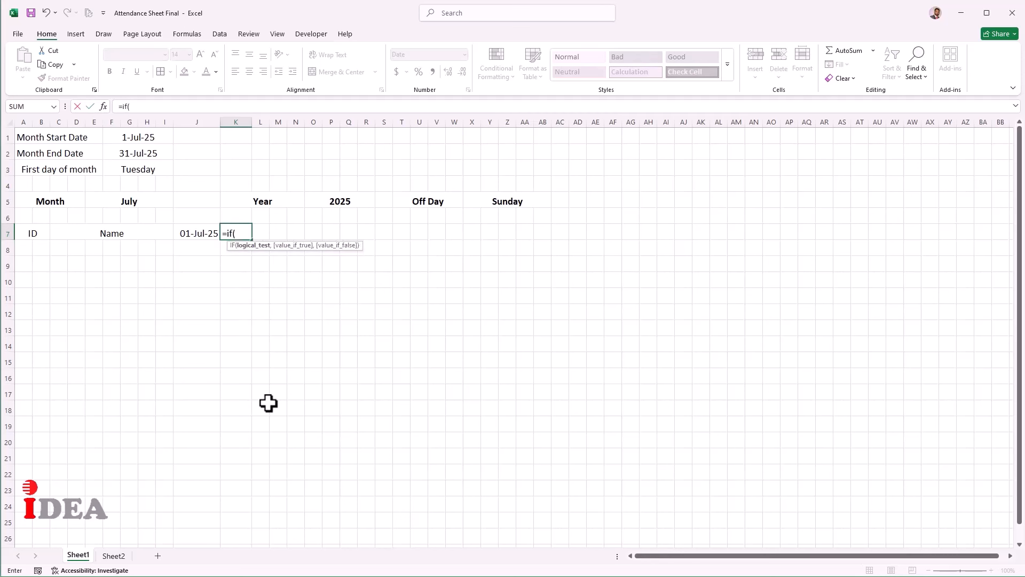
text(tex)
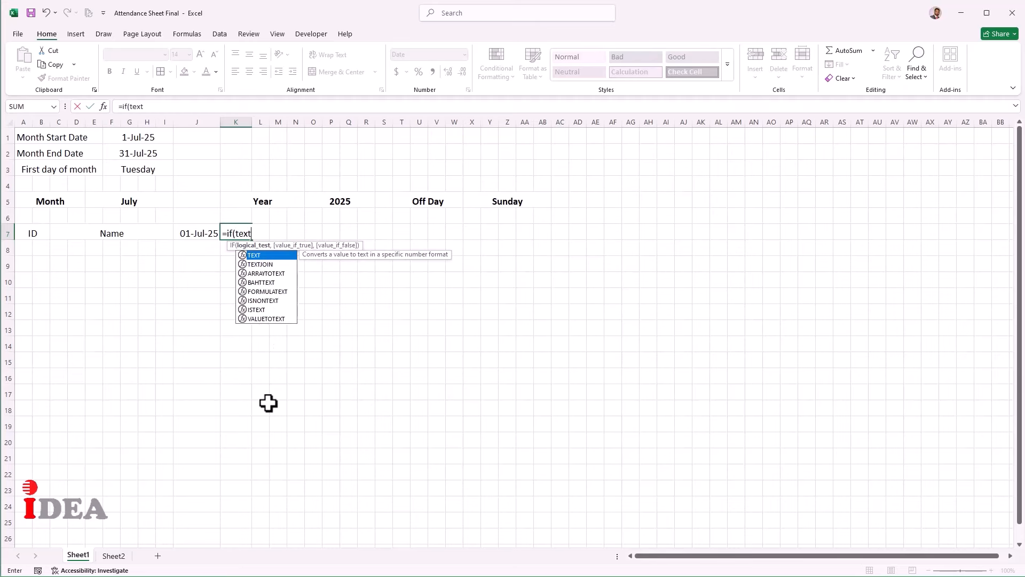
text(t)
key(Tab)
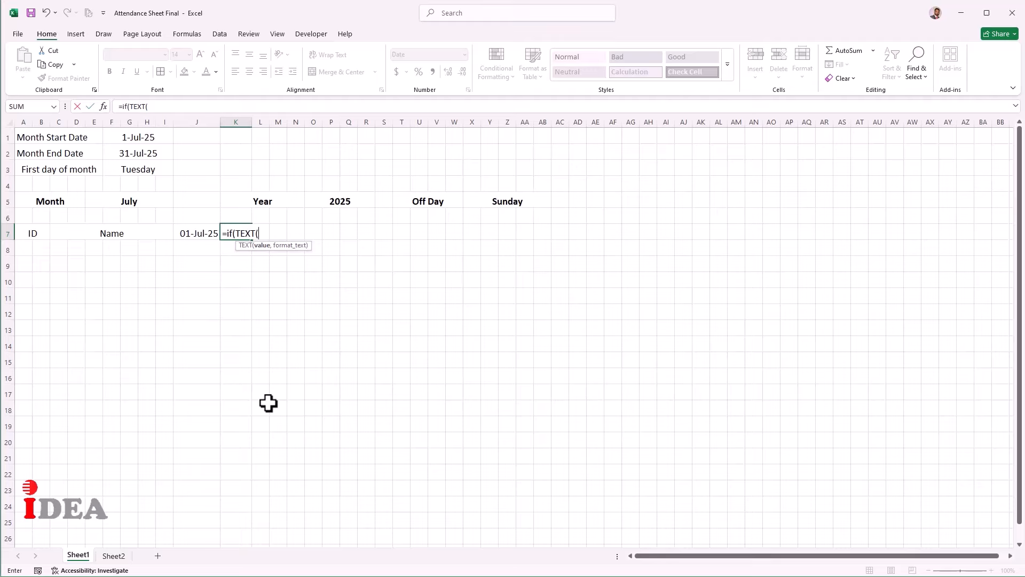
click(196, 235)
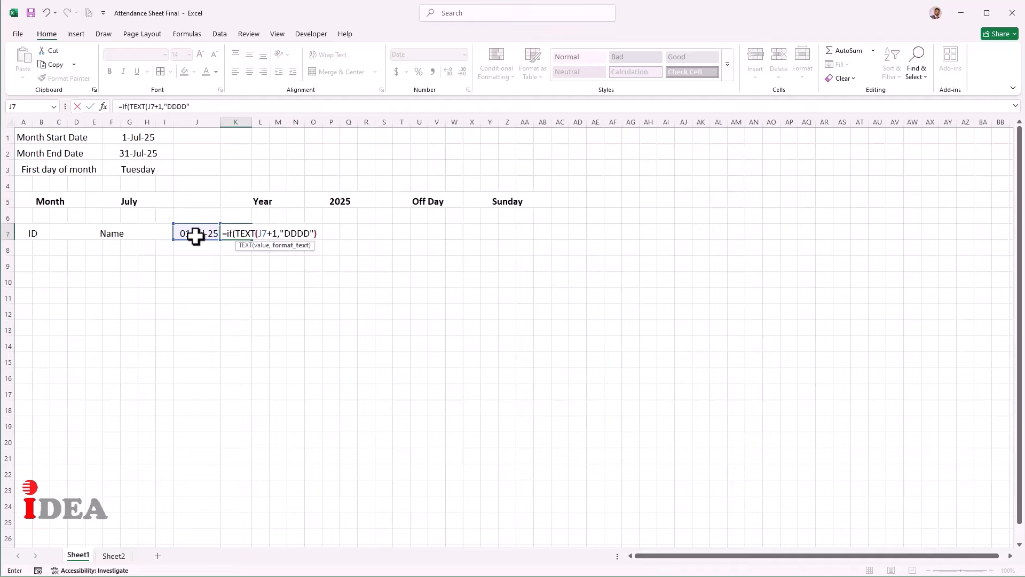
text()=)
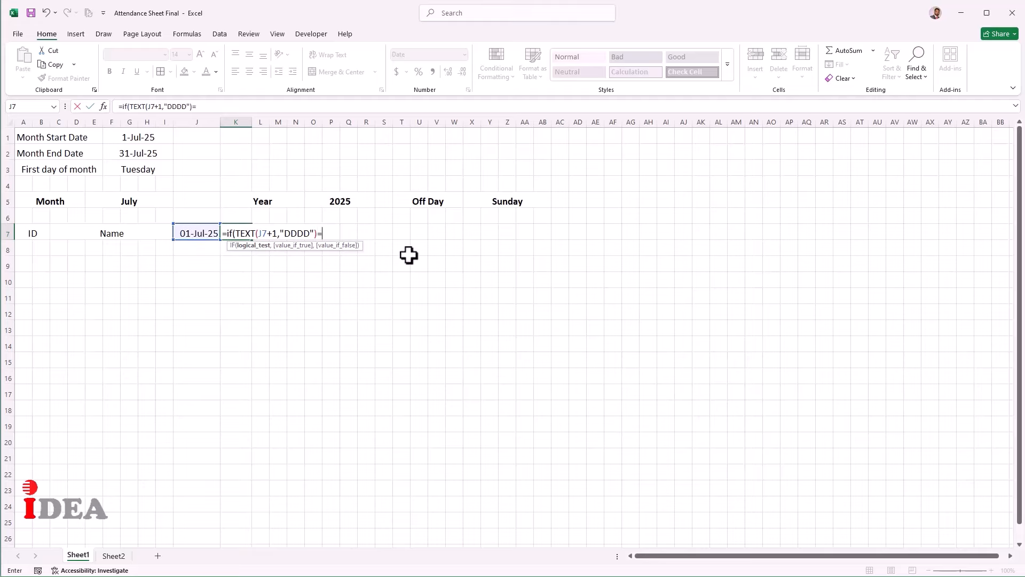
click(499, 201)
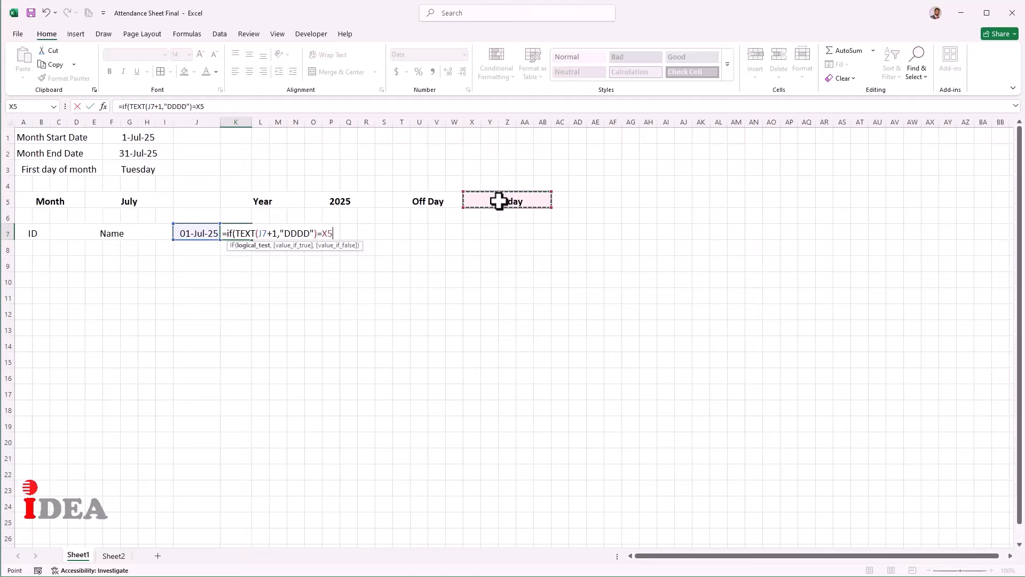
key(F4)
text(,)
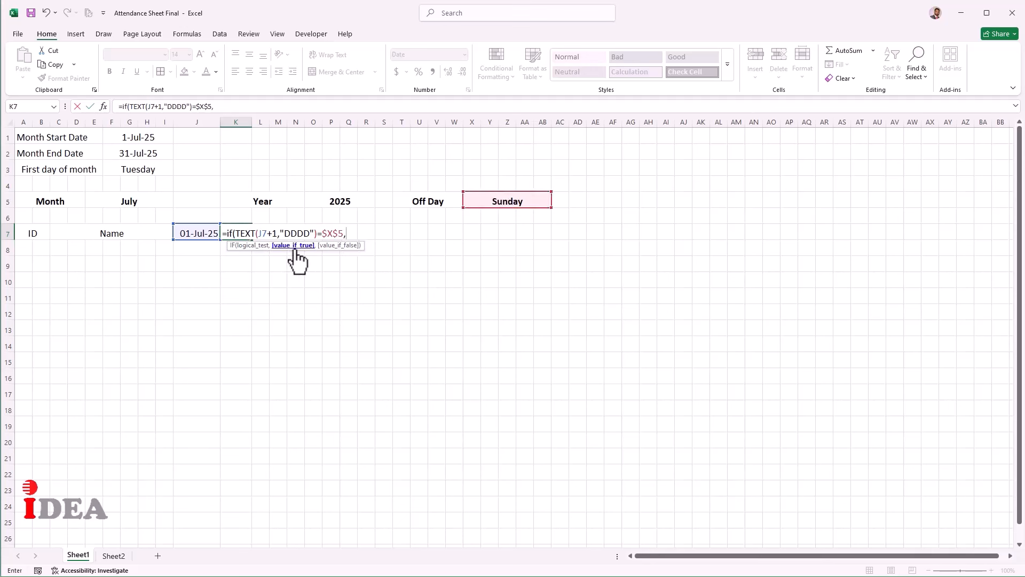
click(198, 232)
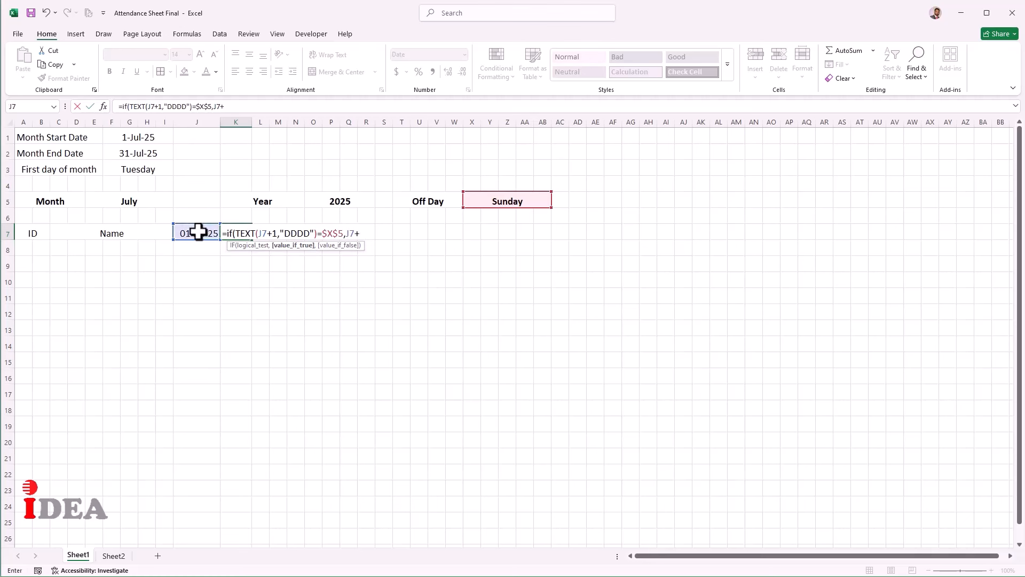
text(+2,)
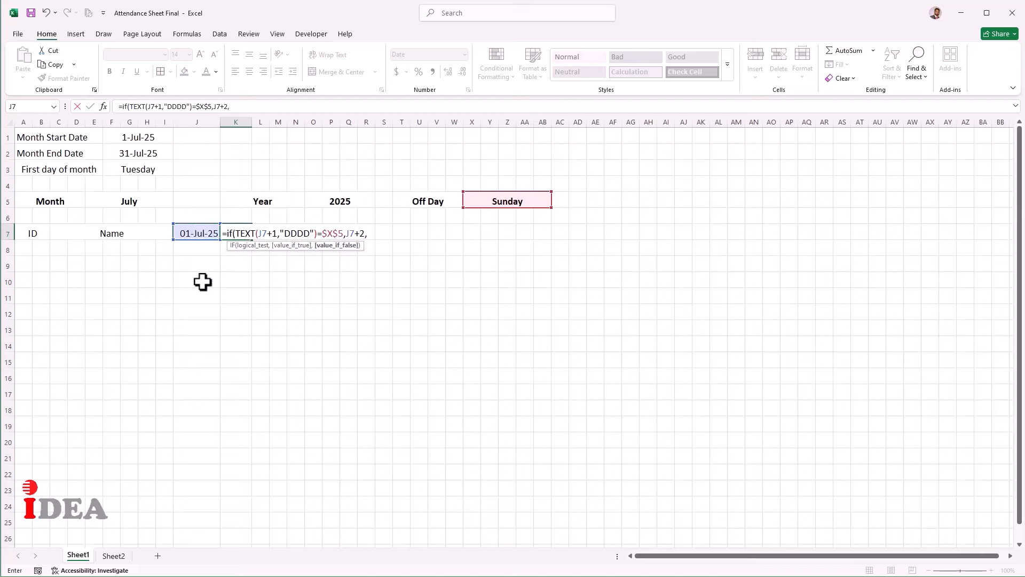
click(204, 234)
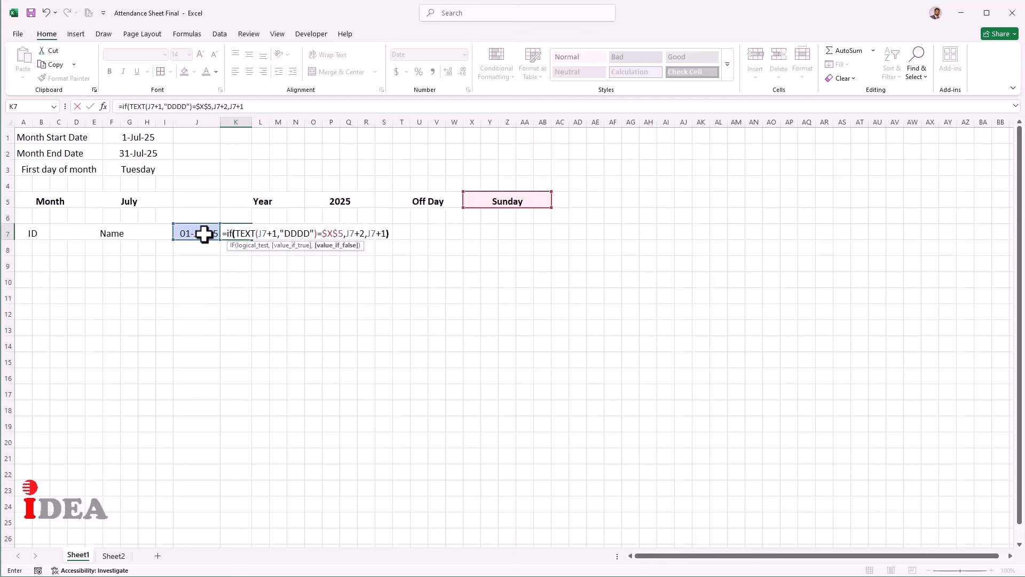
text(+1))
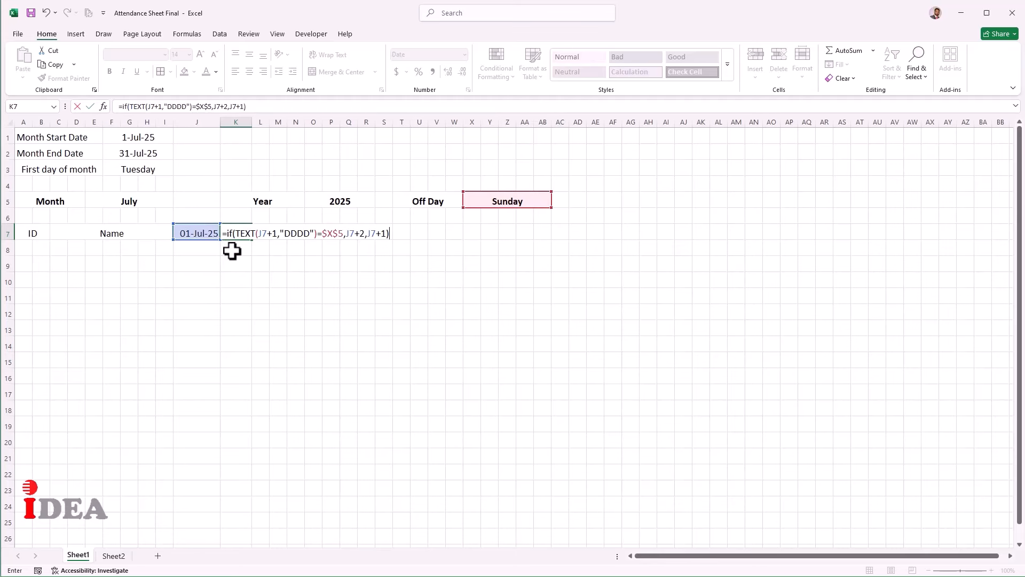
key(Return)
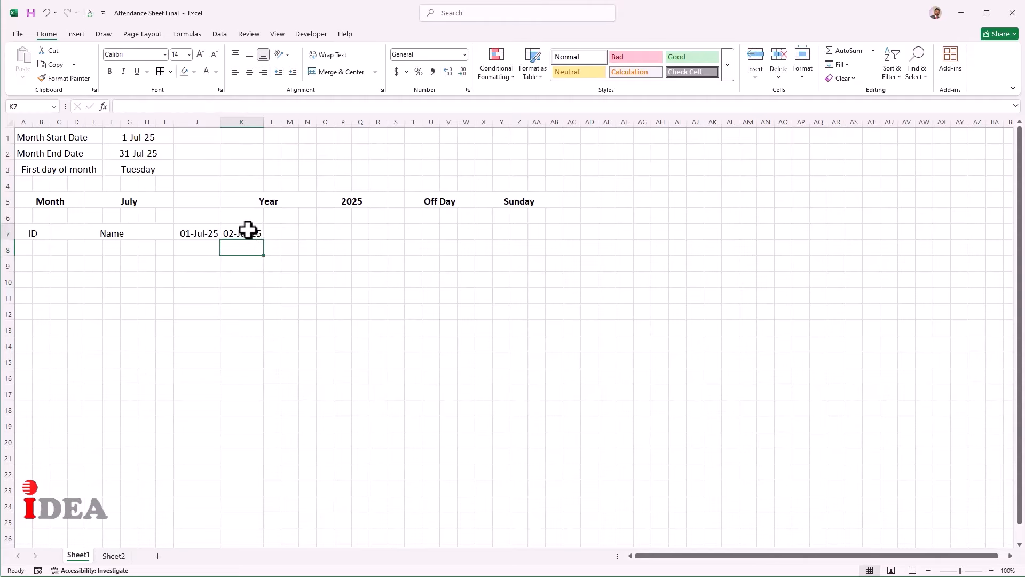
Fill the K7 date formula across to AA7 and autofit the widths of columns L through AA
click(248, 229)
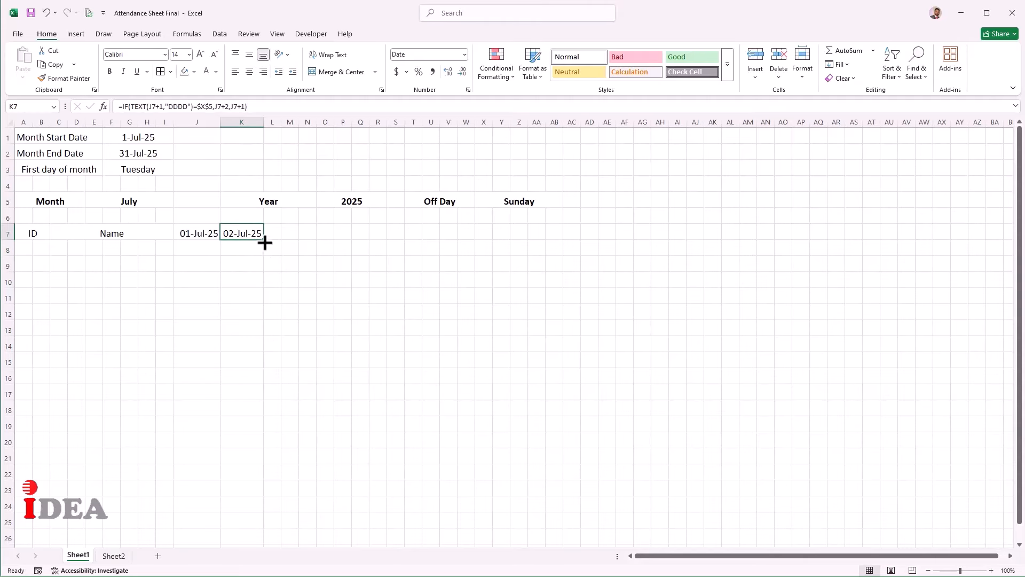
drag(265, 243, 550, 245)
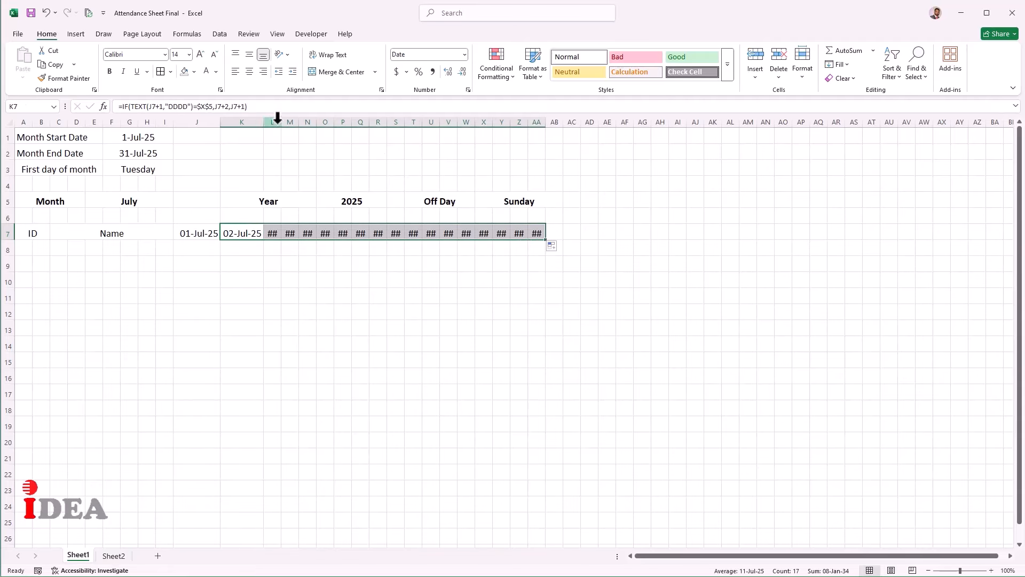
drag(277, 117, 541, 116)
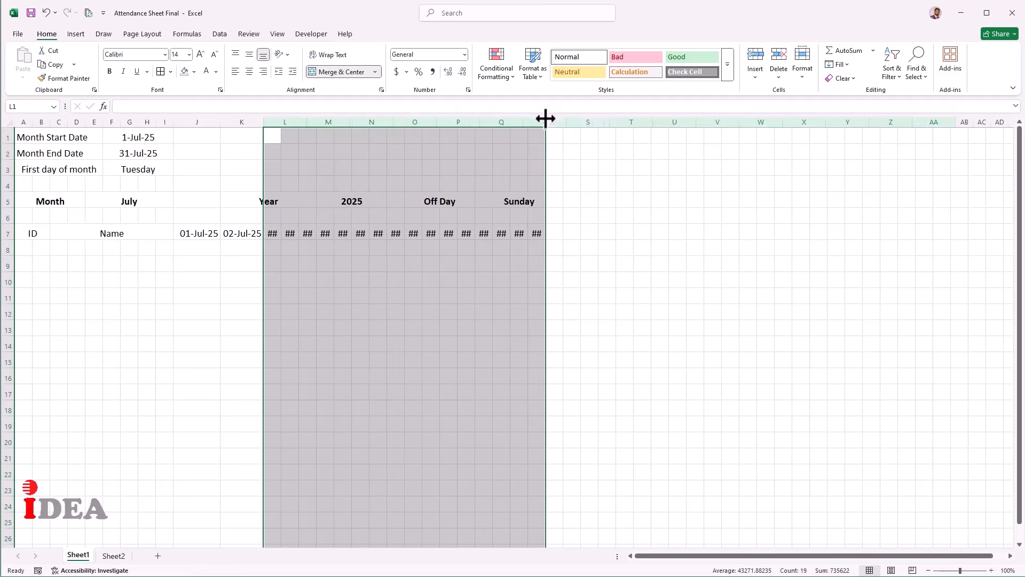
double_click(545, 117)
click(470, 281)
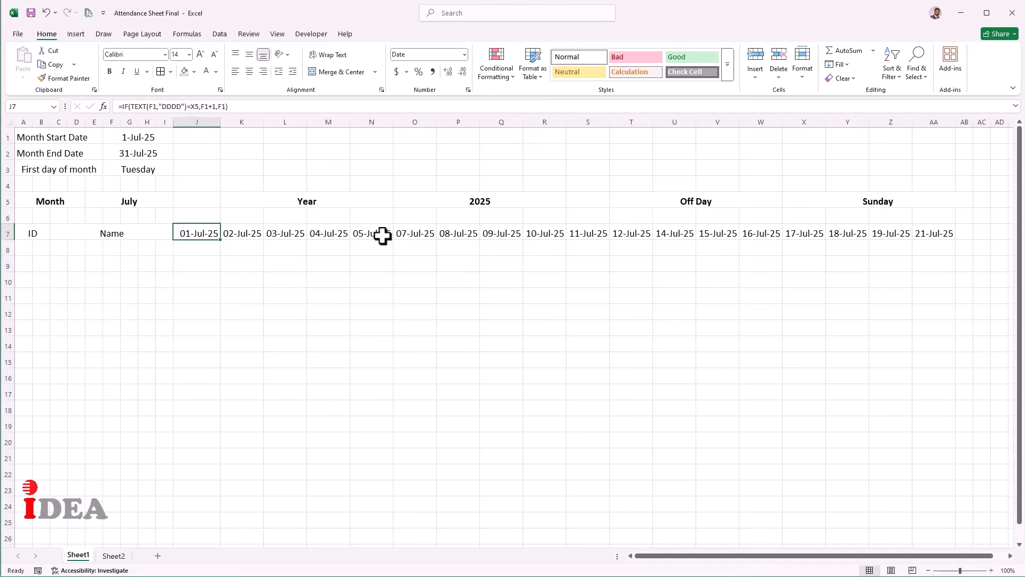
Check the date row around the weekend, testing it with the off day set to Monday and then back to Sunday
click(414, 235)
click(374, 238)
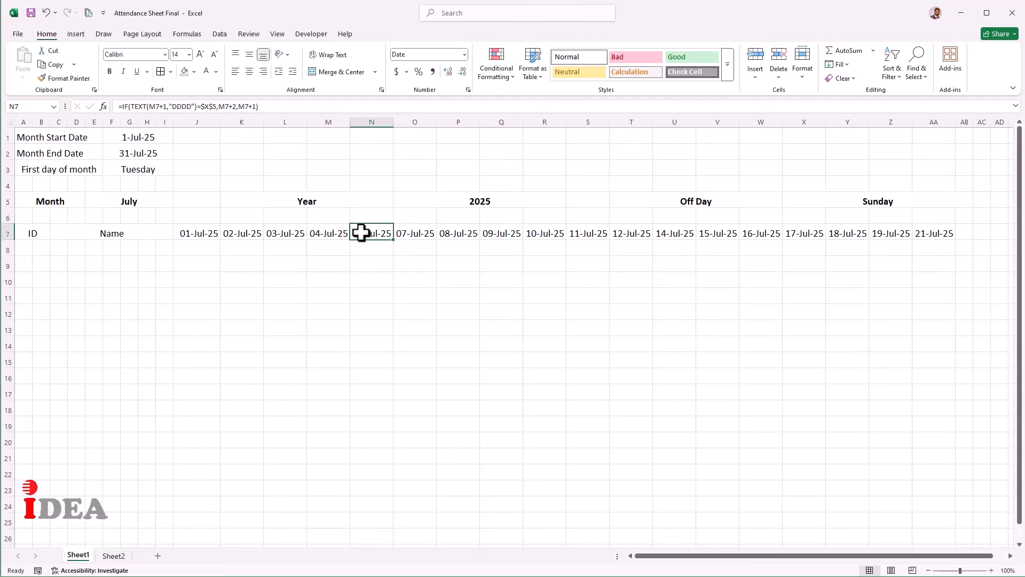
click(850, 202)
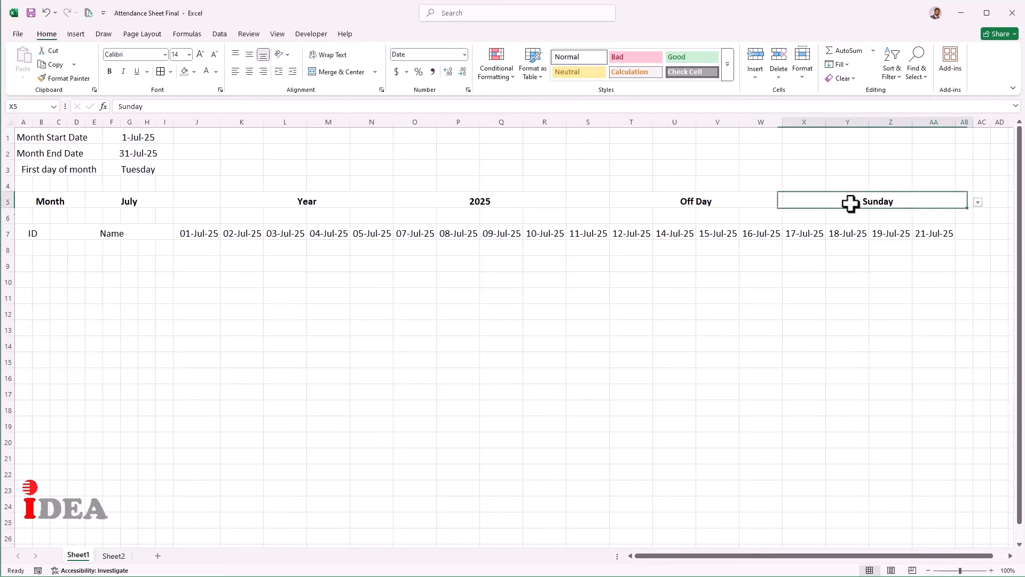
click(980, 201)
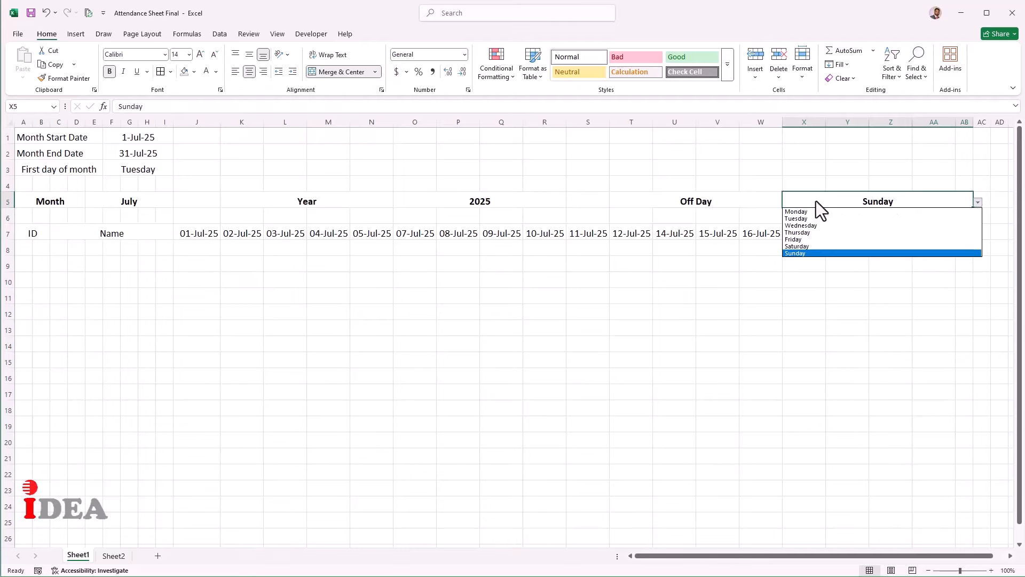
click(801, 212)
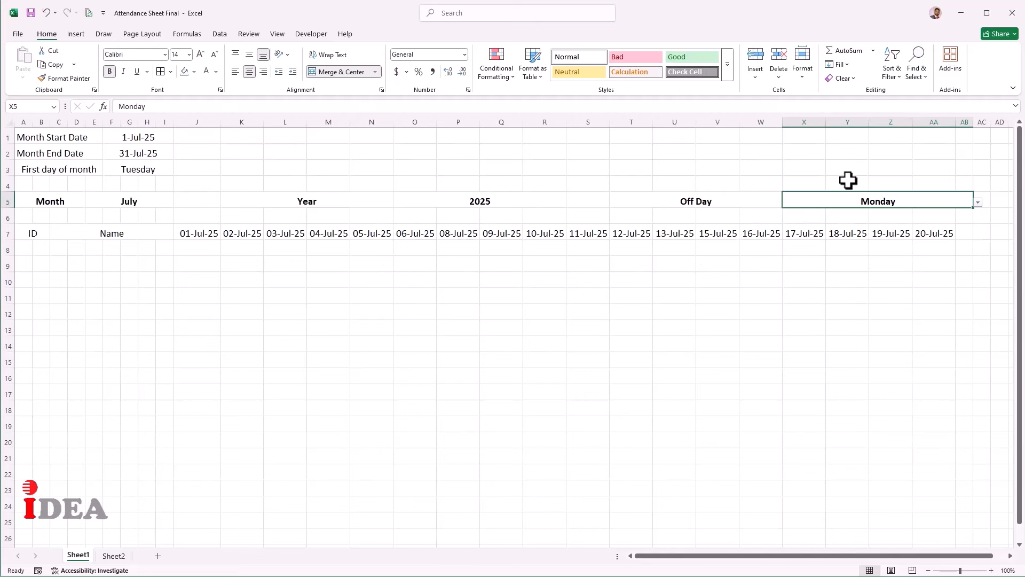
click(980, 203)
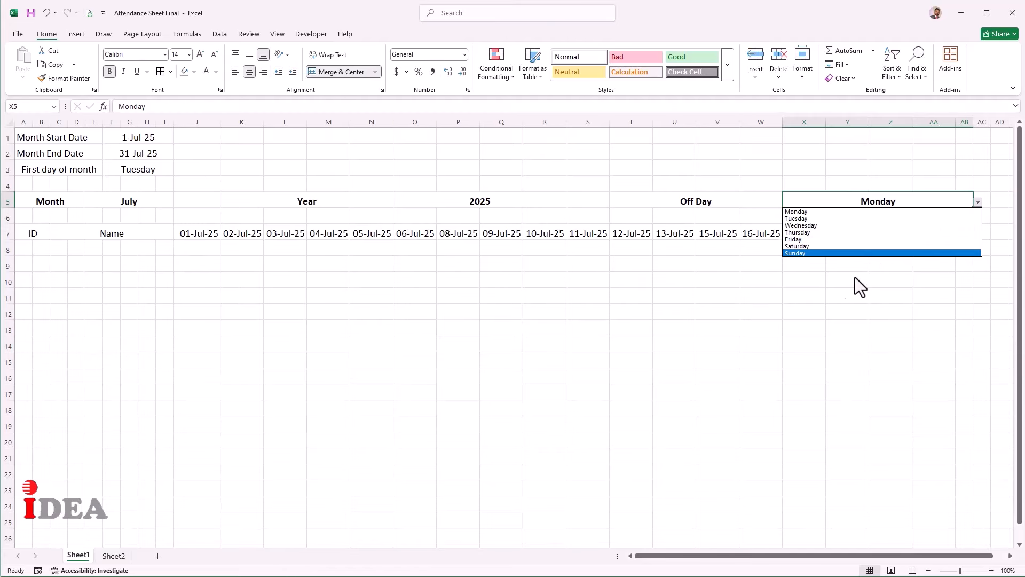
click(860, 252)
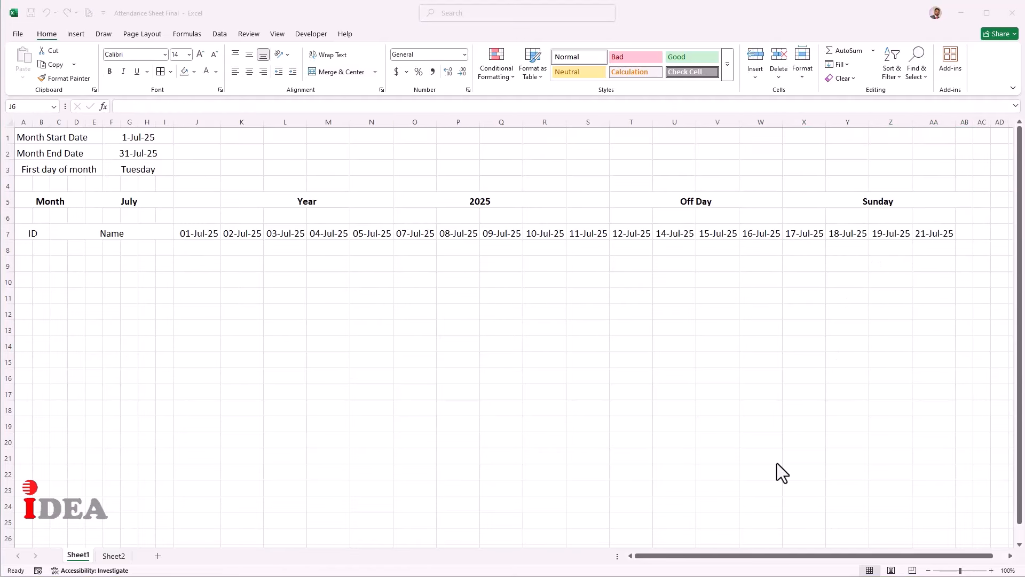
Enter the formula =TEXT(J7,"DDD") in J6 for the short weekday name above the first date
click(777, 463)
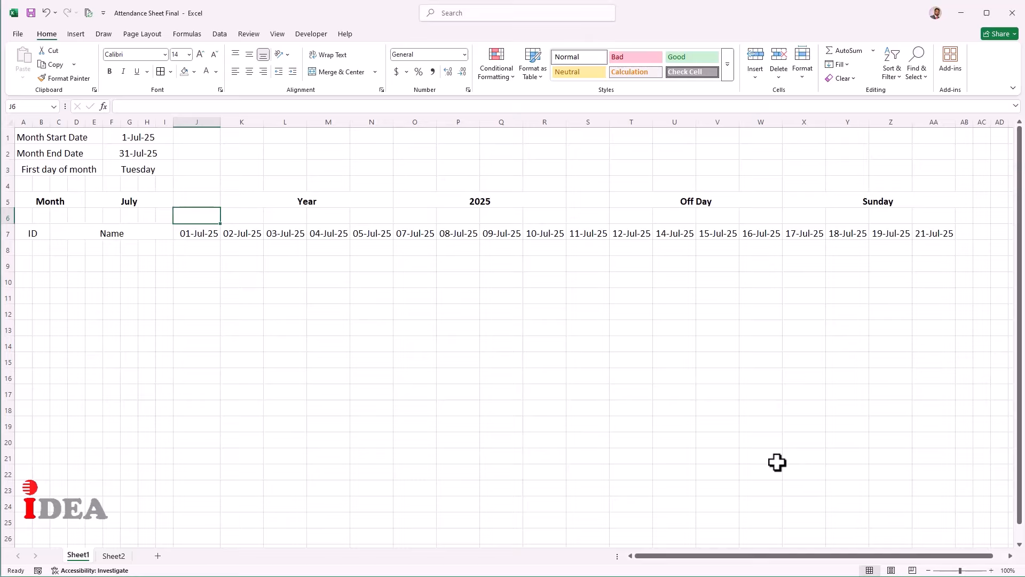
text(=tex)
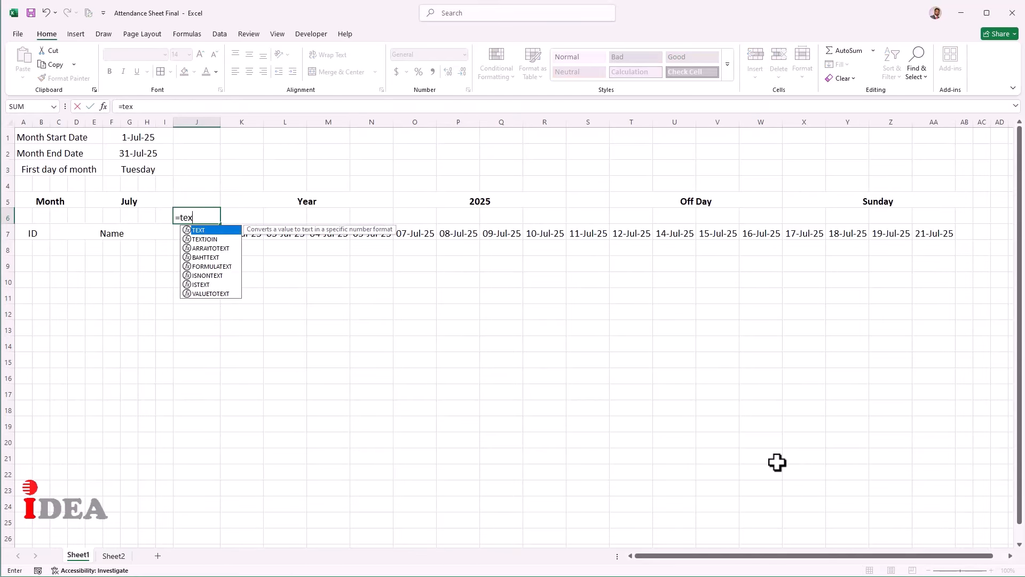
text(t)
key(Tab)
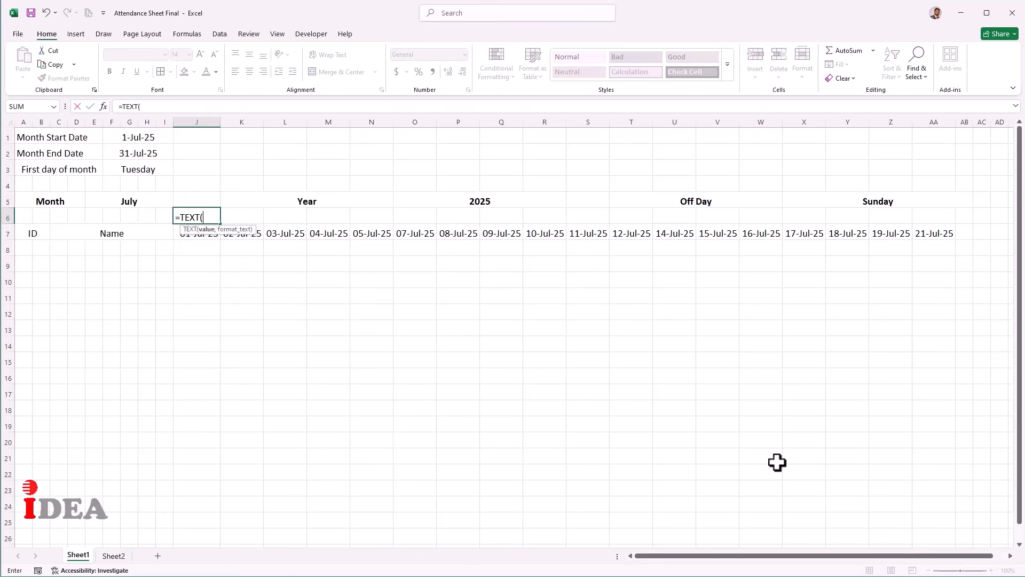
key(Down)
text(,)
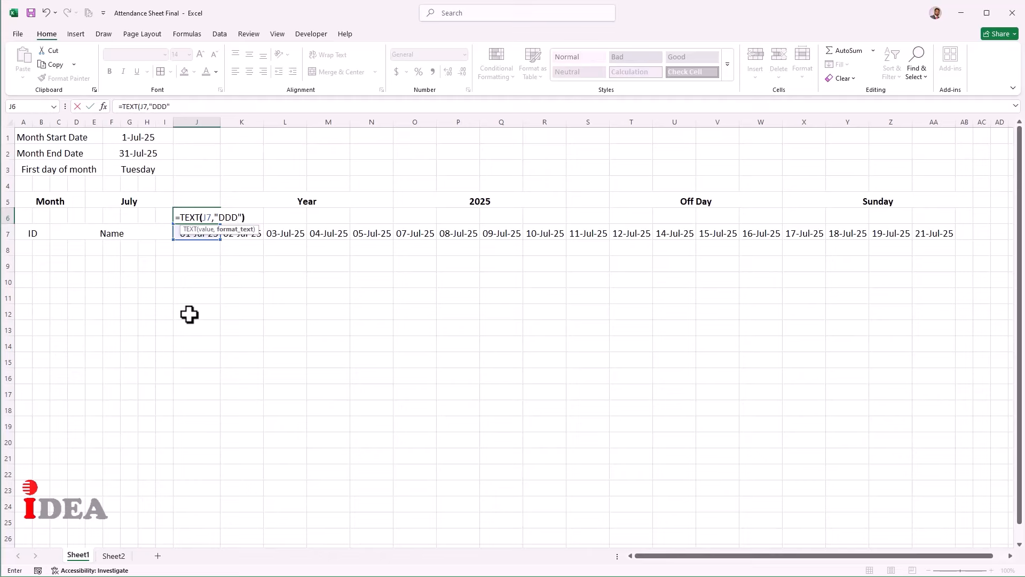
key(Return)
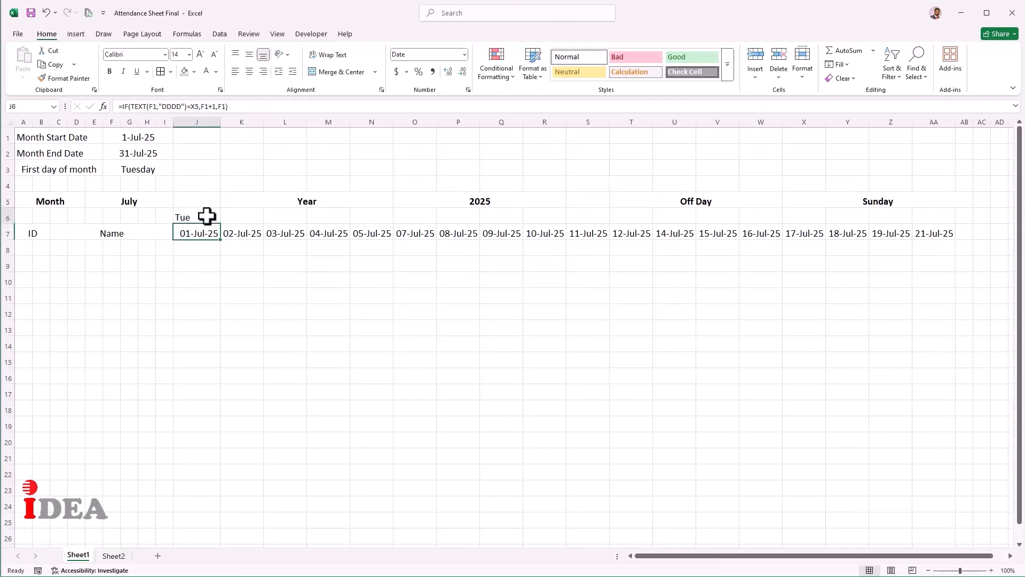
Fill the J6 weekday formula across to AA6 and check the weekday names above the dates
click(207, 216)
drag(222, 226, 948, 215)
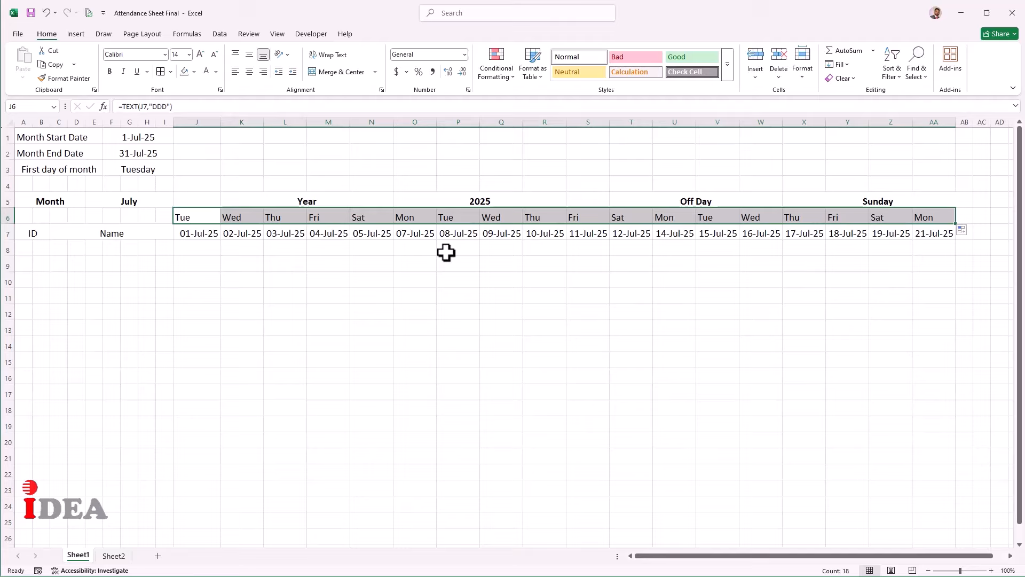
click(251, 216)
click(284, 217)
click(371, 219)
click(407, 216)
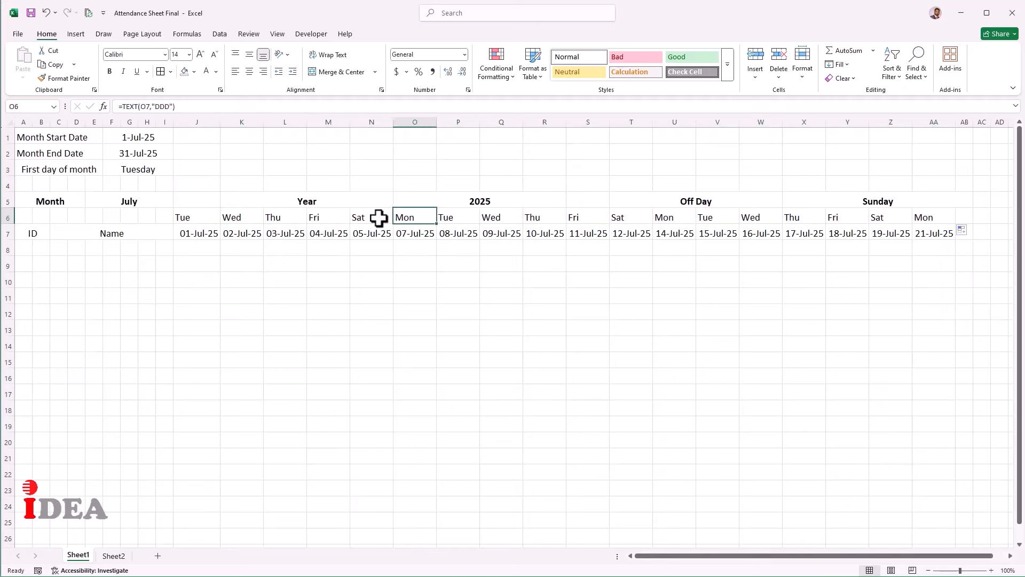
Test the weekday and date rows with the off day set to Monday, Saturday and back to Sunday
click(876, 201)
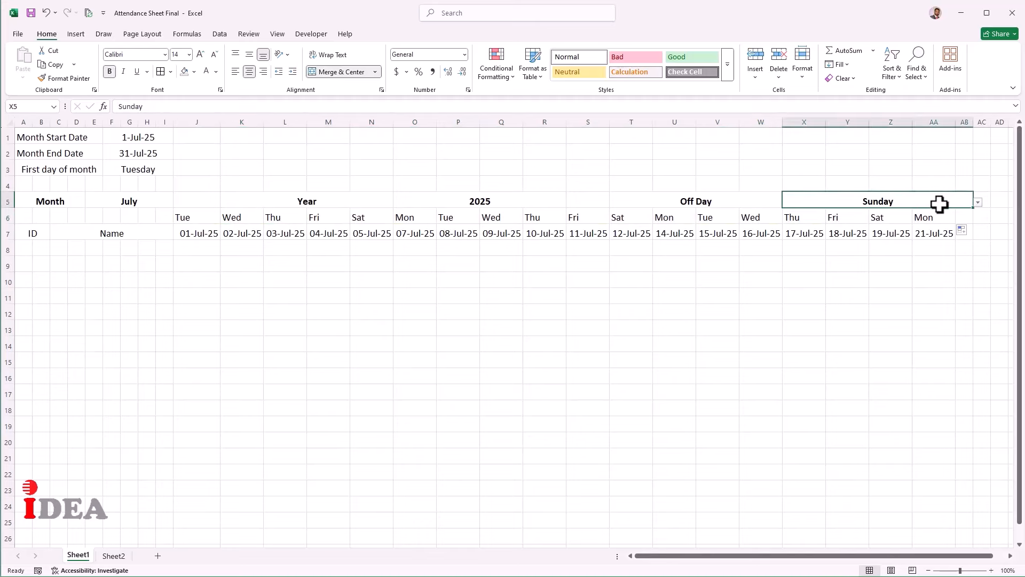
click(978, 203)
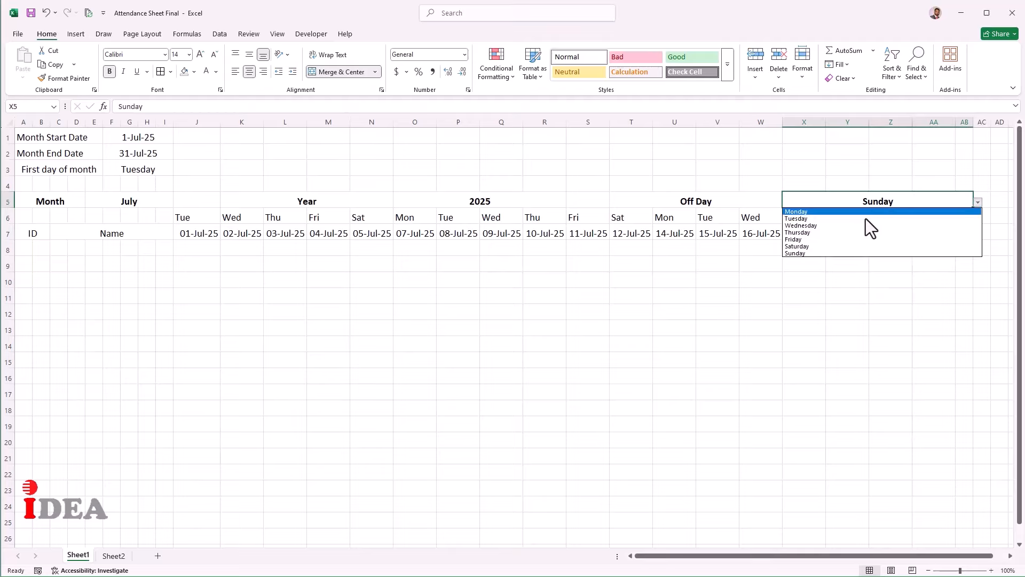
click(811, 212)
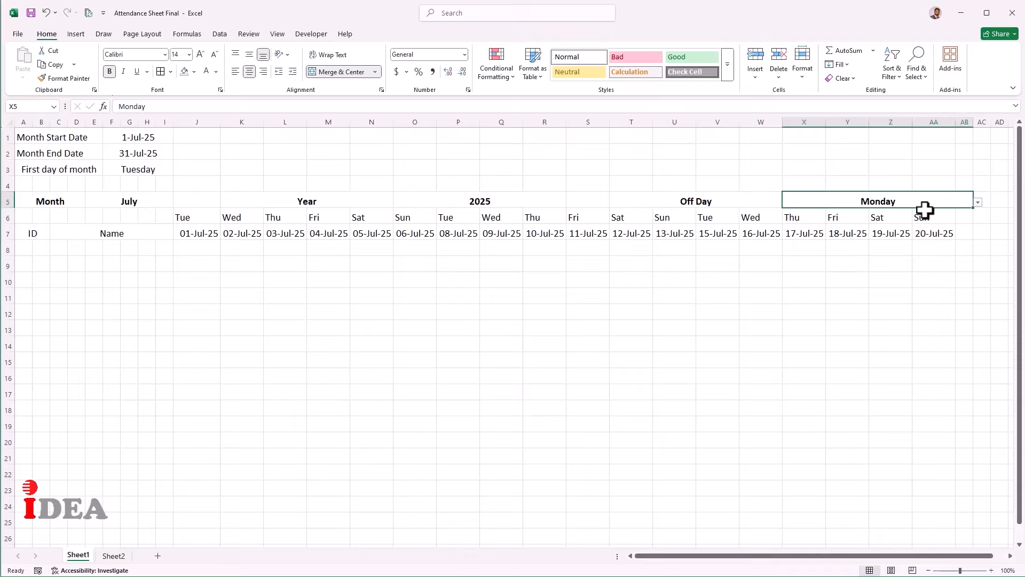
click(978, 202)
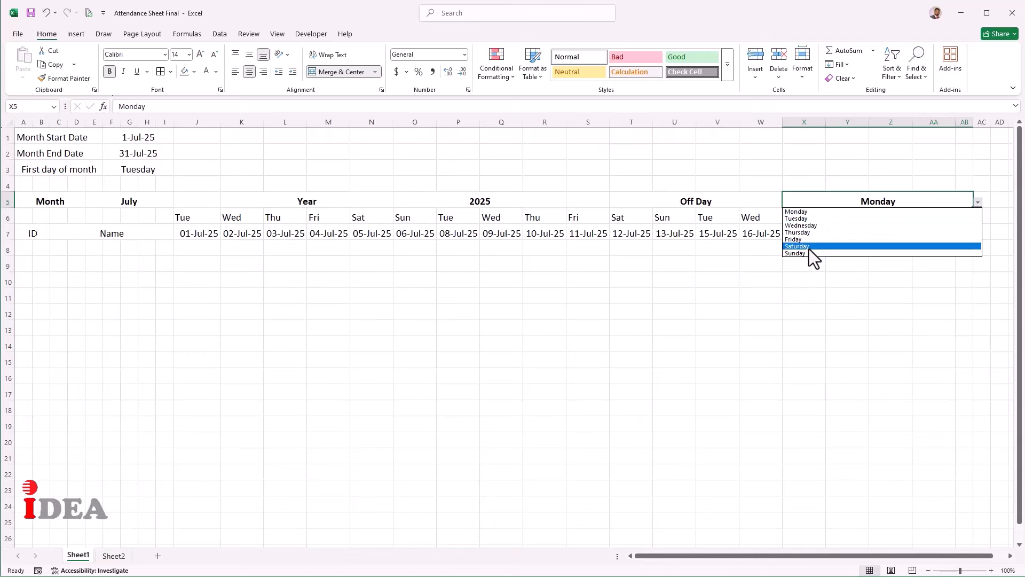
click(810, 247)
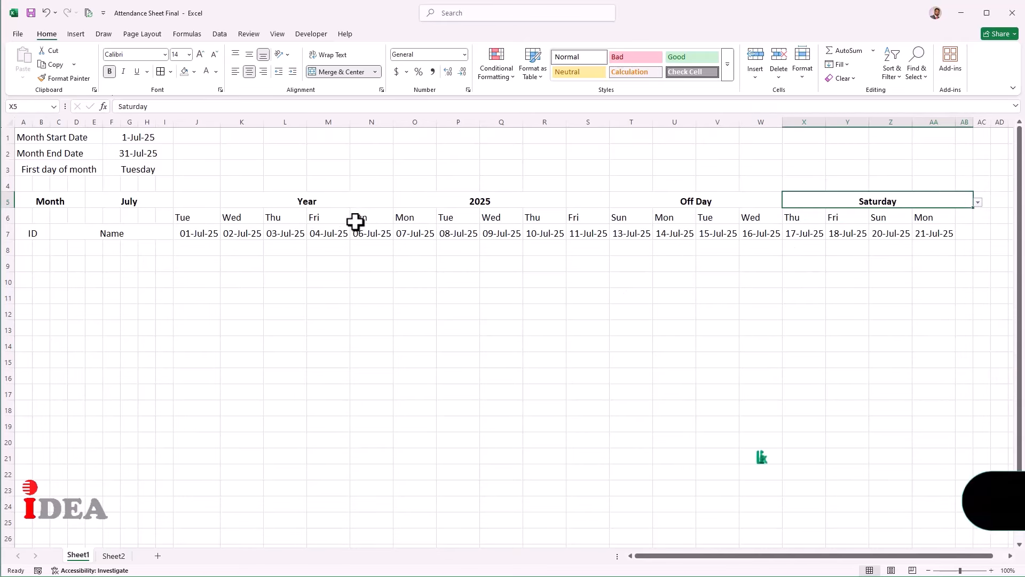
click(978, 203)
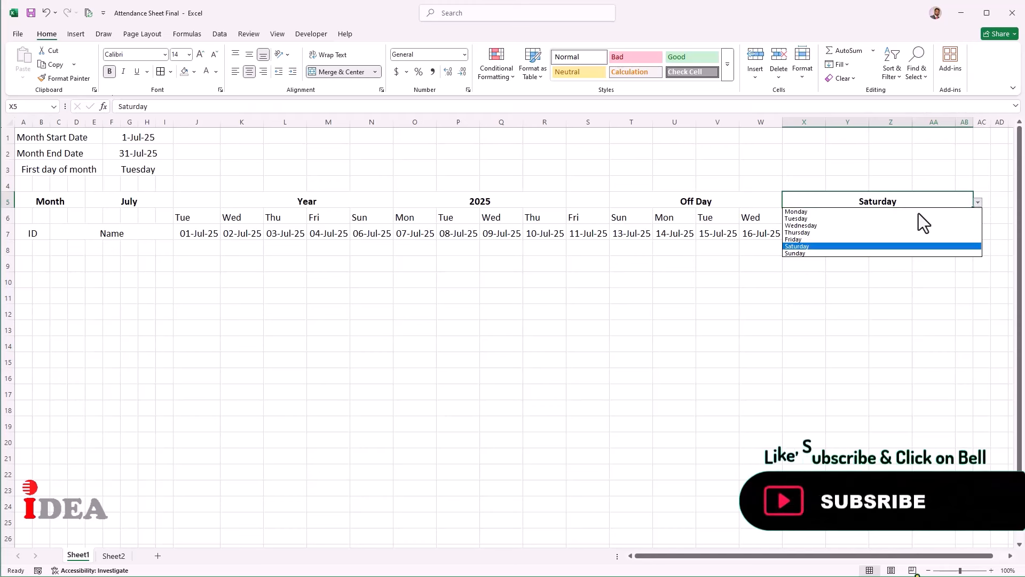
click(838, 252)
Fill the weekday and date formulas from AA6:AA7 across to column AR and autofit columns AA through AR
drag(929, 219, 834, 229)
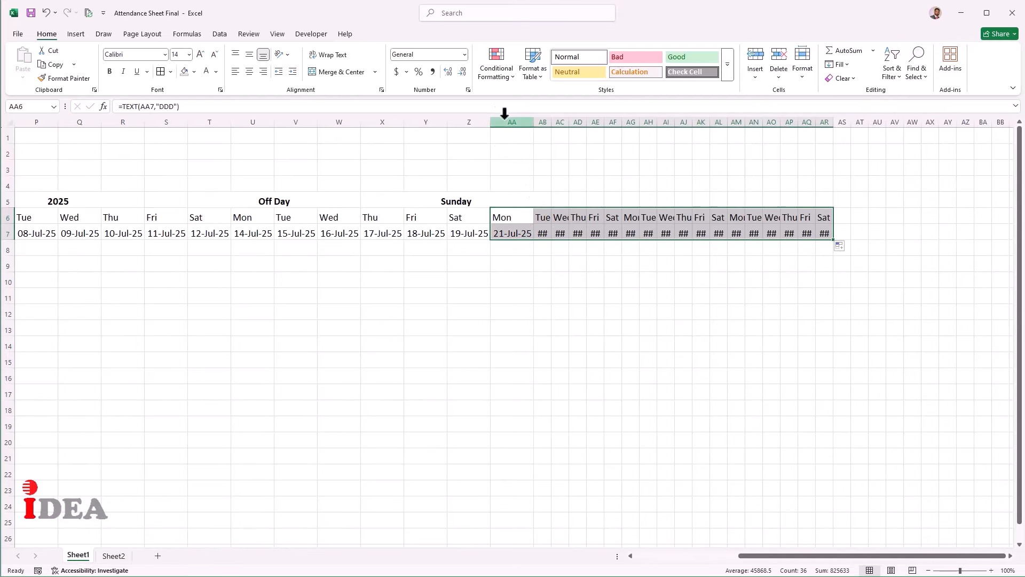
drag(505, 118, 859, 124)
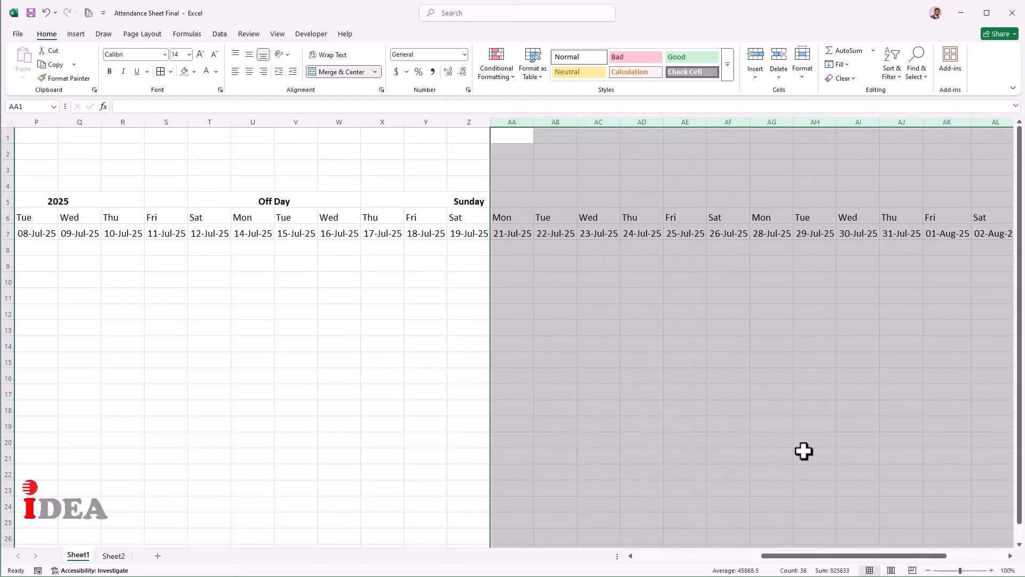
drag(805, 556, 905, 548)
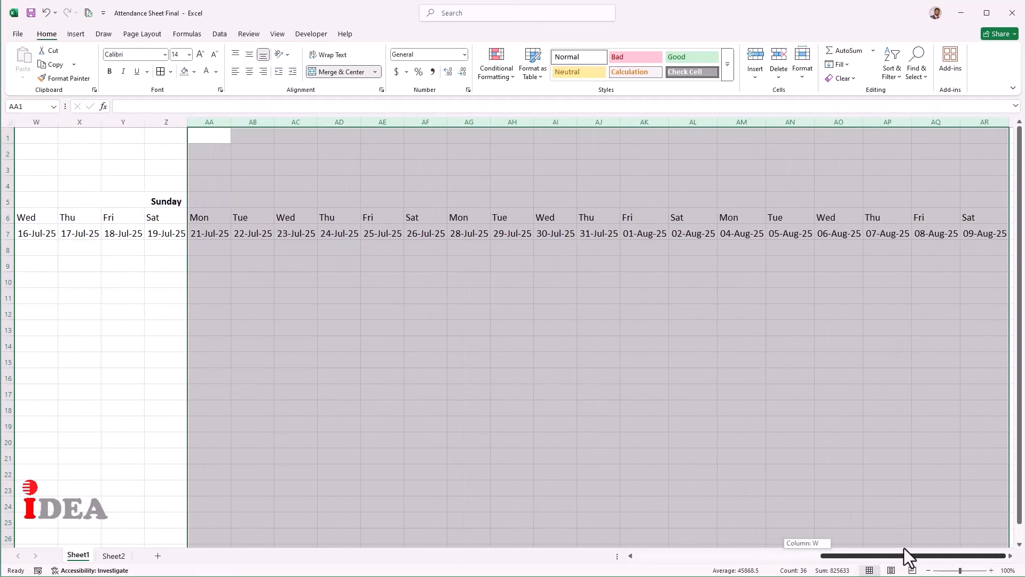
Delete columns AK through AR, which hold the August dates after 31-Jul-25
click(593, 232)
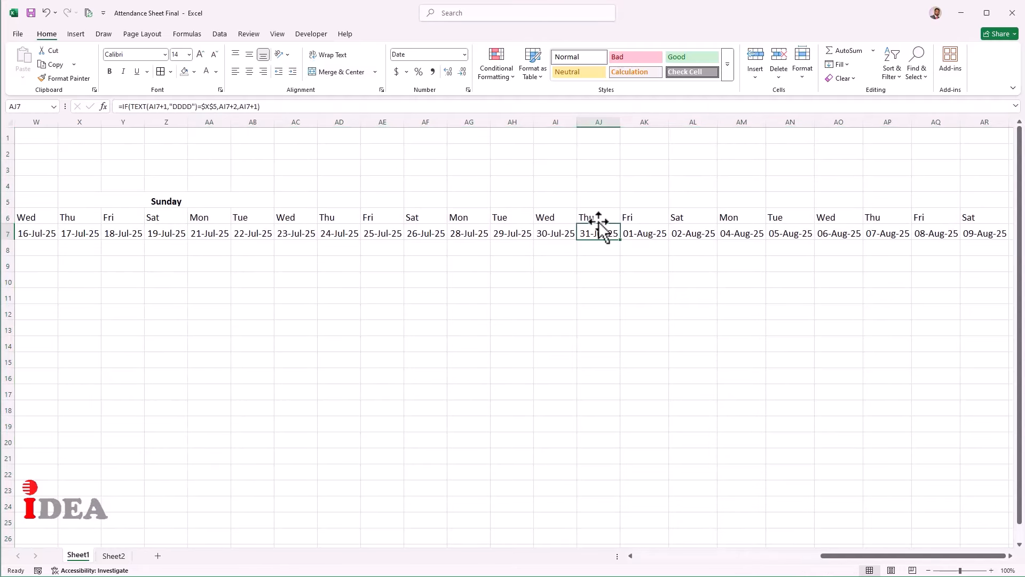
click(598, 216)
drag(598, 216, 596, 231)
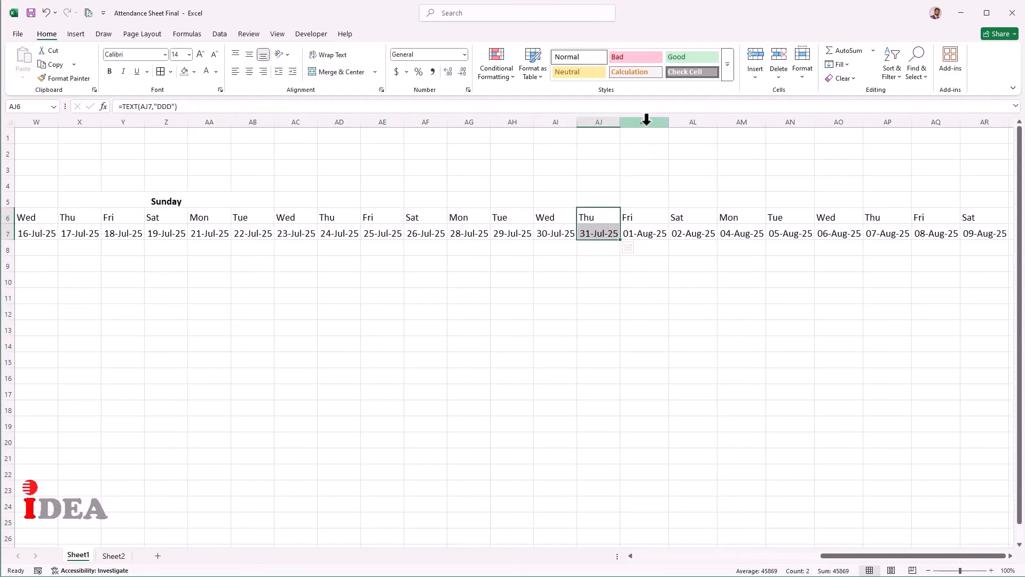
drag(648, 120, 902, 125)
right_click(902, 125)
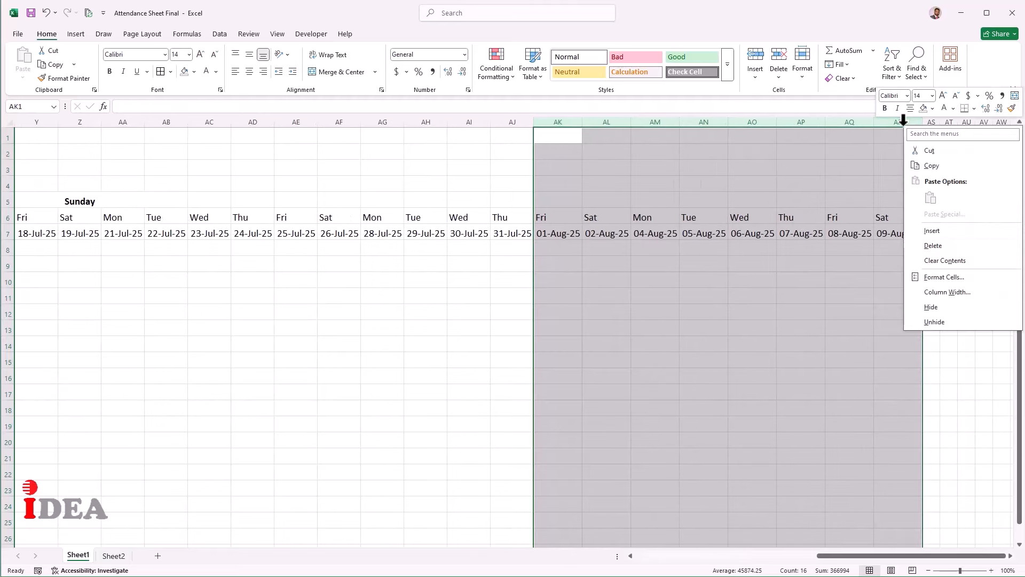
click(940, 249)
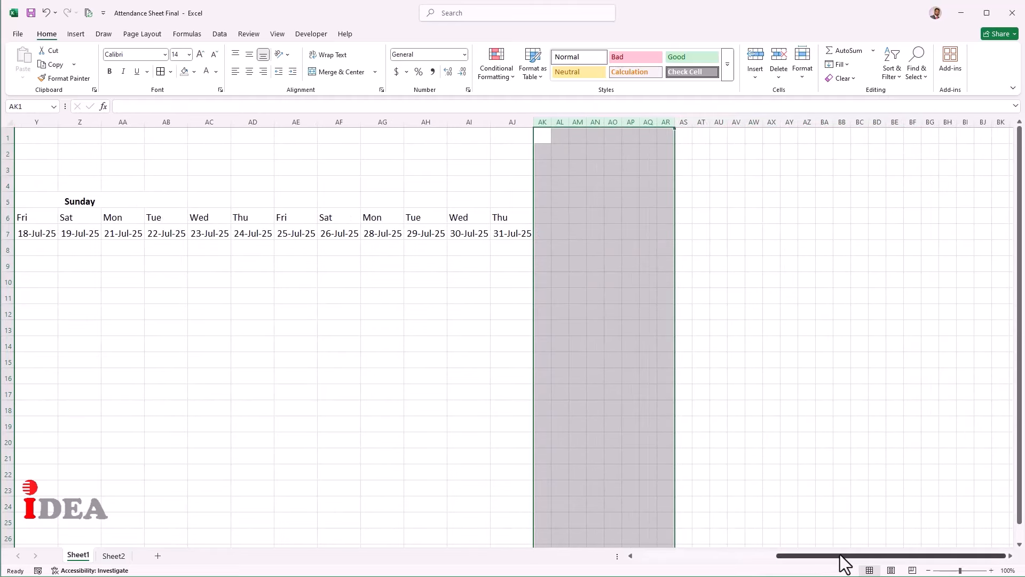
Set the month to February and autofit the widths of columns J through AJ
drag(838, 557, 238, 535)
click(233, 203)
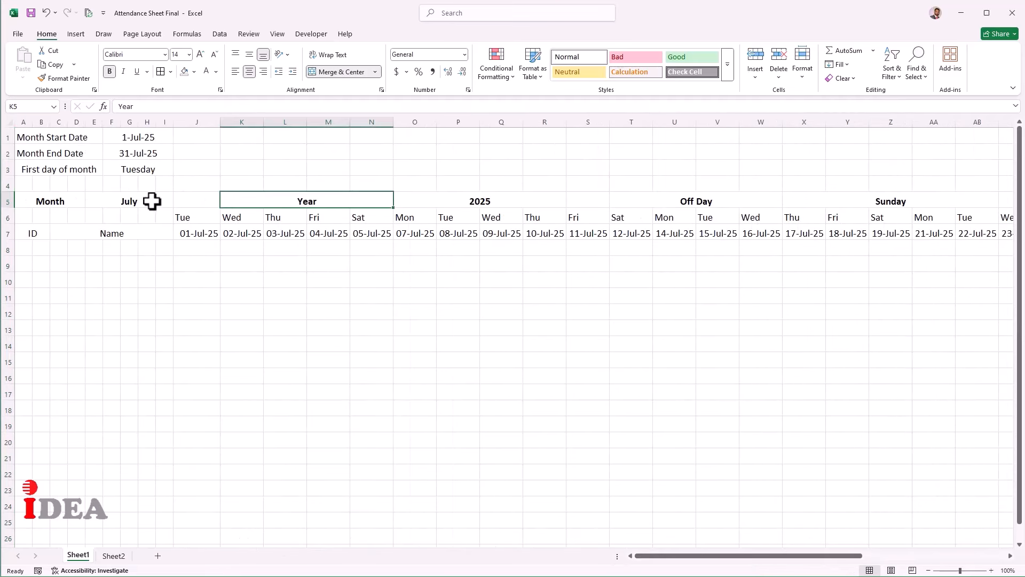
click(163, 202)
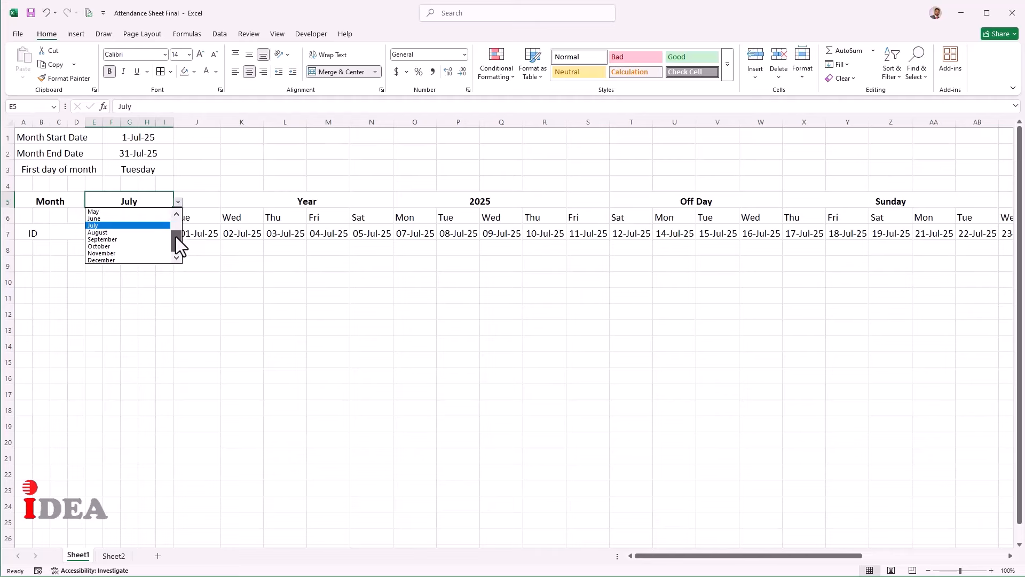
drag(175, 236, 177, 217)
click(118, 219)
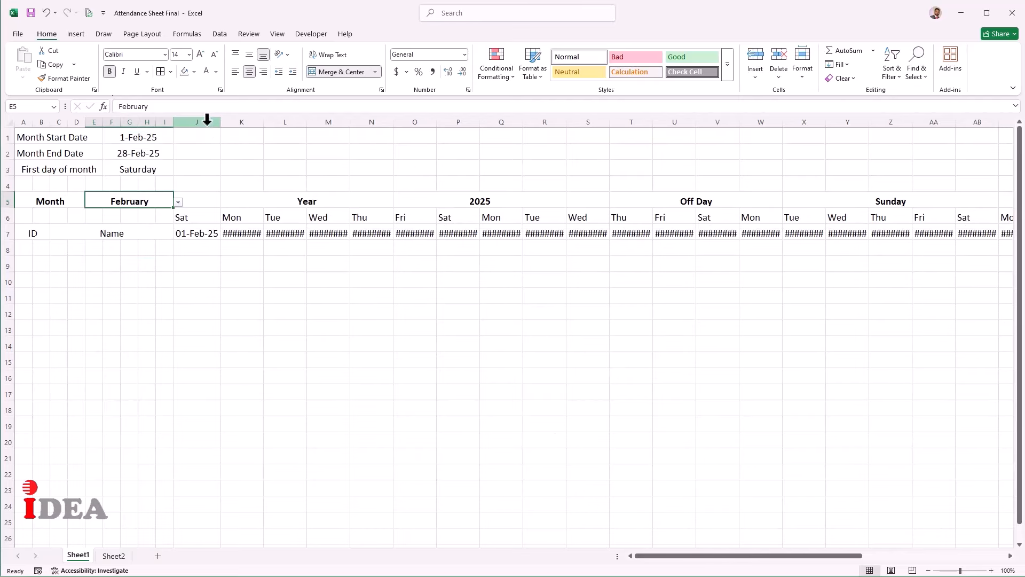
drag(208, 121, 920, 129)
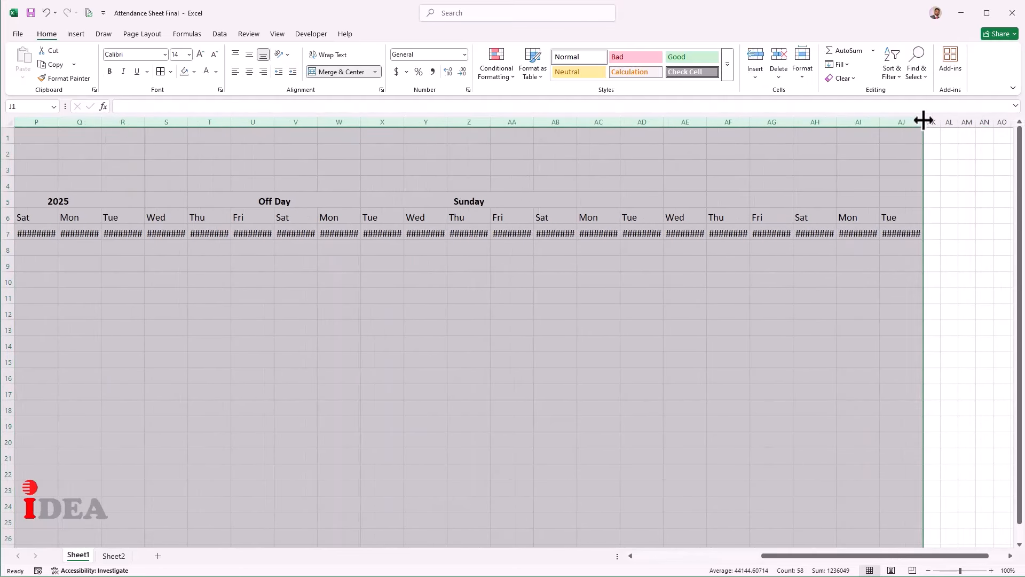
double_click(923, 120)
Examine the end of the February date row for dates that run past the month end date
click(796, 237)
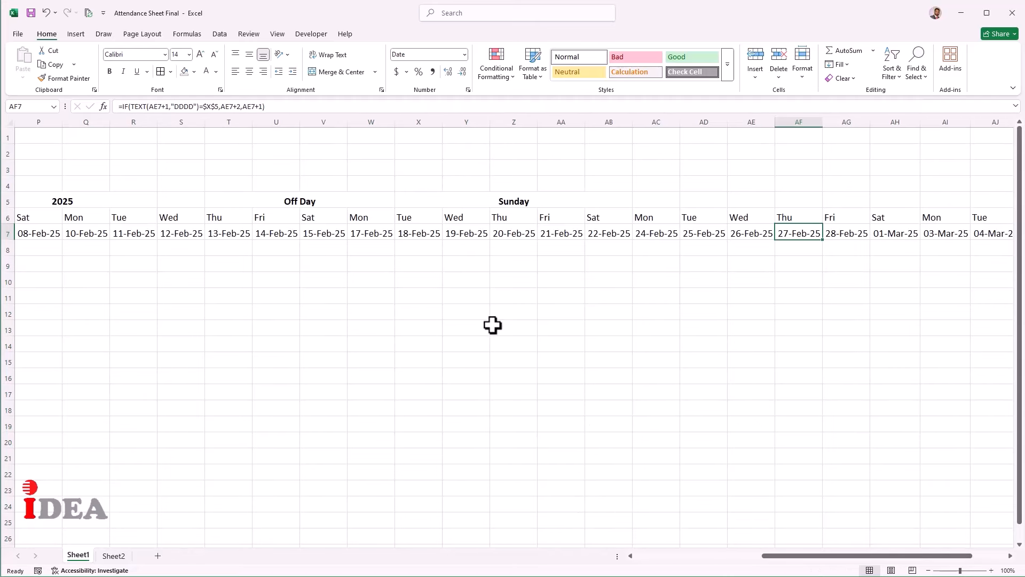
click(459, 237)
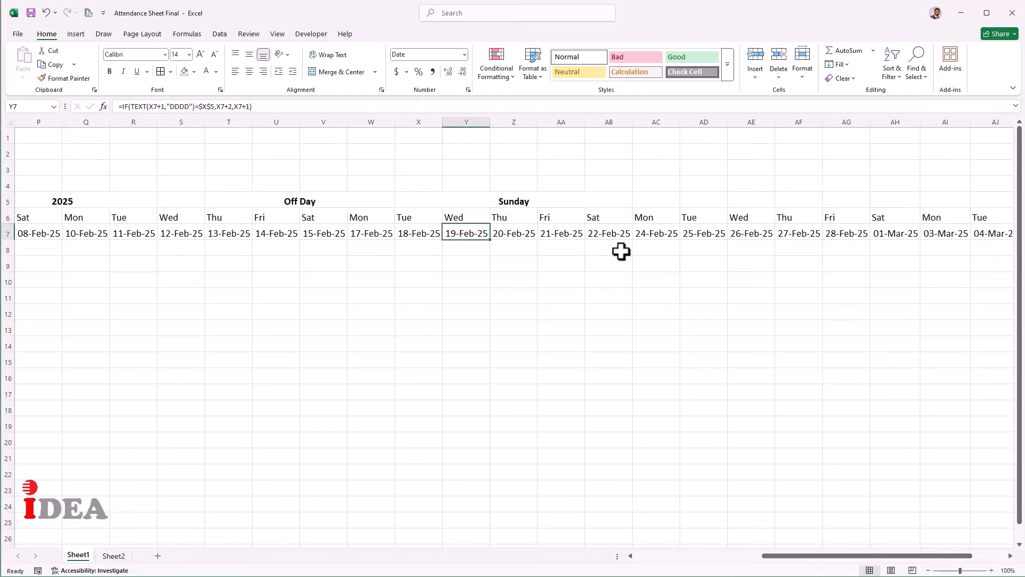
click(820, 235)
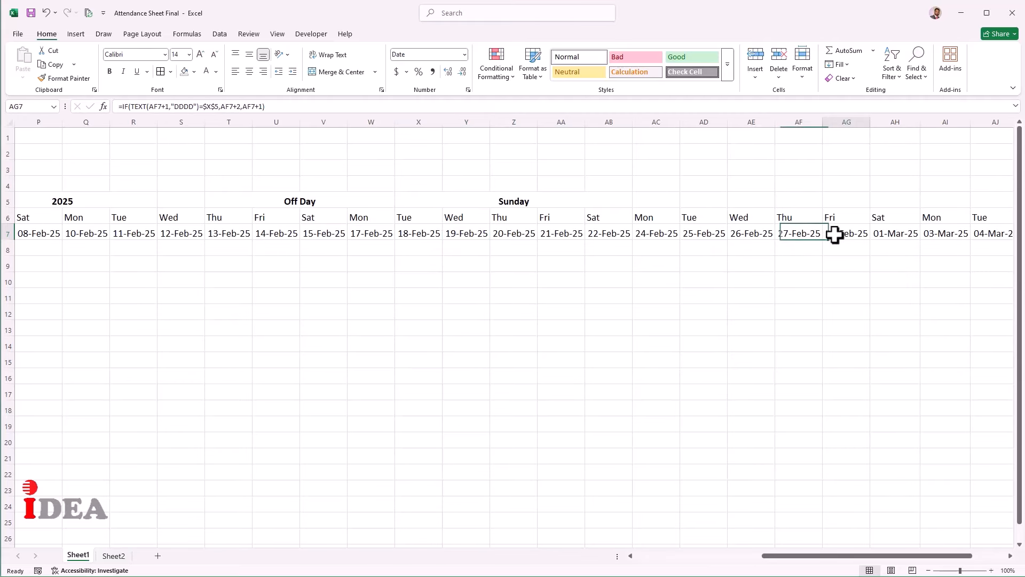
click(863, 235)
click(905, 234)
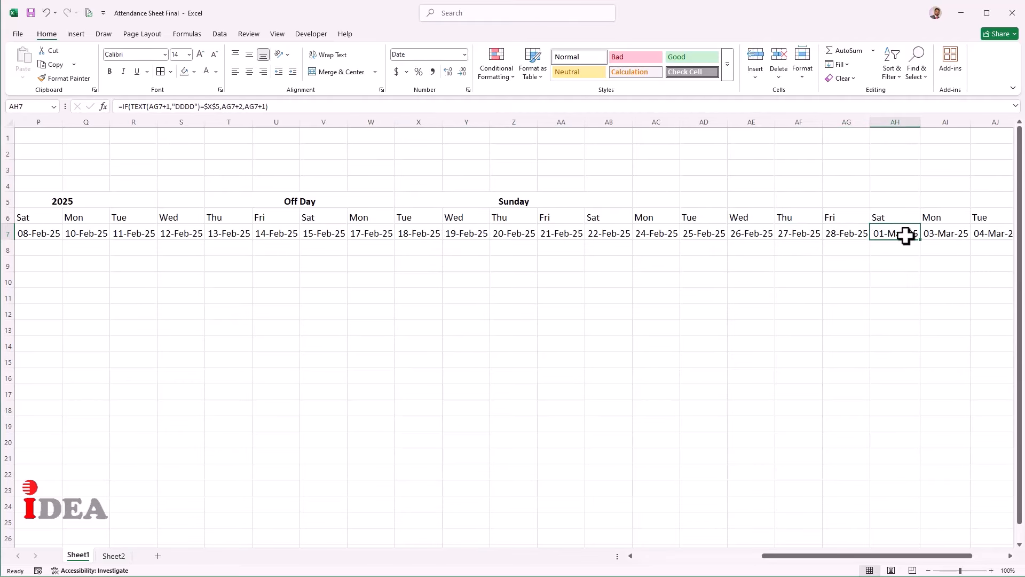
click(958, 238)
click(997, 235)
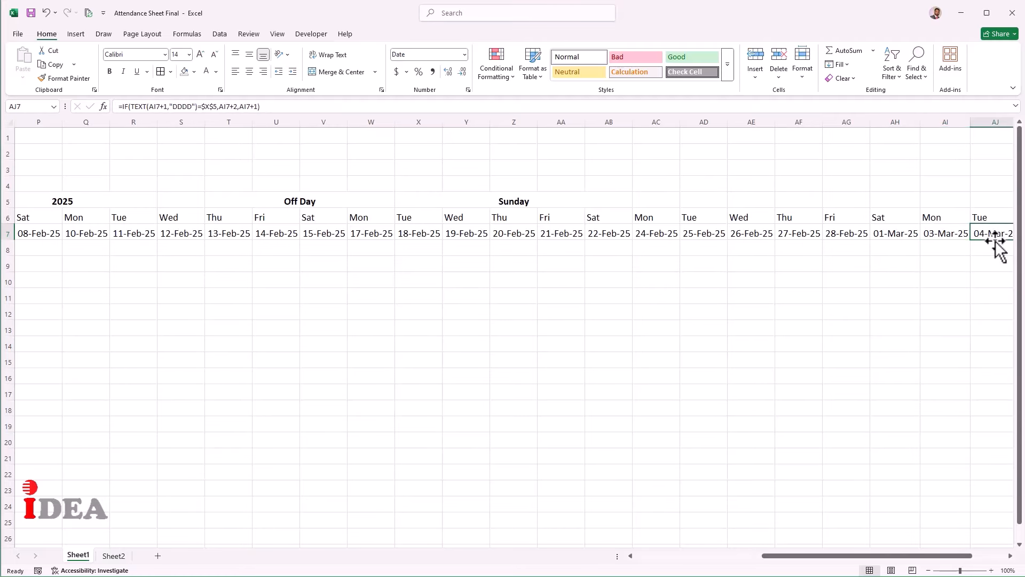
drag(911, 554, 636, 556)
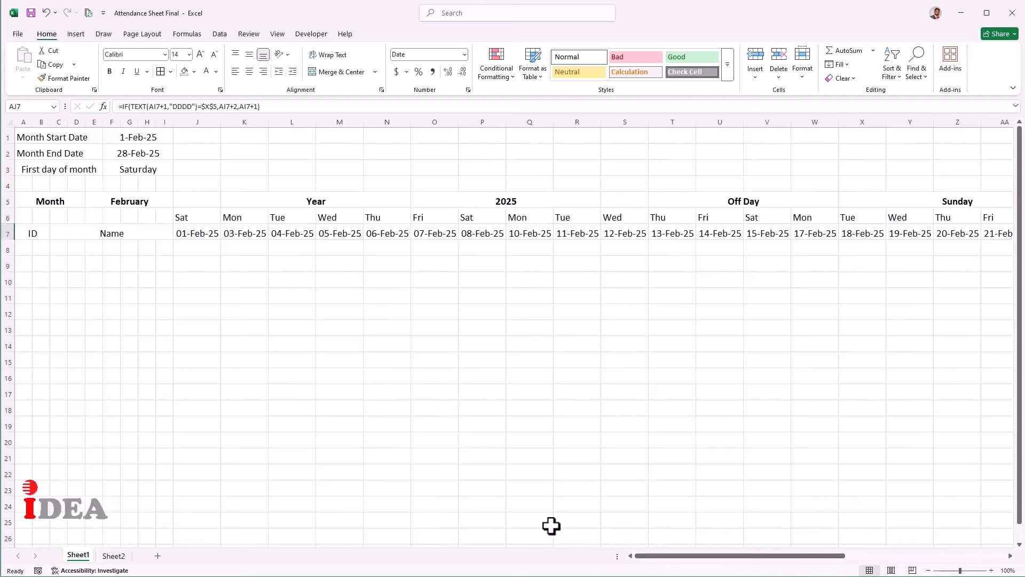
Change the K7 formula to =IF(IF(TEXT(J7+1,"DDDD")=$X$5,J7+2,J7+1)<=F2,IF(TEXT(J7+1,"DDDD")=$X$5,J7+2,J7+1),"") to leave dates past the month end blank
click(244, 233)
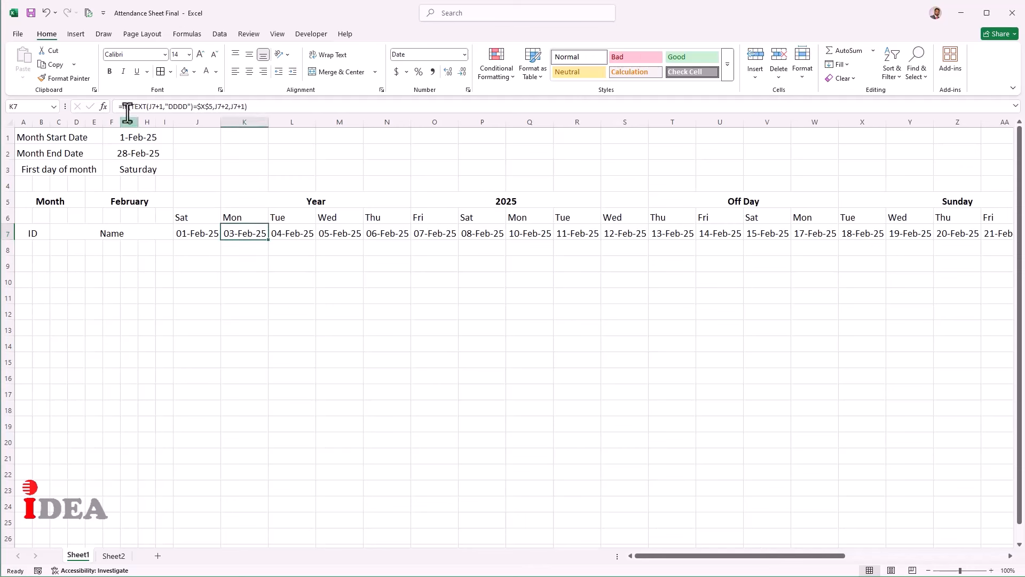
key(F2)
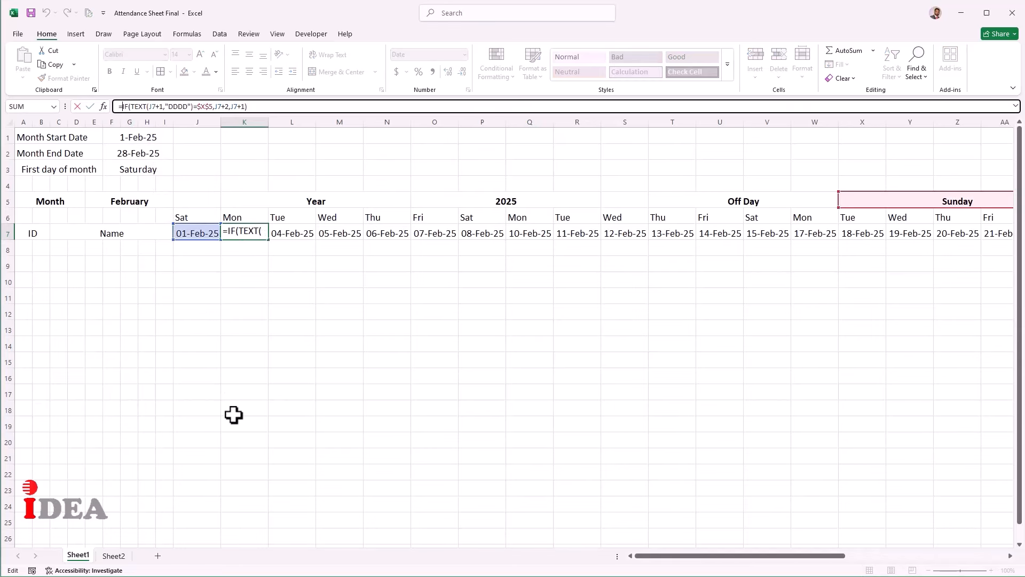
text(if)
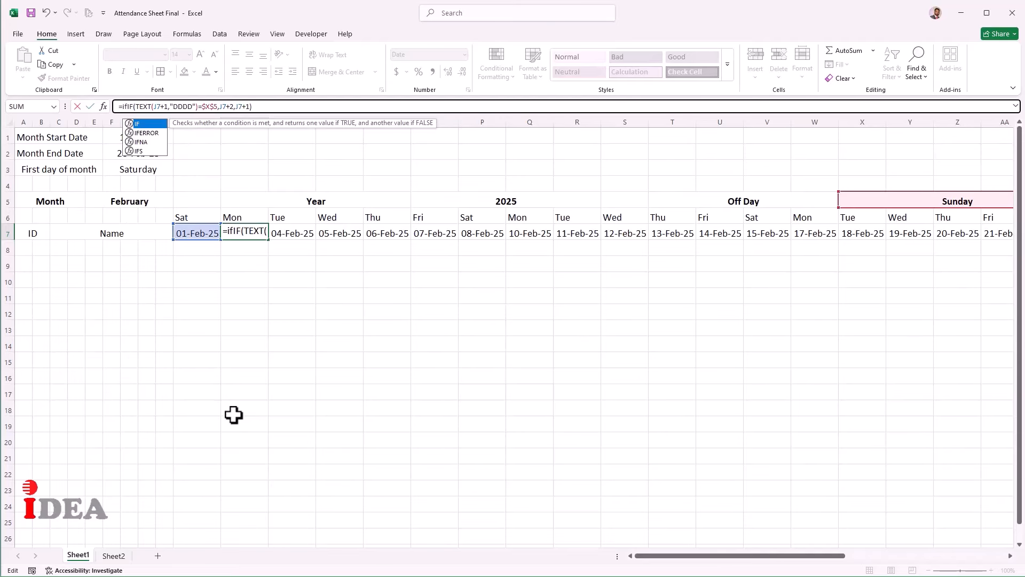
text(()
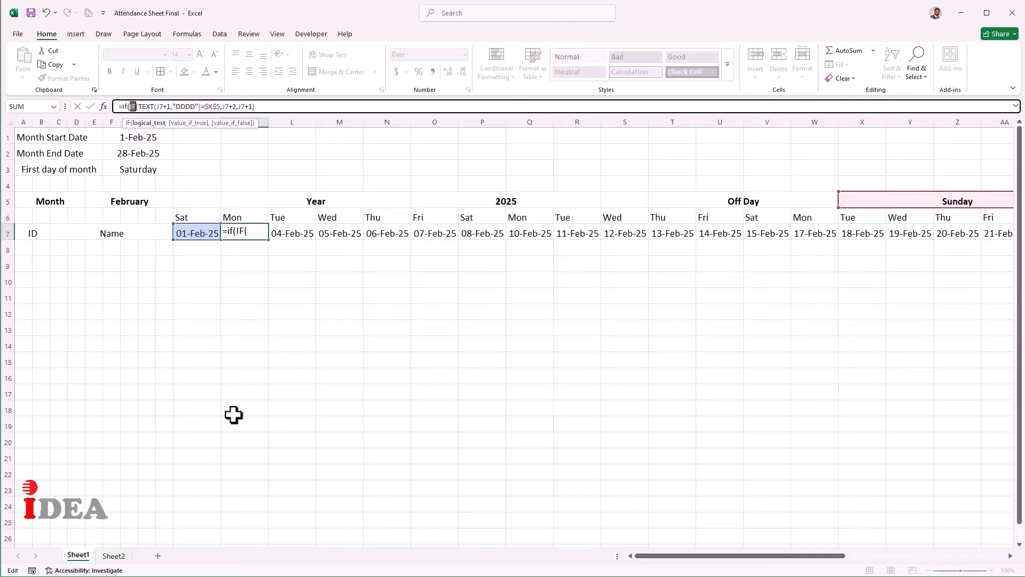
key(shift+Right)
key(shift+Right)
key(shift+Right)
key(shift+Right)
key(shift+Right)
key(shift+Right)
key(shift+Right)
key(shift+Right)
key(shift+Right)
key(shift+Right)
key(shift+Right)
key(shift+Right)
key(shift+Right)
key(shift+Right)
key(shift+Right)
key(shift+Right)
key(shift+Right)
key(shift+Right)
key(shift+Right)
key(shift+Right)
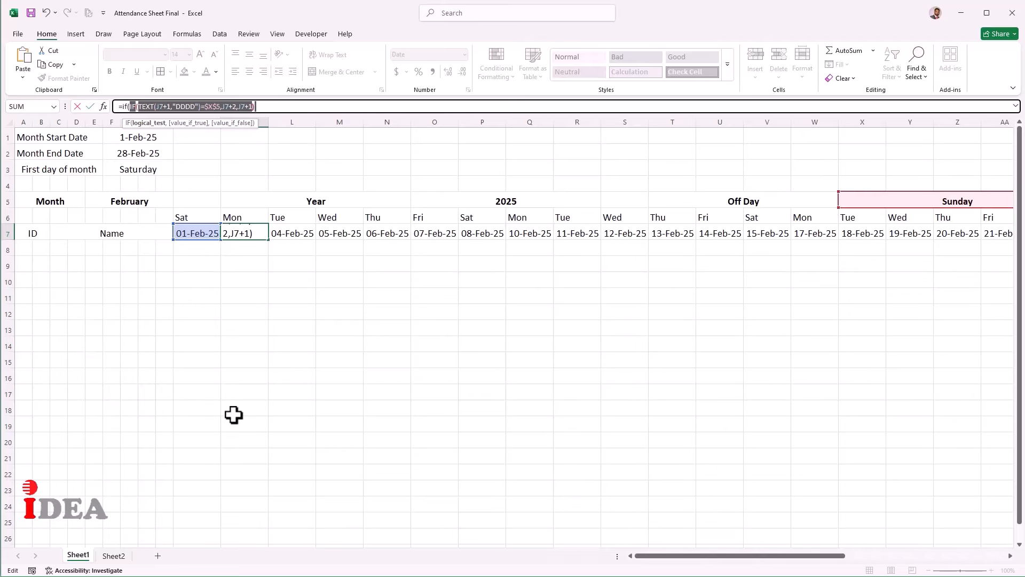
key(Right)
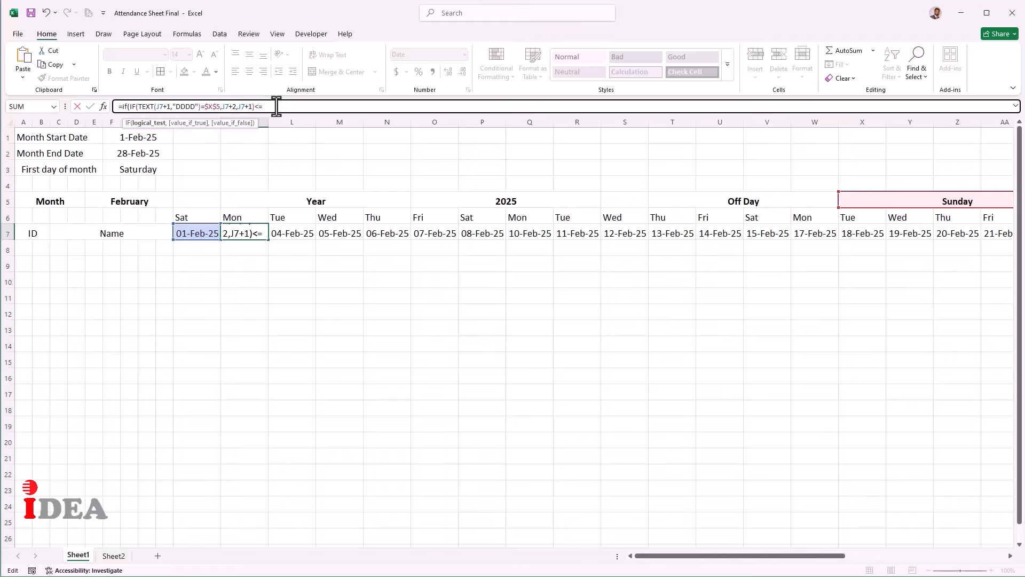
click(136, 156)
text(,)
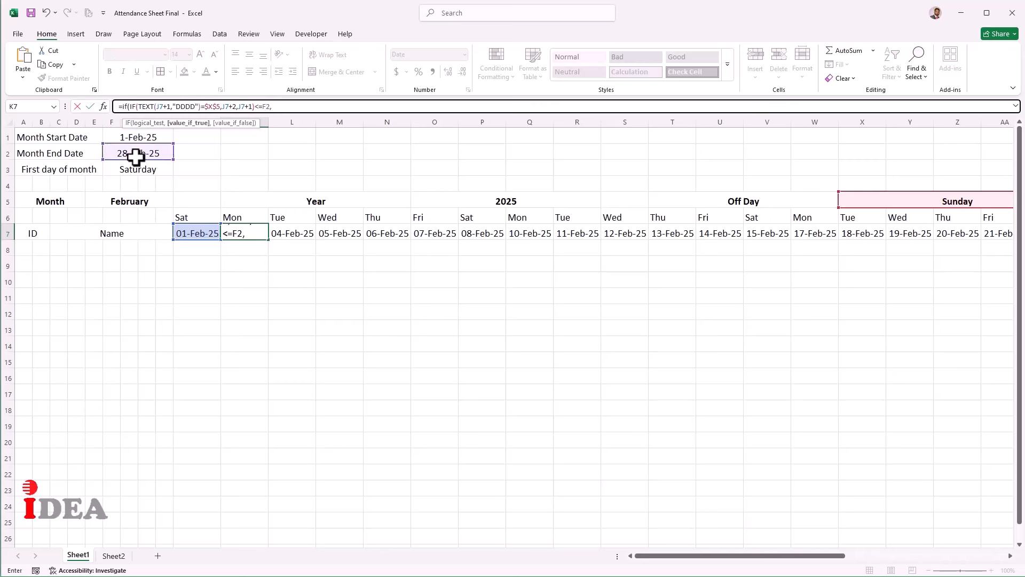
key(ctrl+v)
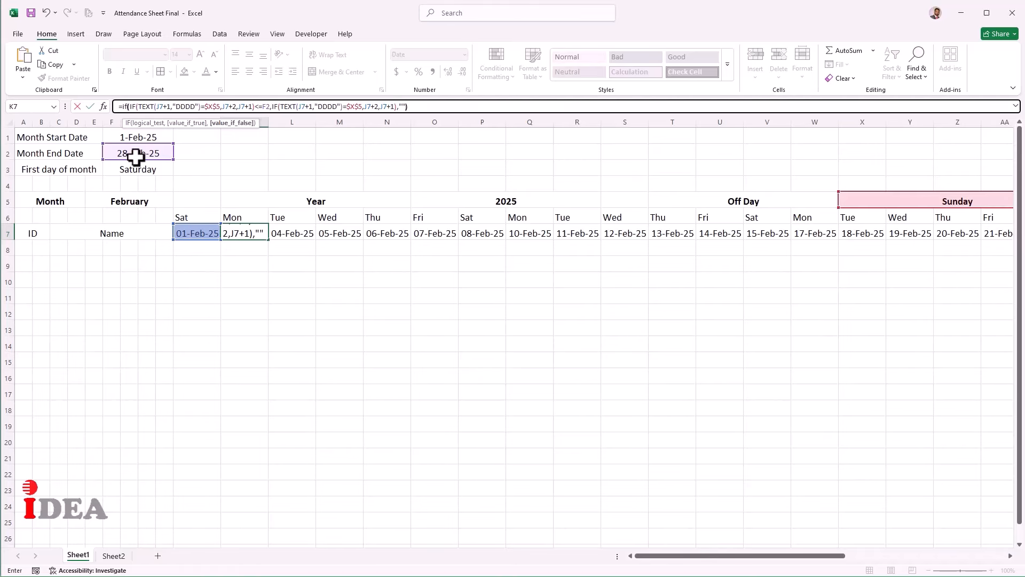
key(Return)
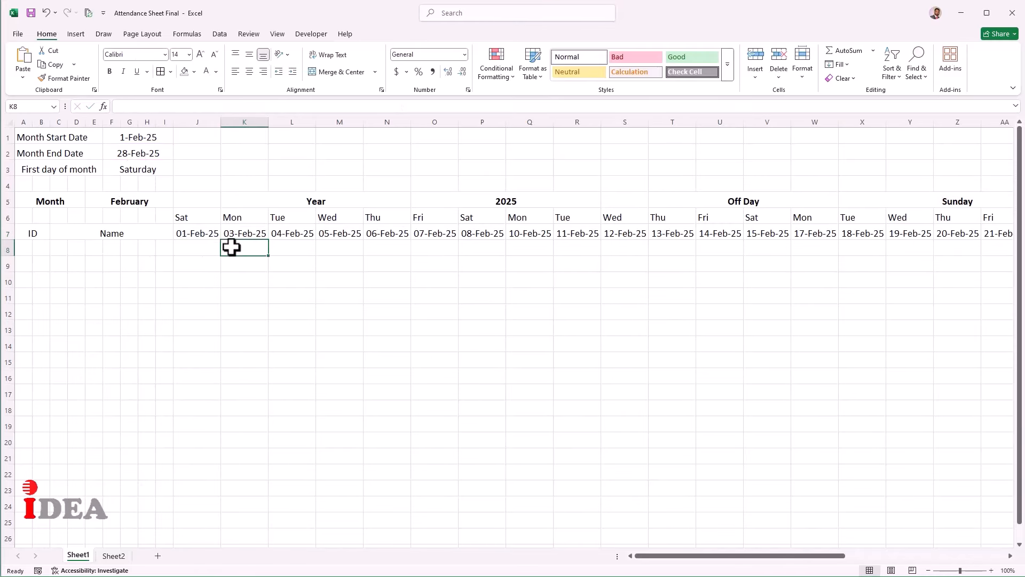
Fill the revised K7 date formula across to AJ7 and return to the start of the row
click(245, 233)
click(268, 242)
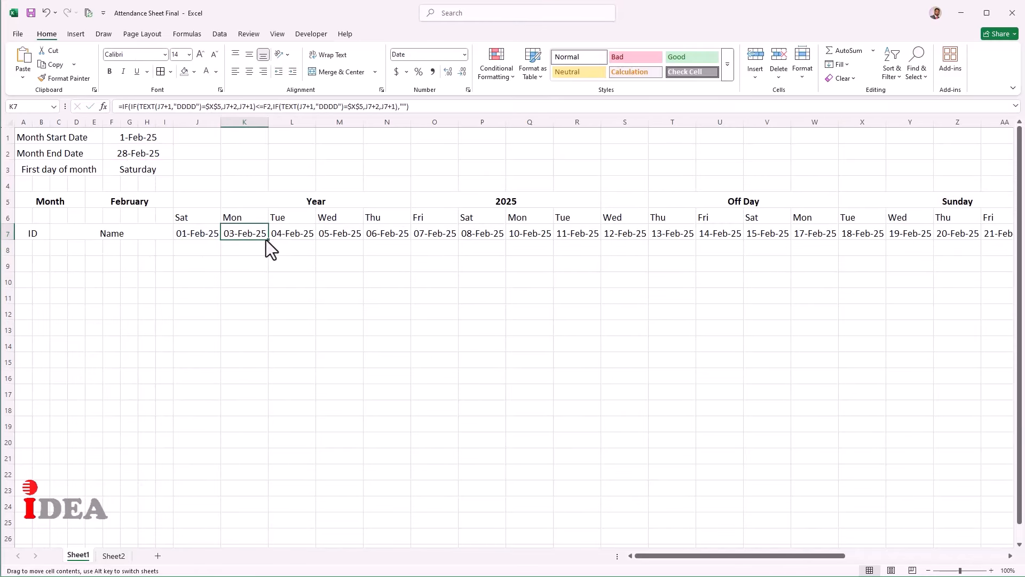
drag(272, 242, 951, 245)
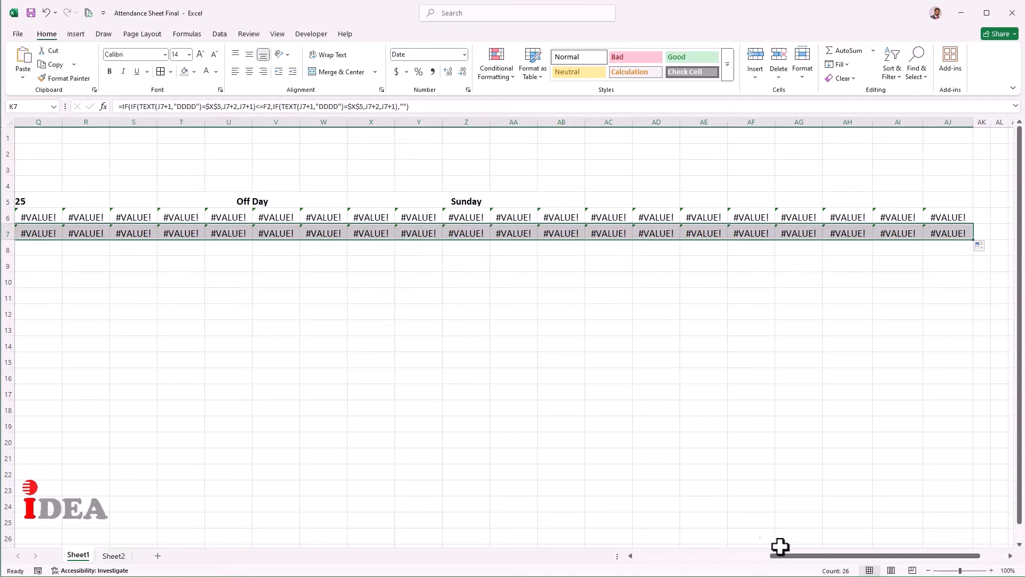
drag(806, 558, 652, 553)
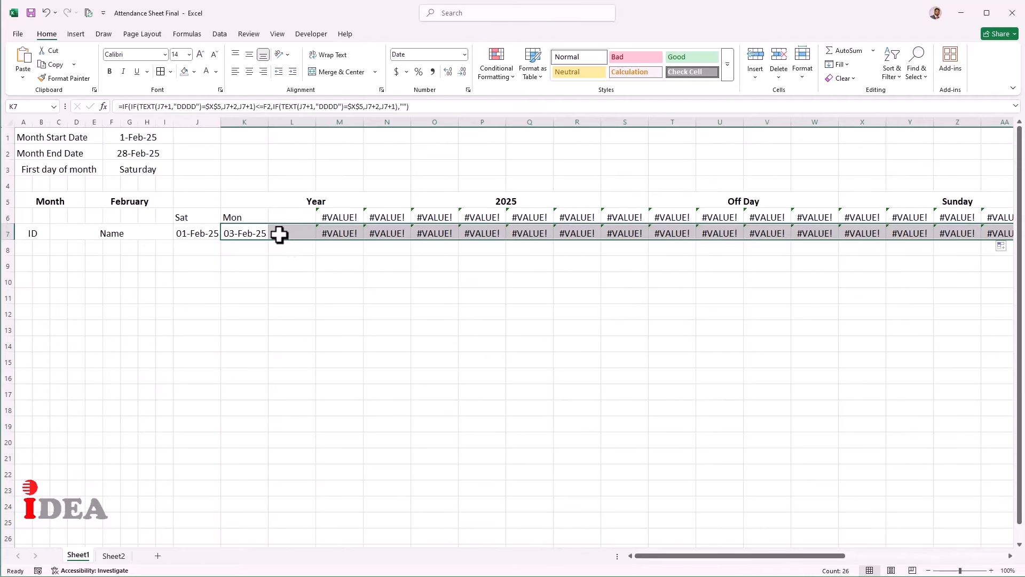
Make the month end date reference in the K7 formula absolute as $F$2
click(248, 237)
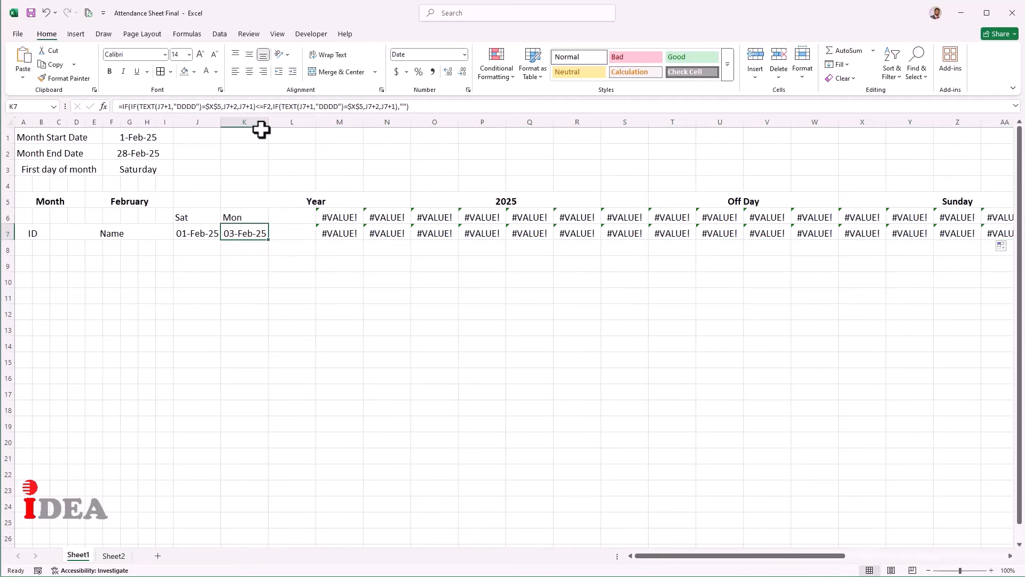
click(268, 108)
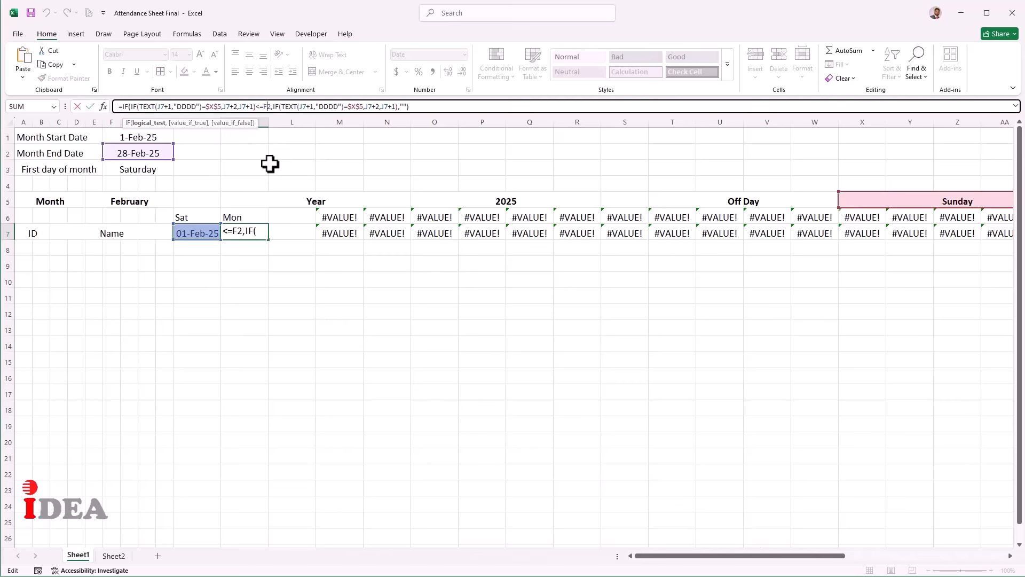
key(F4)
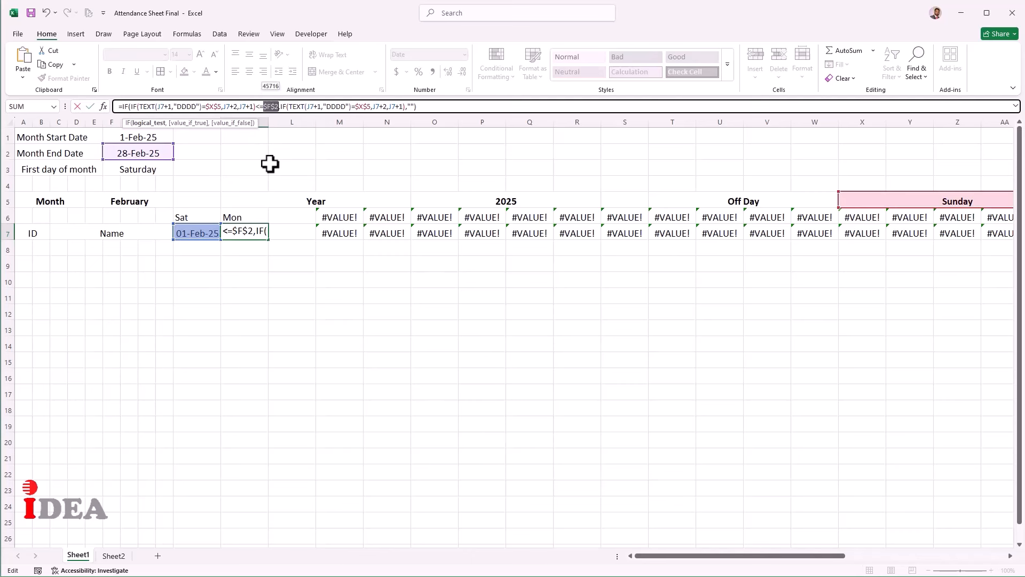
key(Return)
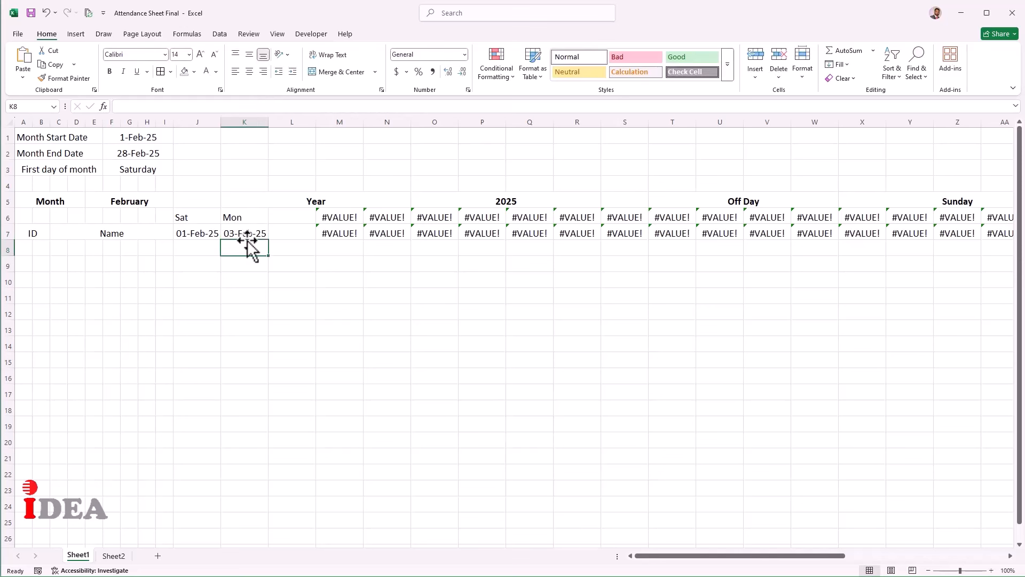
Fill the corrected K7 formula across to AJ7 and check the formulas in the cells from AG7 to AJ7
click(264, 238)
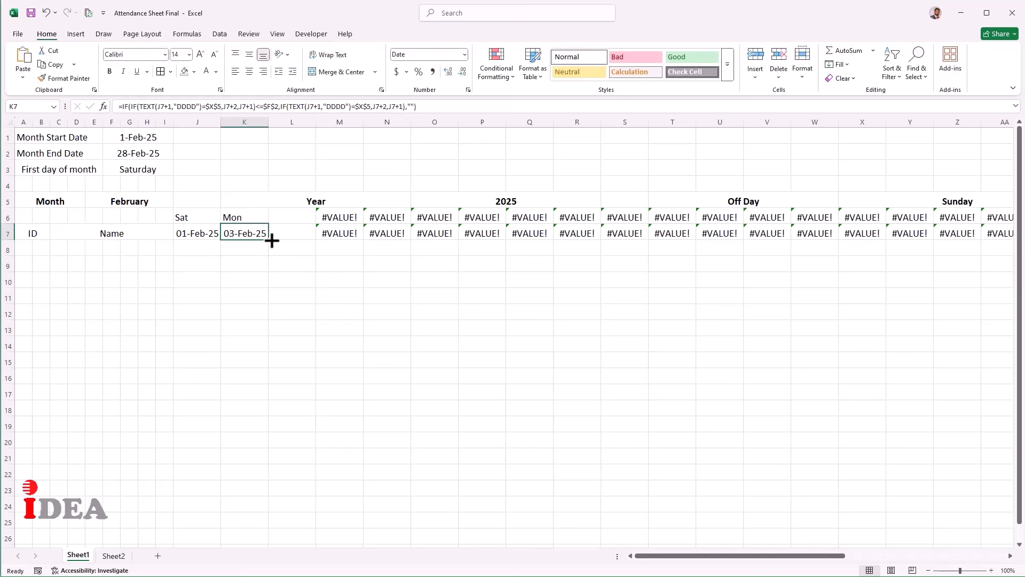
drag(272, 241, 959, 238)
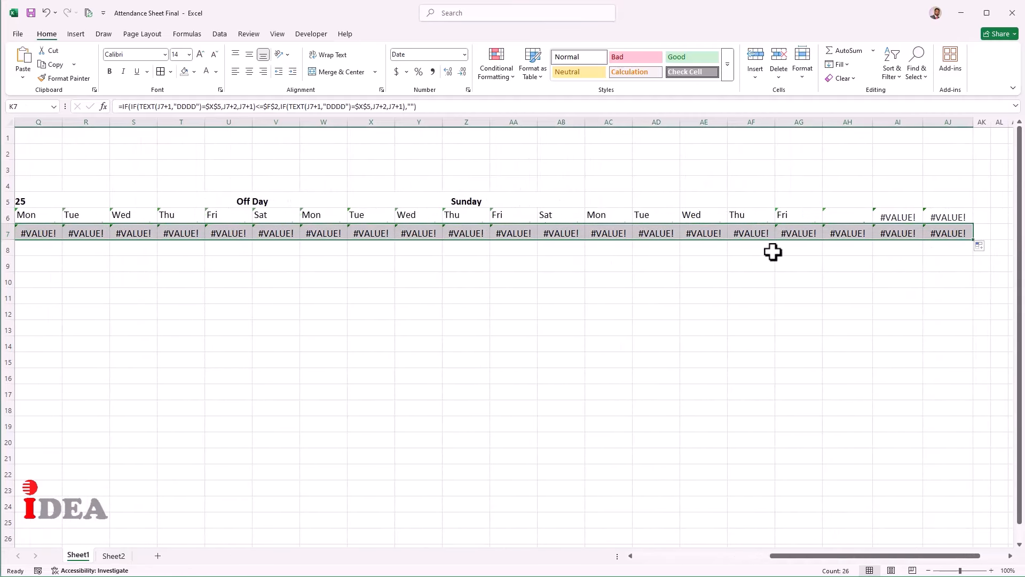
click(814, 235)
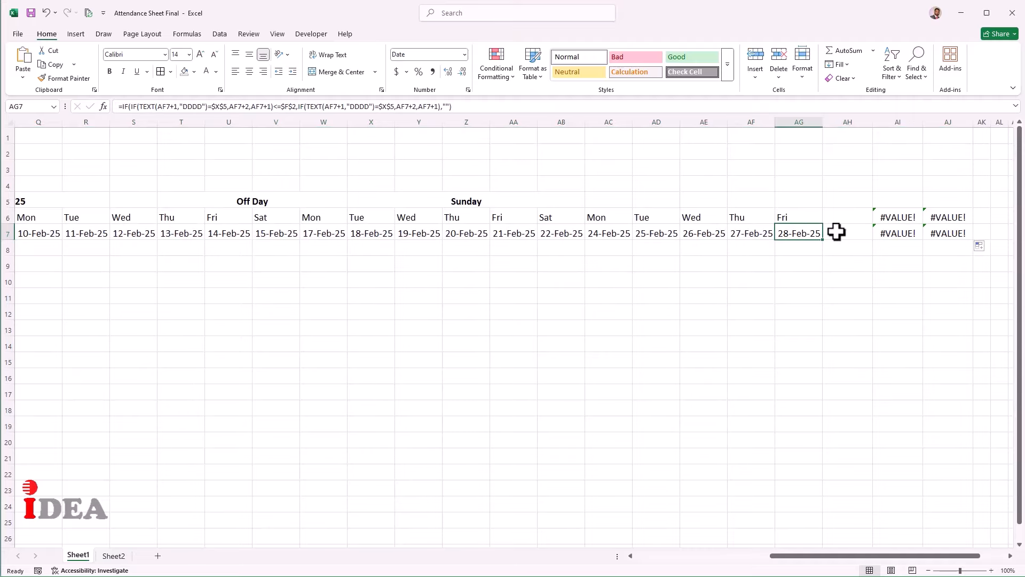
click(837, 233)
click(894, 235)
click(960, 233)
click(867, 233)
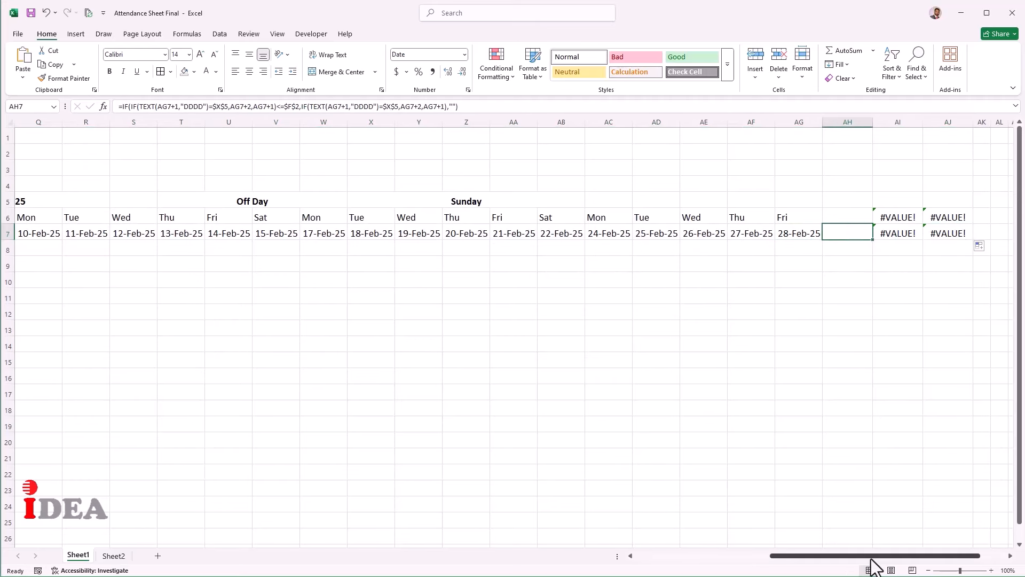
drag(871, 559, 687, 560)
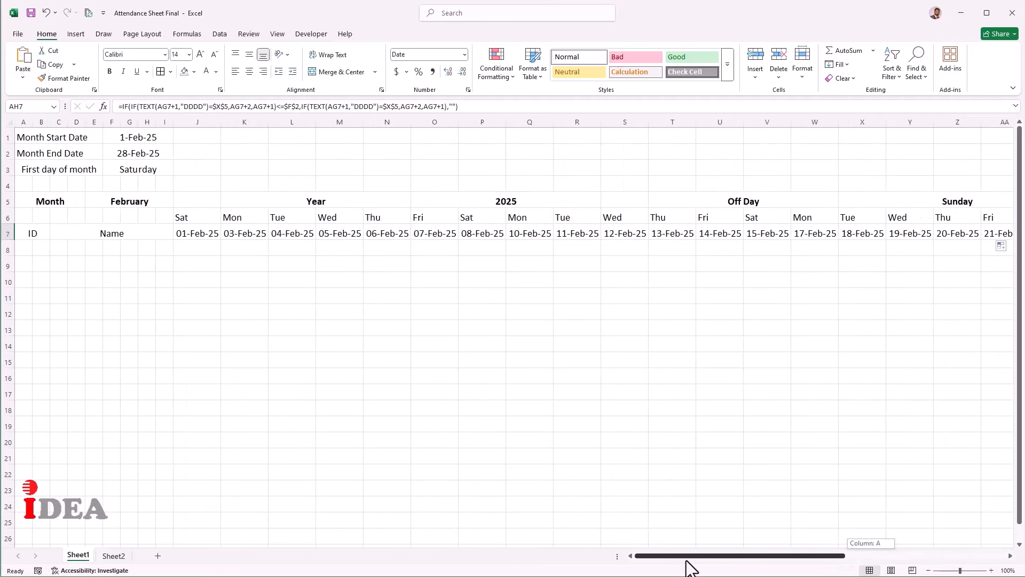
Wrap the whole K7 date formula in IFERROR with an empty string "" as the error value
click(235, 234)
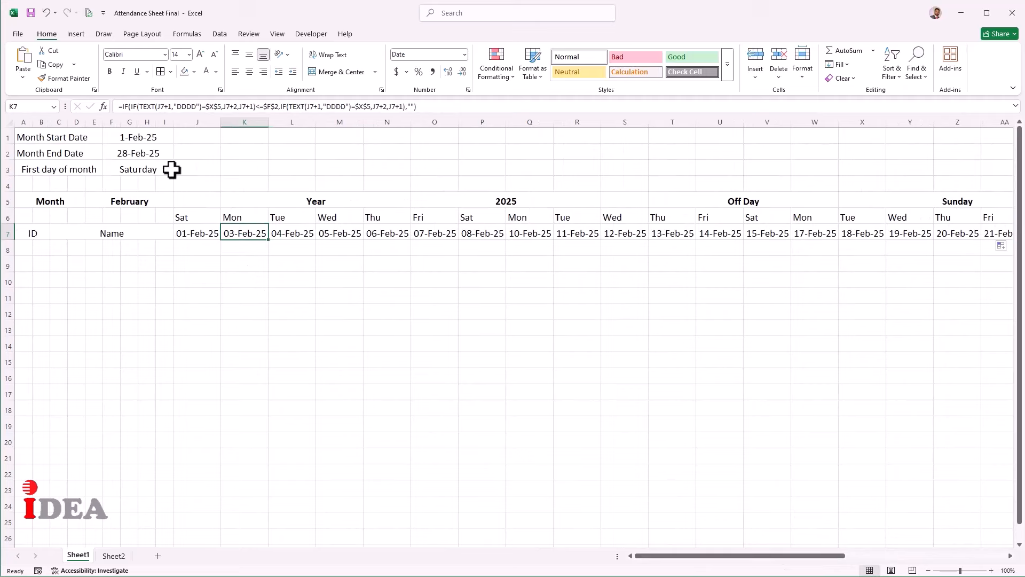
click(122, 107)
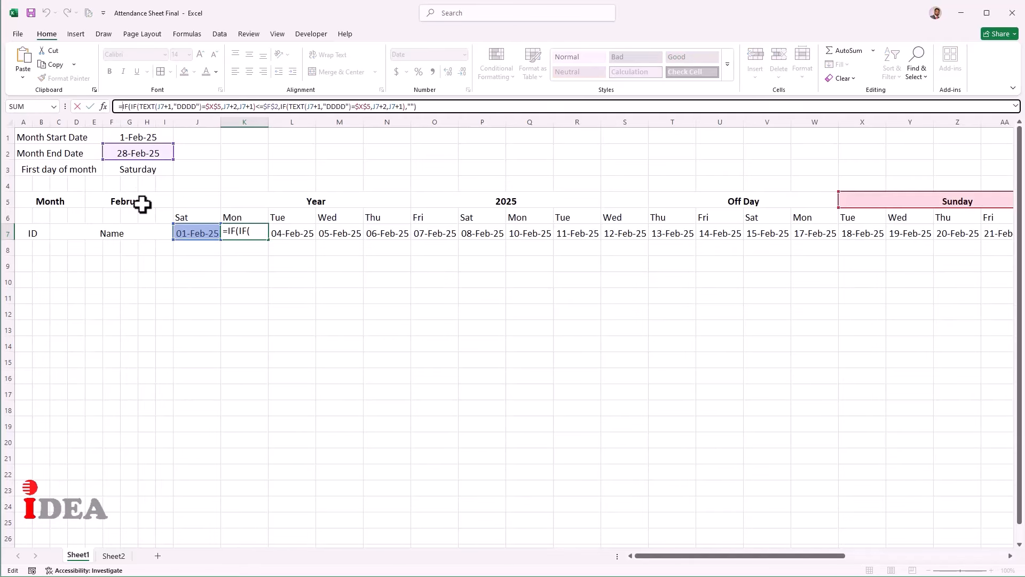
text(if)
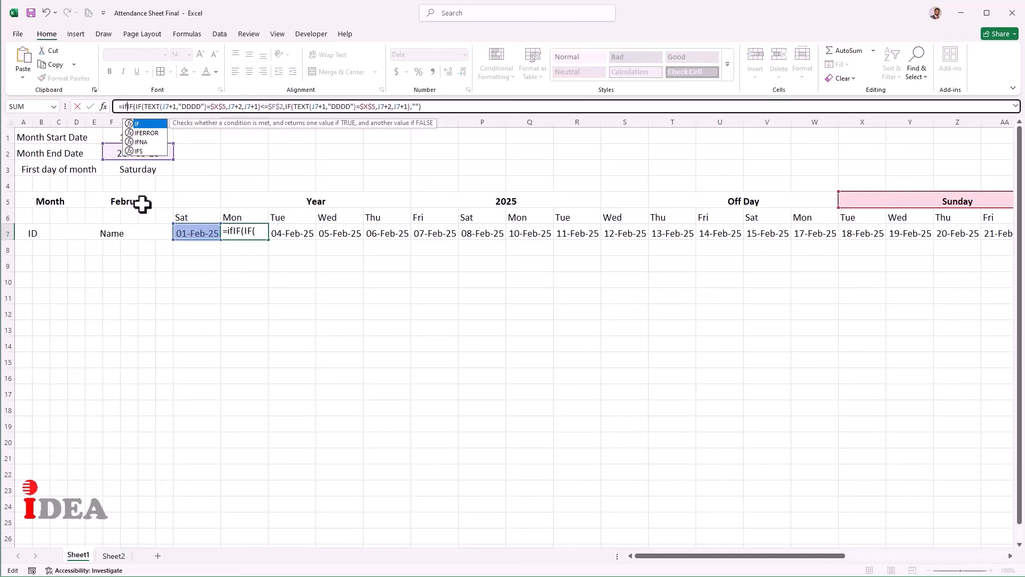
text(er)
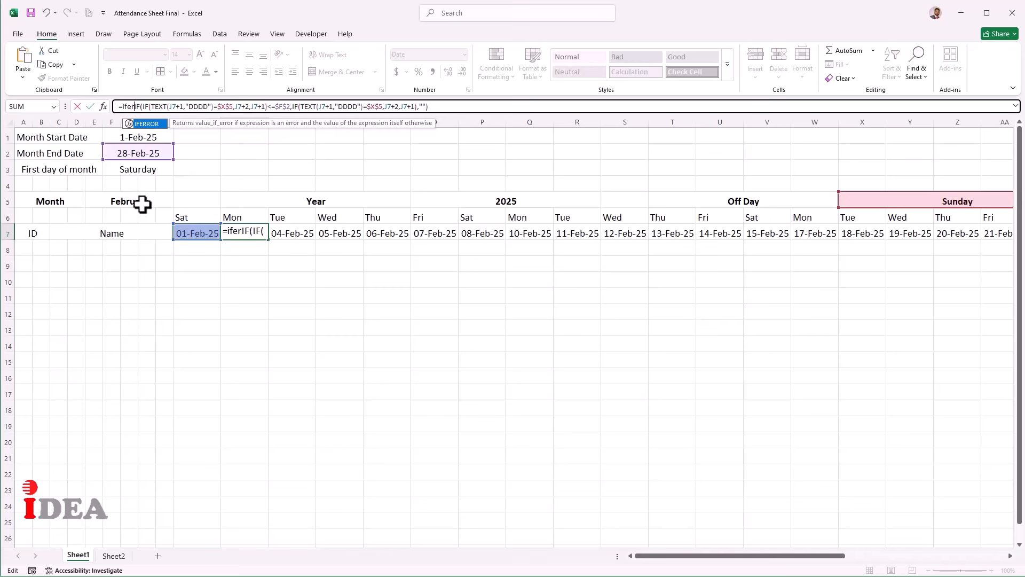
key(Tab)
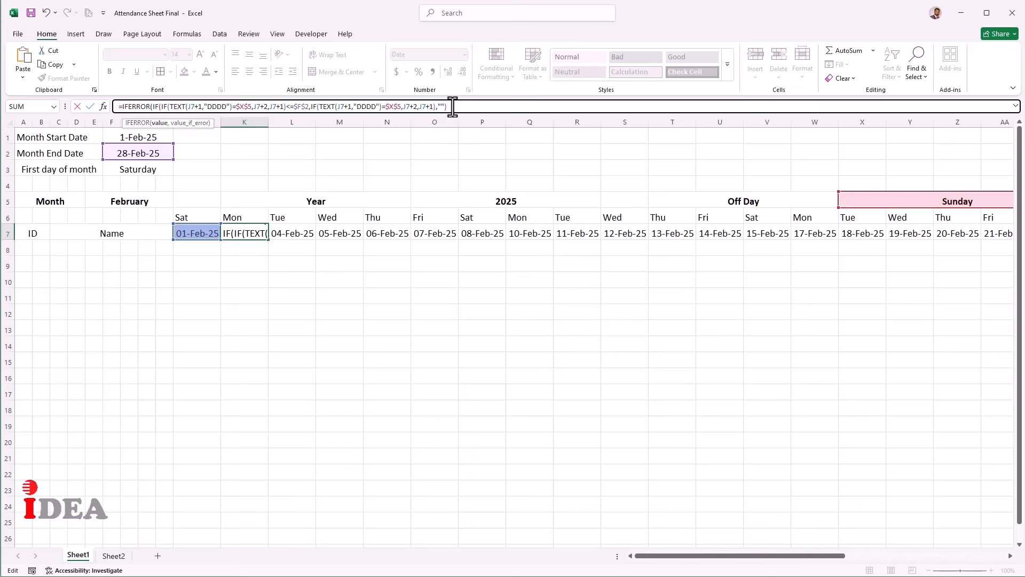
text(,)
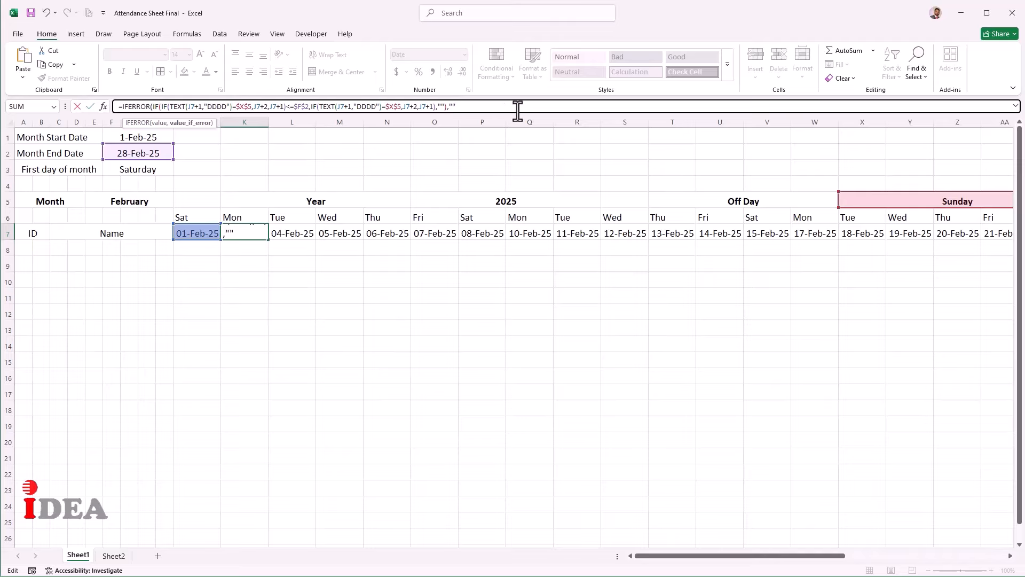
text(""))
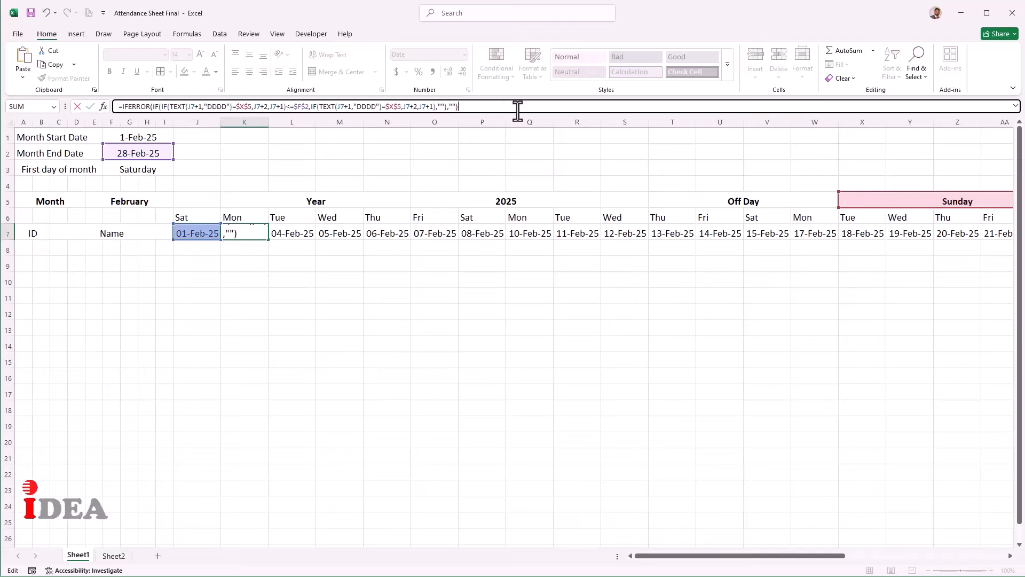
key(Return)
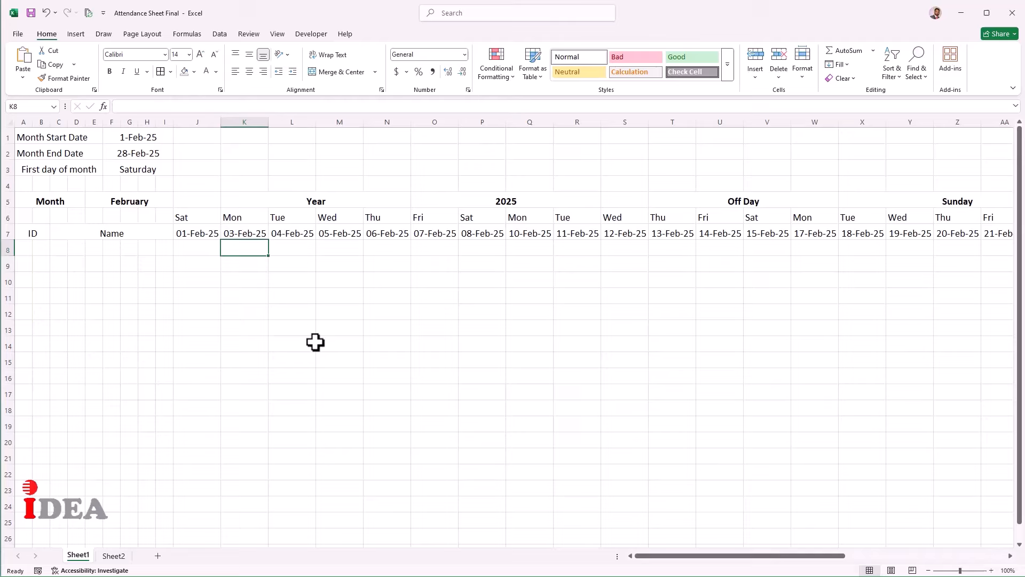
Fill the IFERROR date formula from K7 across to AJ7 and return to the start of the row
click(263, 235)
drag(271, 241, 956, 237)
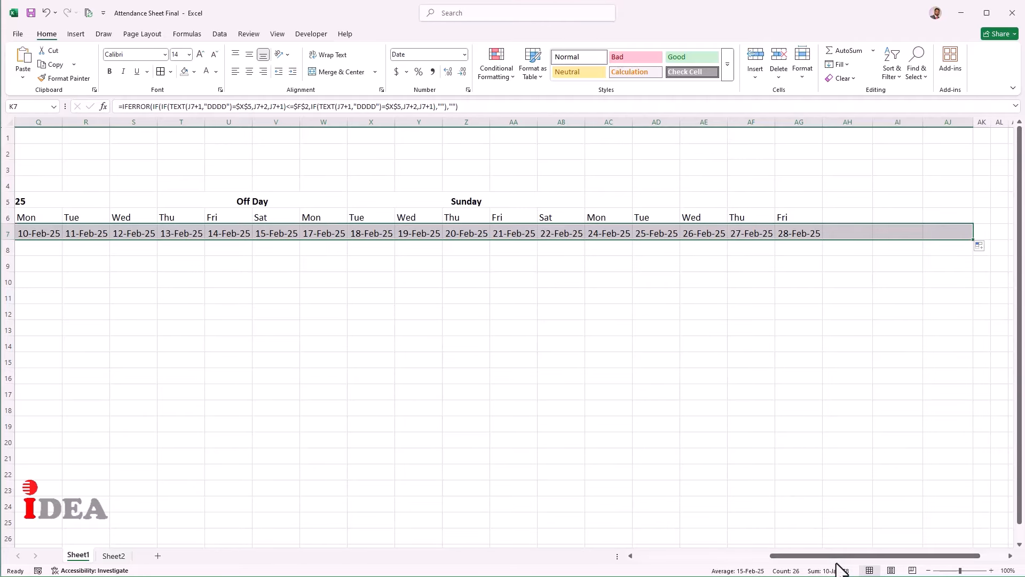
drag(837, 558, 650, 557)
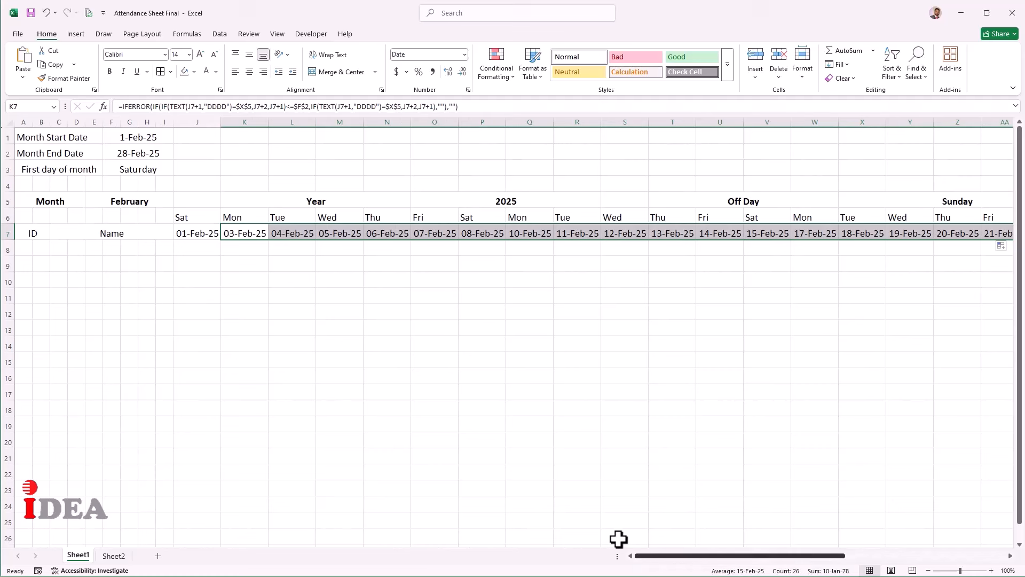
Format the dates in J7:AG7 with the custom number format dd to show only the day number
click(190, 235)
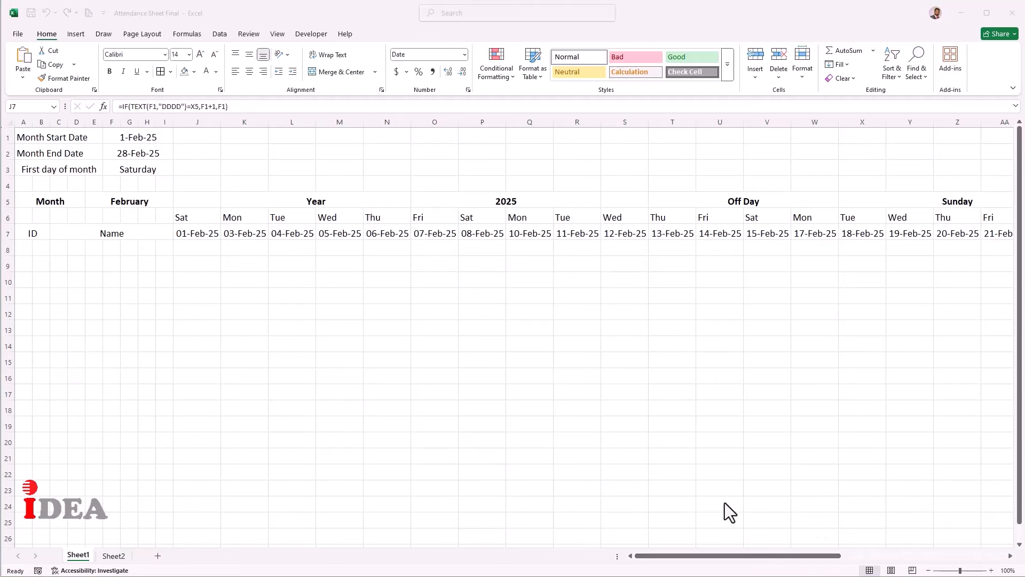
drag(195, 229, 808, 236)
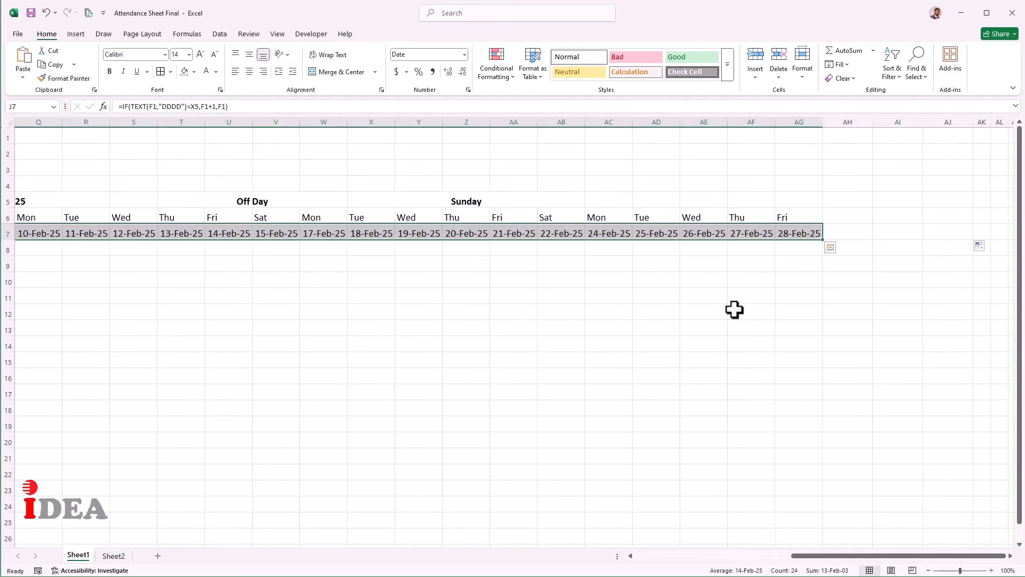
key(ctrl+1)
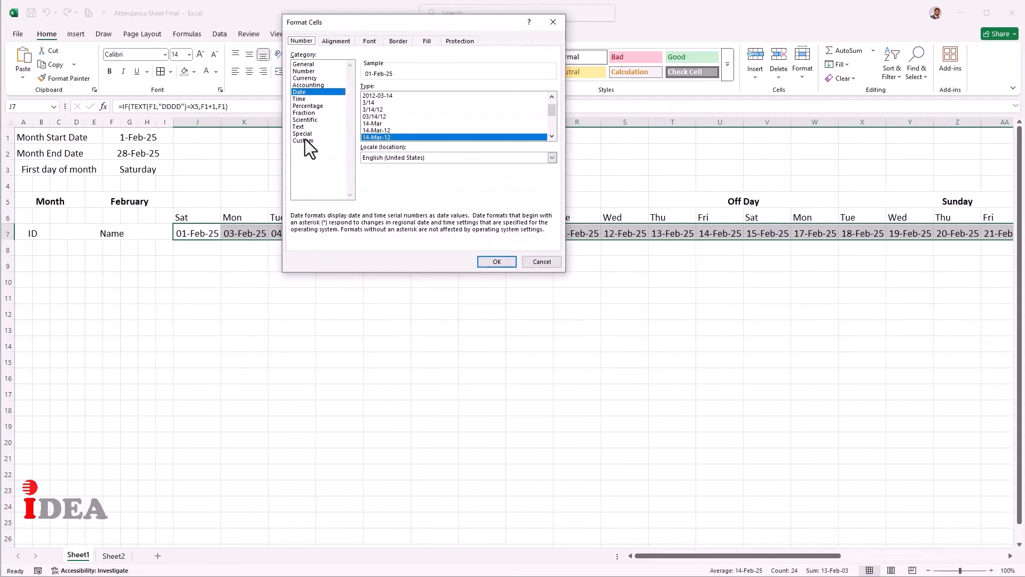
click(303, 141)
drag(445, 96, 352, 98)
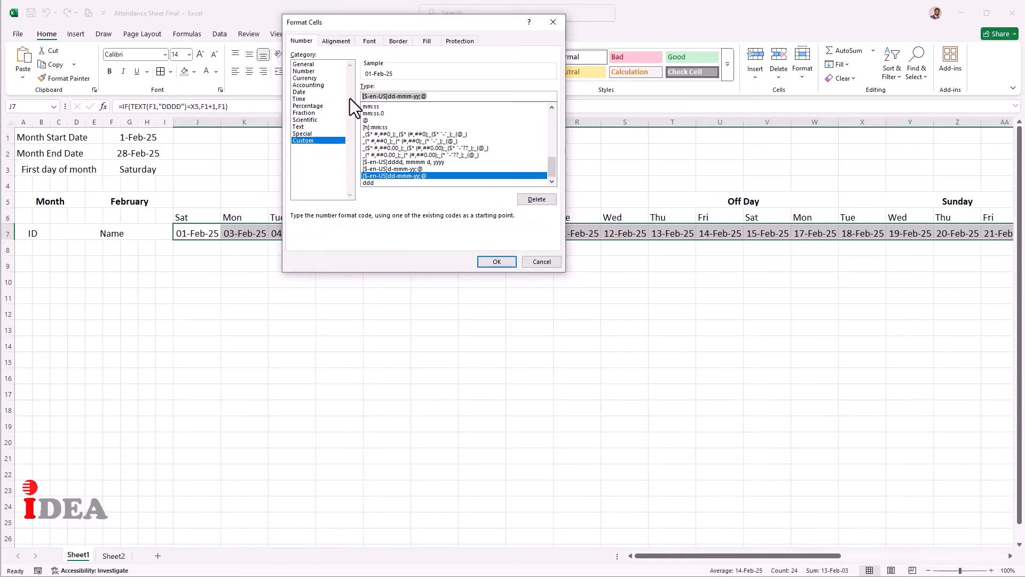
text(dd)
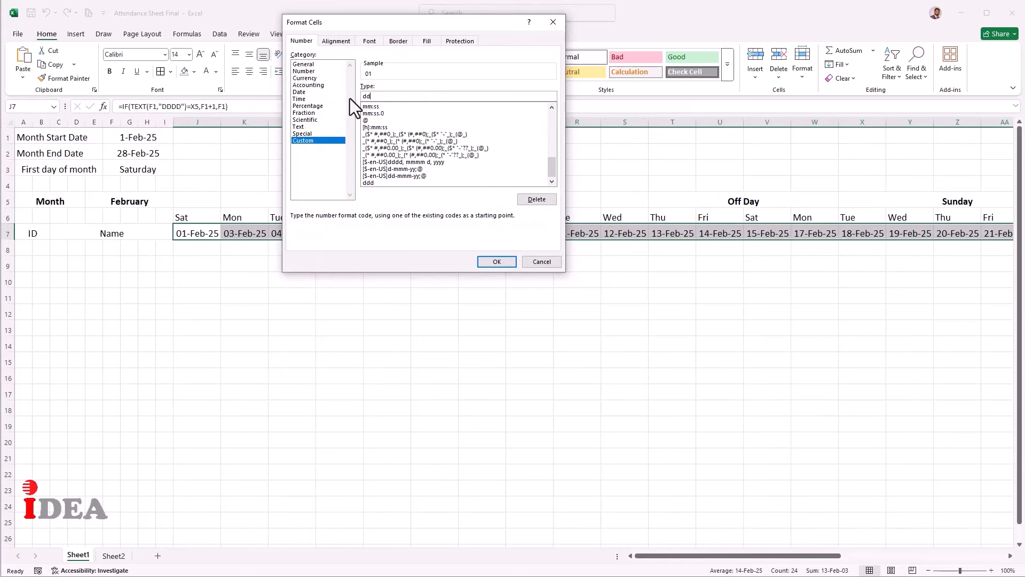
click(497, 262)
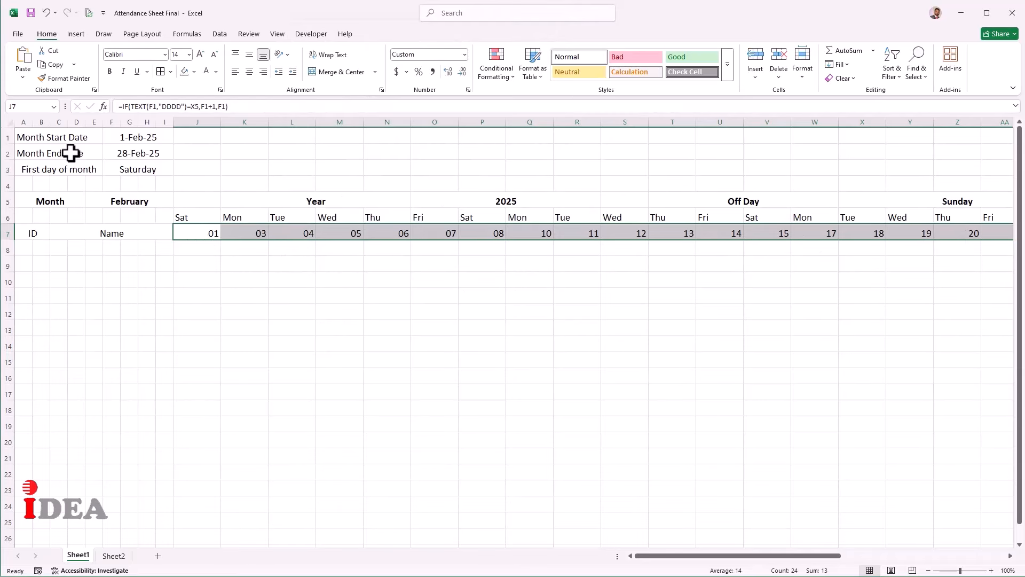
Set the width of all columns in the sheet to 4 and deselect the sheet
click(7, 122)
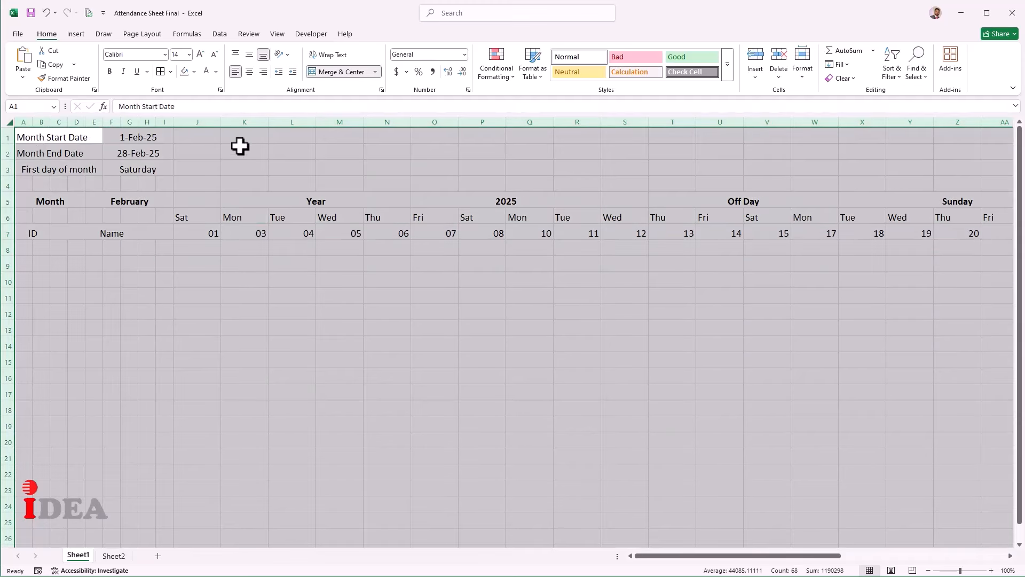
right_click(269, 123)
click(326, 288)
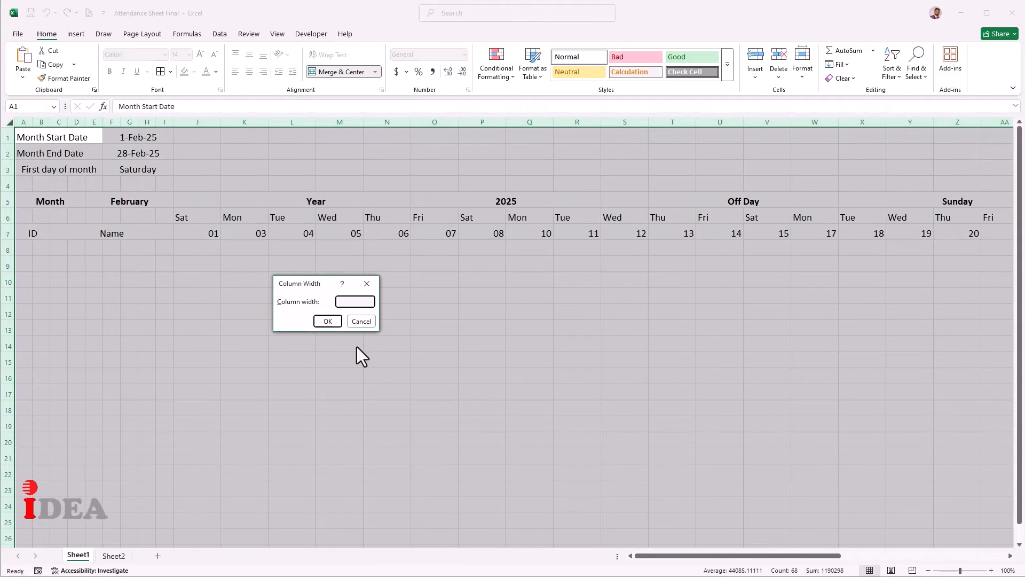
text(4)
click(328, 321)
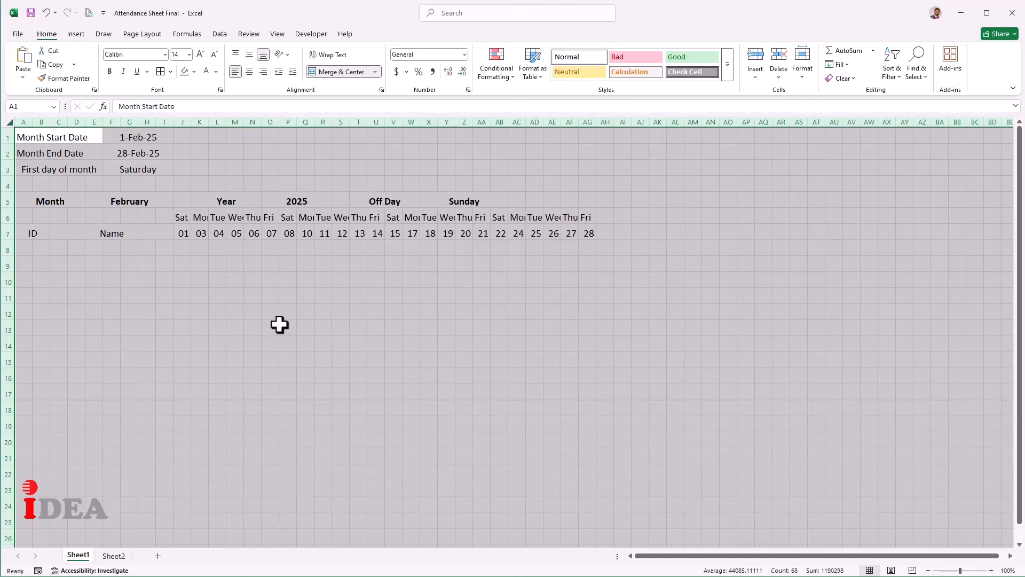
click(267, 298)
Select the month dropdown cell E5
click(165, 201)
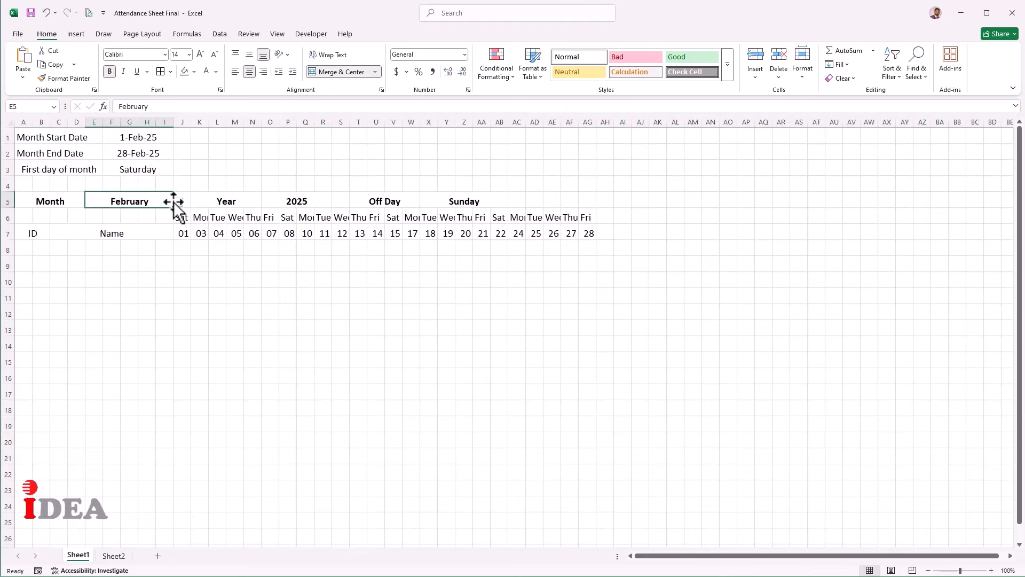
Set the month in E5 to October
click(178, 202)
scroll(178, 245, down, 2)
click(126, 256)
click(209, 269)
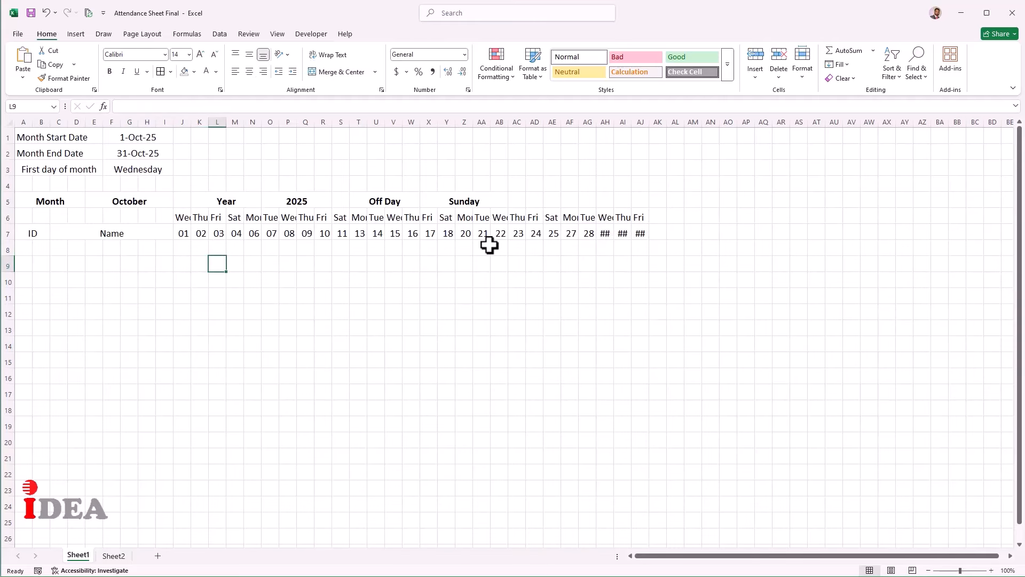
Copy the date cell AG7 with its formula and formatting across to AJ7
click(173, 221)
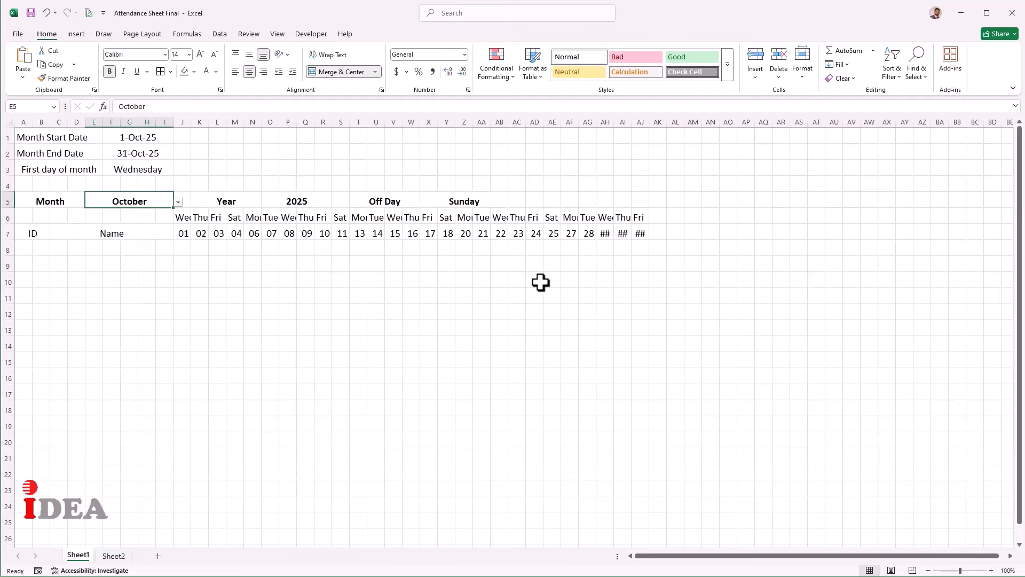
click(593, 233)
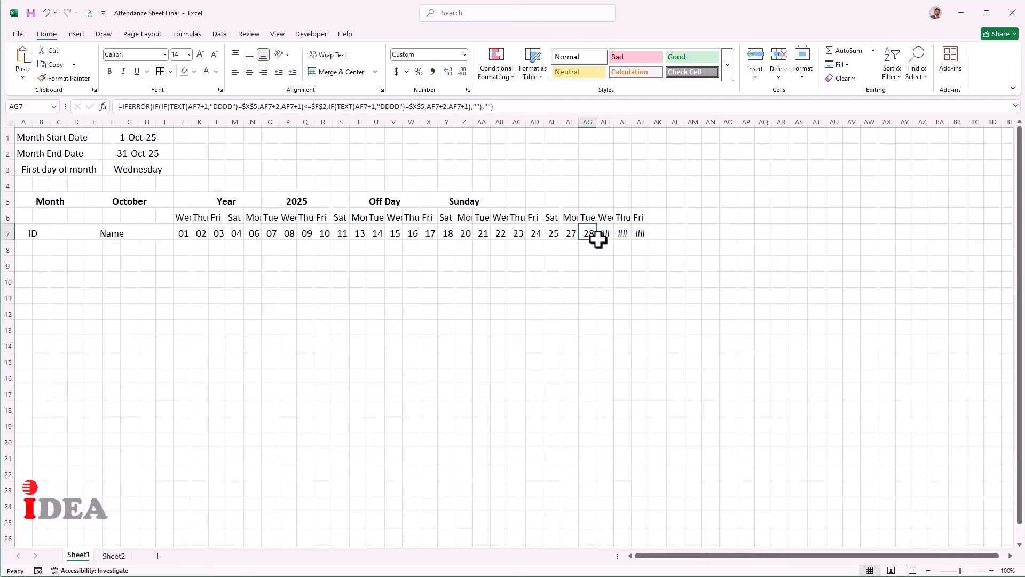
drag(597, 243, 644, 243)
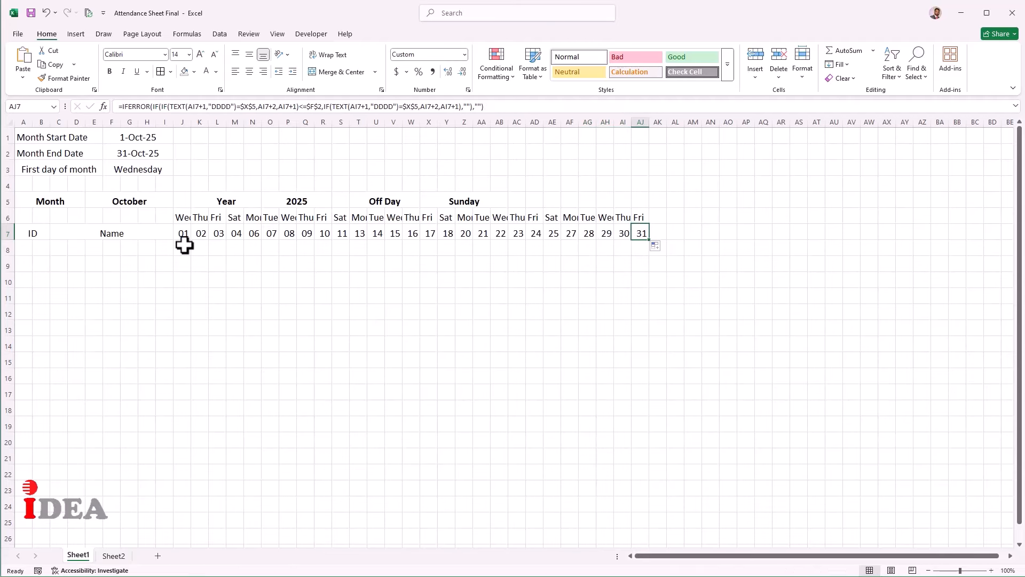
Rotate the weekday names in J6:AJ6 upward and increase the height of row 6 to fit them
drag(183, 215, 641, 219)
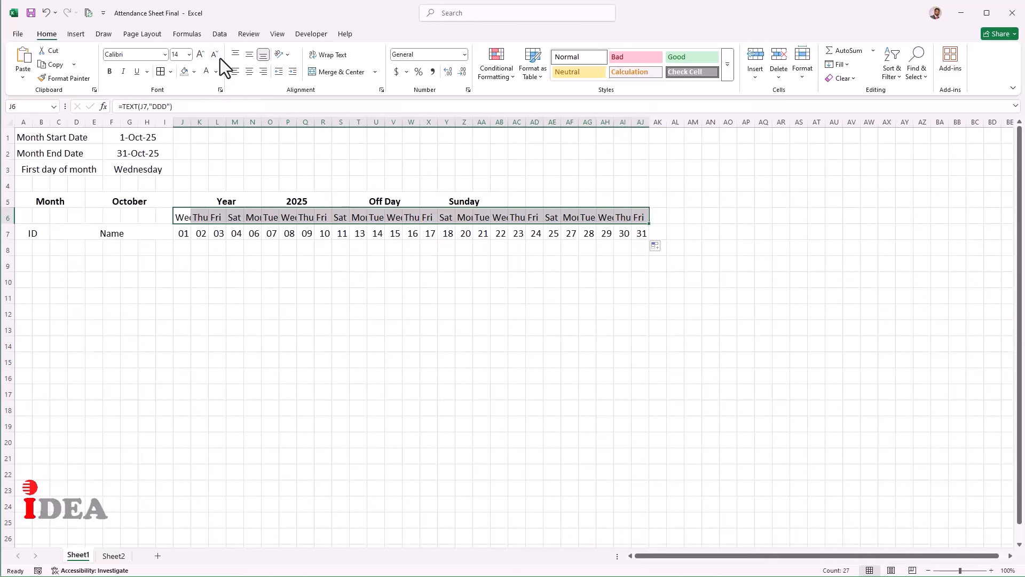
click(288, 54)
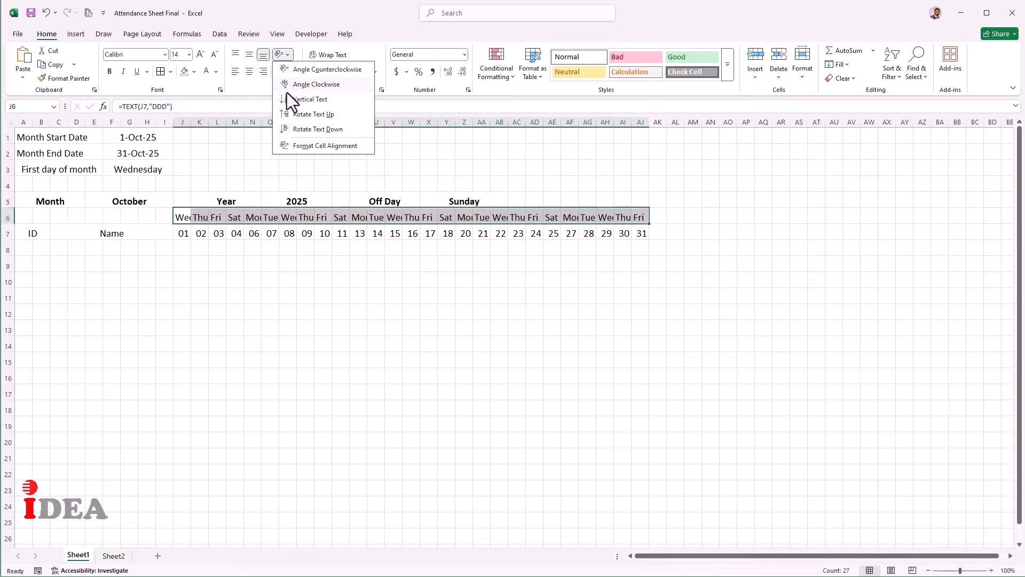
click(290, 115)
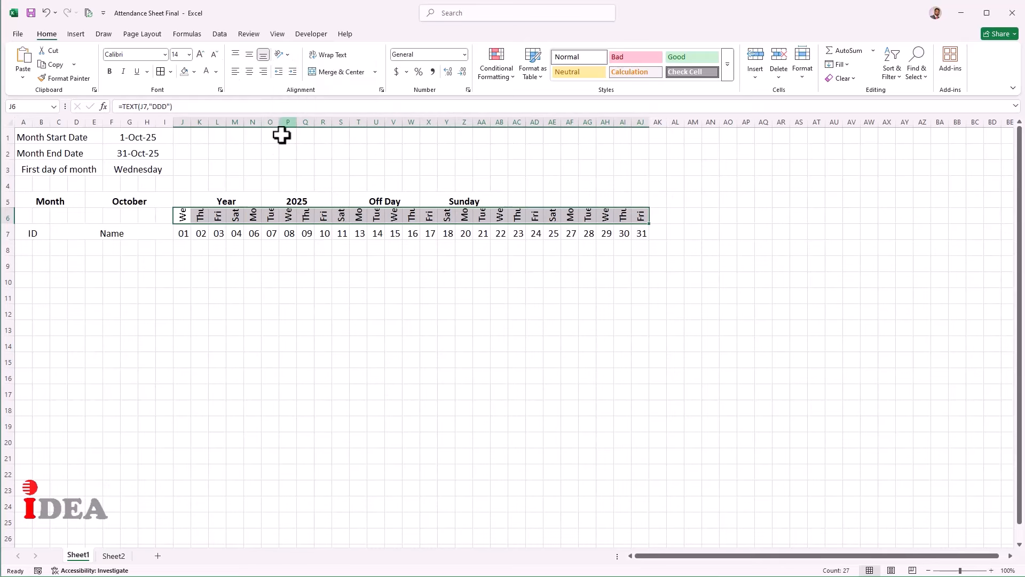
drag(15, 219, 12, 237)
click(7, 220)
click(340, 293)
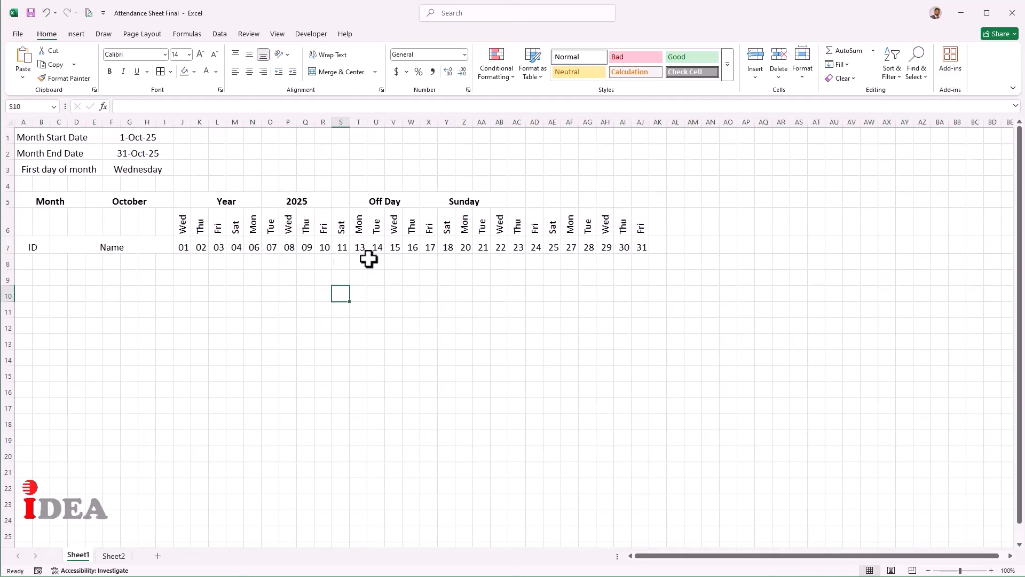
Switch the month in E5 to June to test the calendar header
click(25, 223)
click(272, 222)
click(155, 201)
click(178, 202)
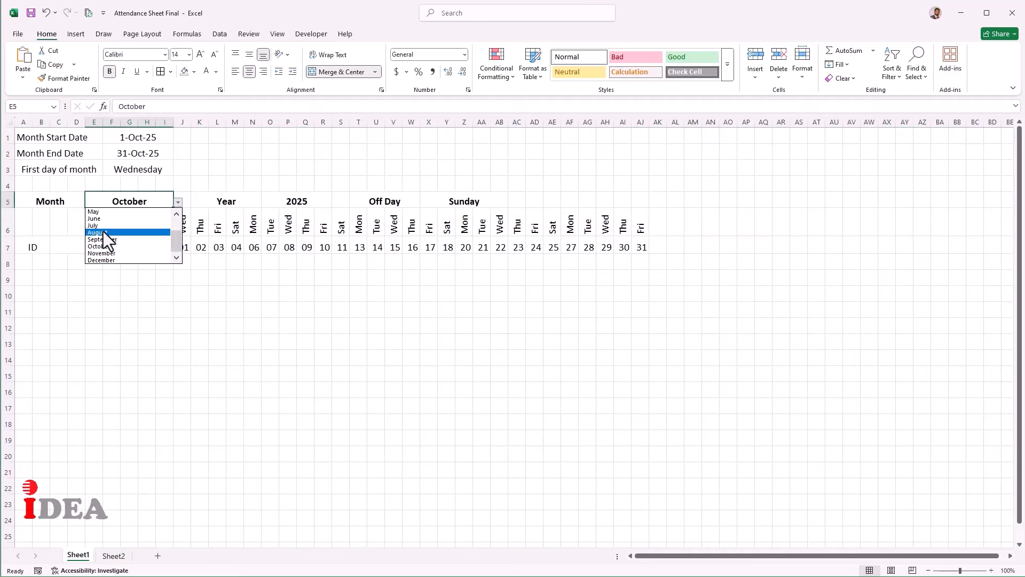
click(172, 229)
click(177, 205)
click(171, 218)
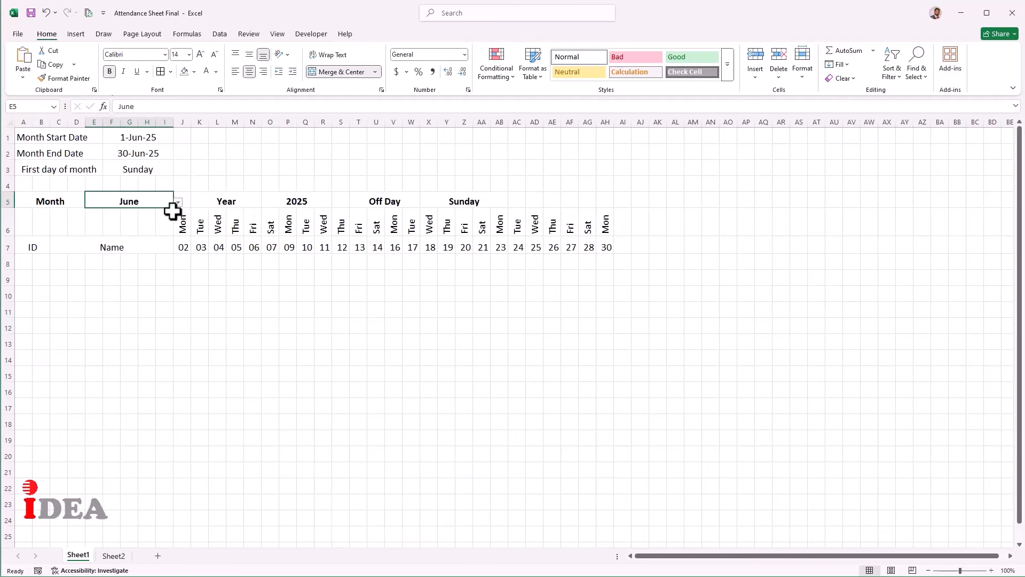
Set the month in E5 back to October
click(177, 204)
mouse_move(176, 236)
mouse_down()
mouse_move(175, 220)
mouse_move(175, 246)
mouse_up()
click(140, 218)
click(178, 203)
click(153, 247)
click(517, 310)
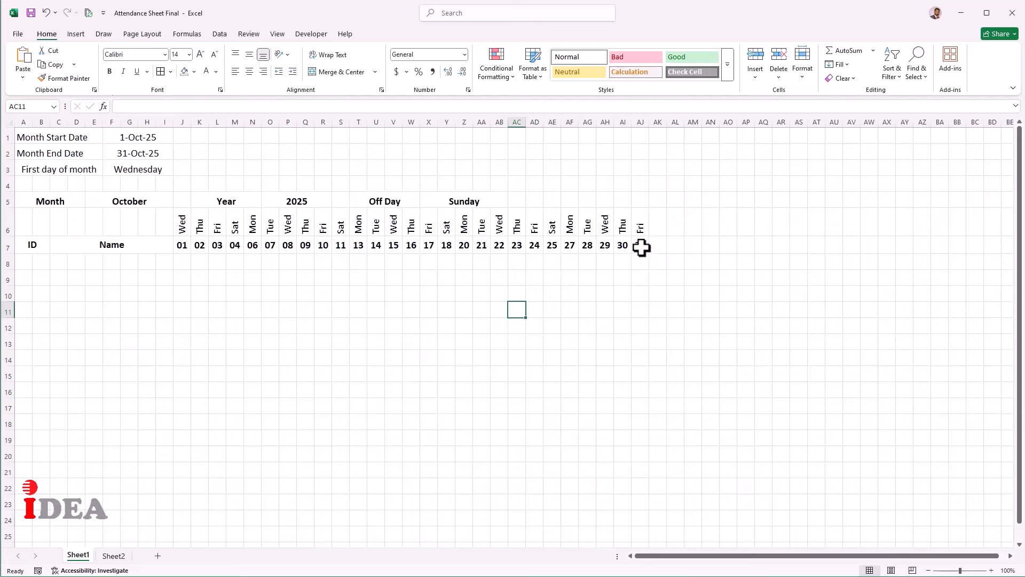
Start a formula-based conditional formatting rule for the header row A7:AJ7 with the formula =A$7<>""
drag(636, 248, 32, 245)
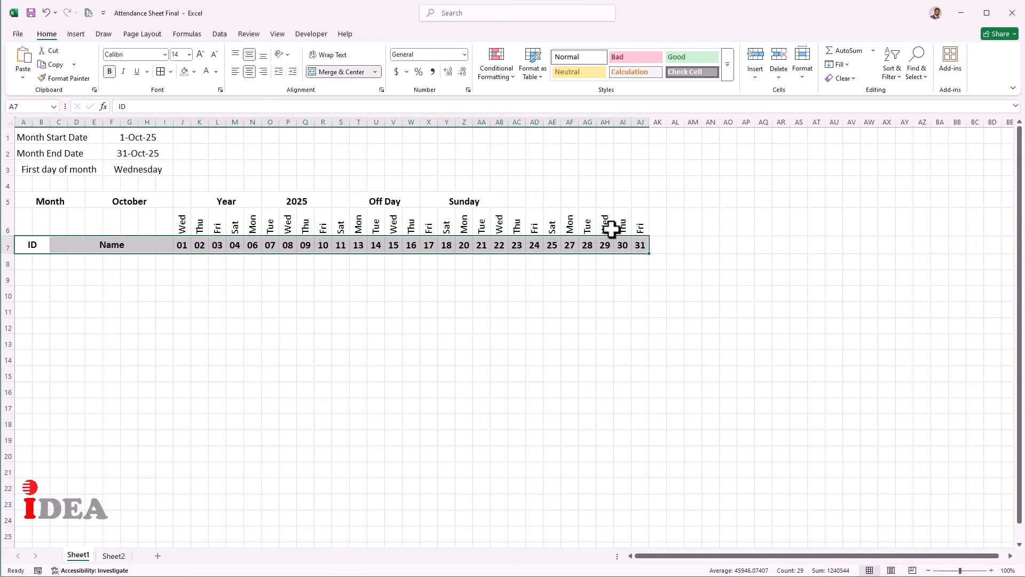
click(504, 77)
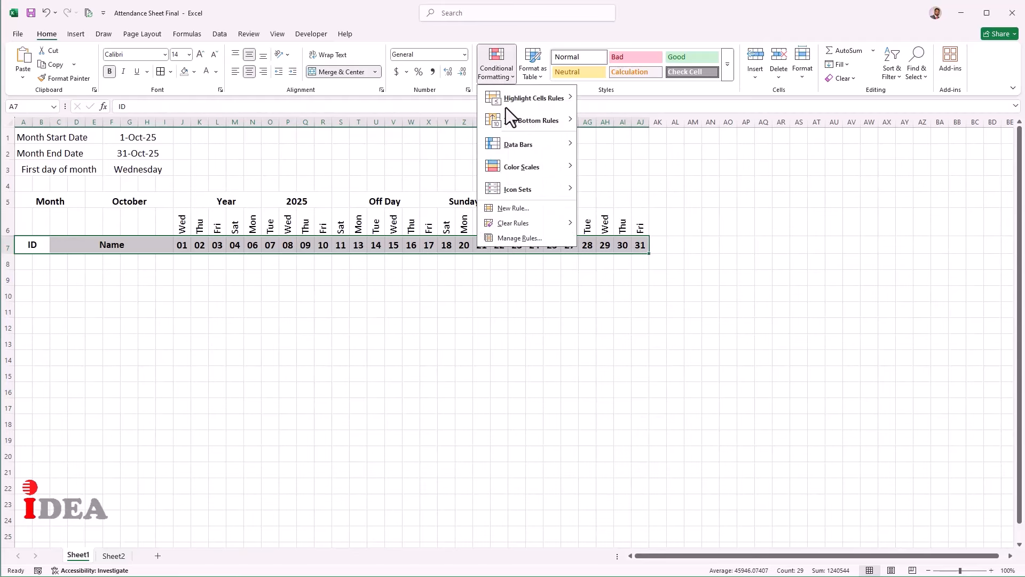
click(514, 209)
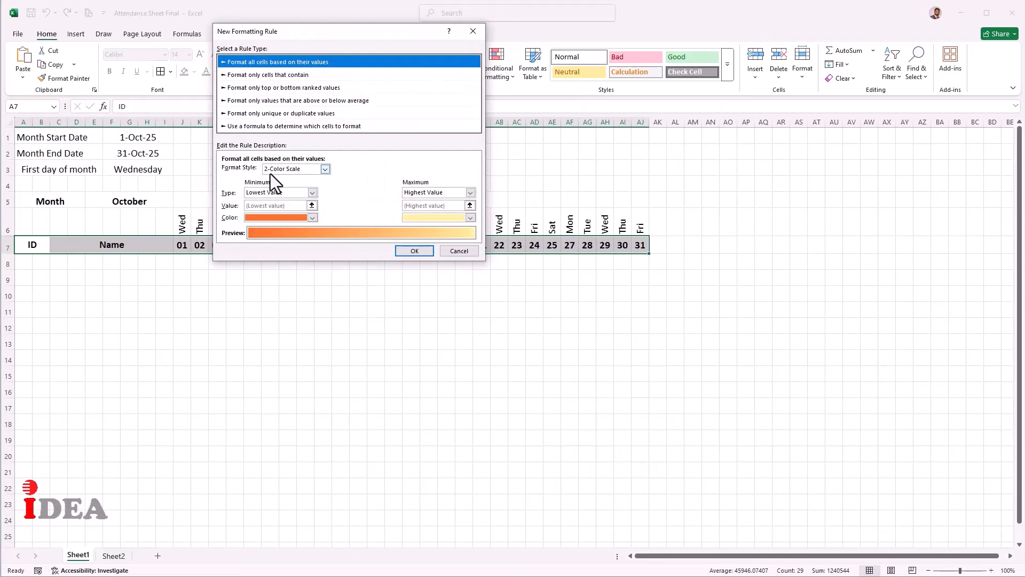
click(259, 127)
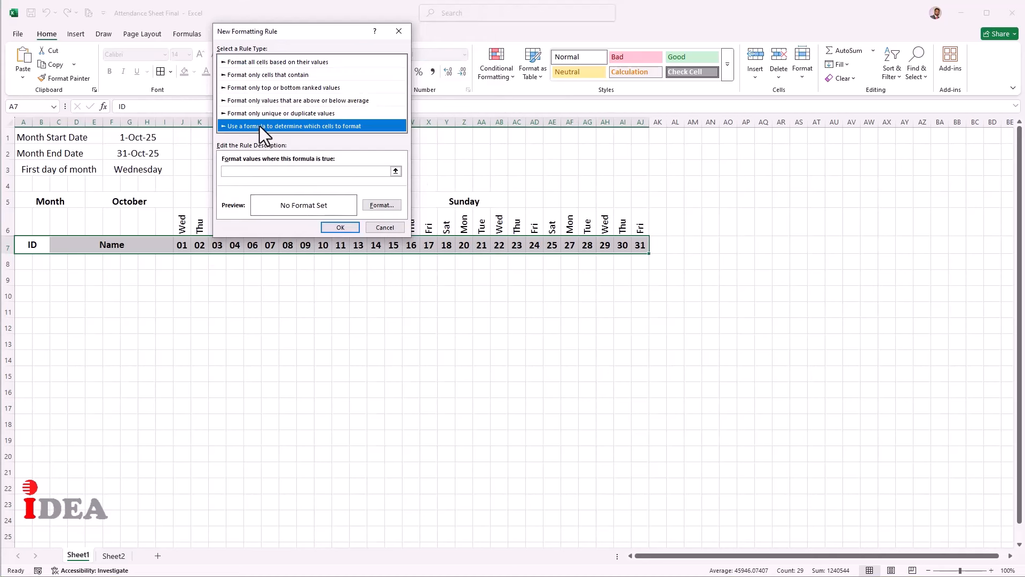
click(241, 171)
text(=)
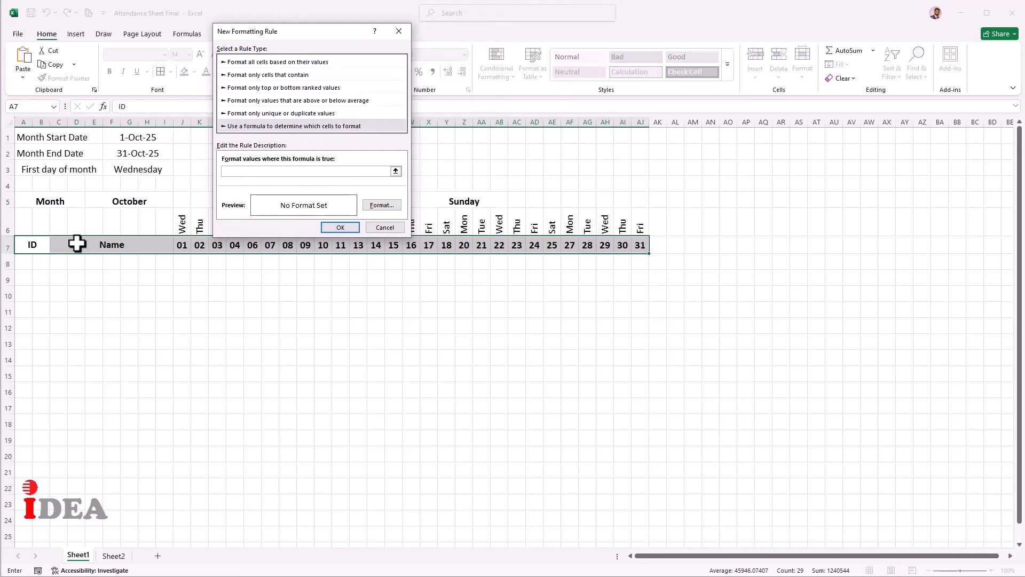
click(33, 247)
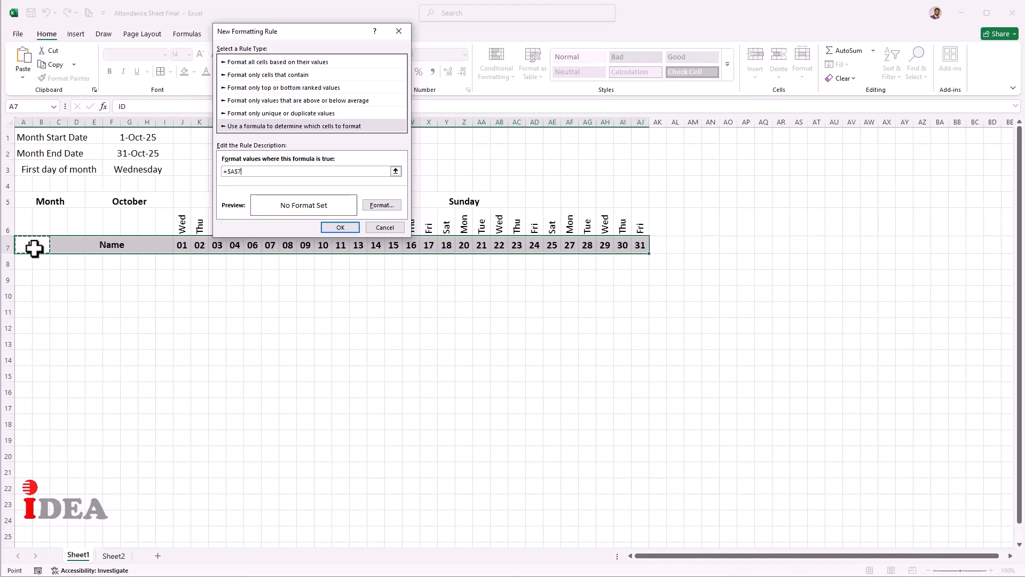
text(<>")
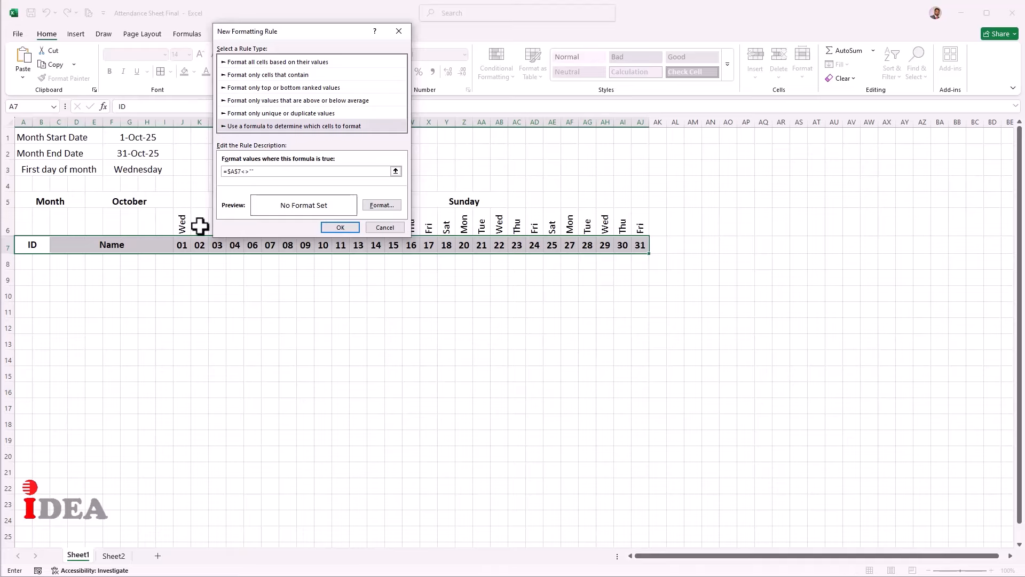
click(230, 172)
key(BackSpace)
click(270, 171)
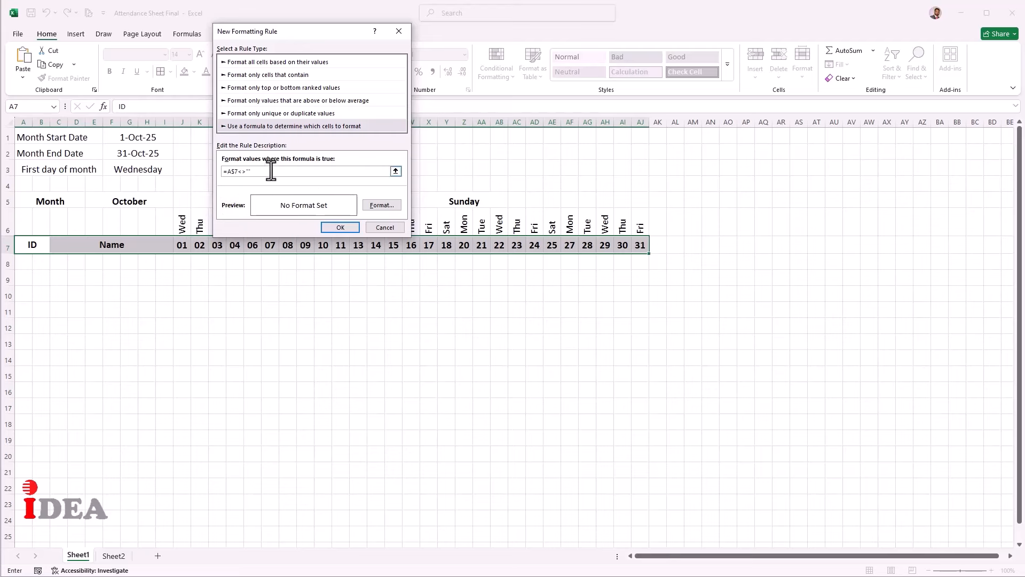
Give the rule a dark blue fill and white font color, and apply it to the header row
click(381, 205)
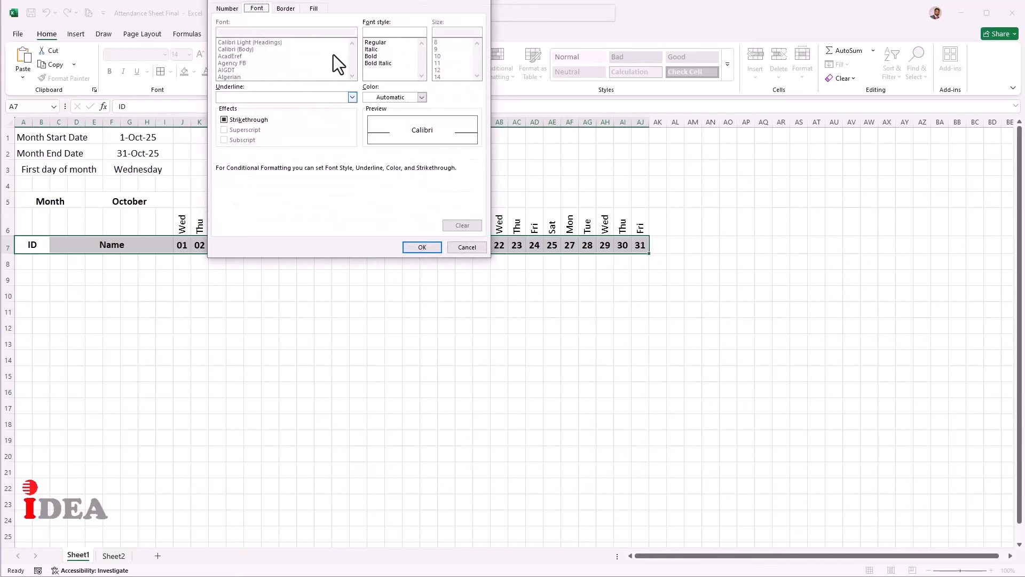
click(310, 10)
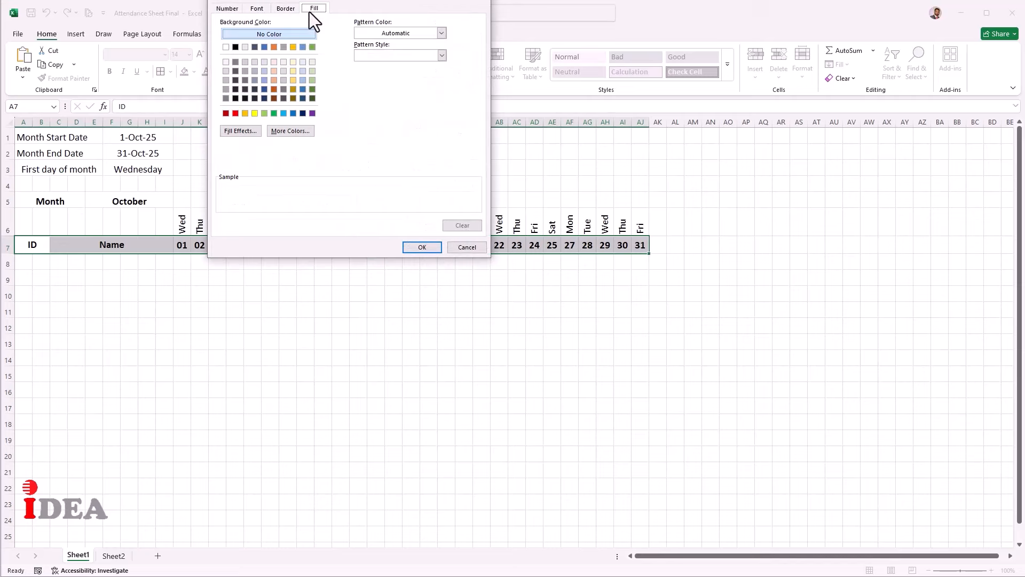
click(264, 99)
click(256, 9)
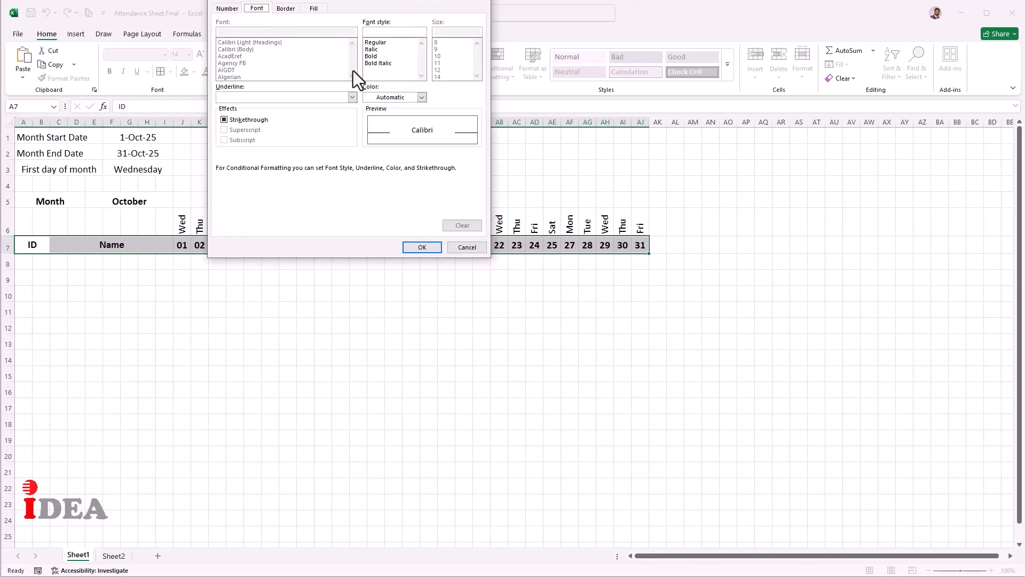
click(383, 100)
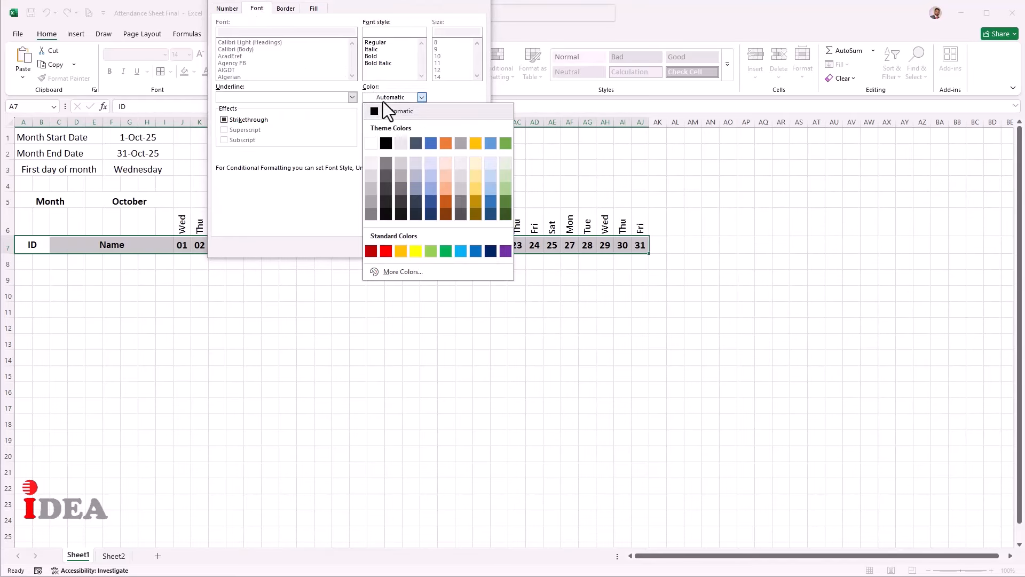
click(372, 143)
click(422, 248)
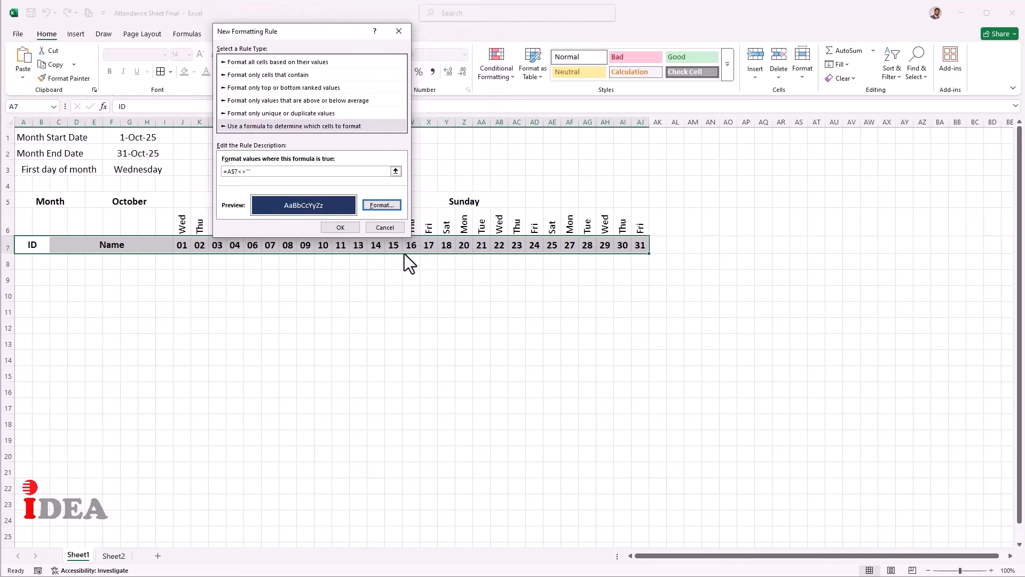
click(327, 224)
Set the month in E5 to February to check the header formatting on a shorter month
click(125, 202)
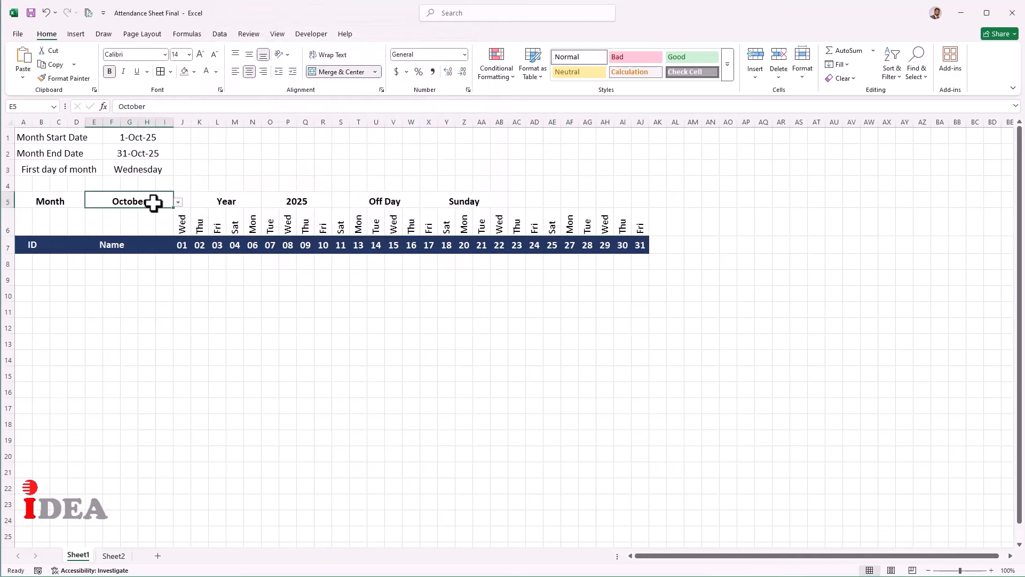
click(178, 202)
drag(173, 238, 176, 219)
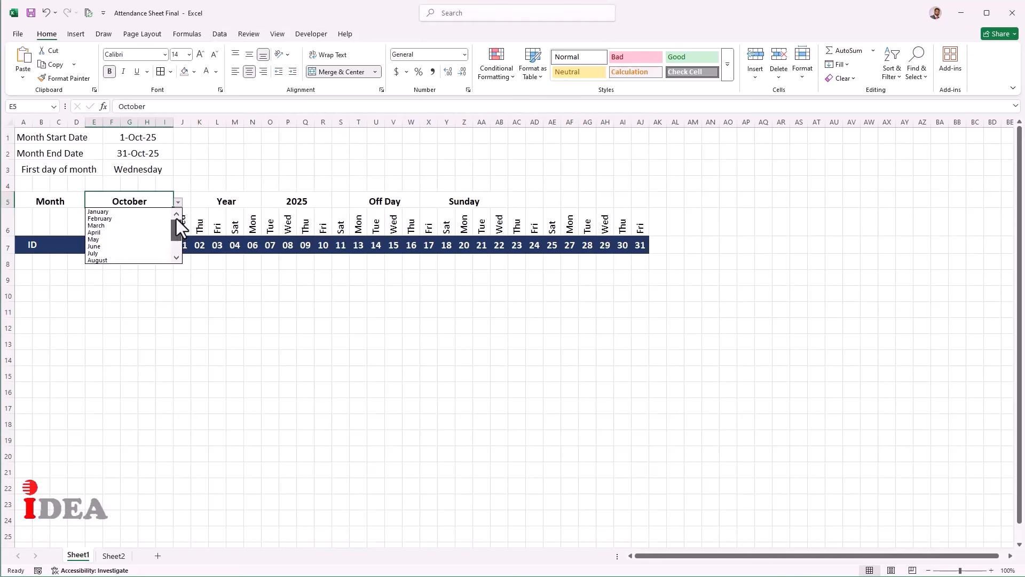
click(137, 220)
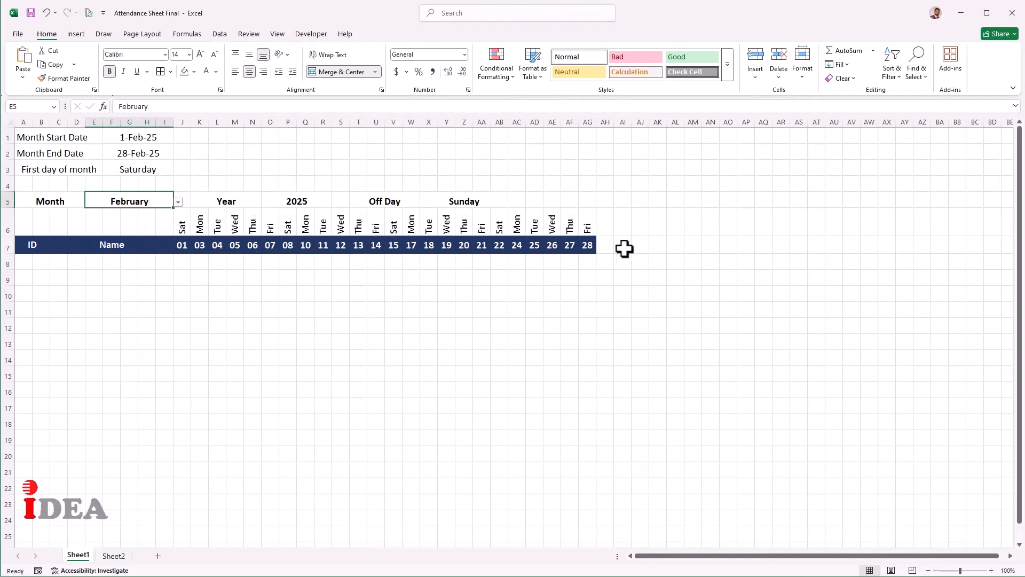
click(450, 338)
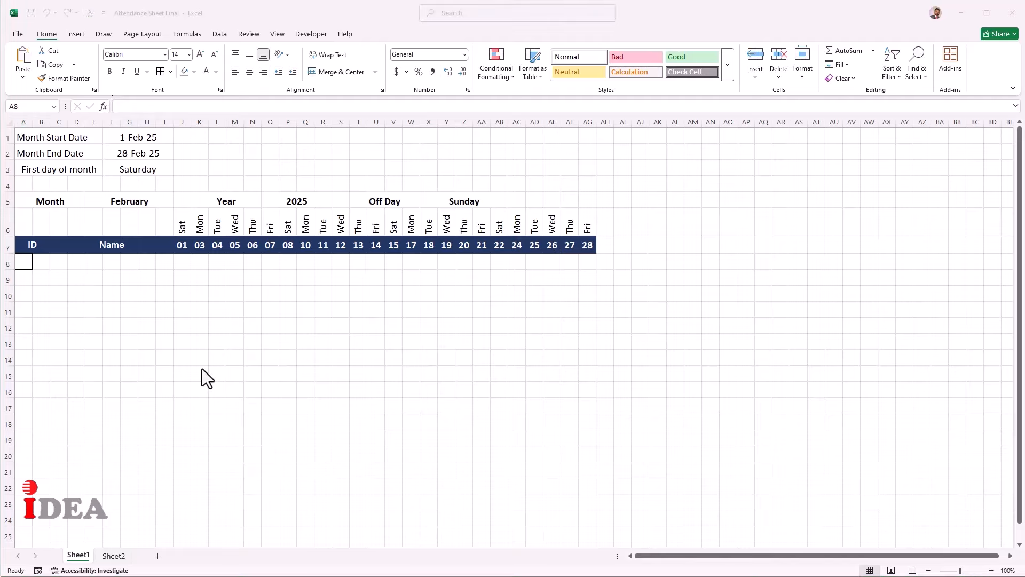
Merge and center A8:B8 under ID, add all borders, and copy the formatted cell down to row 21
drag(29, 262, 48, 267)
click(336, 72)
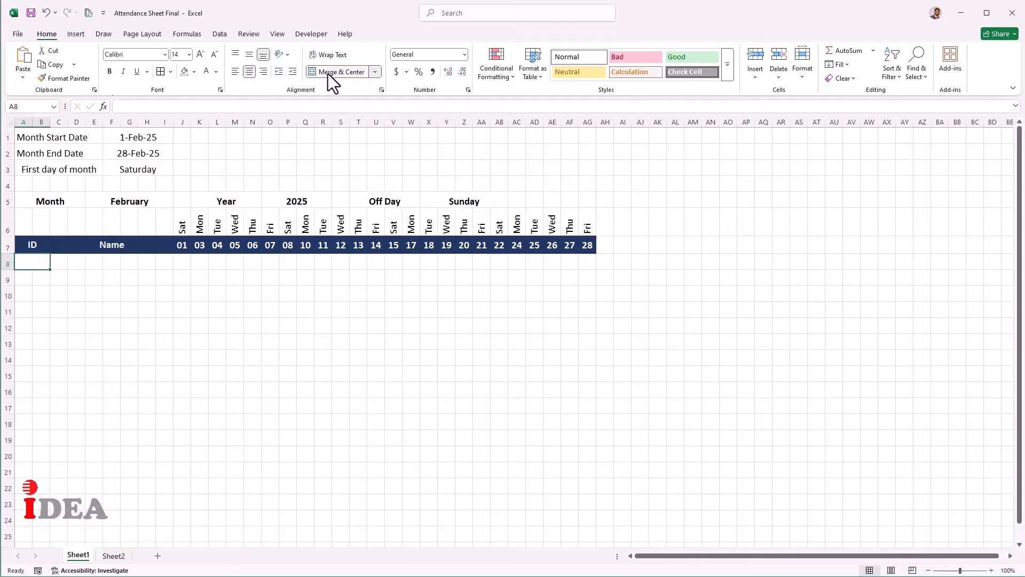
click(170, 72)
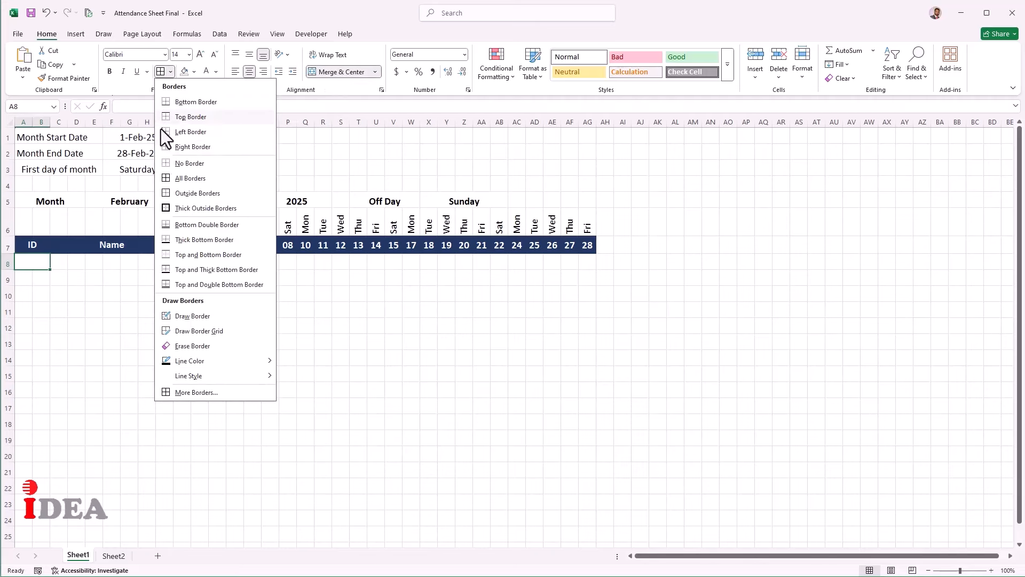
click(180, 181)
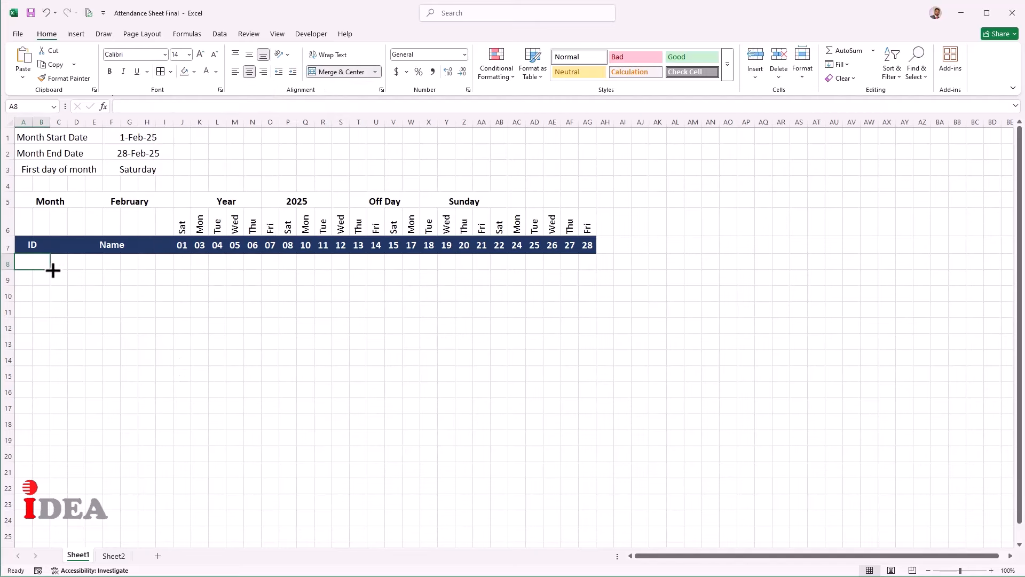
drag(50, 270, 50, 472)
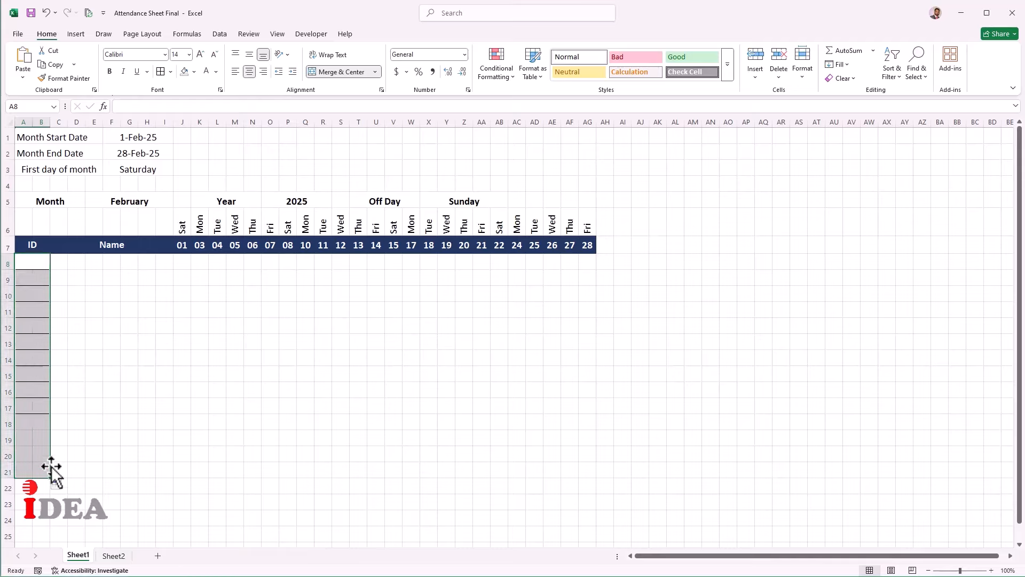
Merge and center C8:I8 under Name with all borders, and copy the cell down to row 21
drag(58, 262, 160, 259)
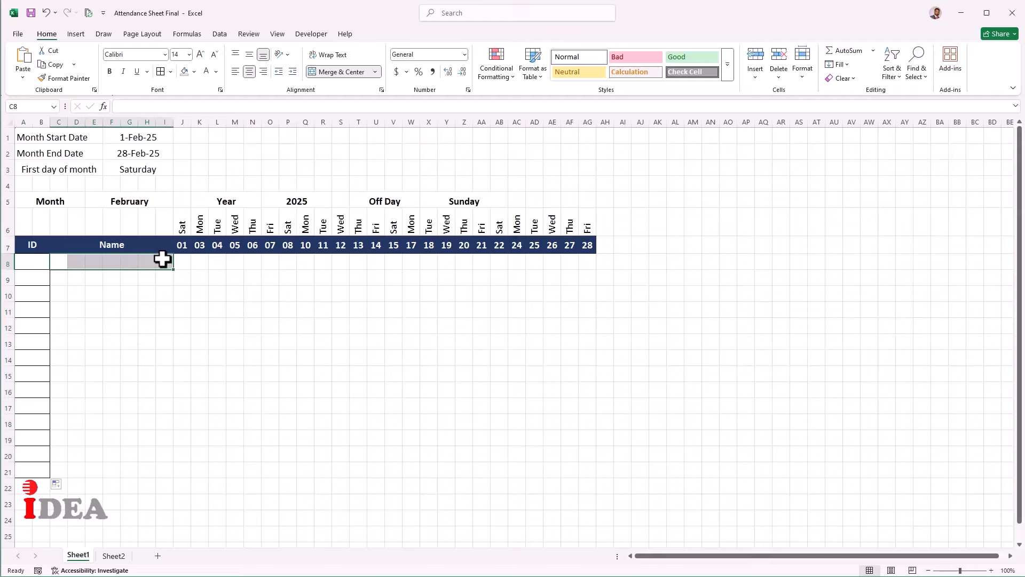
click(319, 73)
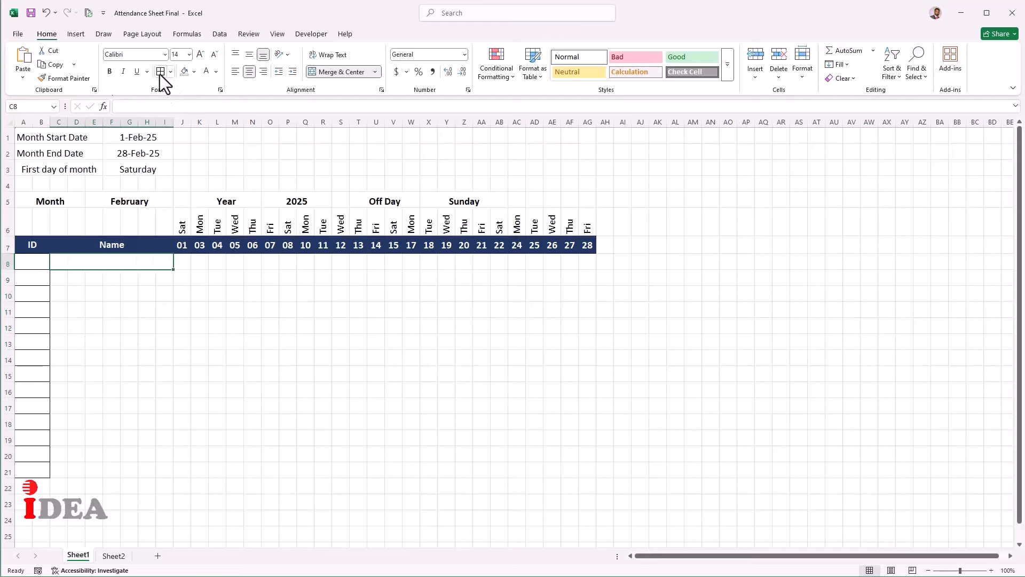
drag(173, 270, 161, 476)
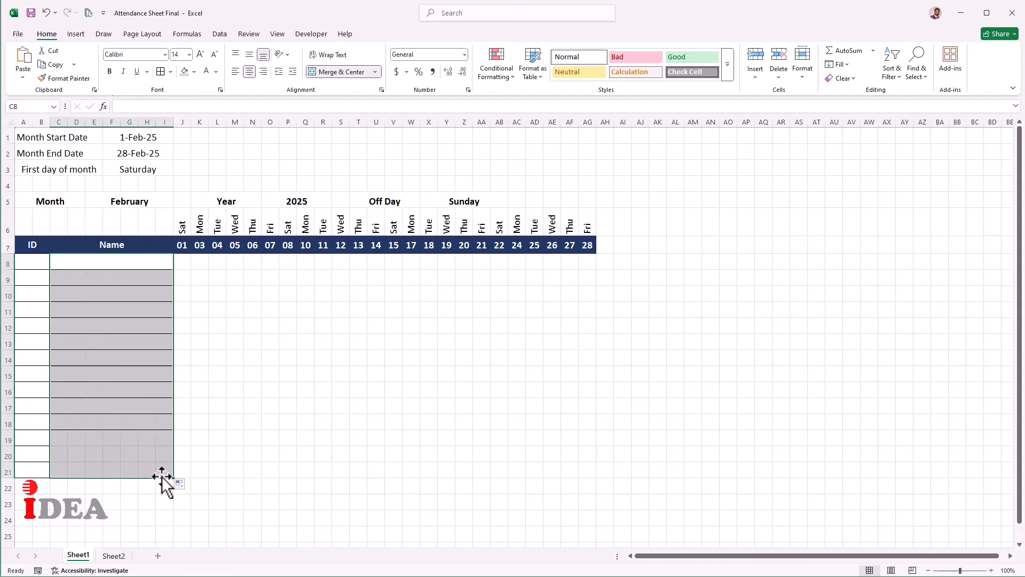
Set the month in E5 to October
click(135, 337)
click(150, 202)
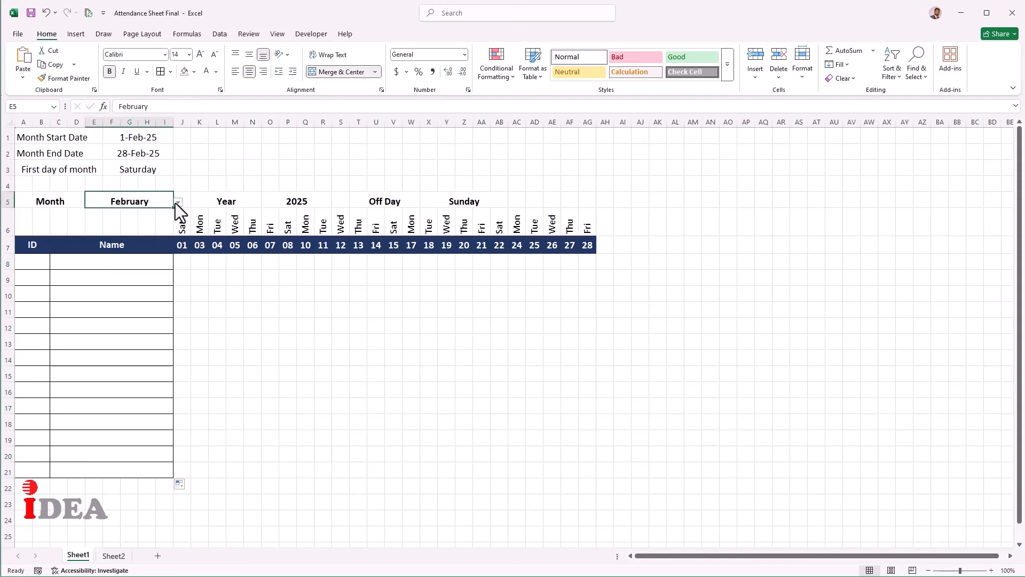
click(178, 202)
drag(175, 239, 176, 259)
click(126, 257)
Start a formula-based conditional formatting rule for J8 with the formula =J$7<>""
click(182, 261)
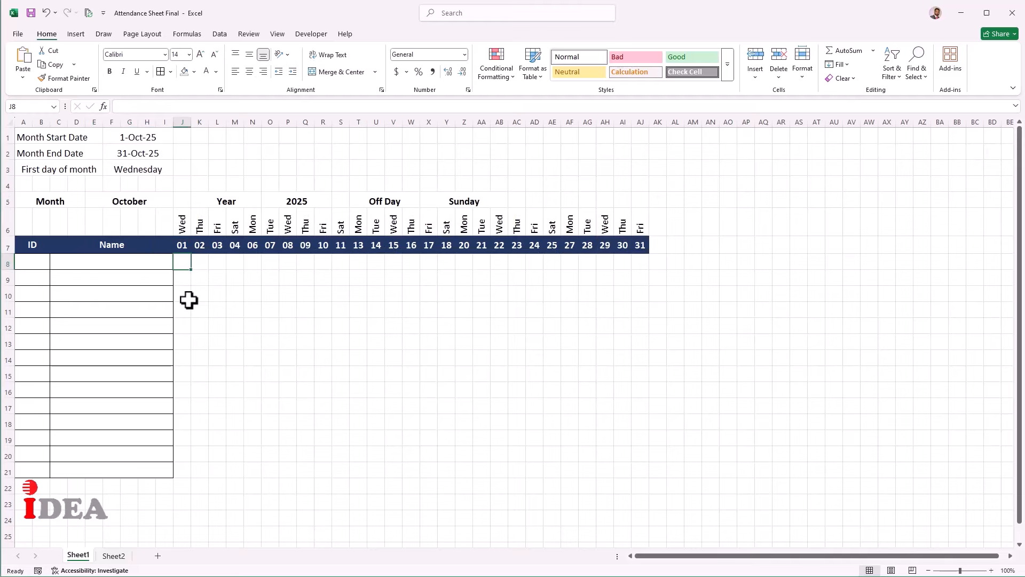
click(507, 83)
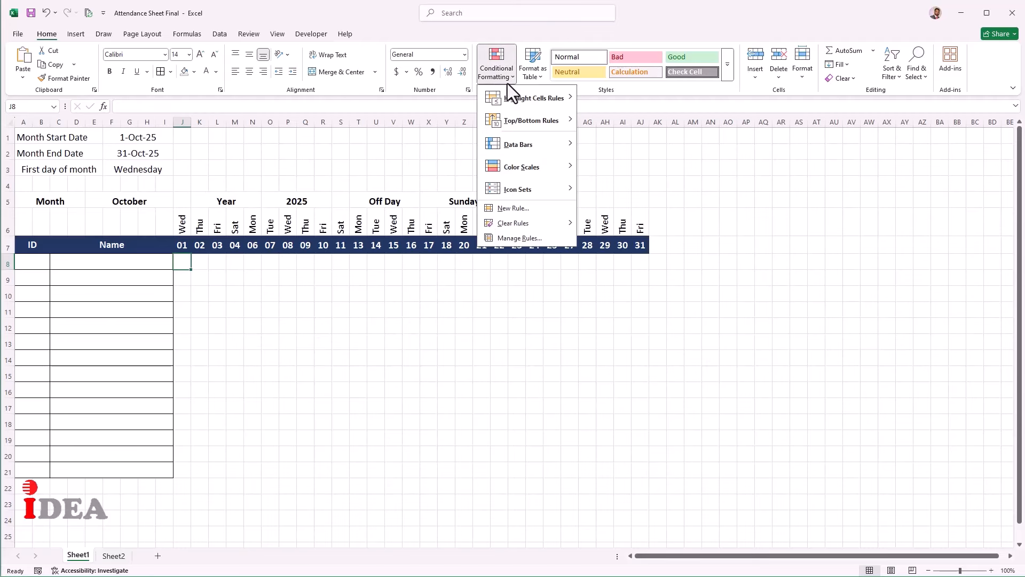
click(501, 209)
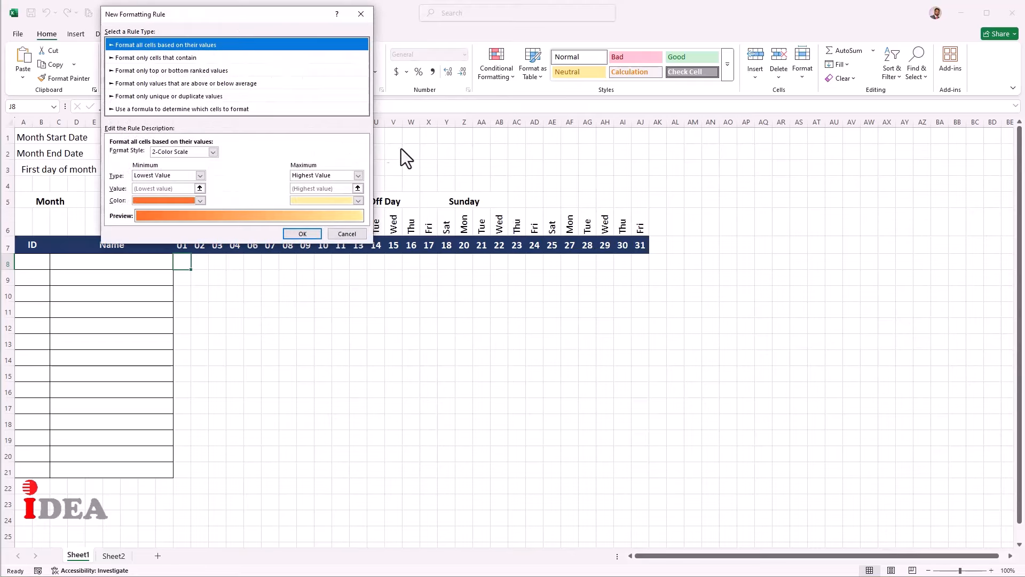
click(142, 110)
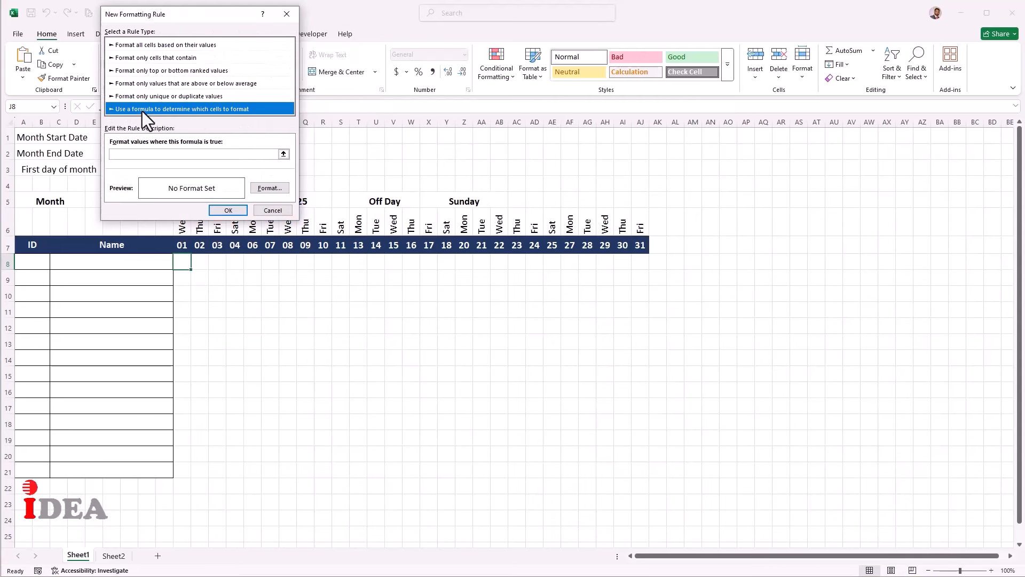
click(174, 155)
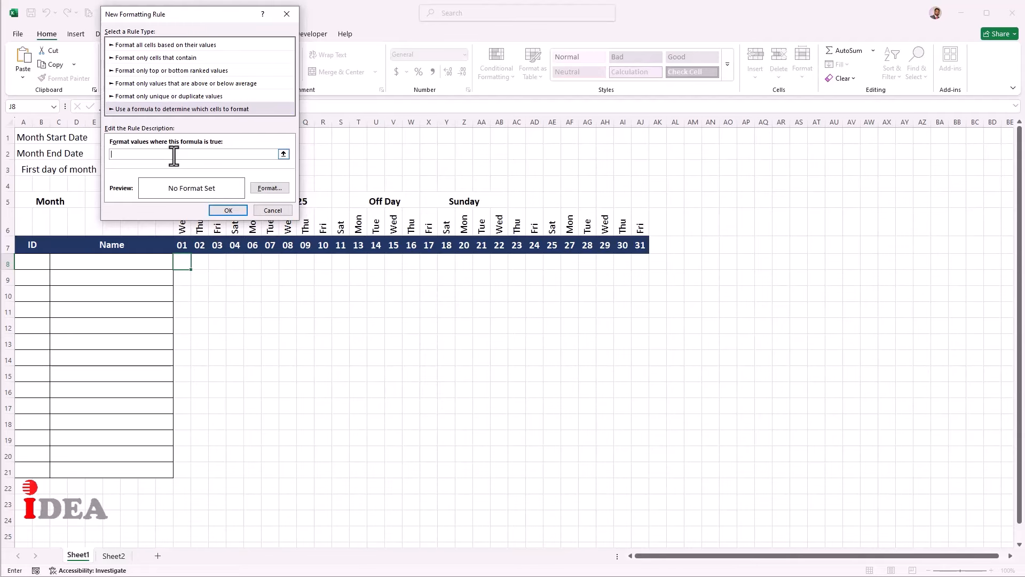
click(181, 247)
text(<>)
click(116, 155)
key(Delete)
key(End)
Give the rule an outline border, apply it to J8, and copy the cell across to column AJ and down to row 21
click(264, 188)
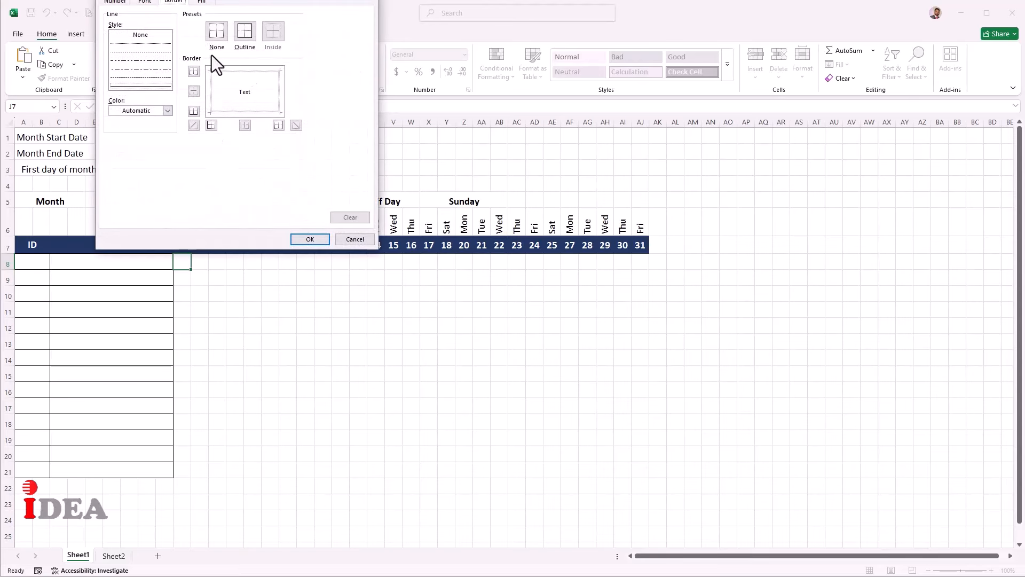
click(245, 32)
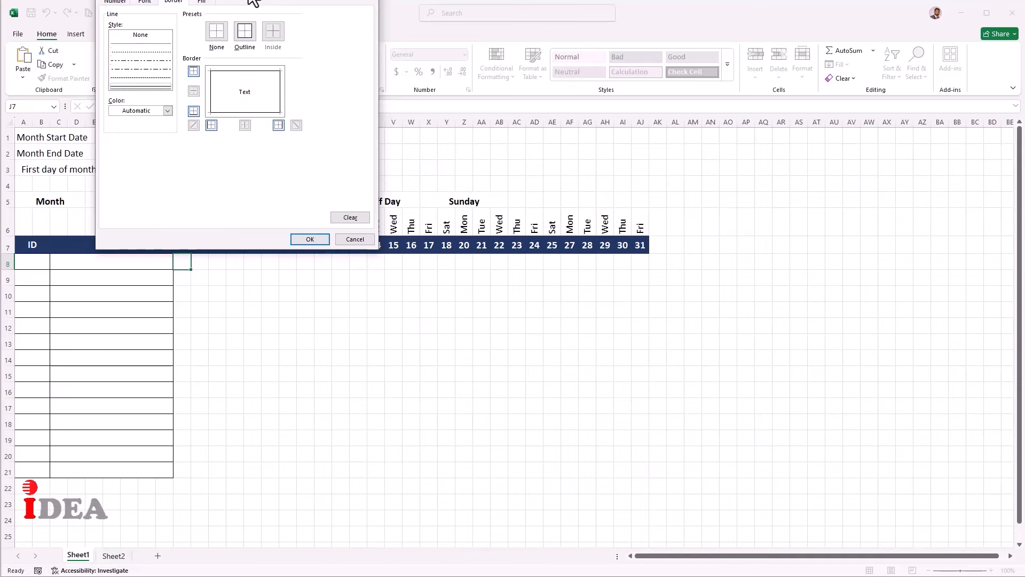
drag(248, 1, 248, 44)
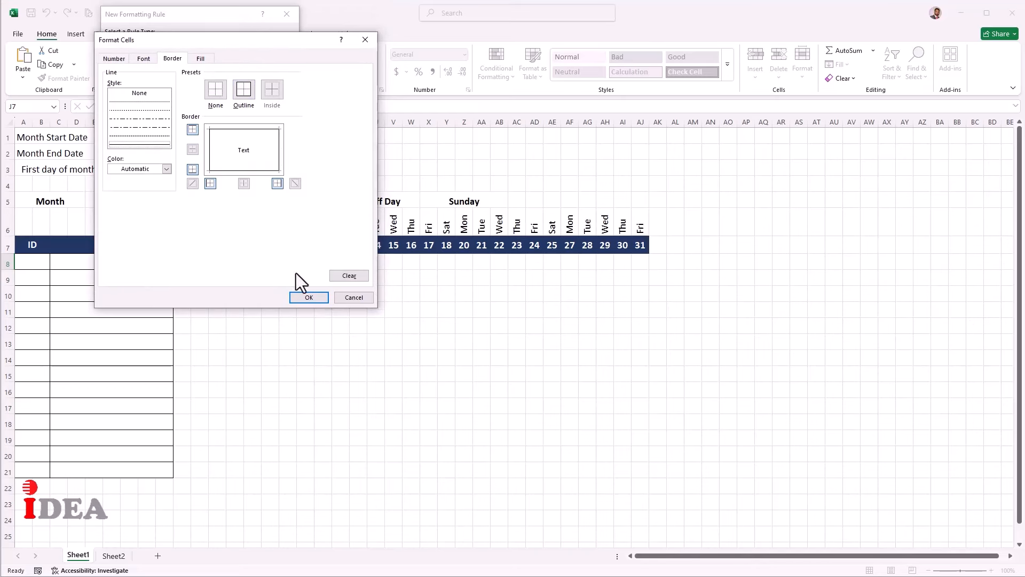
click(308, 301)
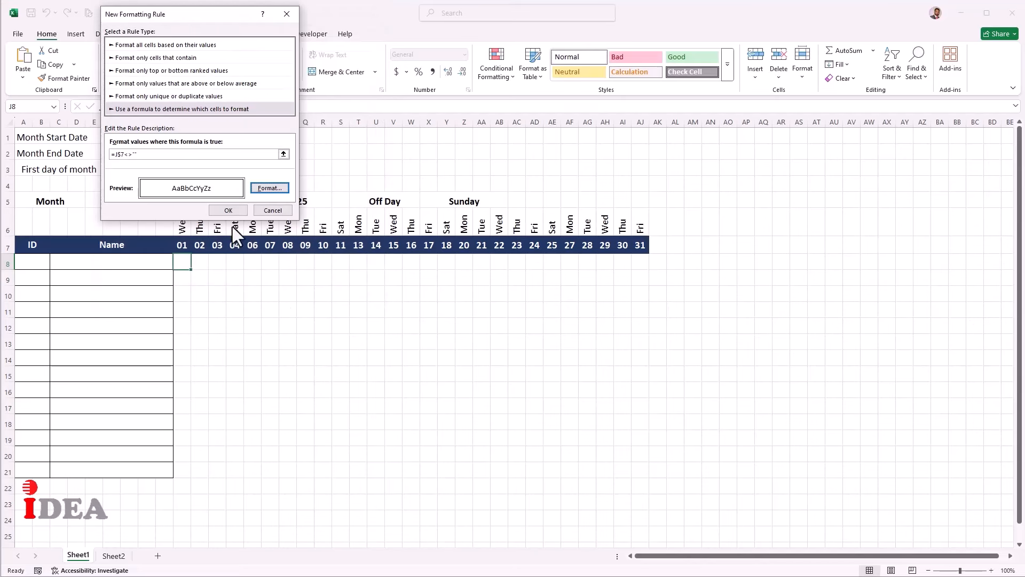
click(228, 211)
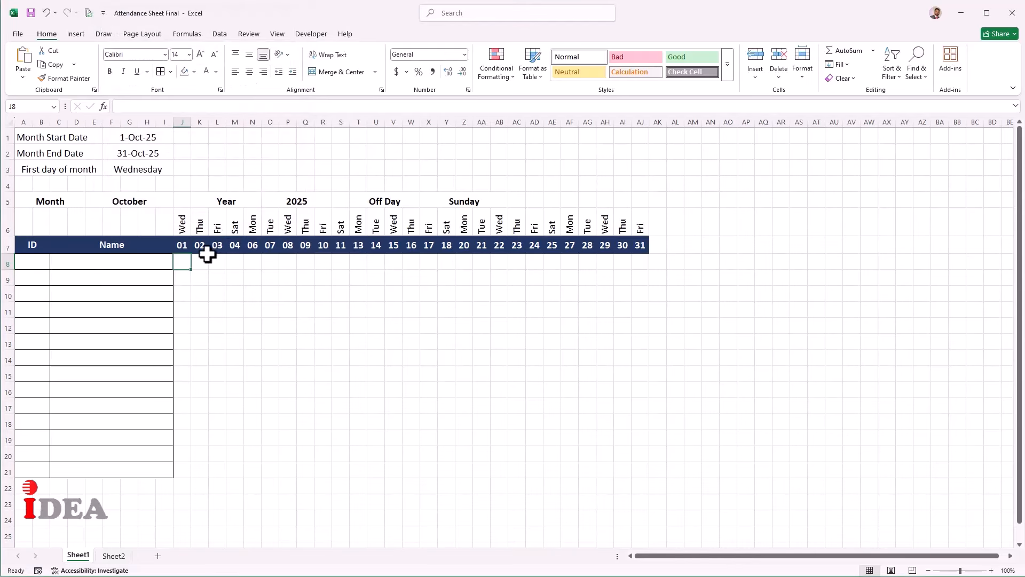
drag(194, 271, 635, 472)
click(395, 389)
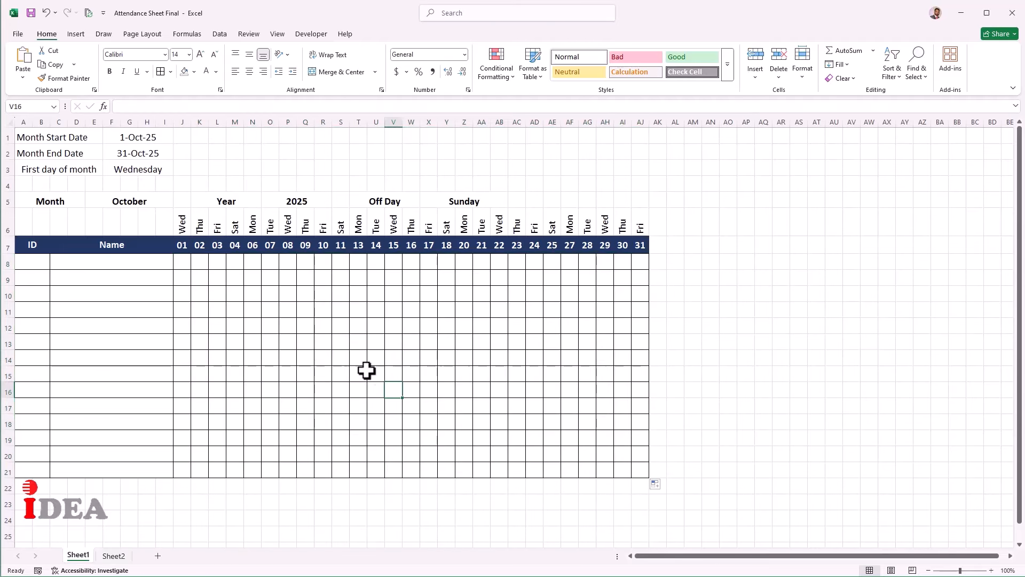
Start another formula-based conditional formatting rule for J8 with the formula =$X$5=text(J$7-1,"DDDD")
click(184, 261)
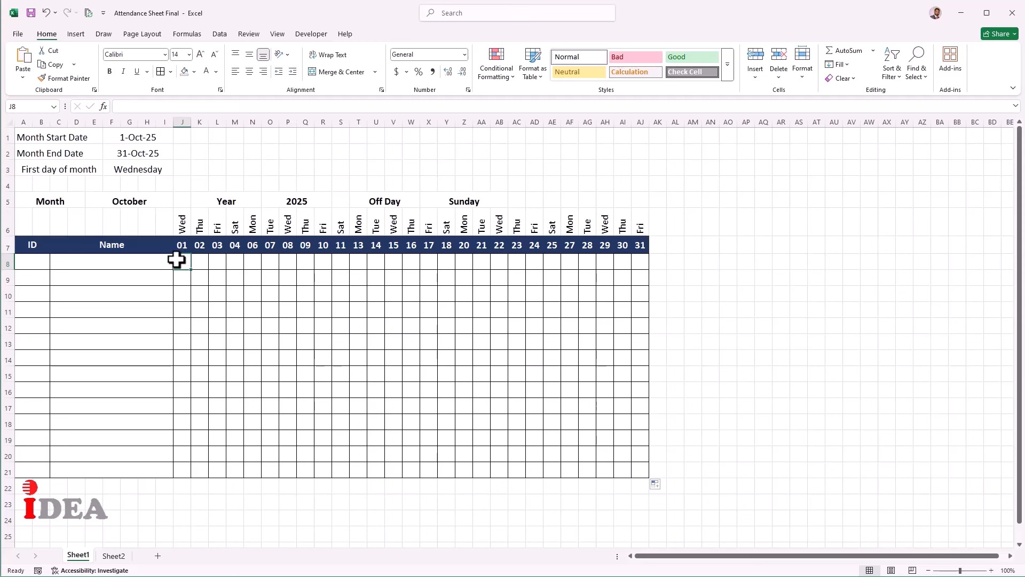
click(512, 79)
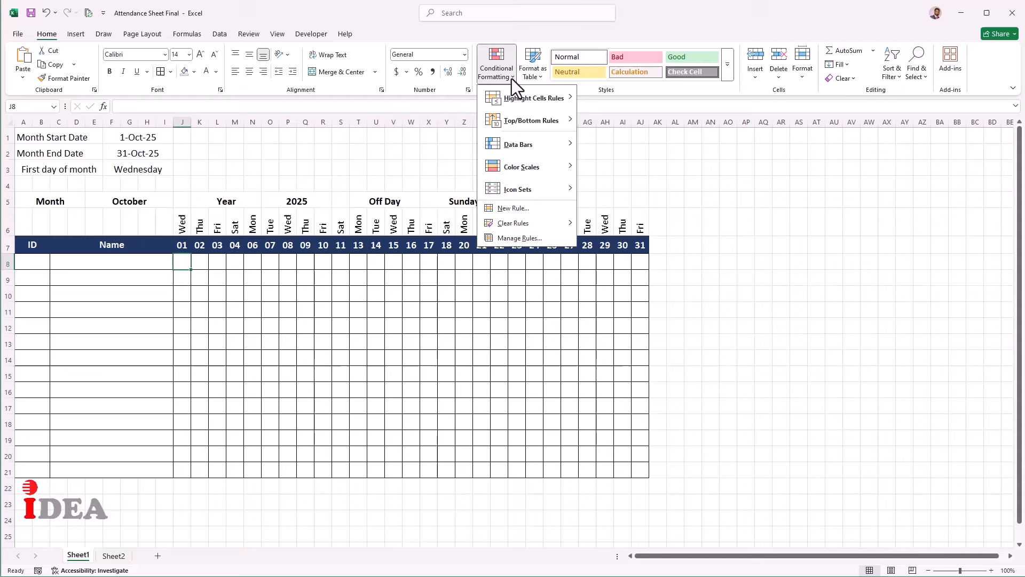
click(512, 208)
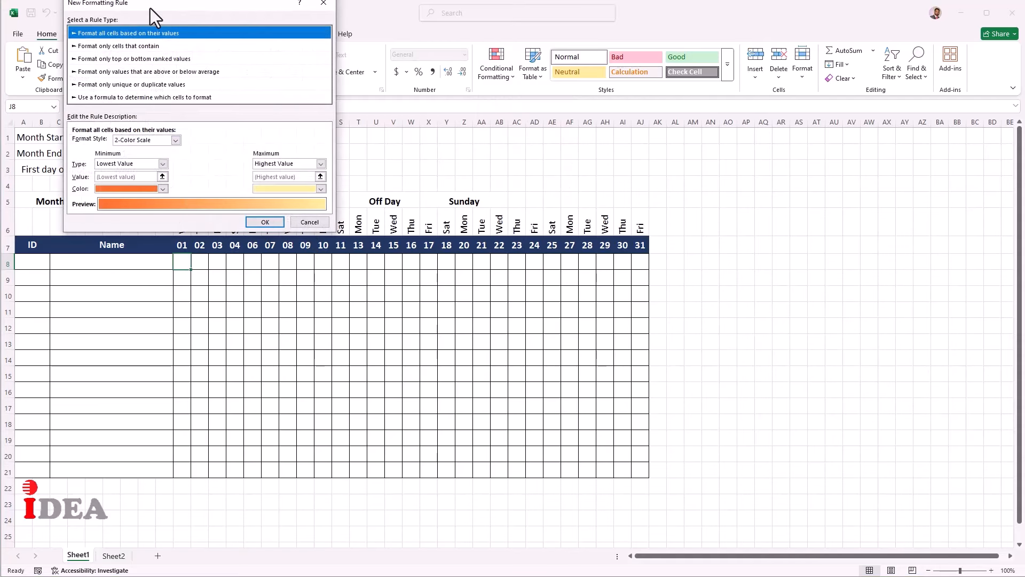
drag(150, 8, 134, 95)
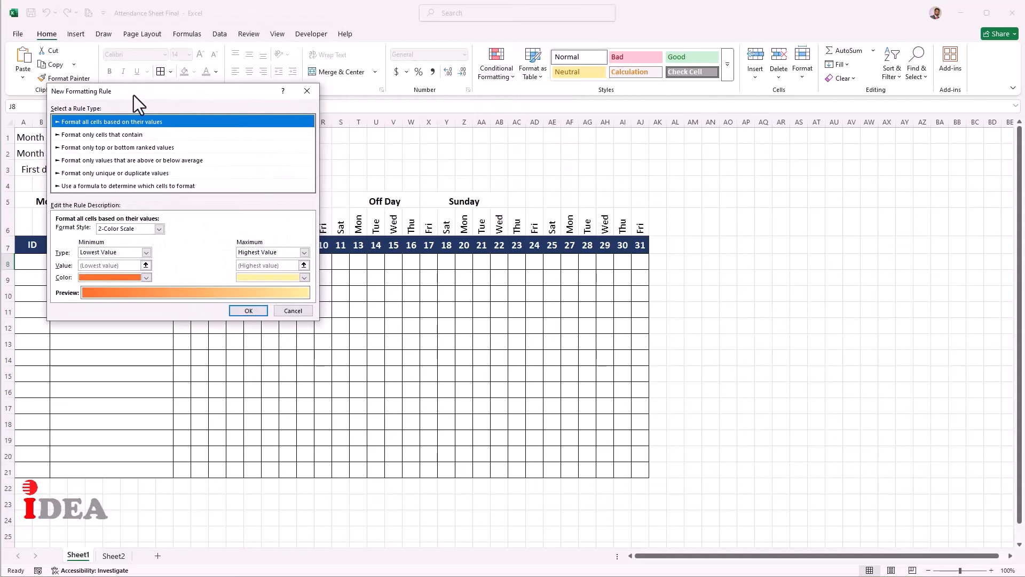
click(105, 186)
click(81, 231)
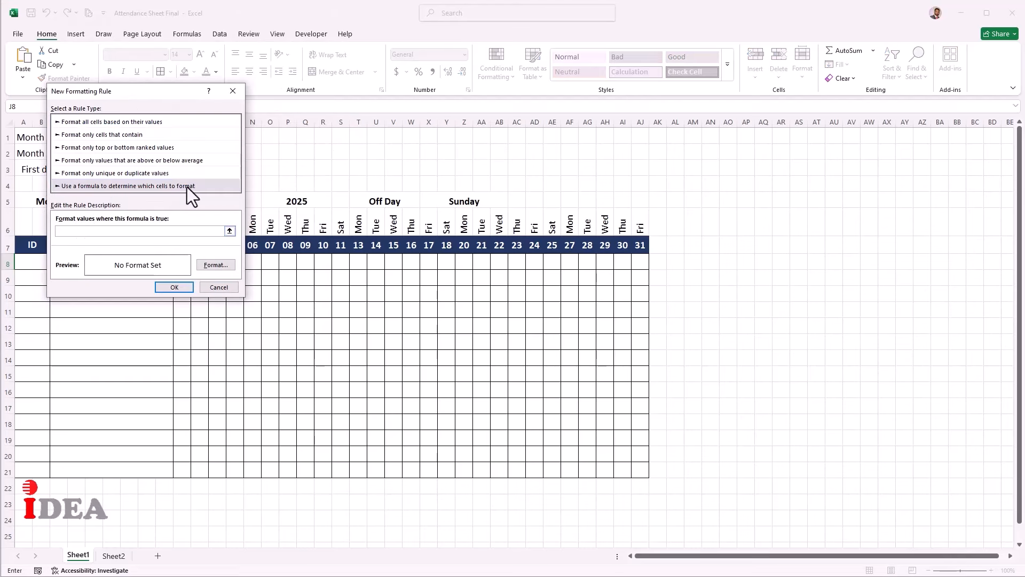
drag(160, 91, 459, 263)
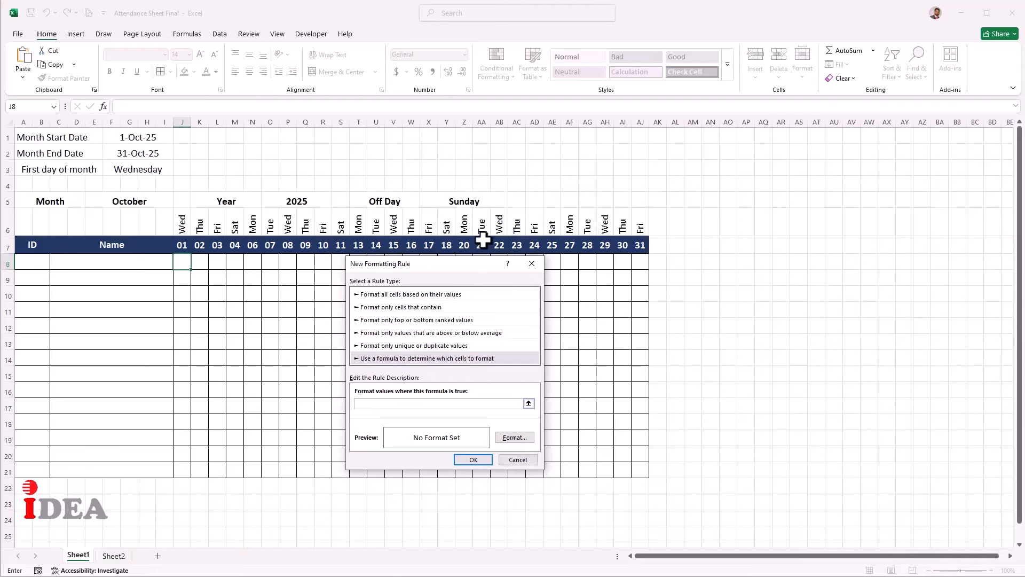
click(485, 204)
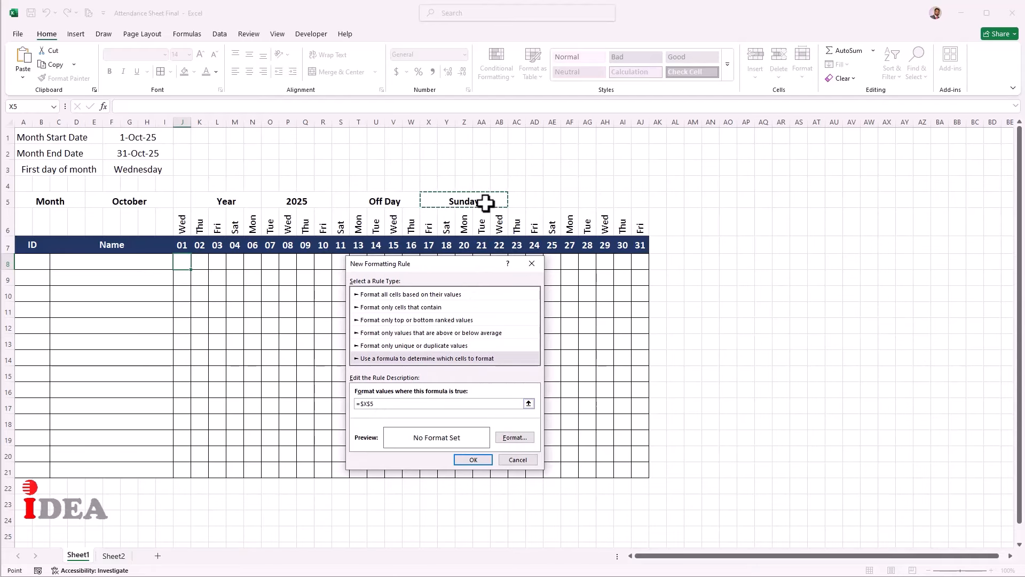
text(=text)
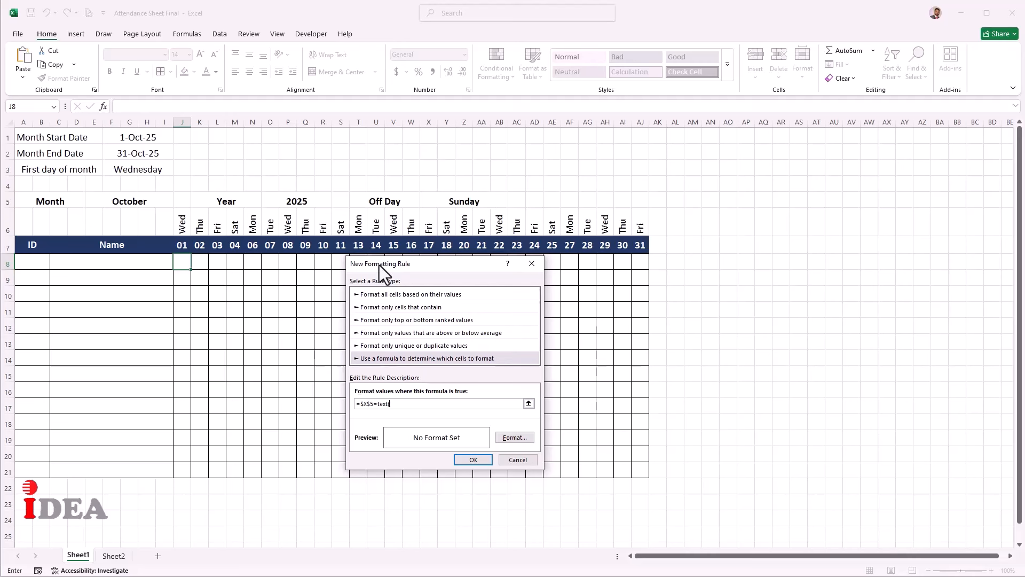
text(()
click(183, 245)
text(-1,)
key(BackSpace)
Give the rule a light green fill, apply it to J8, and copy the cell over the grid to AJ21
click(502, 436)
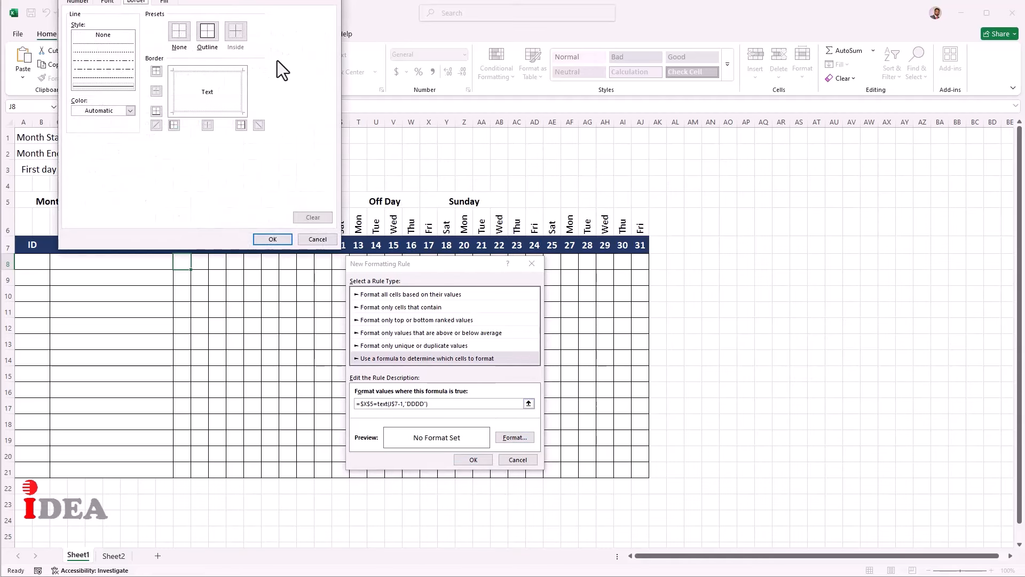
drag(227, 0, 256, 151)
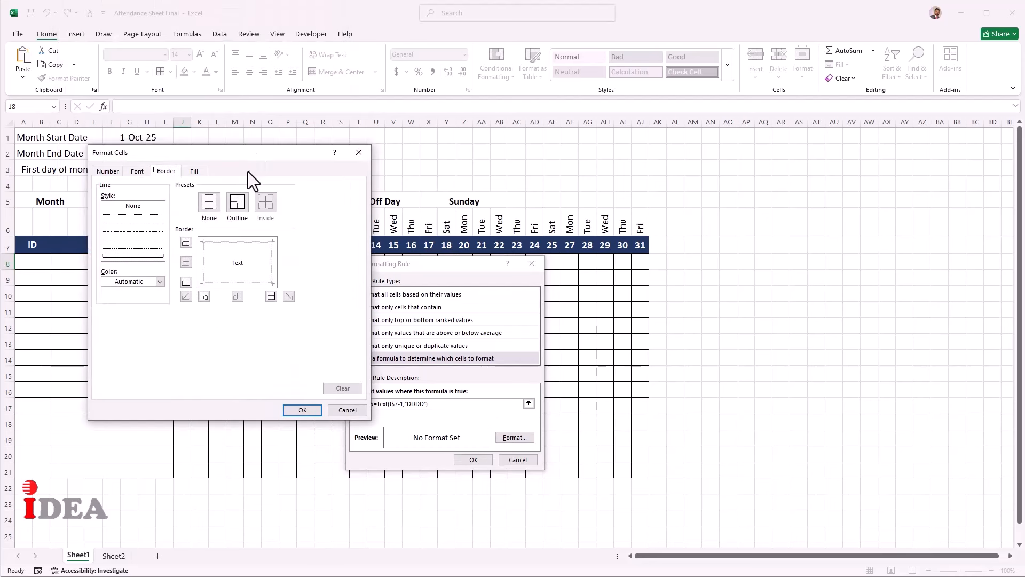
click(202, 171)
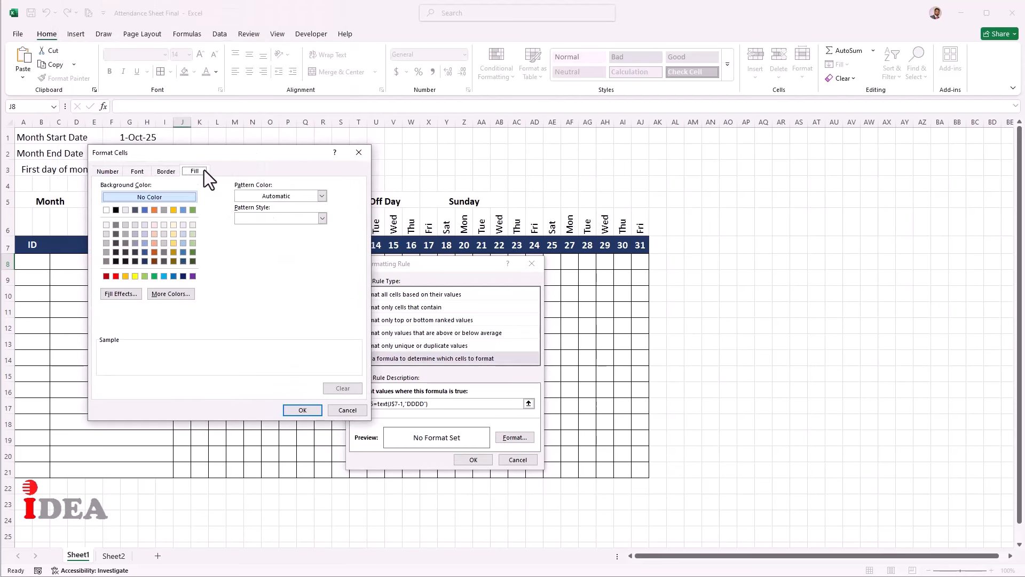
click(193, 235)
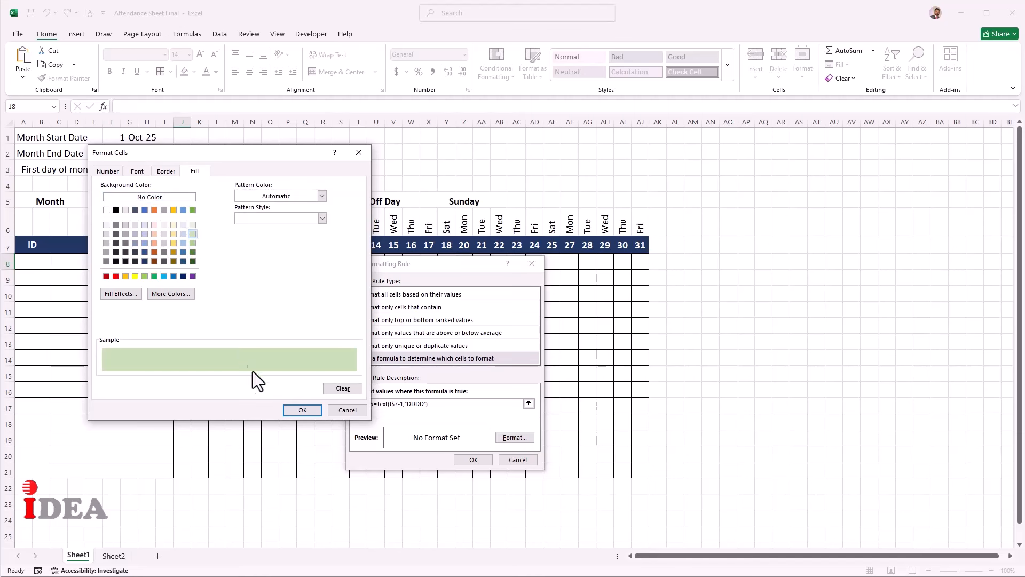
click(287, 409)
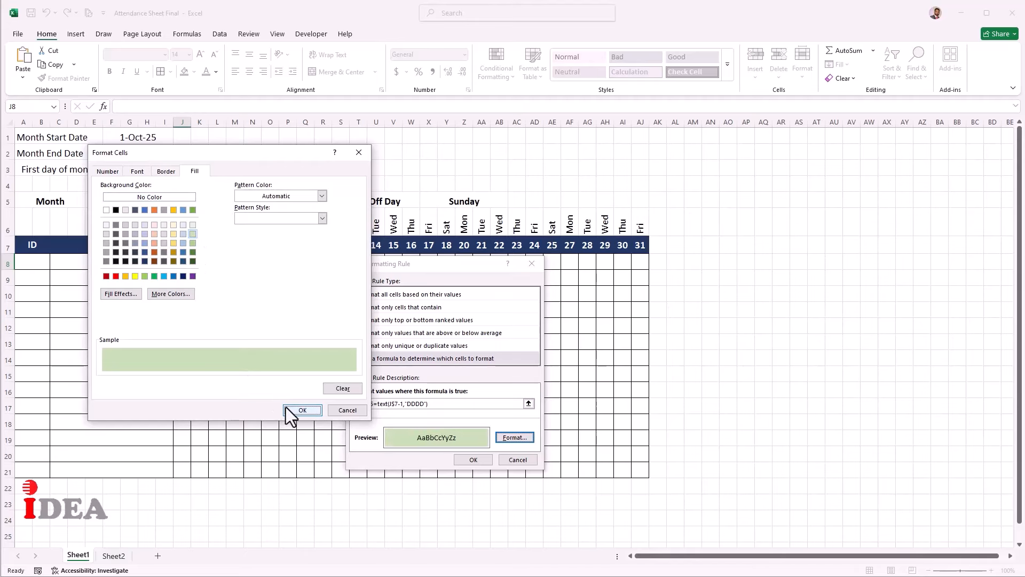
click(472, 460)
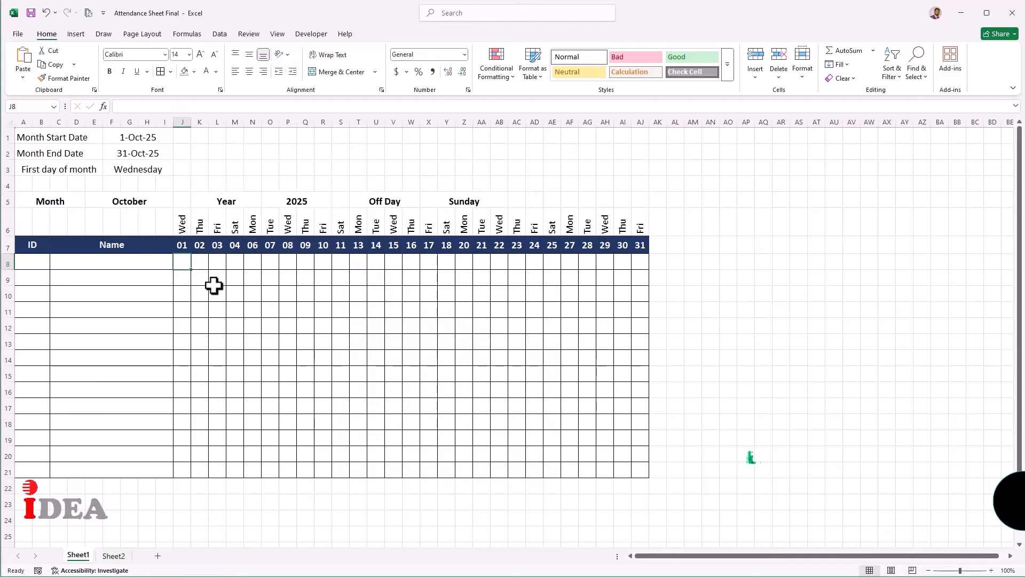
mouse_move(192, 270)
mouse_down()
mouse_move(649, 274)
mouse_move(643, 474)
mouse_up()
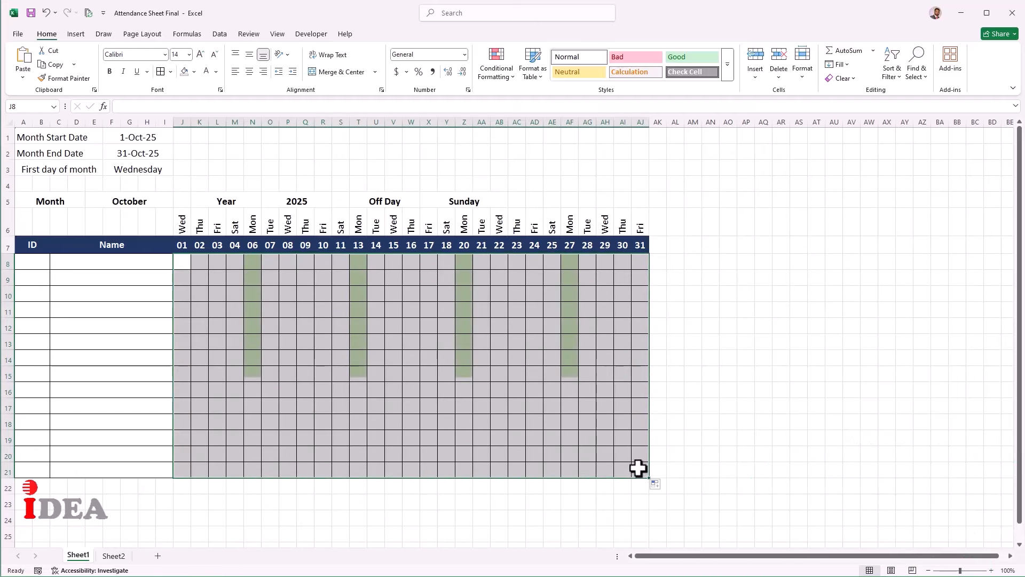
click(444, 385)
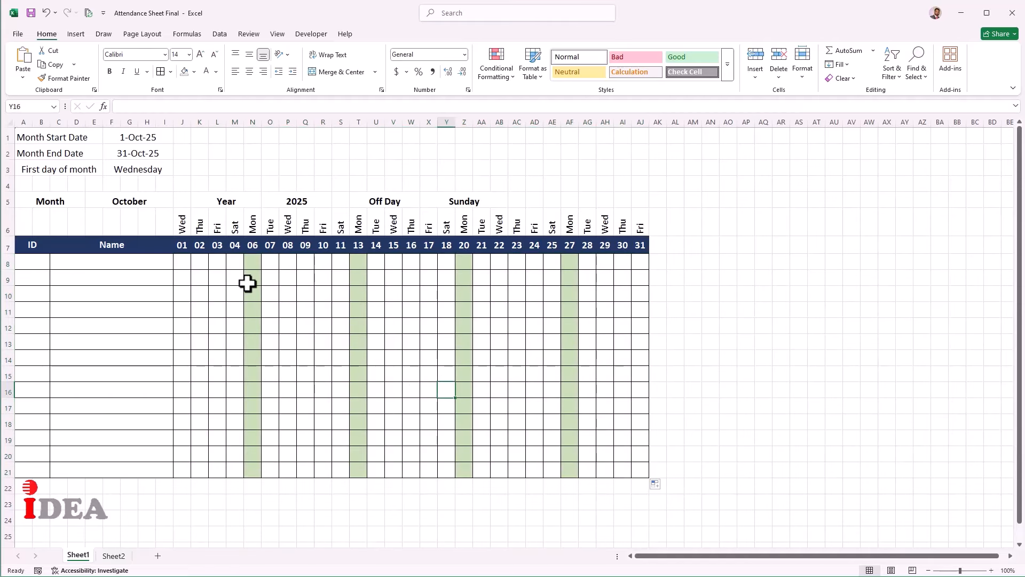
Test the off-day highlighting by switching the off day in X5 to Monday, Wednesday and back to Sunday
click(253, 224)
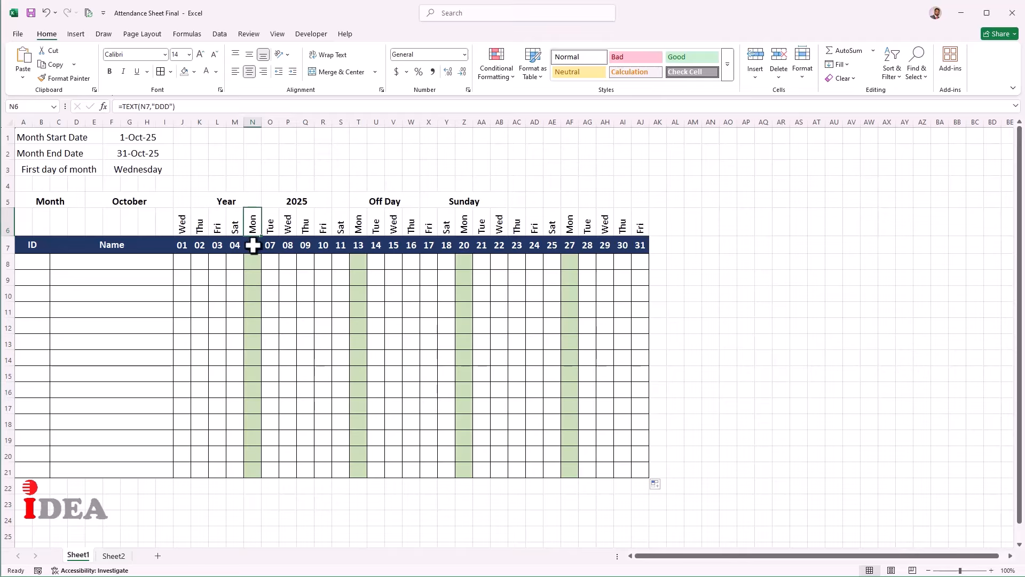
click(464, 199)
click(513, 202)
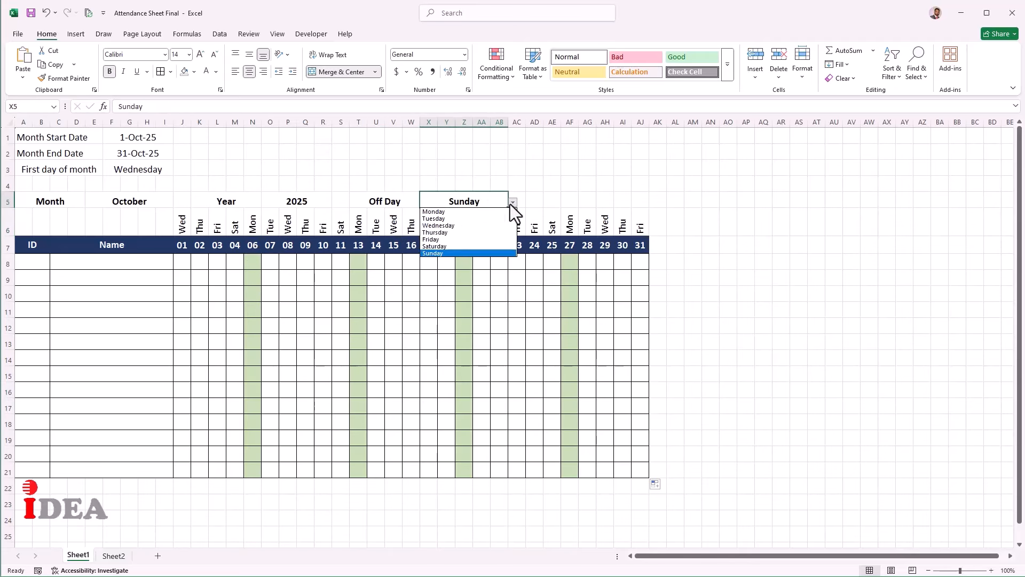
click(466, 215)
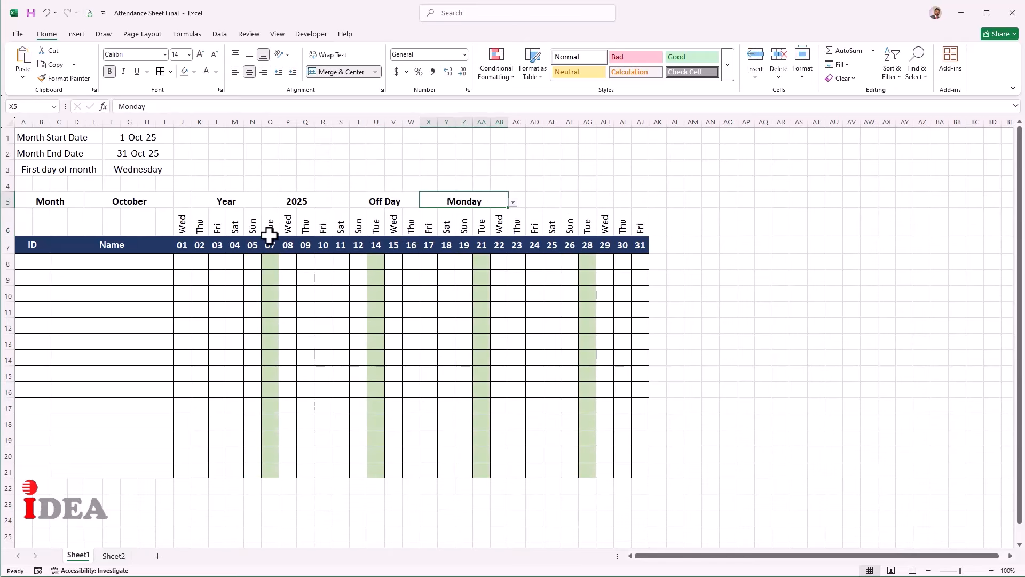
click(513, 202)
click(460, 231)
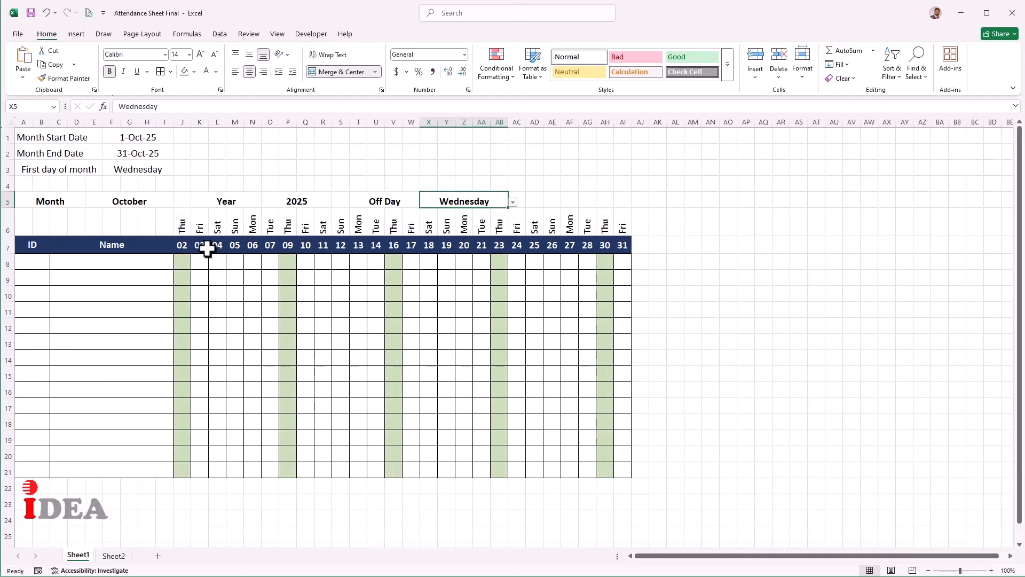
click(513, 202)
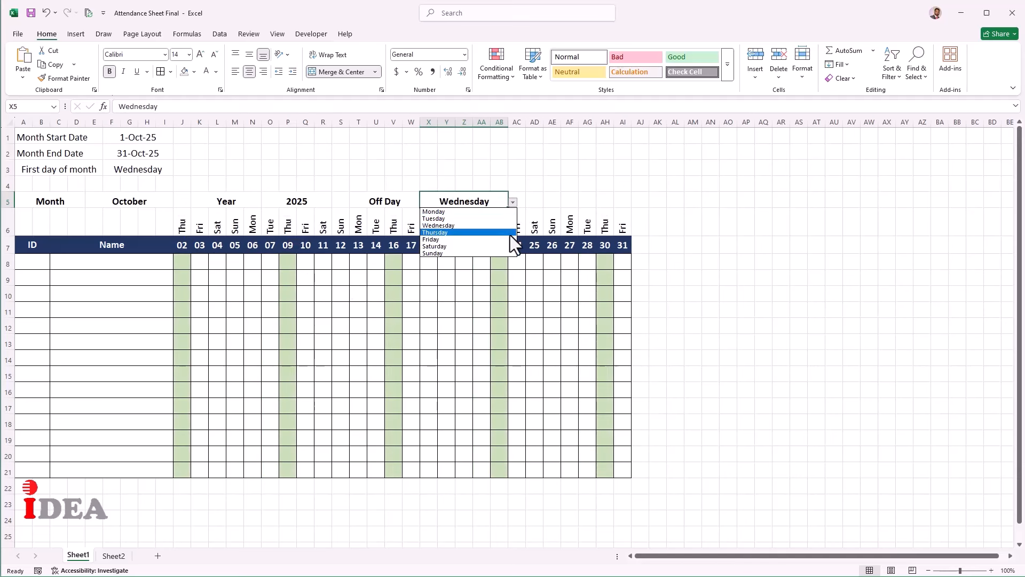
click(466, 254)
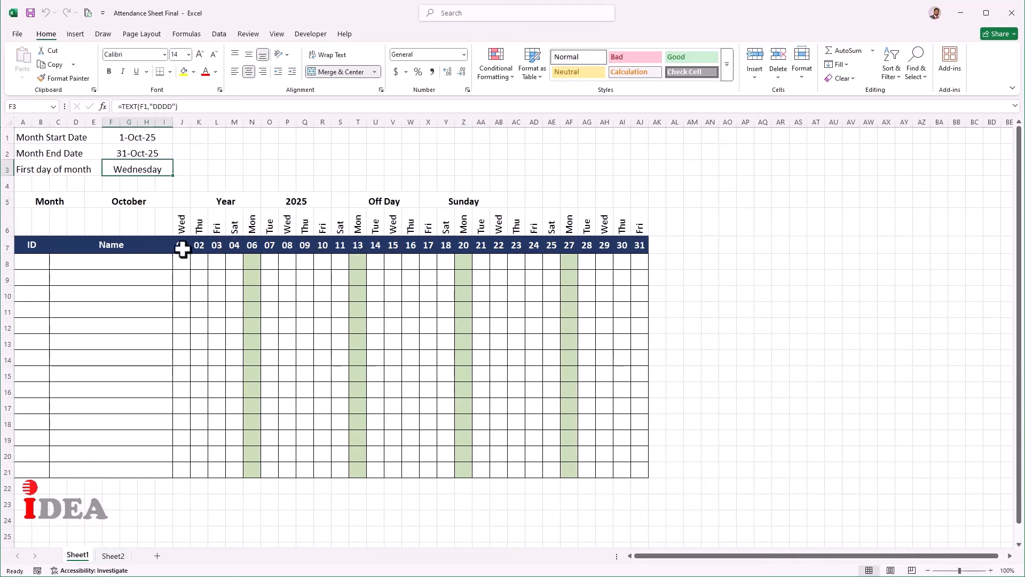
Start a date-occurring conditional formatting rule for the day numbers in J7:AJ7 that matches Today
drag(181, 249, 640, 245)
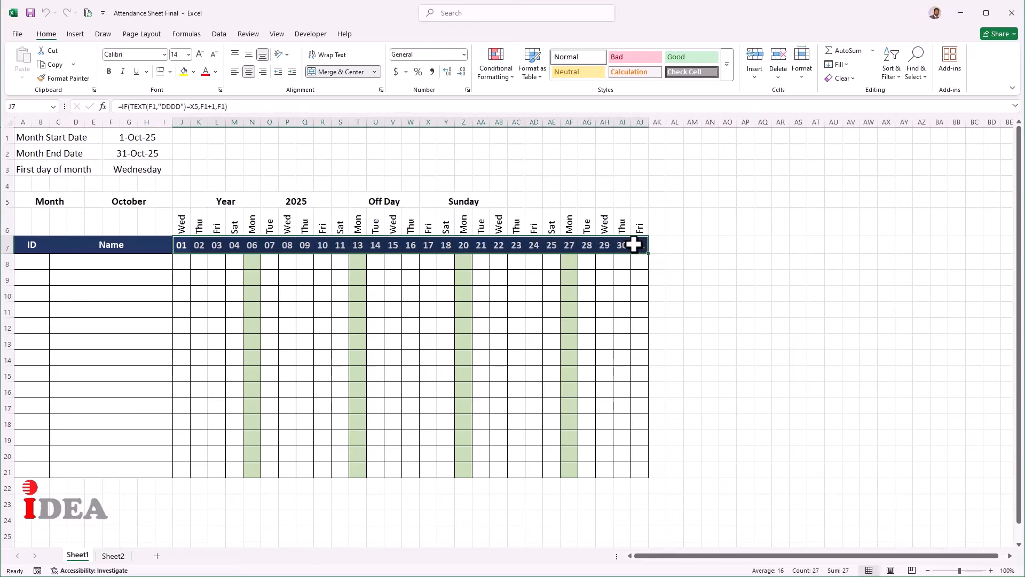
click(501, 81)
mouse_move(518, 98)
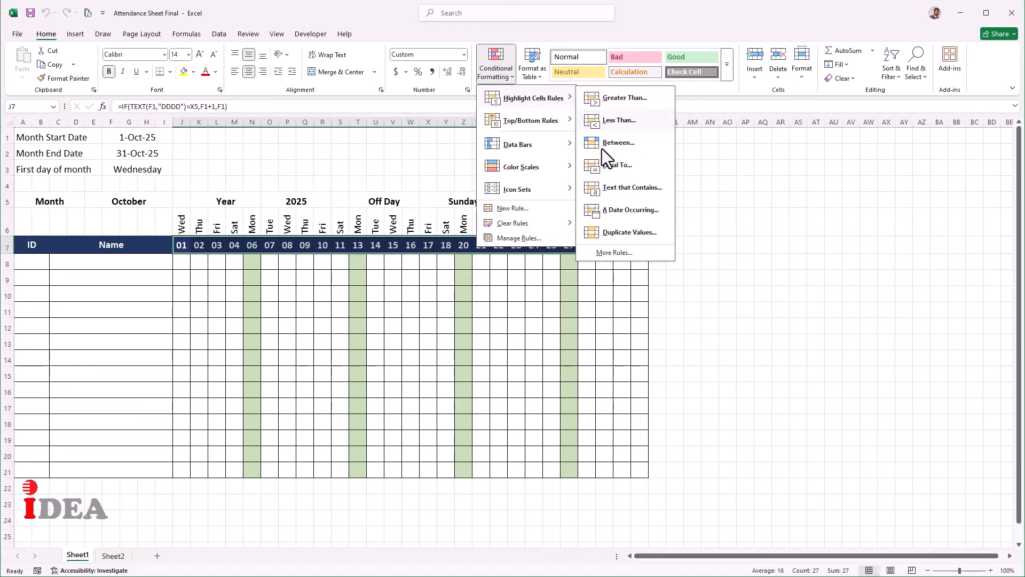
click(618, 213)
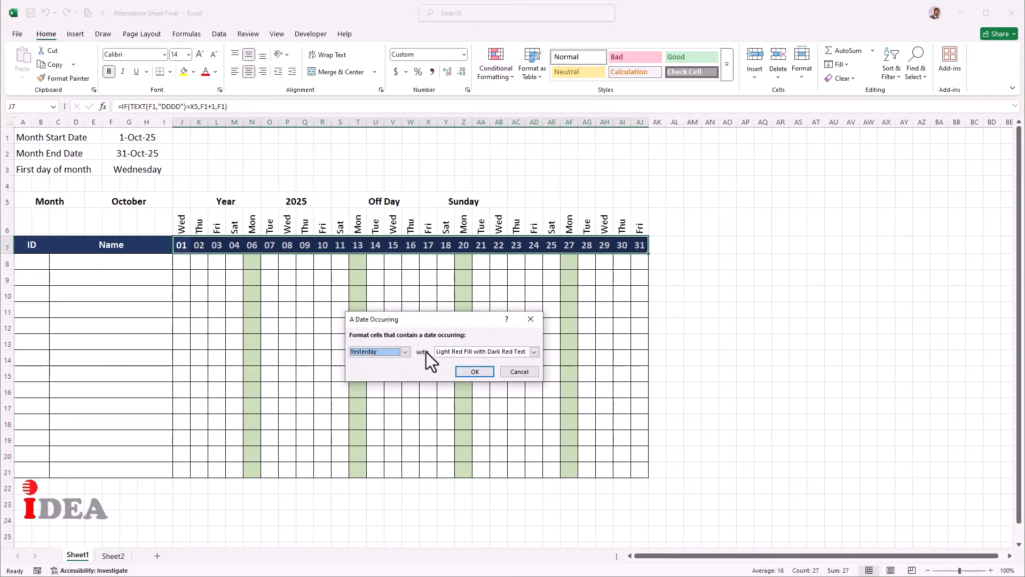
click(407, 351)
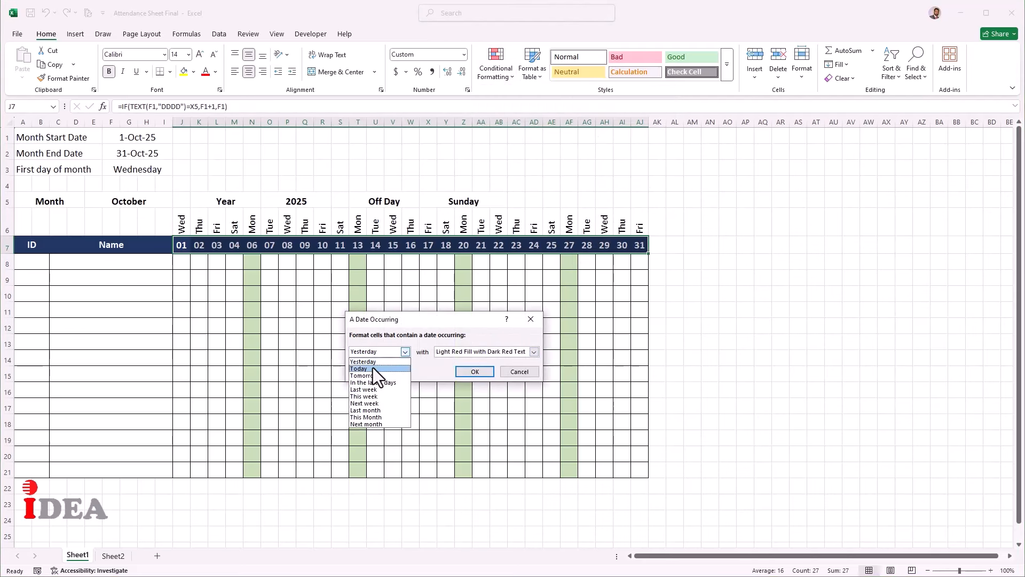
click(373, 367)
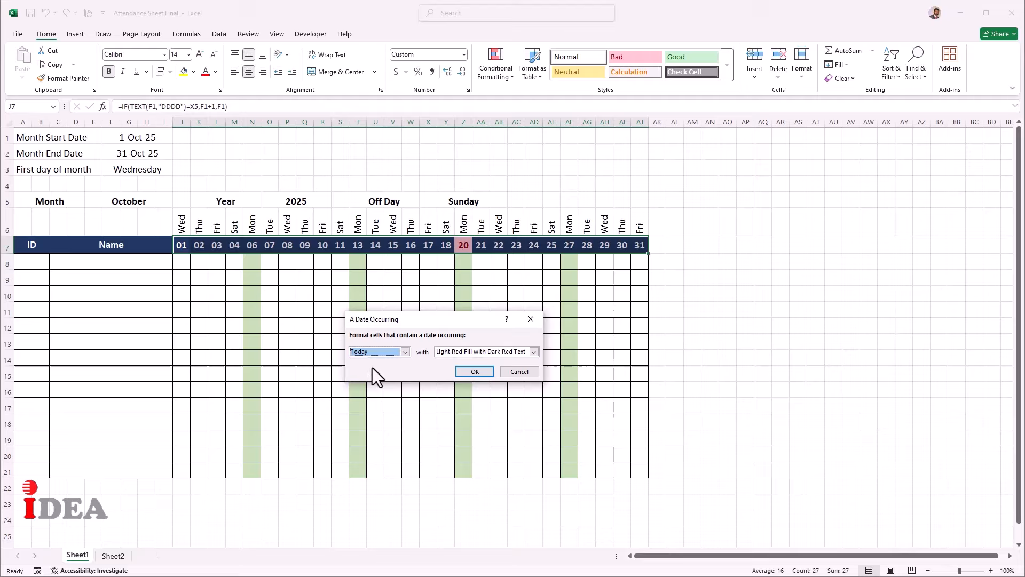
Give the Today rule a custom format with yellow fill and dark red font, and apply it
click(532, 352)
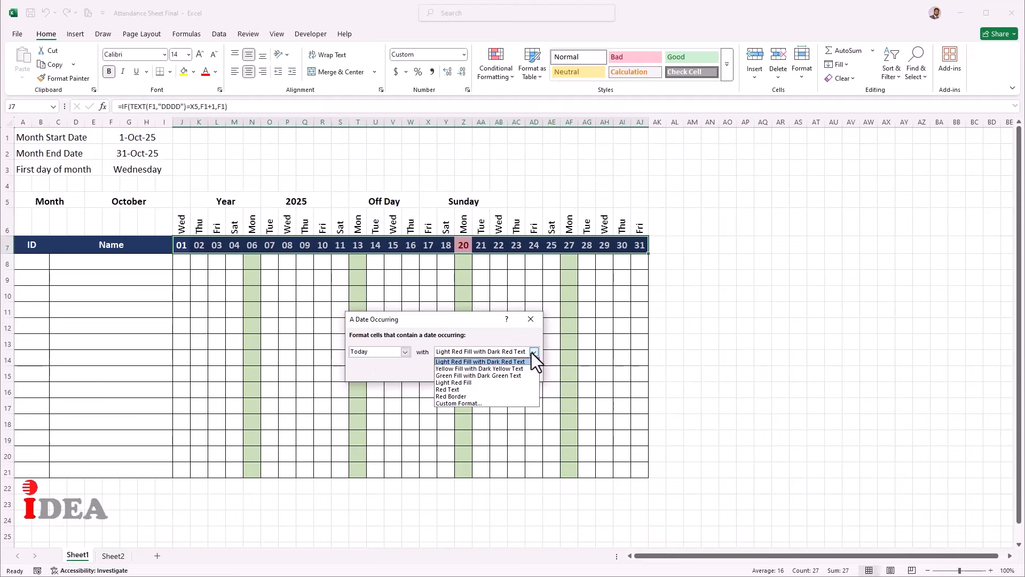
click(478, 403)
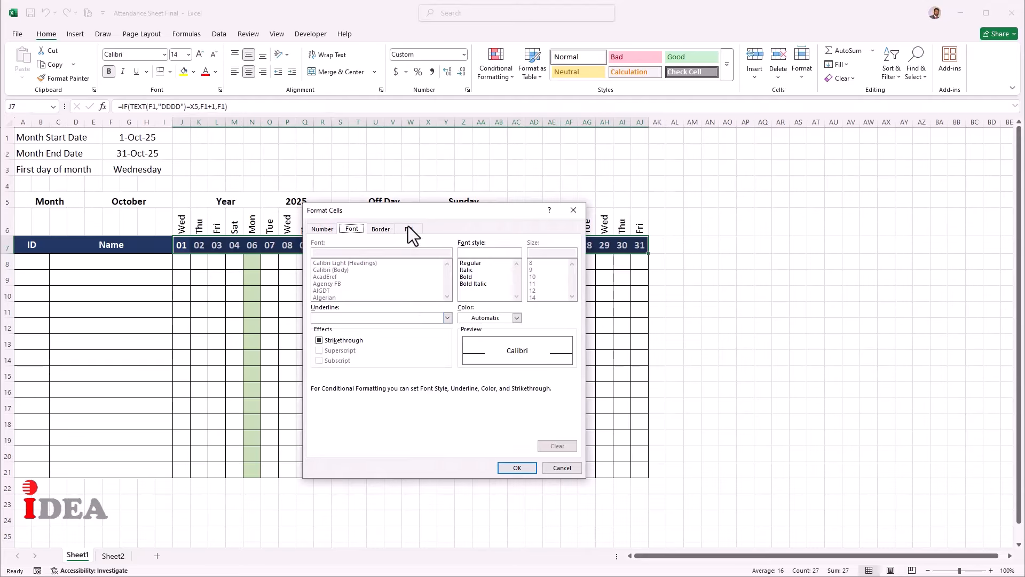
click(408, 231)
click(350, 334)
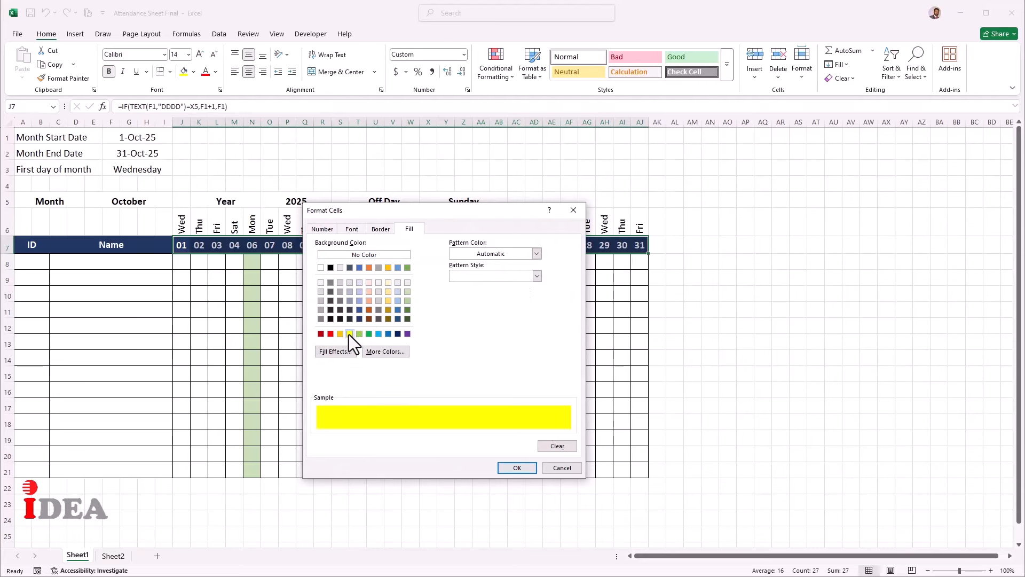
click(353, 229)
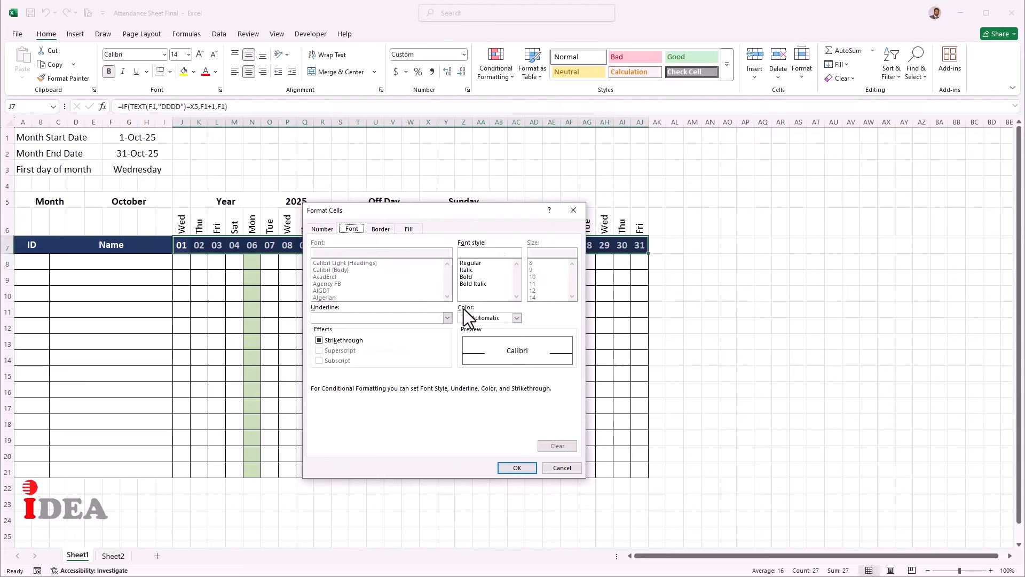
click(517, 317)
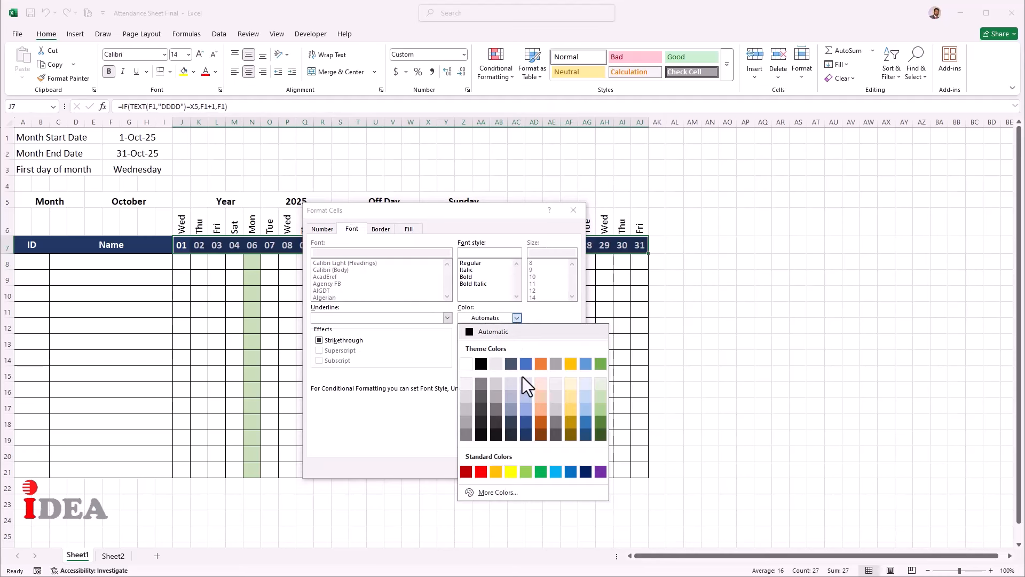
click(464, 471)
click(521, 470)
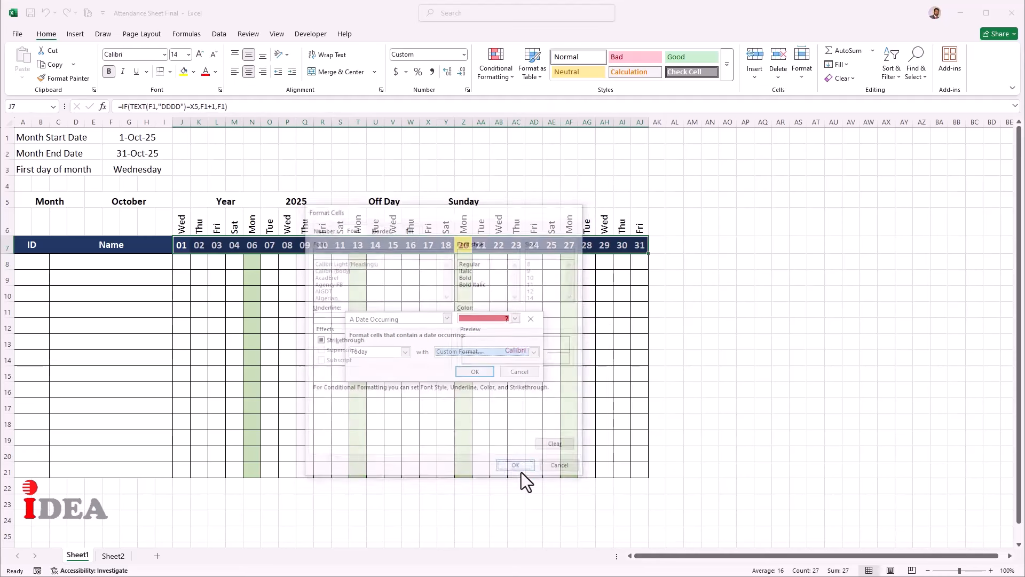
click(482, 373)
click(468, 316)
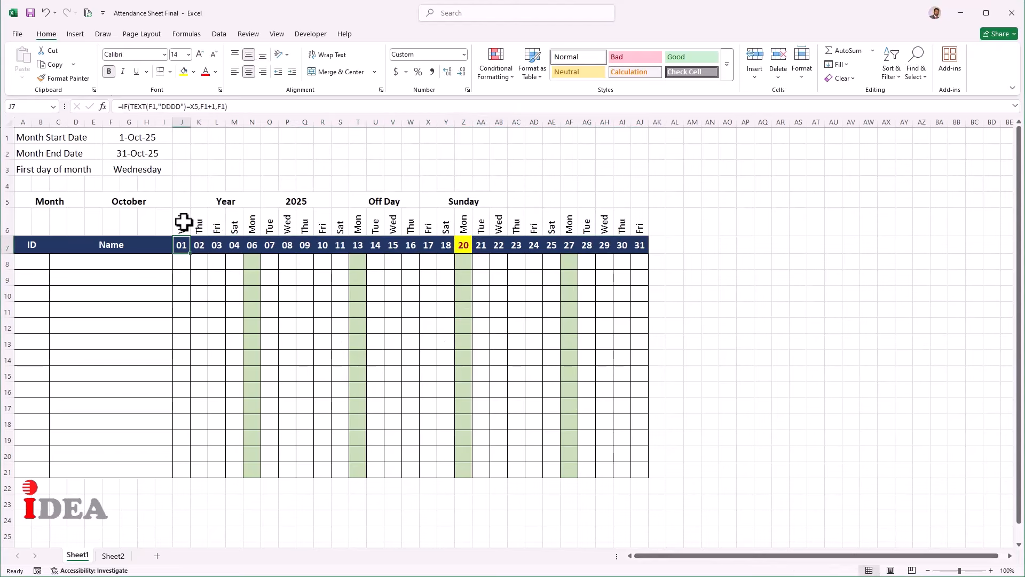
Start a formula-based conditional formatting rule for the weekday names in J6:AJ6 with the formula =J$7<>""
drag(182, 223, 647, 222)
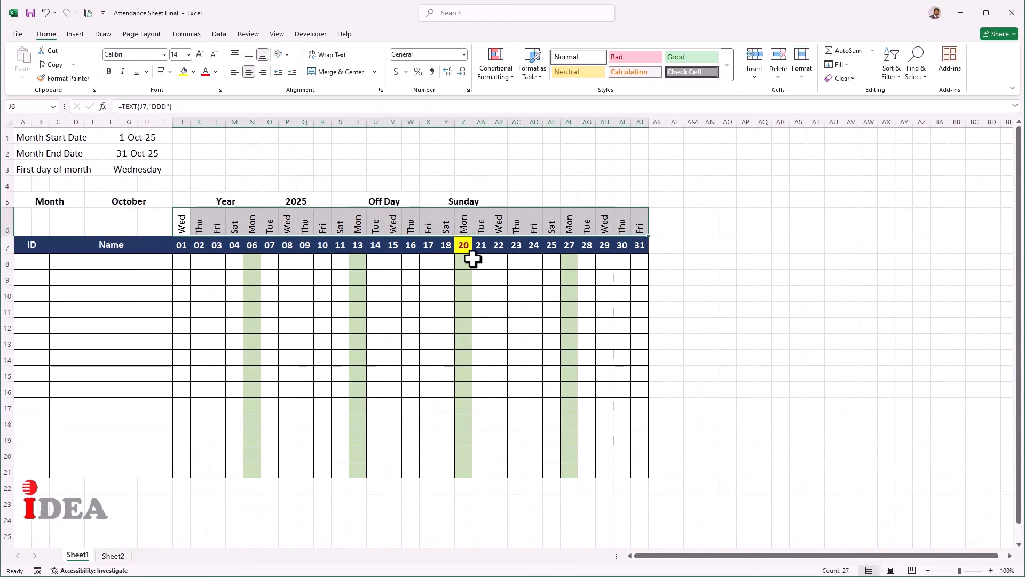
click(499, 76)
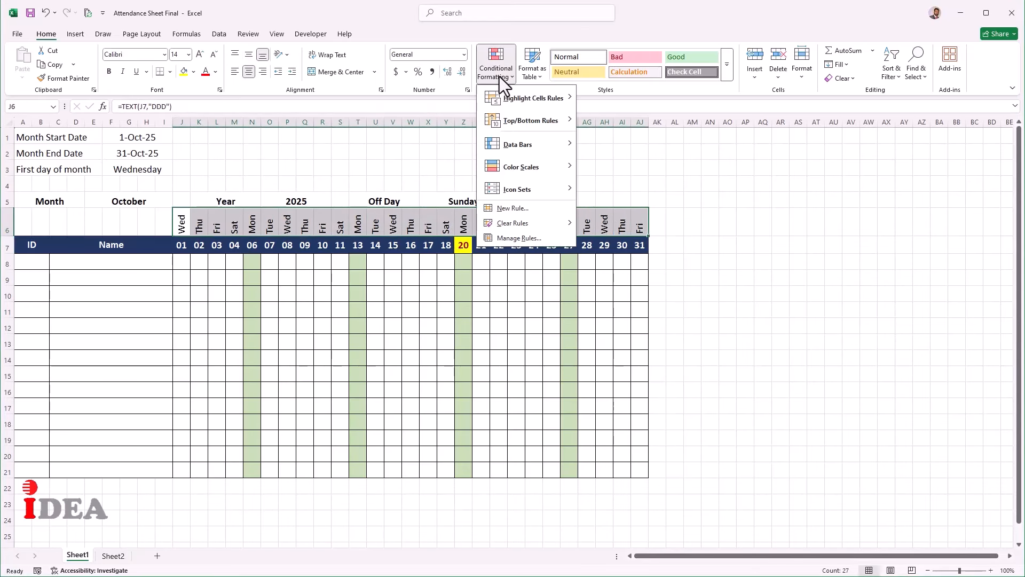
click(516, 207)
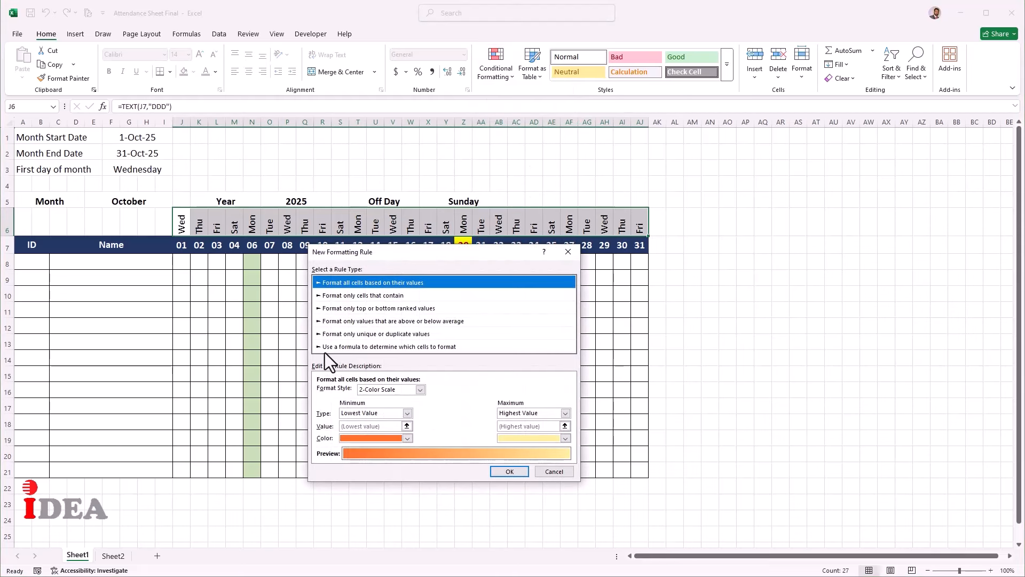
click(403, 345)
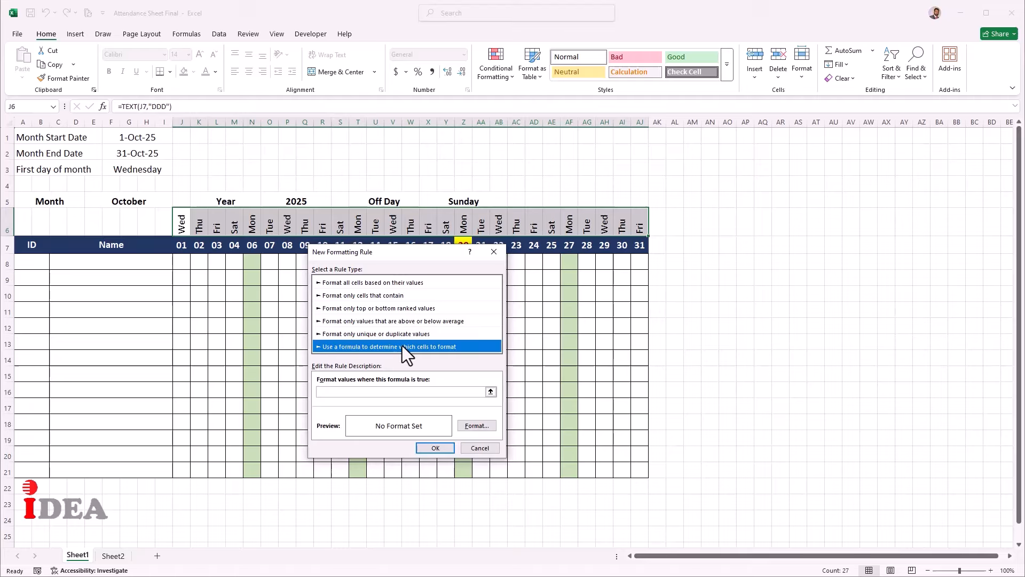
click(359, 392)
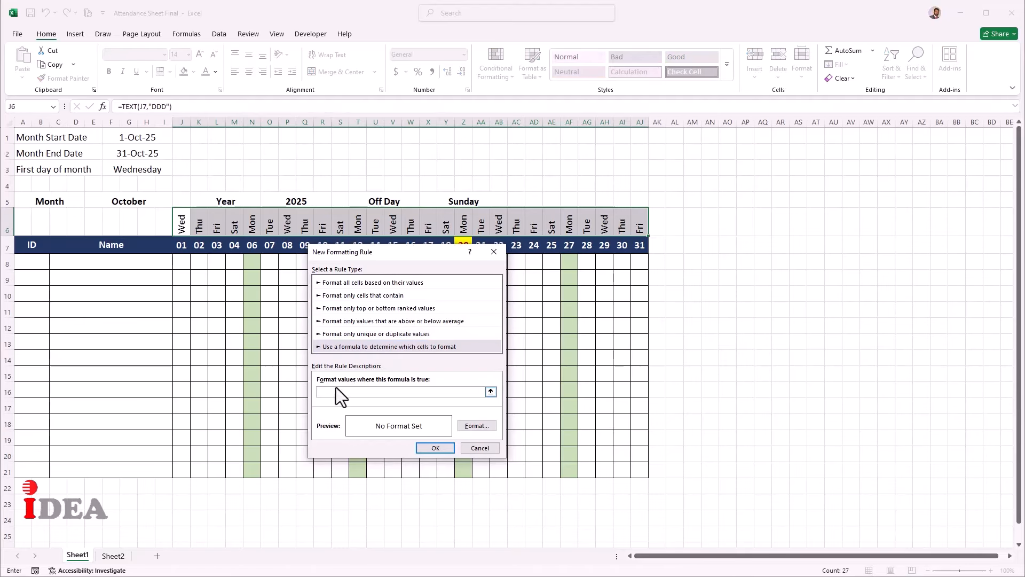
click(184, 244)
click(322, 392)
key(BackSpace)
Give the weekday rule a very light blue fill and apply it
click(464, 427)
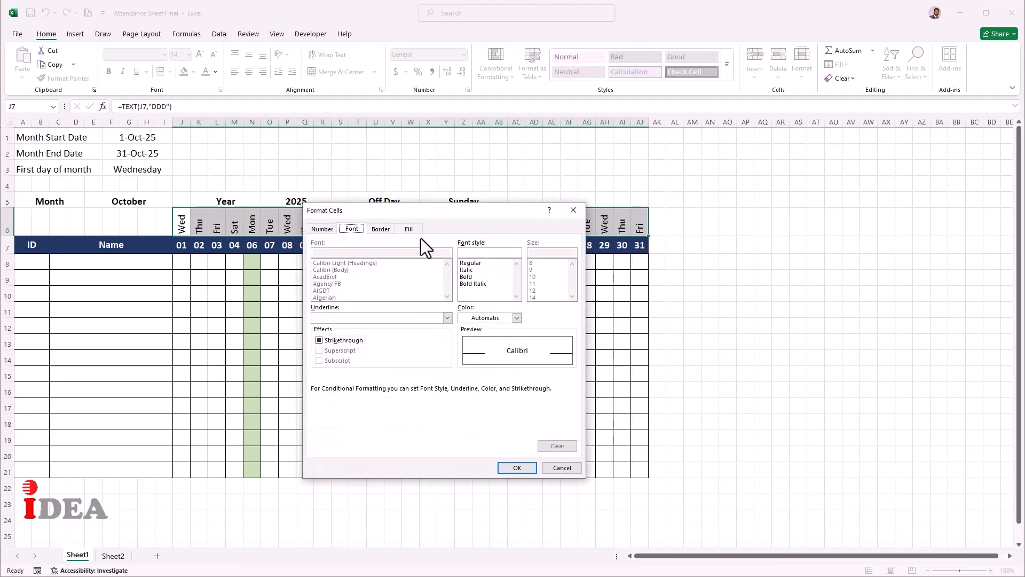
click(410, 230)
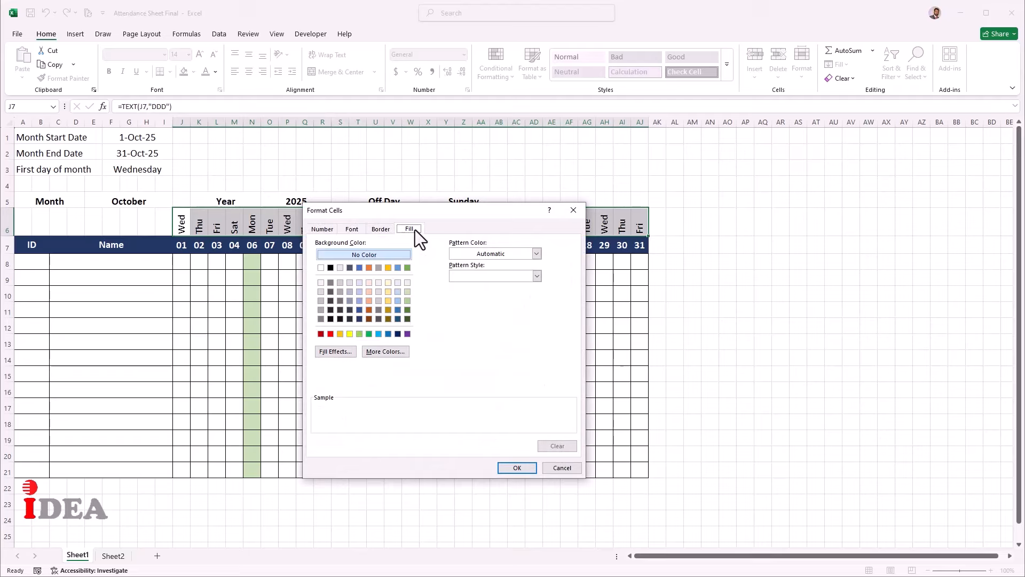
click(397, 283)
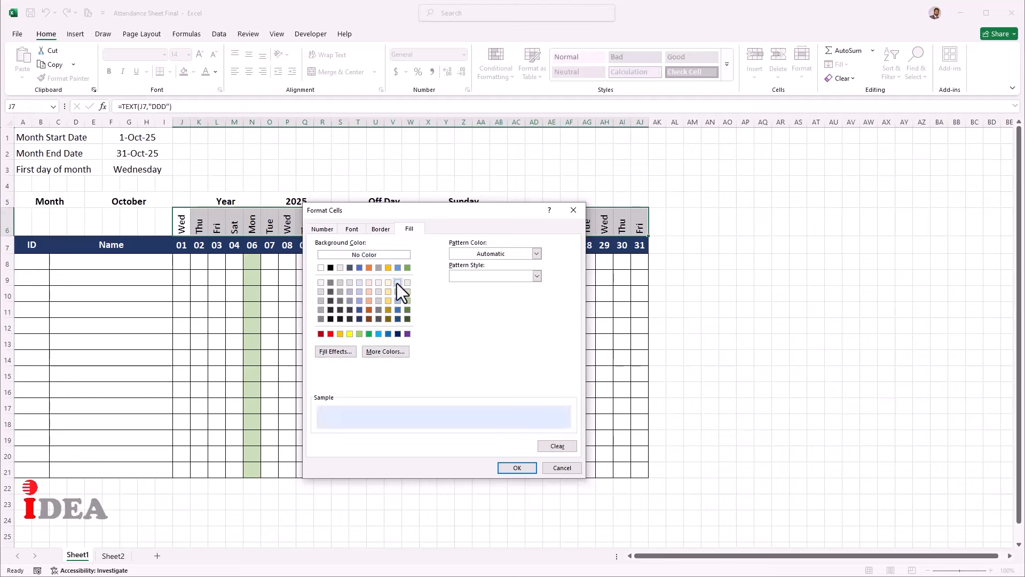
click(503, 469)
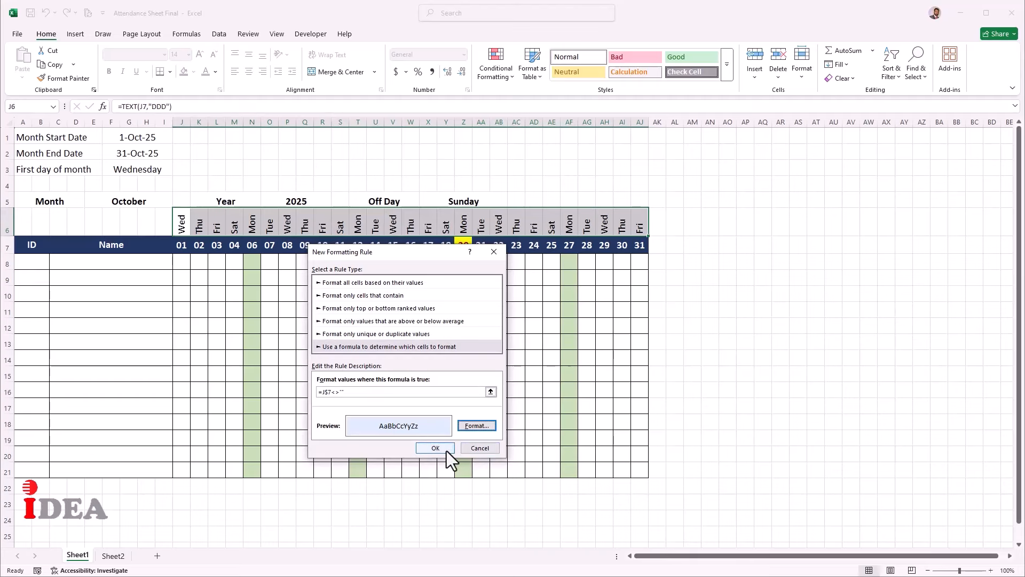
click(435, 448)
click(410, 390)
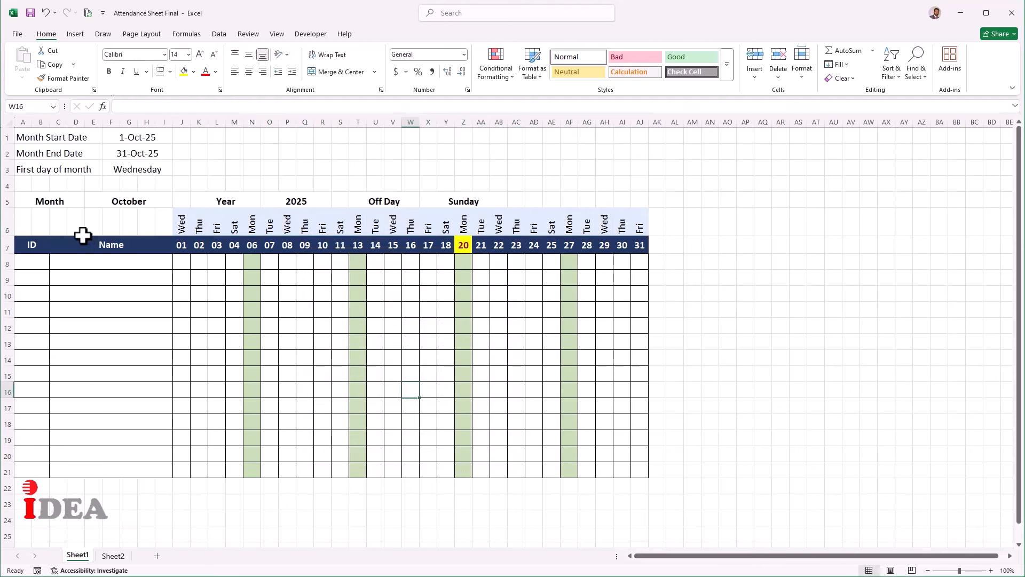
Merge and center the Name header over C6:I7 and the ID header over A6:B7
drag(65, 222, 161, 244)
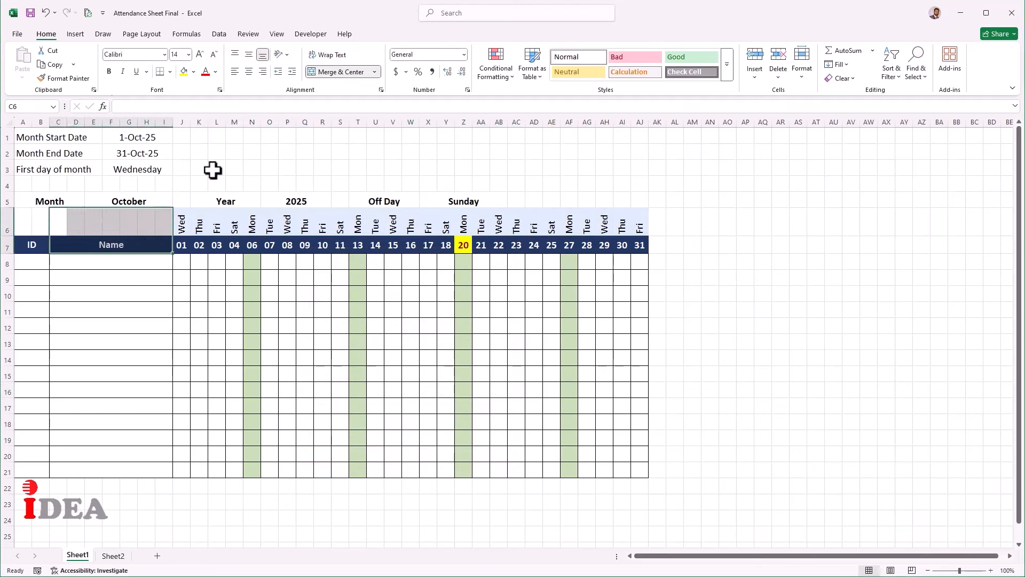
click(338, 71)
click(338, 72)
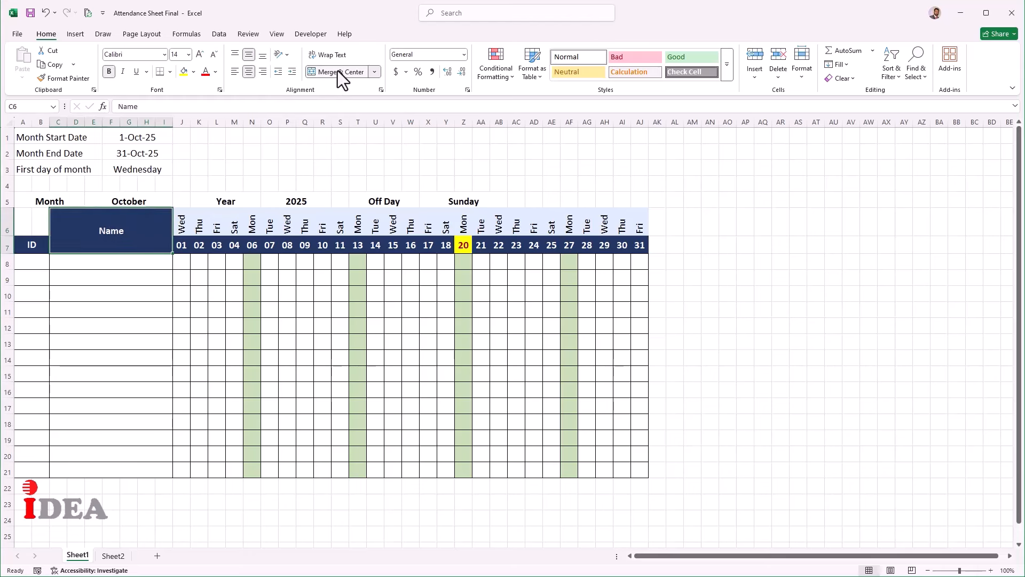
mouse_move(25, 224)
mouse_down()
mouse_move(32, 219)
mouse_move(31, 241)
mouse_up()
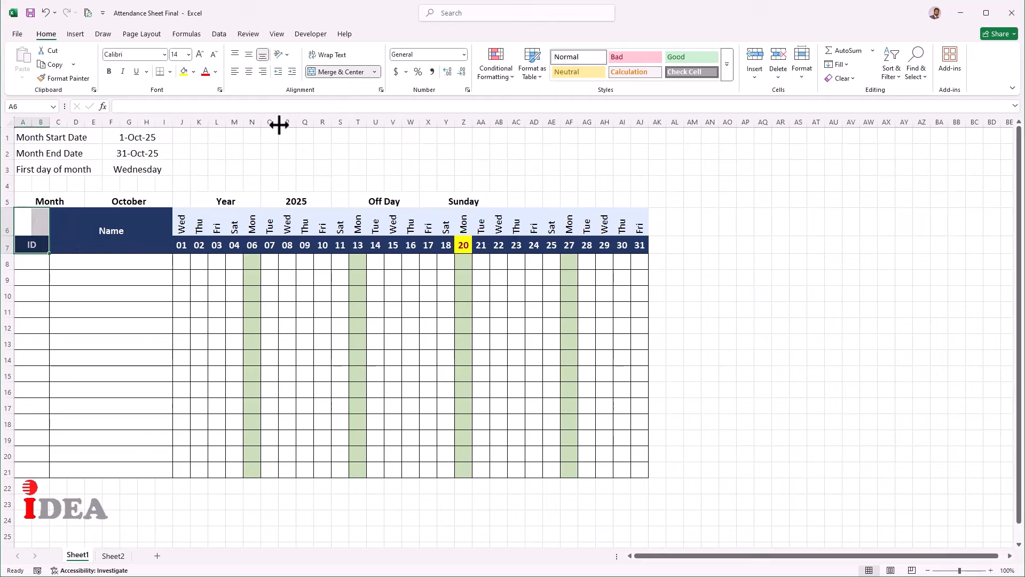
click(333, 73)
click(604, 277)
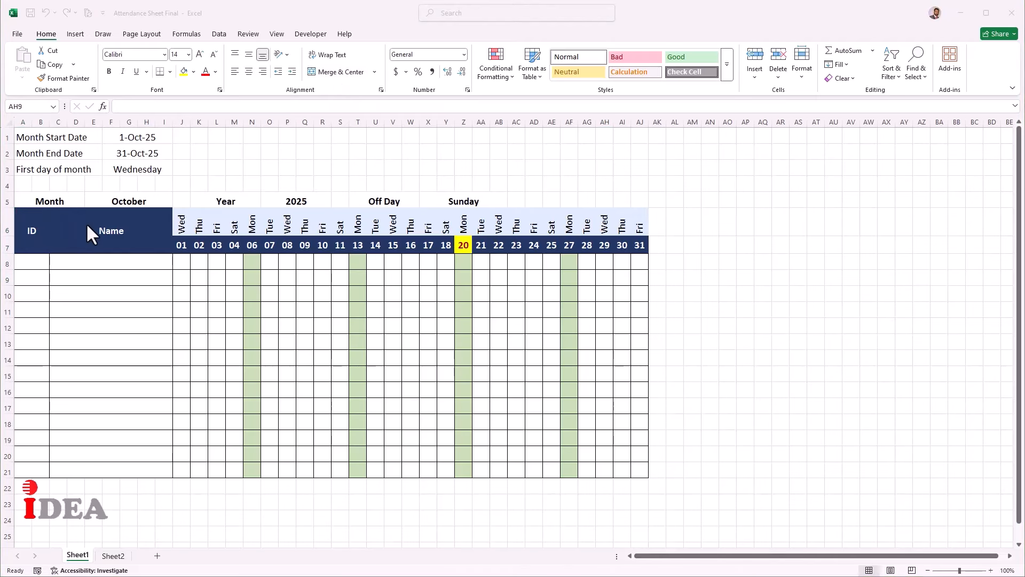
Fill the Month label in row 5 with dark orange-brown and its month value cell with the lightest orange
click(64, 202)
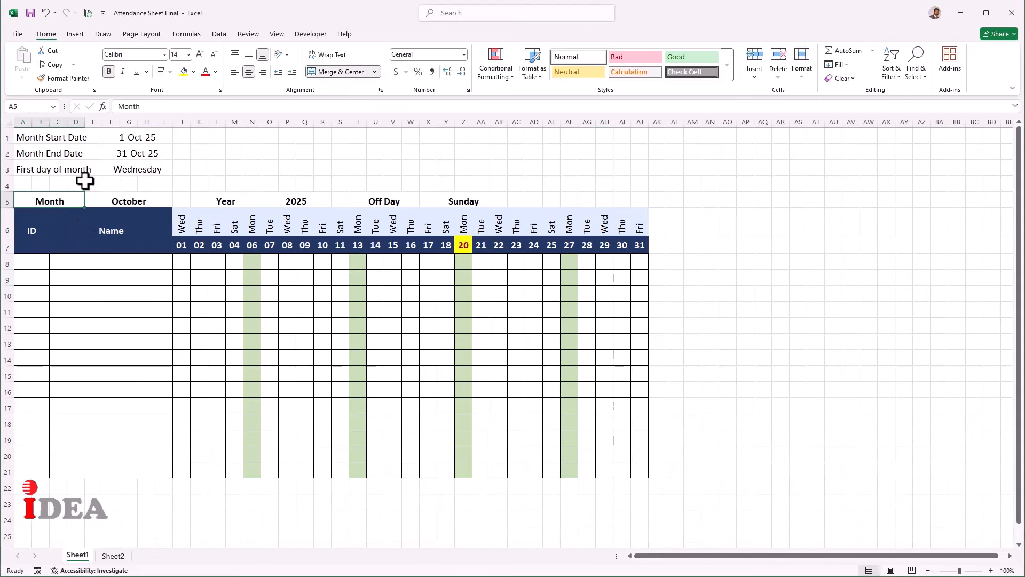
click(193, 72)
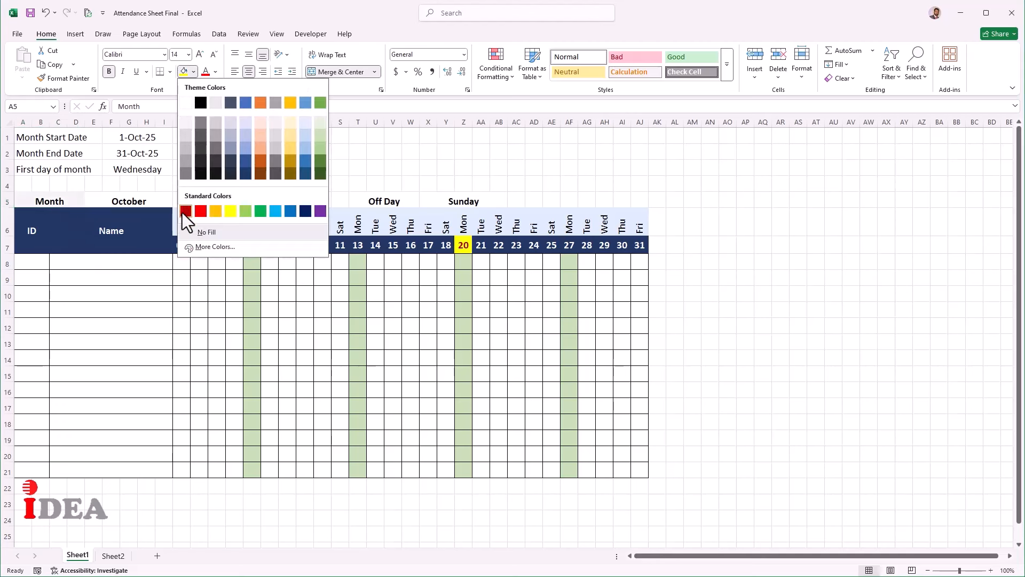
click(260, 175)
click(156, 198)
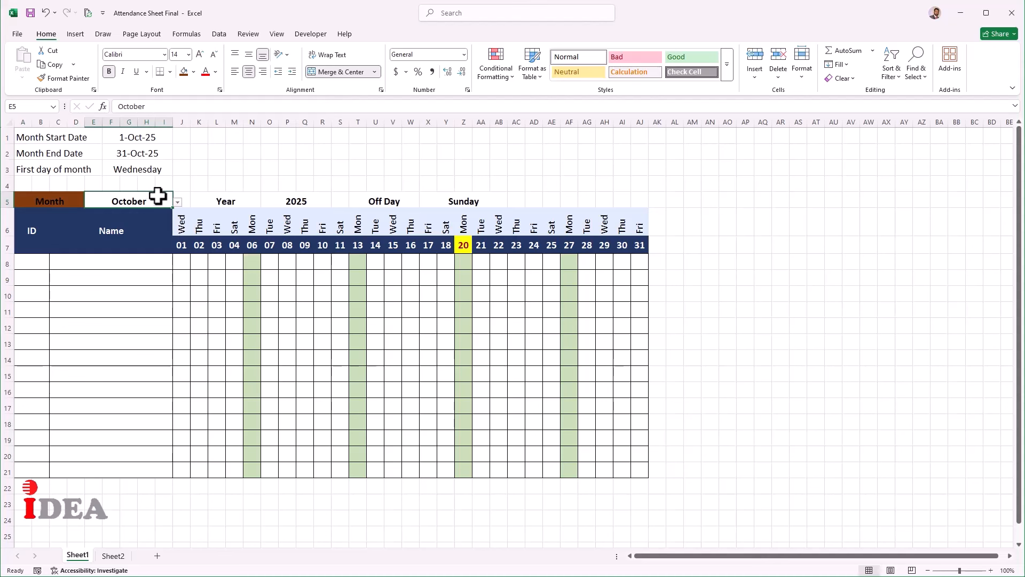
click(194, 72)
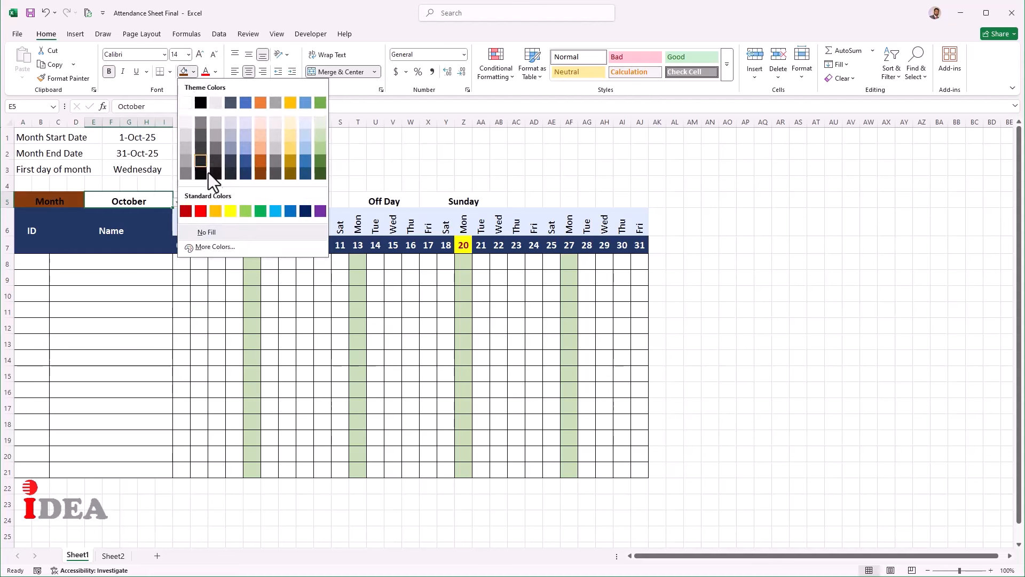
click(260, 122)
Fill the Year label in row 5 with dark gray and its year value cell with the lightest gray
click(235, 199)
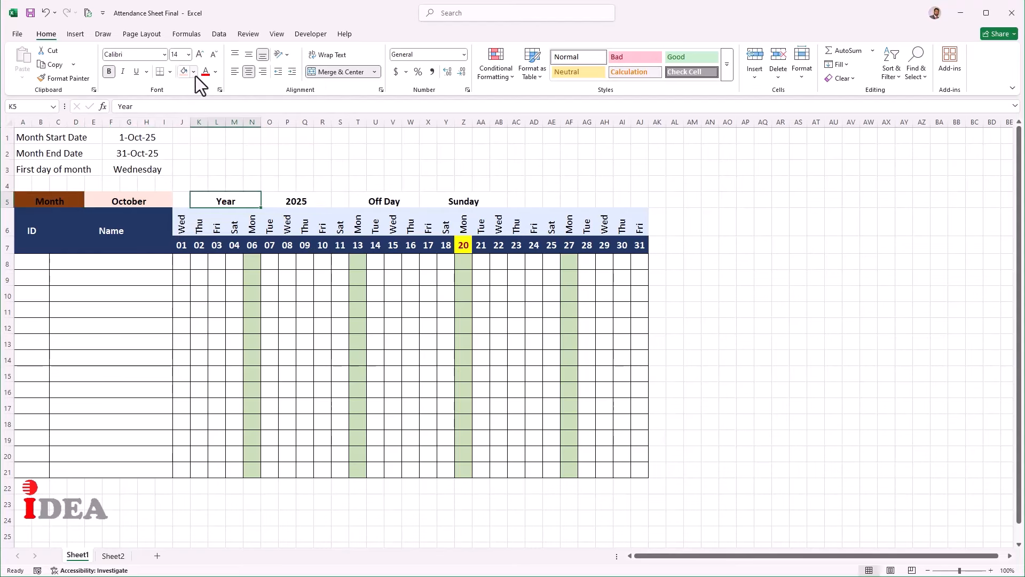
click(194, 73)
click(277, 174)
key(Right)
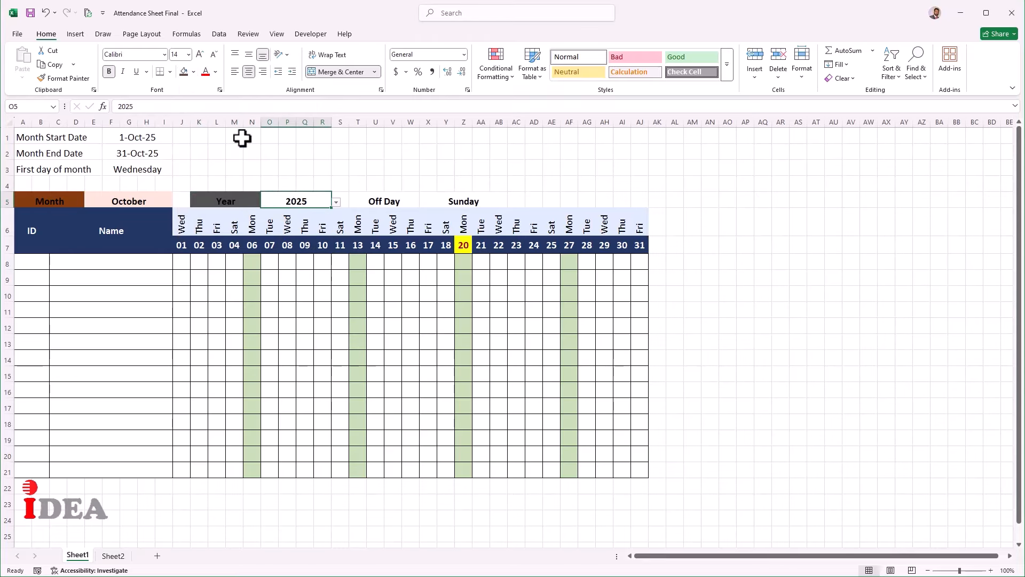
click(194, 72)
click(274, 124)
Fill the Off Day label in row 5 with dark green and its day value cell with the lightest green
click(408, 198)
click(193, 73)
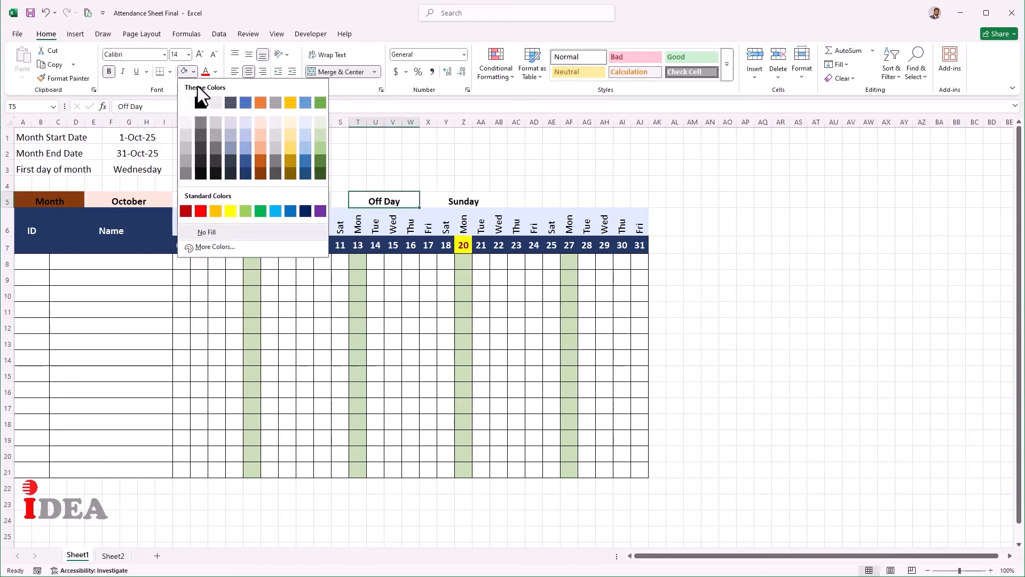
click(321, 174)
key(Right)
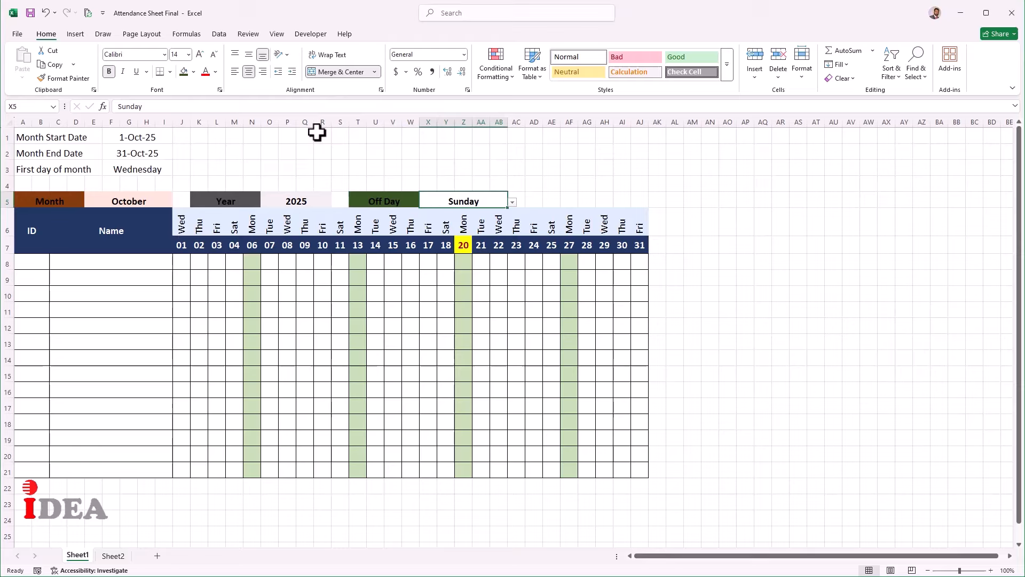
click(194, 73)
click(320, 123)
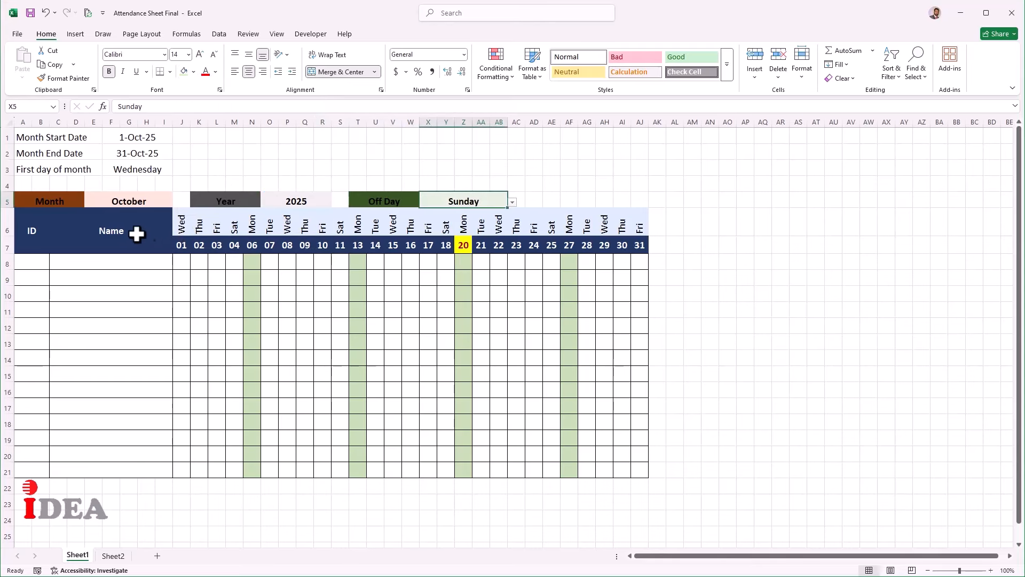
Change the font colour of the Month, Year and Off Day labels in row 5 to white
click(63, 202)
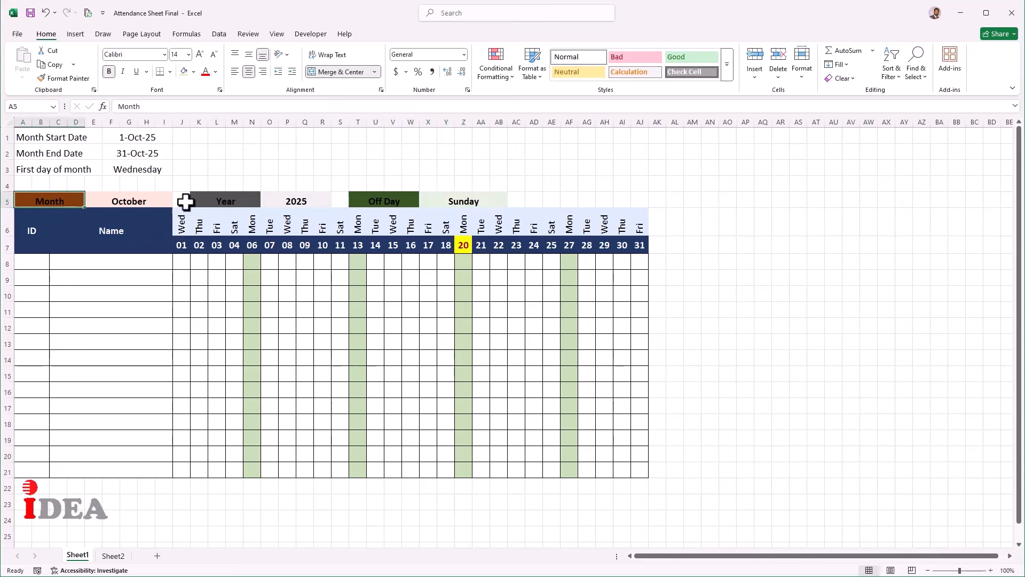
ctrl+click(212, 200)
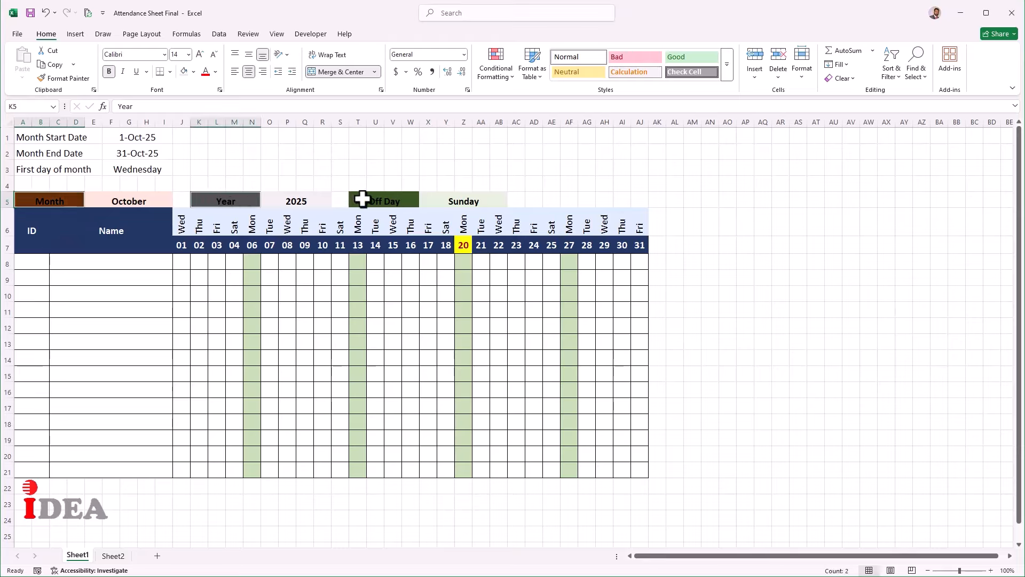
ctrl+click(362, 199)
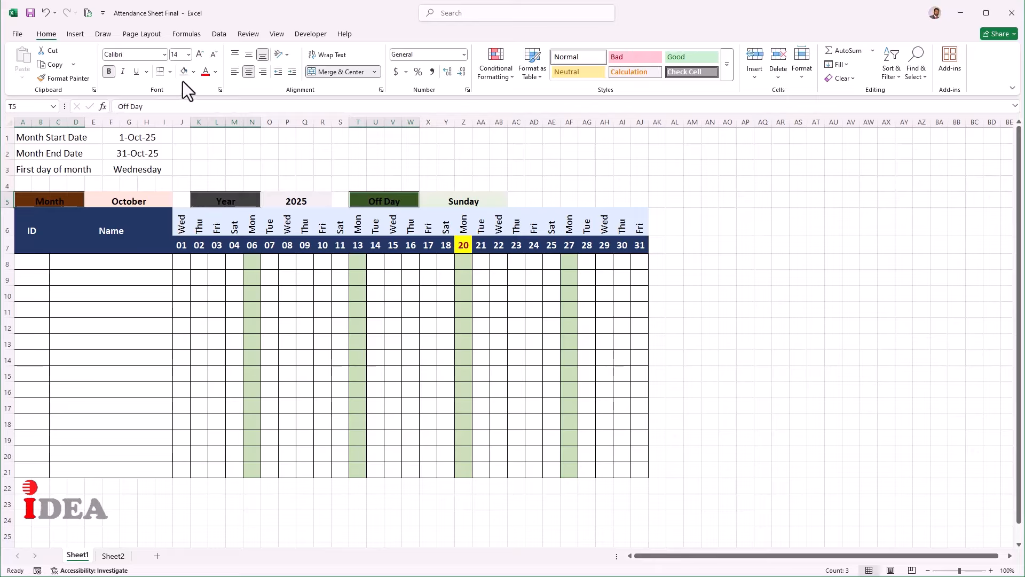
click(215, 72)
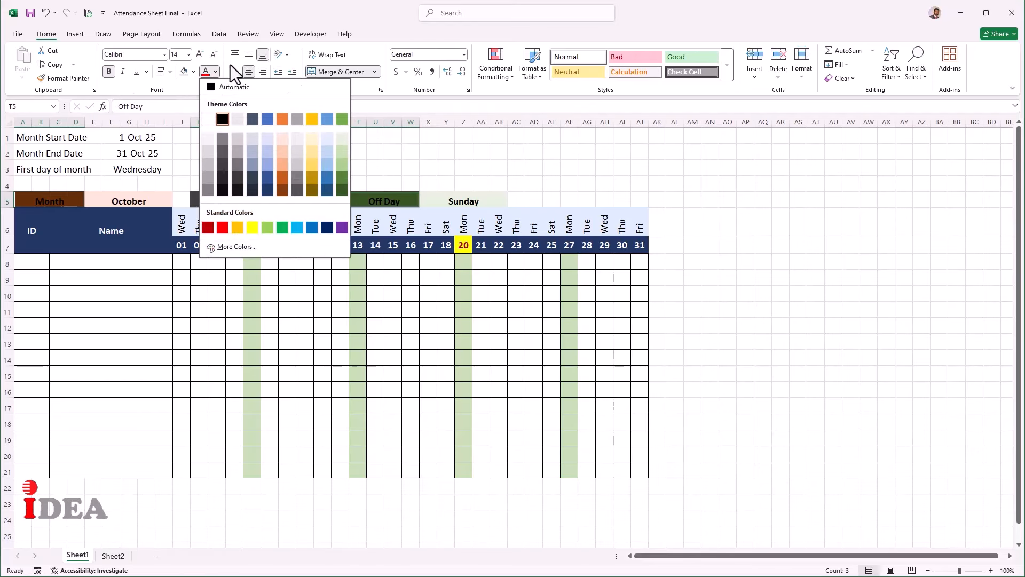
click(208, 119)
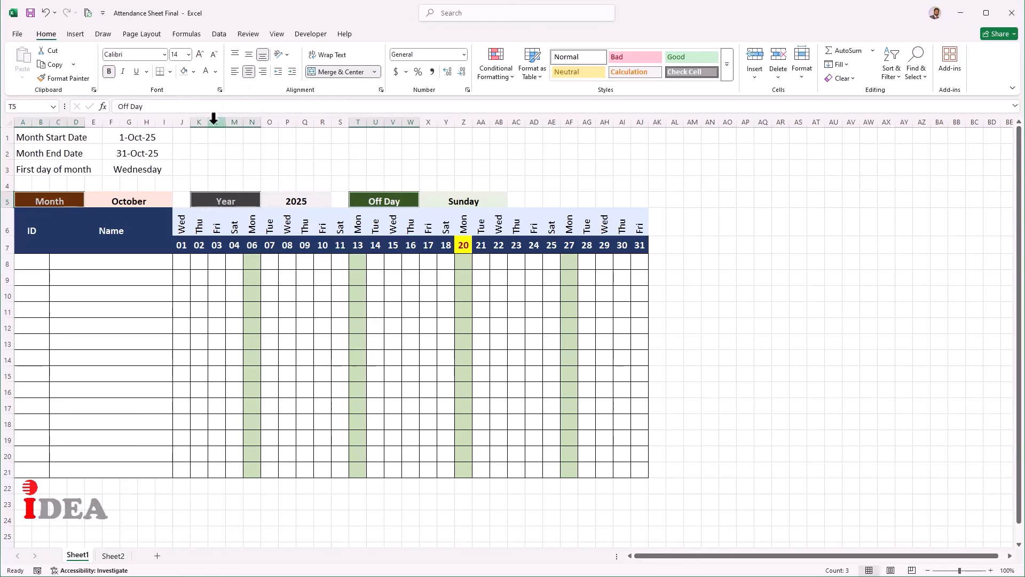
Left-align the month, year and off-day value cells in row 5
click(126, 201)
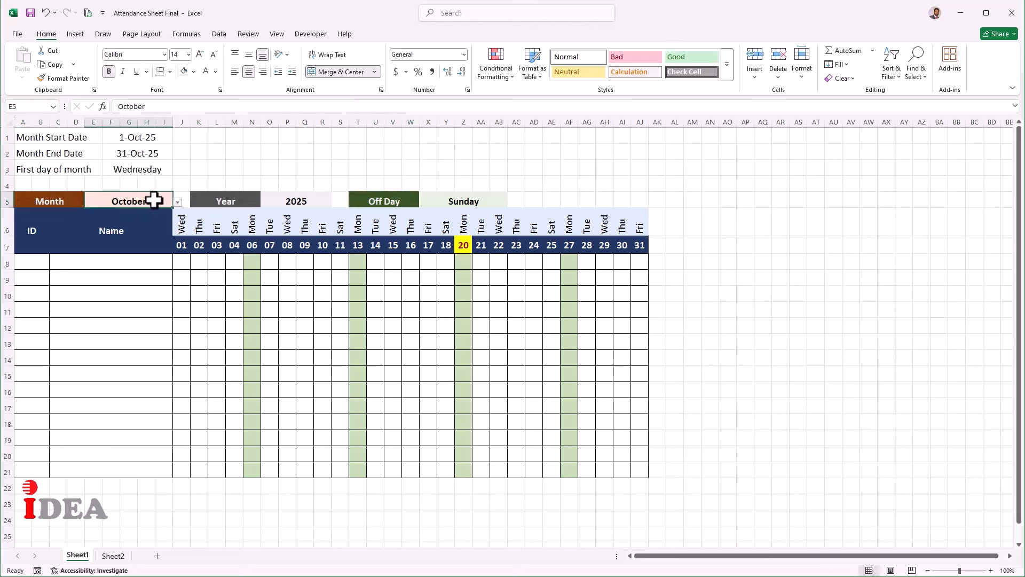
ctrl+click(281, 196)
ctrl+click(441, 197)
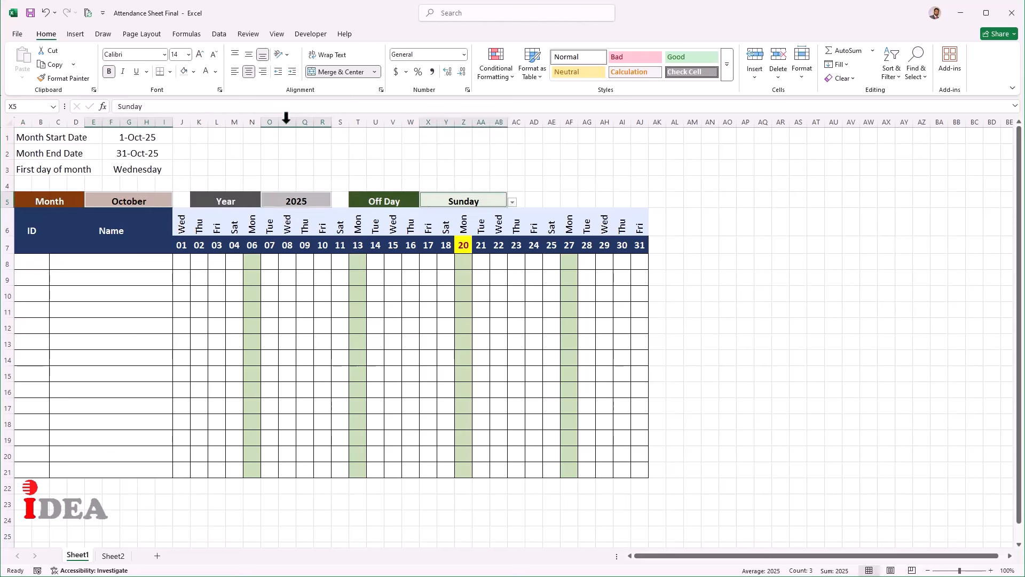
click(234, 72)
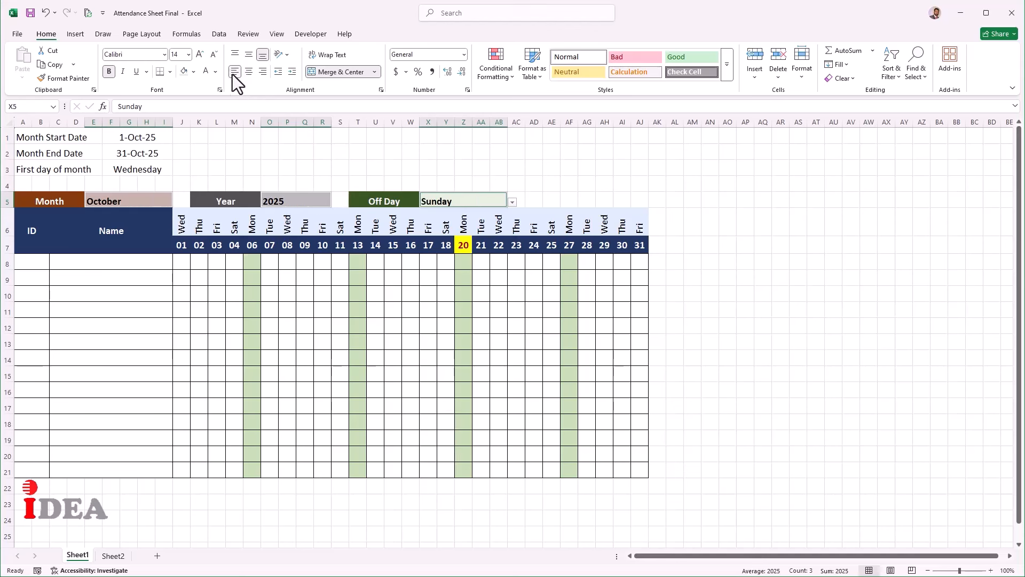
click(180, 168)
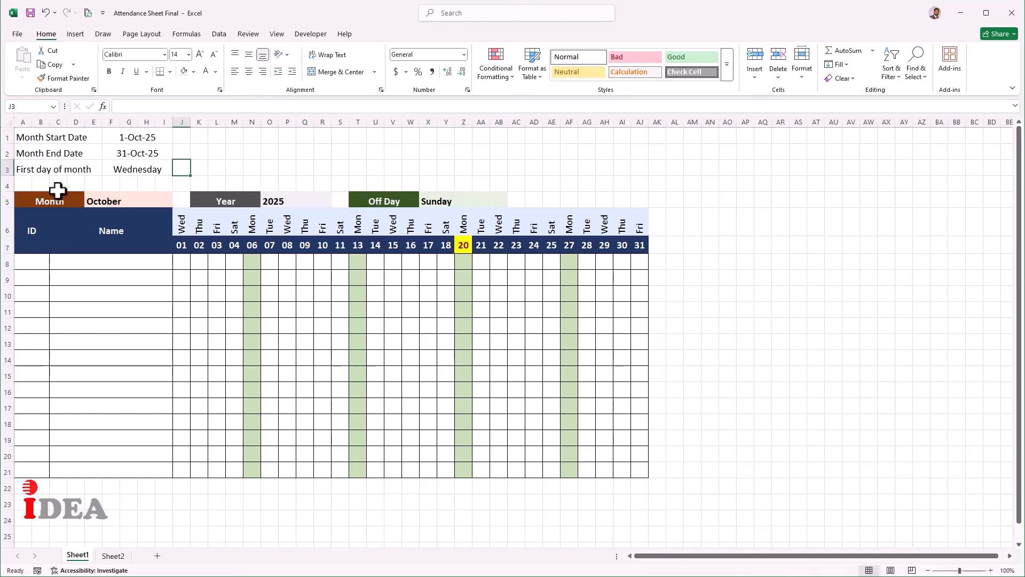
Apply a thick dark orange-brown outline border around the Month label and its value cell, A5:I5
click(58, 199)
drag(59, 199, 115, 197)
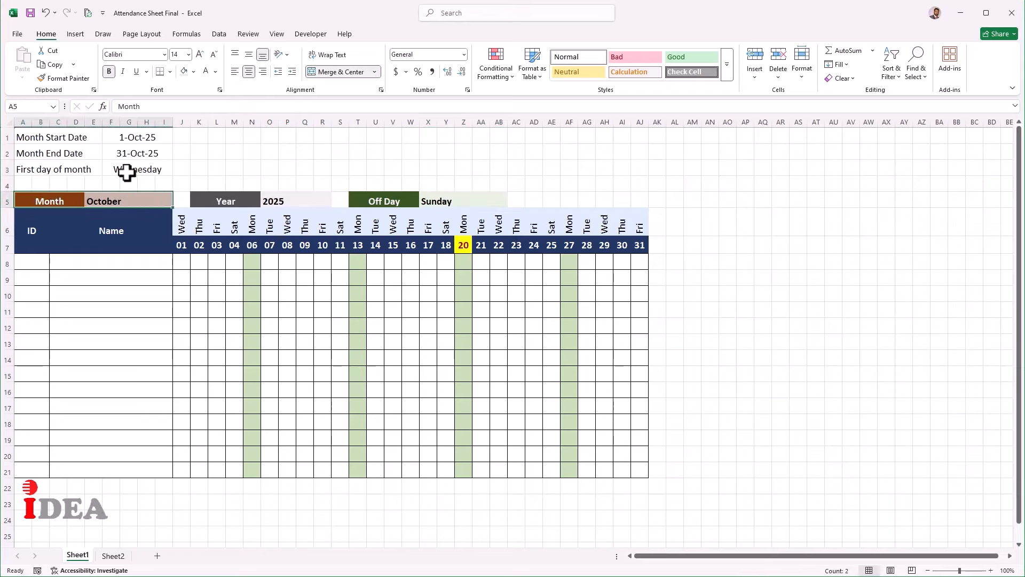
click(169, 71)
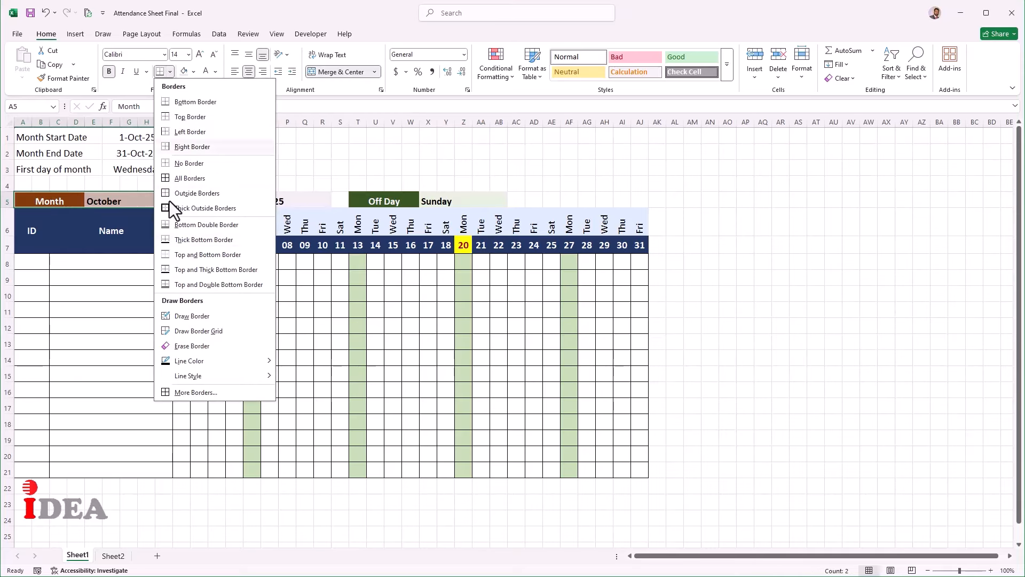
click(184, 390)
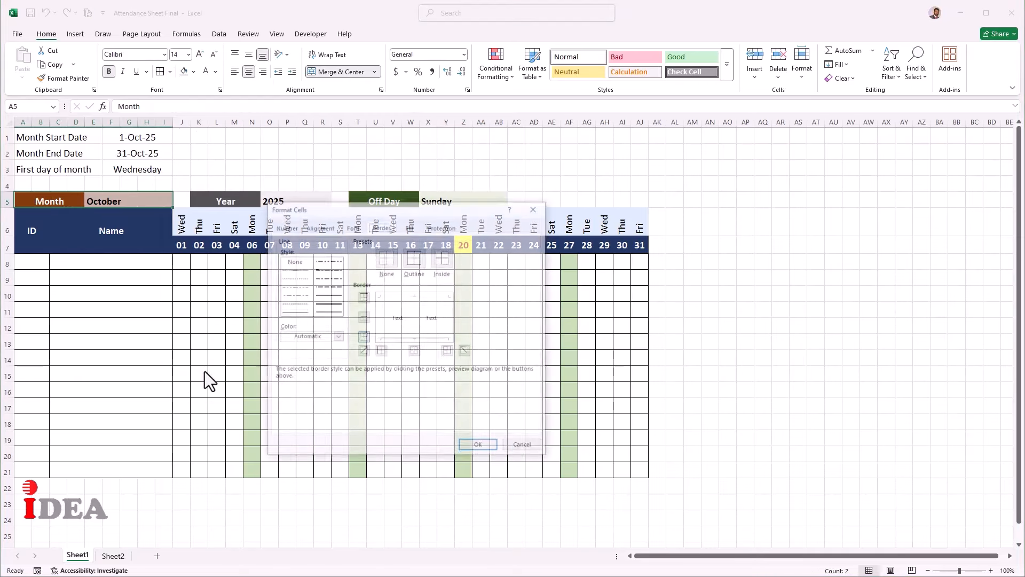
click(319, 304)
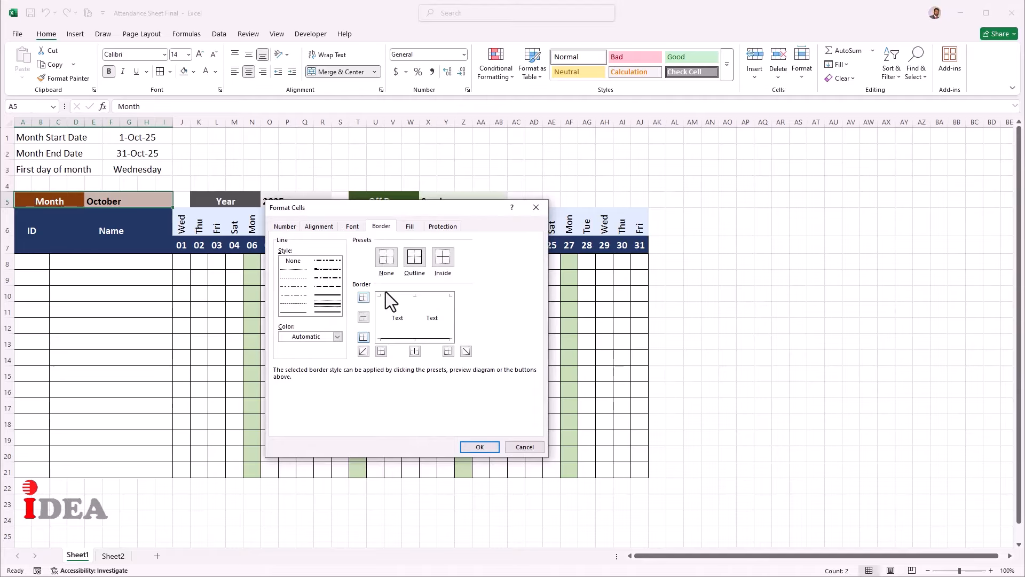
click(338, 337)
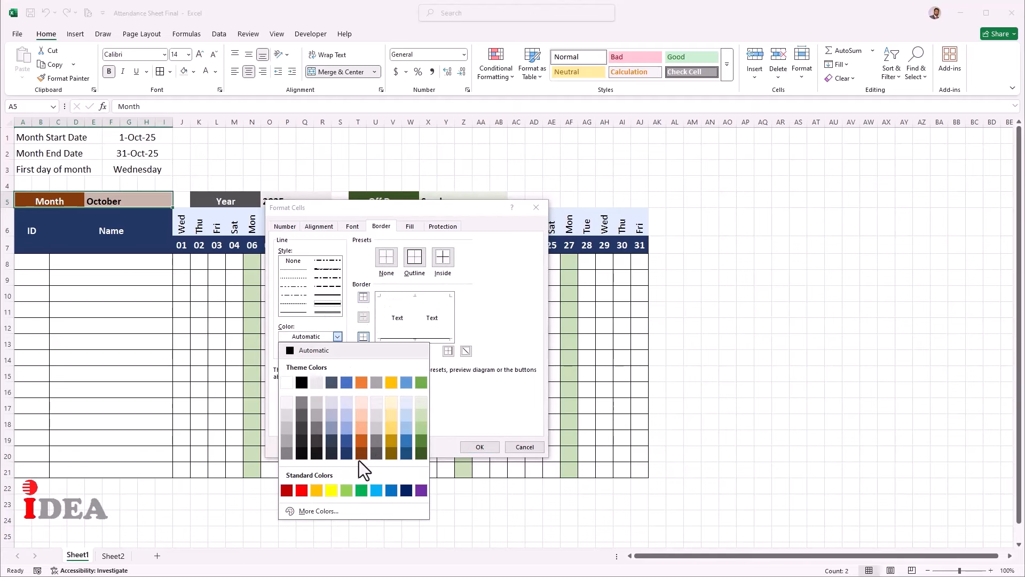
click(361, 454)
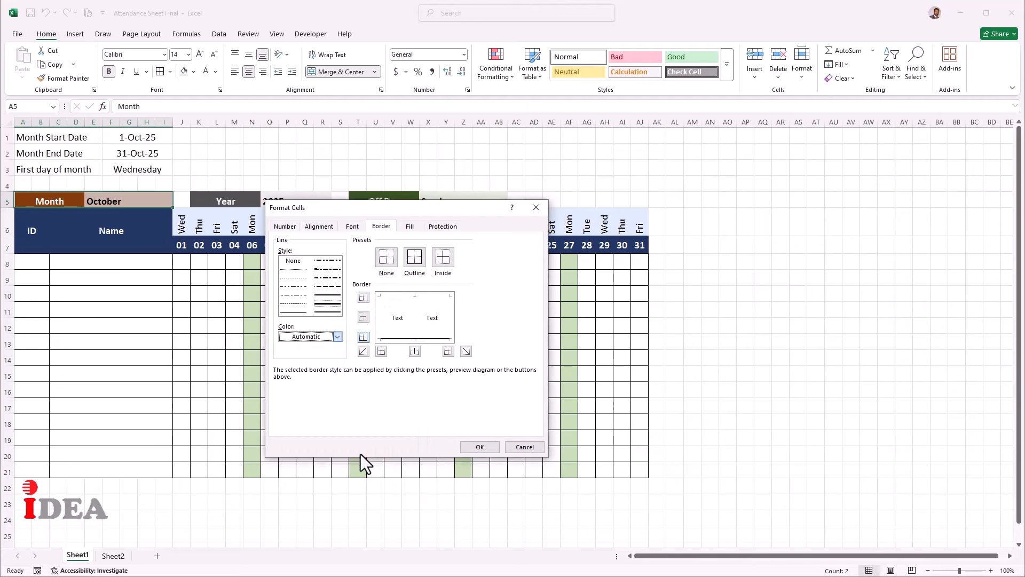
click(417, 251)
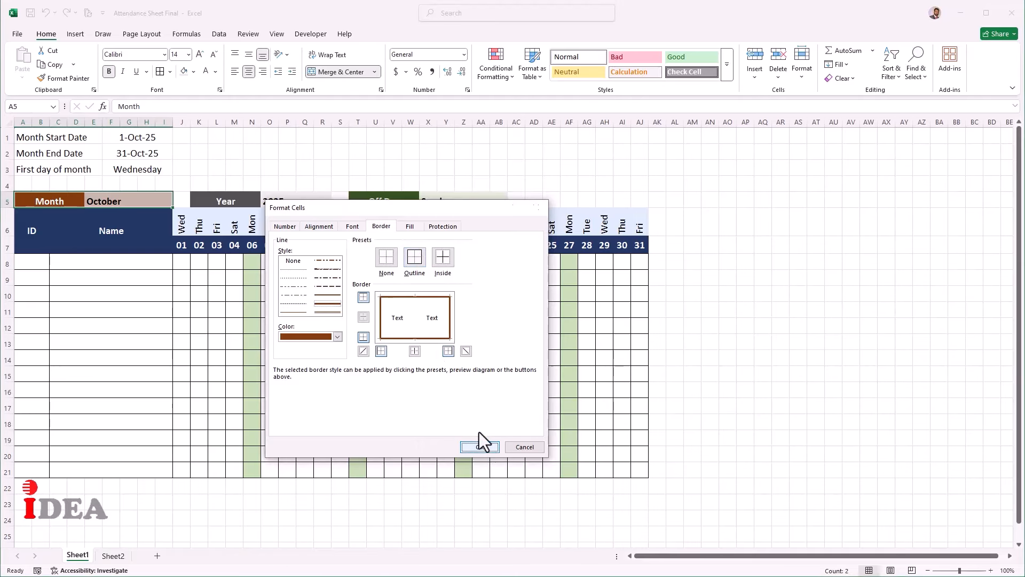
click(479, 446)
Apply a thick dark gray outline border around the Year label and its value cell in row 5
click(289, 203)
click(170, 71)
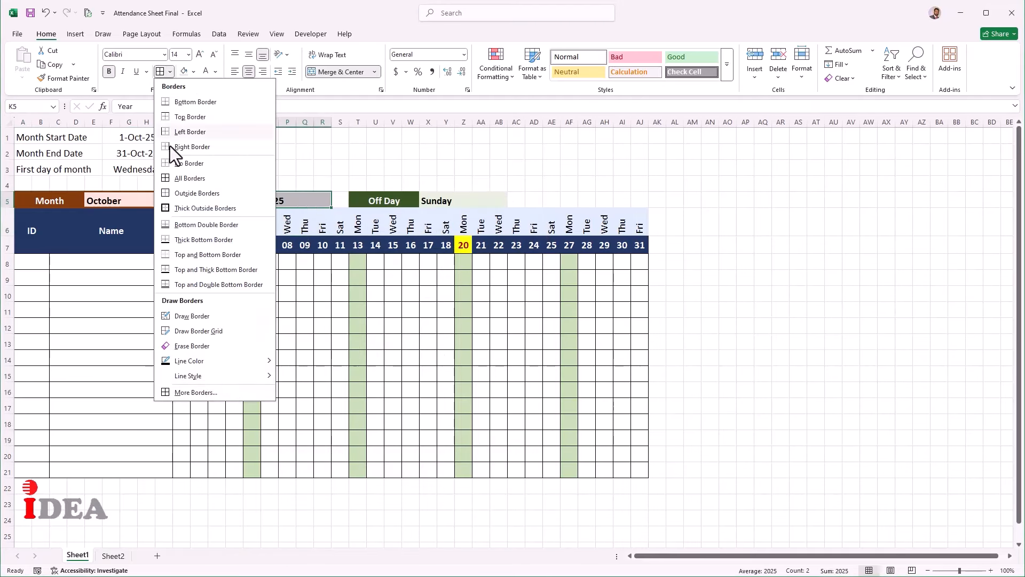
click(170, 392)
click(336, 337)
click(341, 346)
click(415, 258)
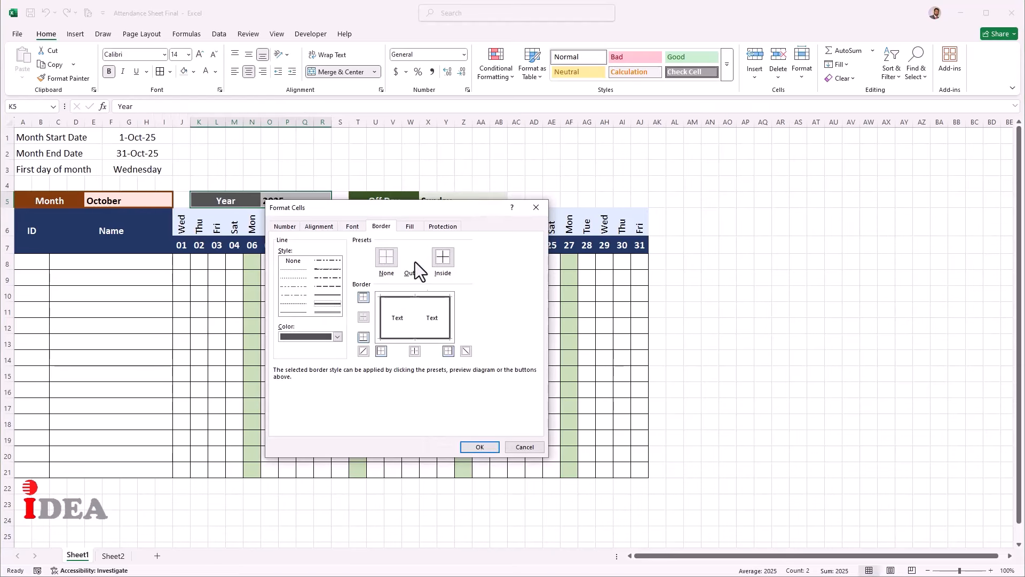
key(Return)
Apply a thick dark green outline border around the Off Day label and its value cell in row 5
click(389, 201)
click(170, 72)
click(195, 392)
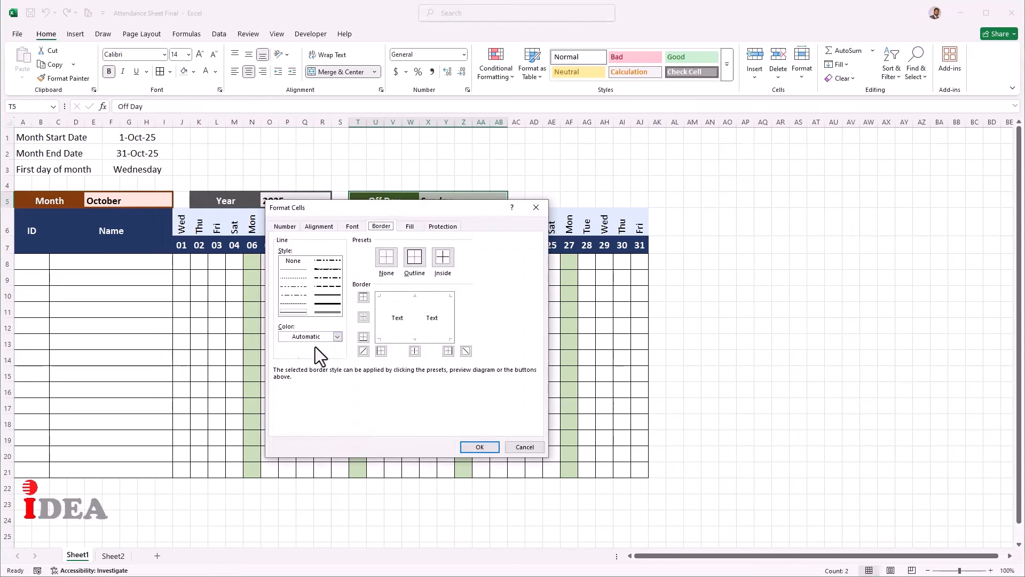
click(337, 336)
click(325, 431)
click(415, 258)
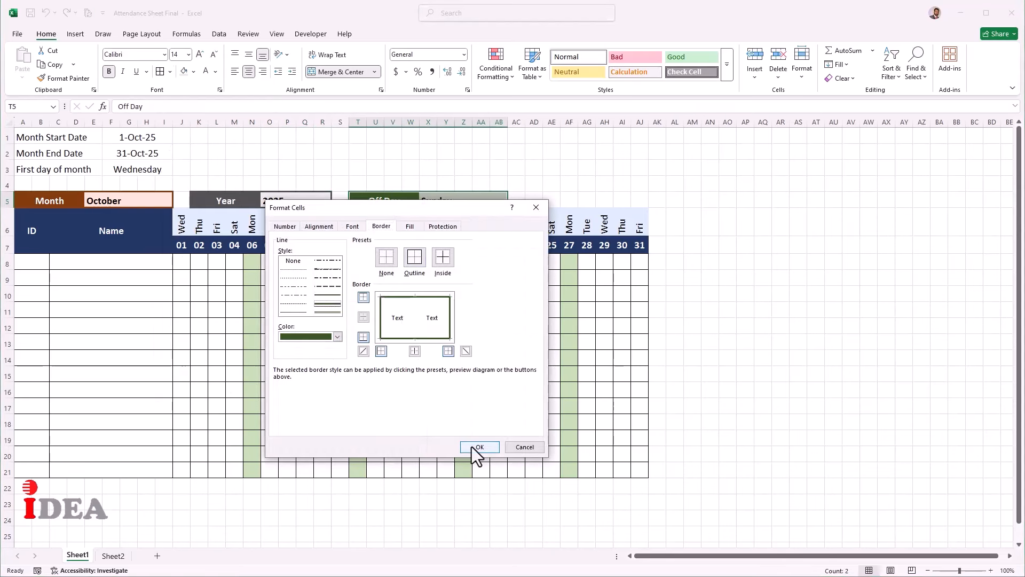
click(480, 448)
click(393, 307)
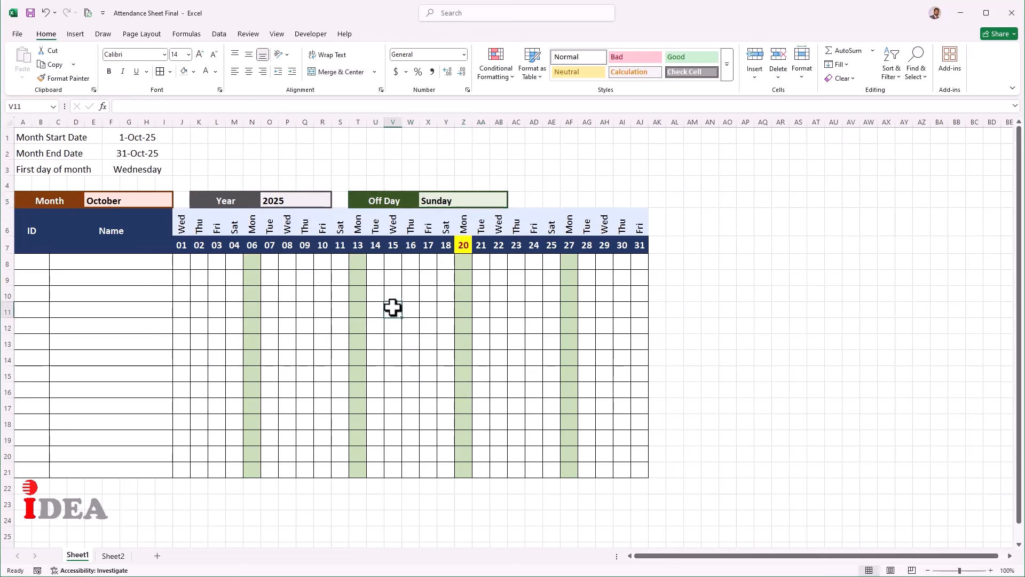
Test the month selector by choosing January, and set it back to October
click(155, 200)
click(177, 202)
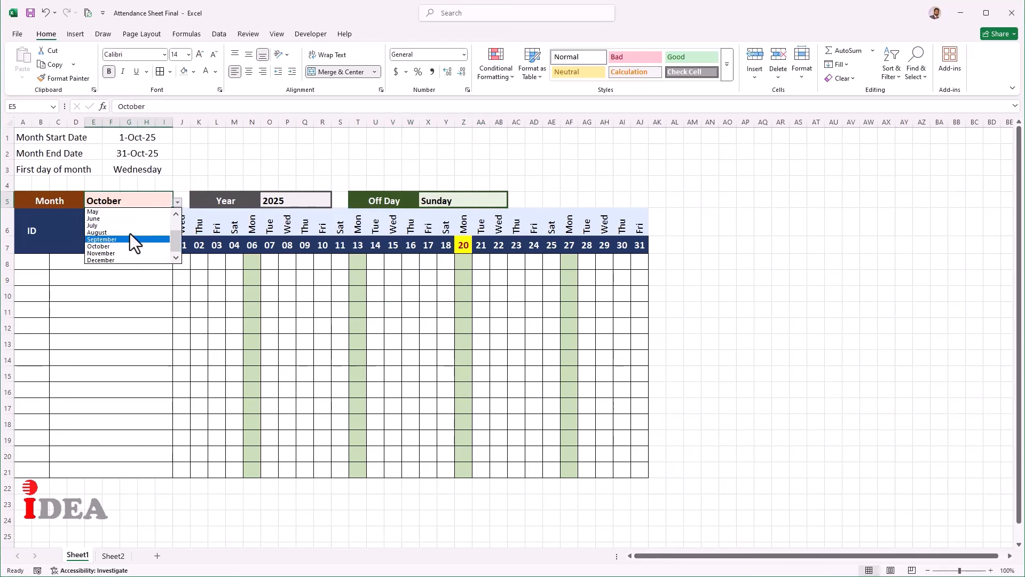
scroll(132, 220, up, 2)
click(128, 212)
click(178, 202)
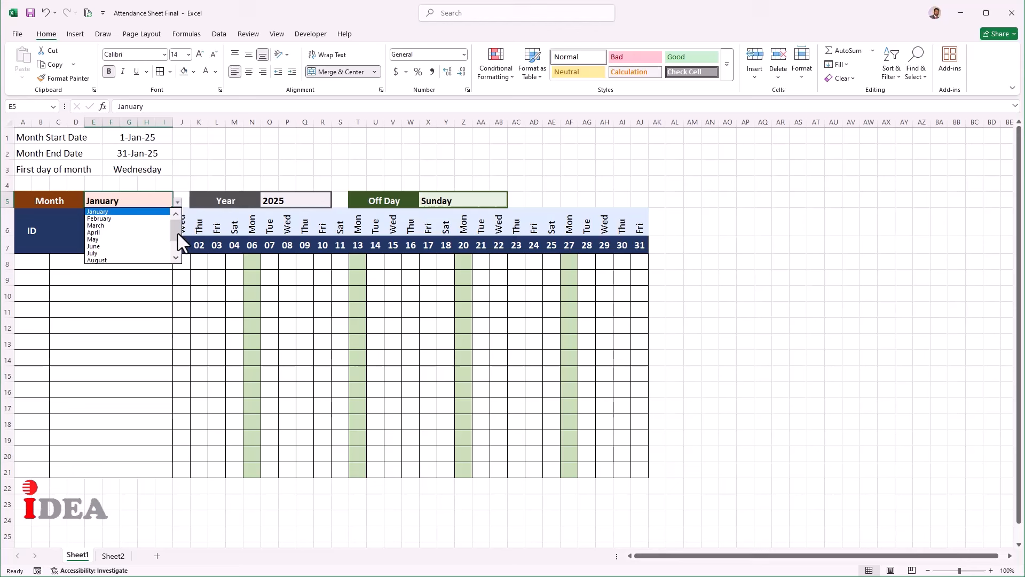
scroll(178, 242, down, 2)
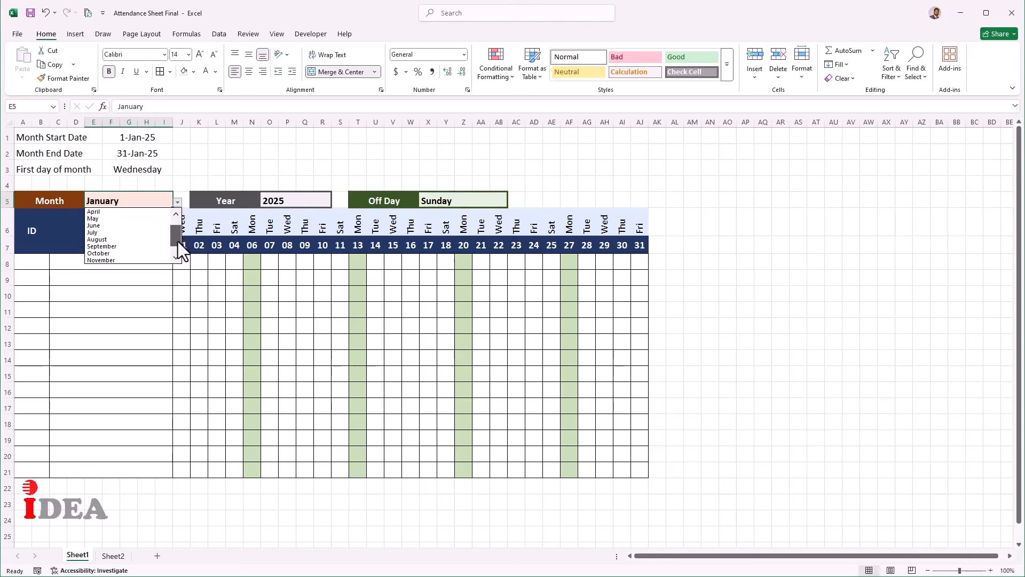
click(123, 252)
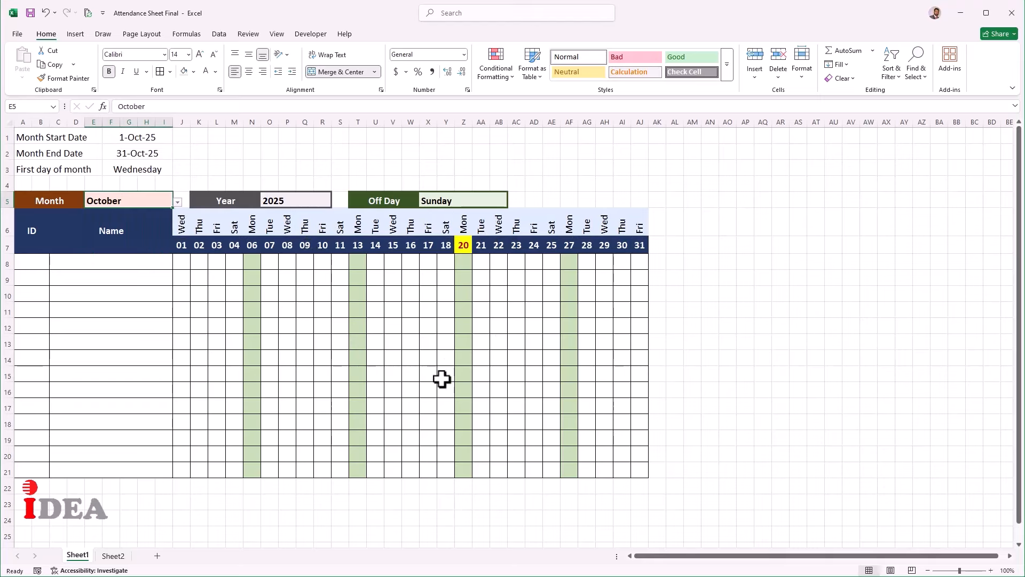
click(270, 389)
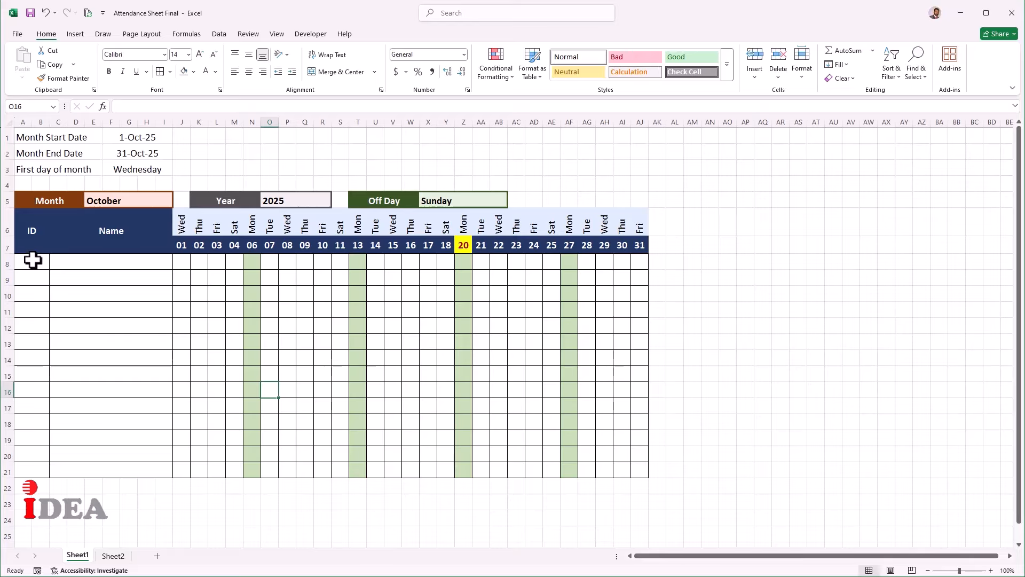
drag(33, 260, 95, 464)
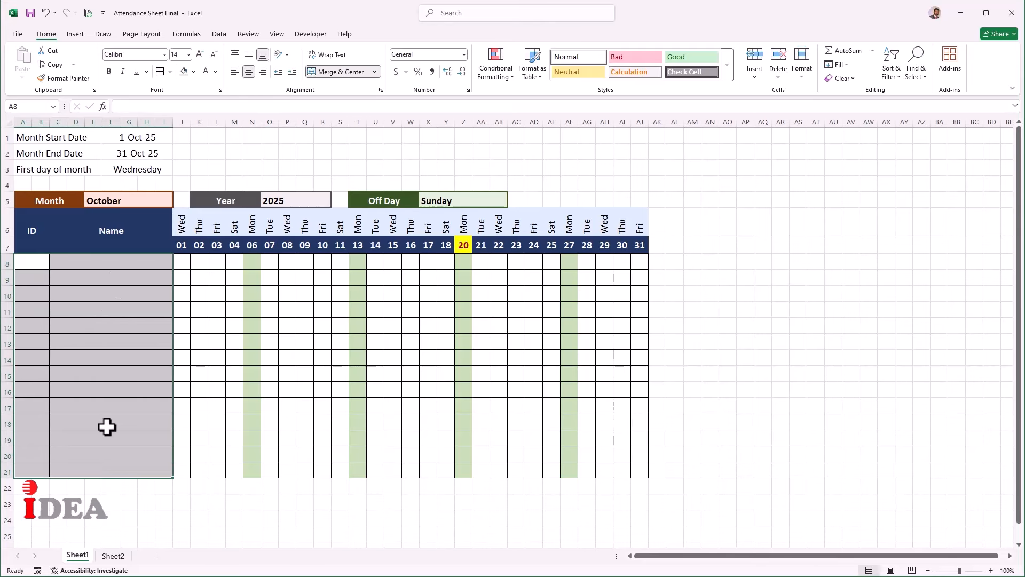
click(186, 264)
drag(206, 272, 632, 471)
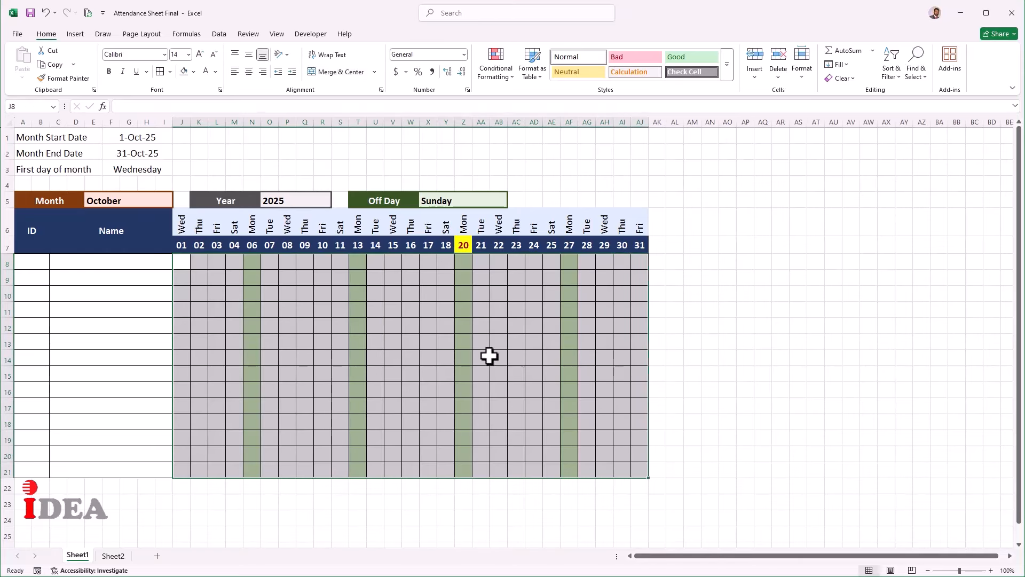
click(394, 373)
click(32, 250)
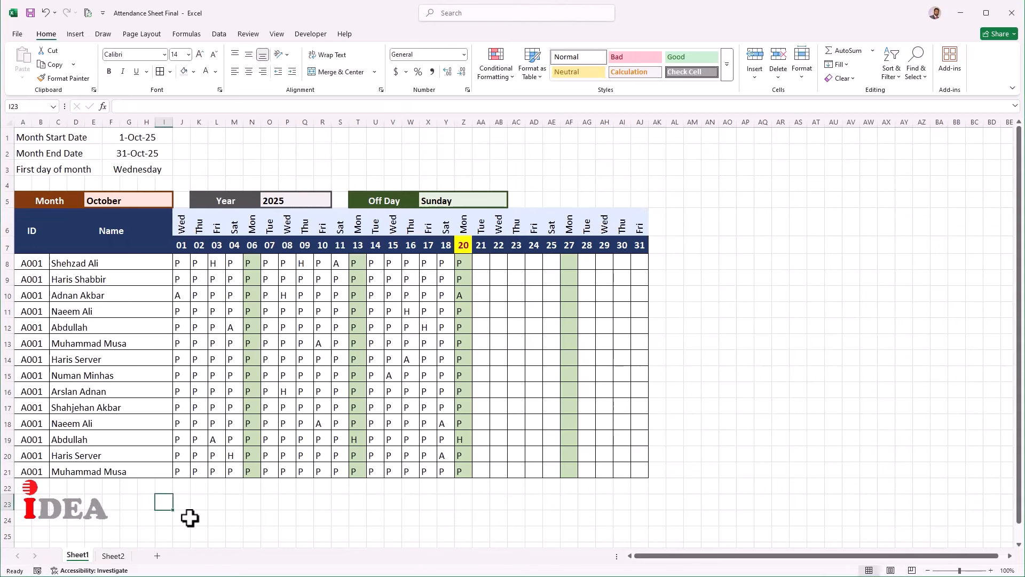
List the attendance codes P, A and H below the table in cells H23 to H25
click(146, 502)
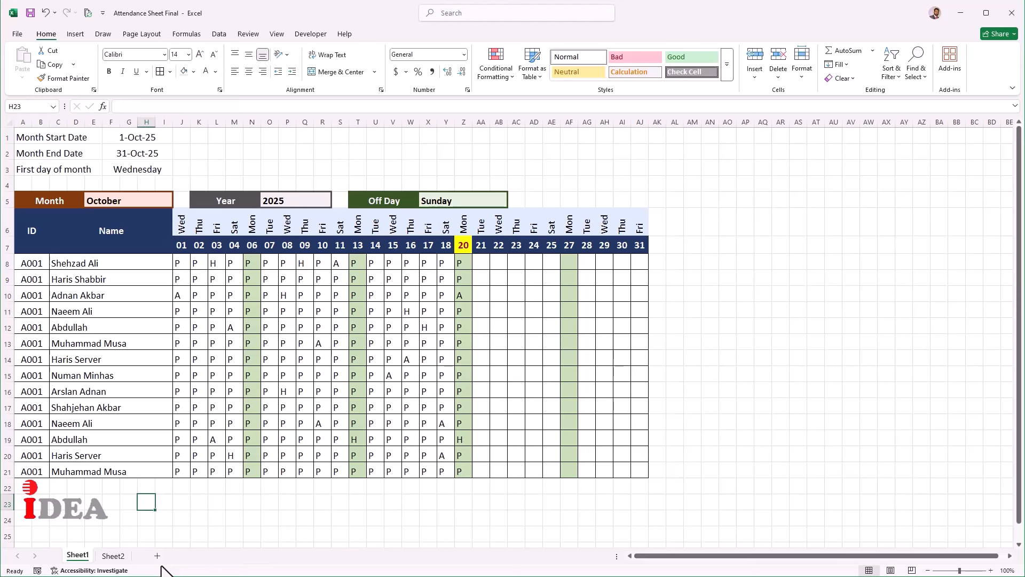
text(P)
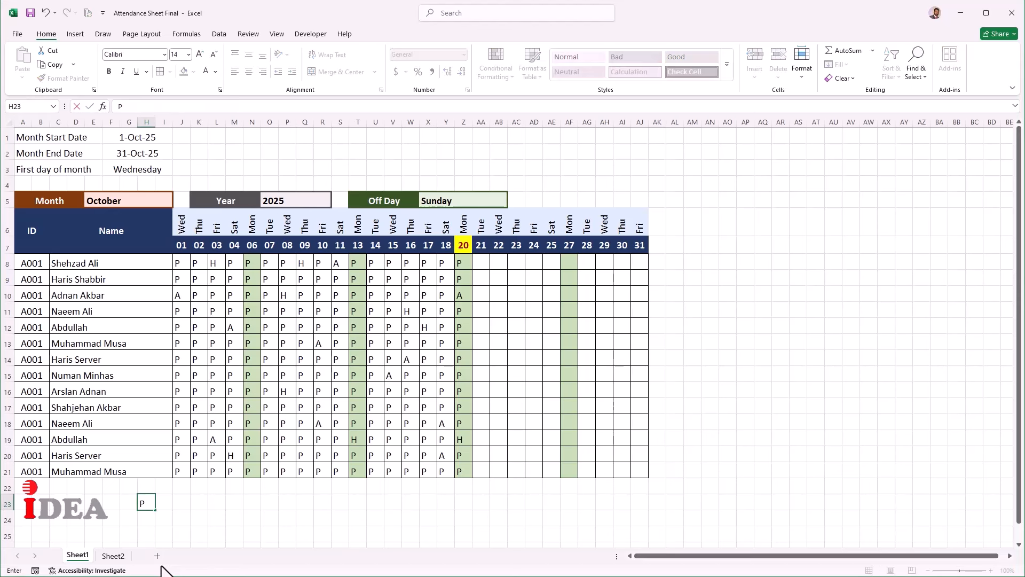
key(Return)
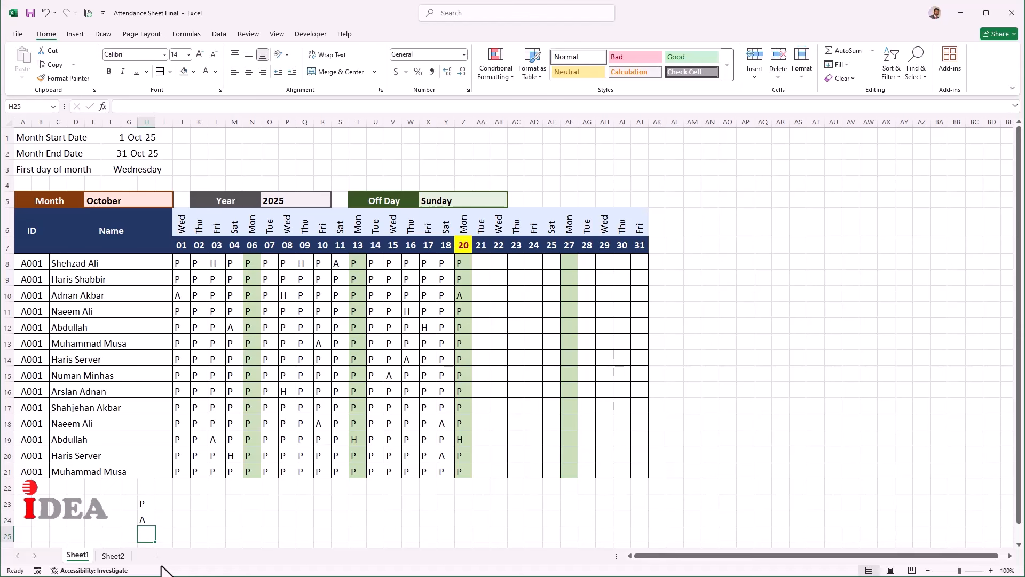
text(A)
key(Return)
text(H)
key(Up)
Enter =IF(J7=TODAY(),COUNTIF(J8:J21,"P"),"") in cell J23 and fill it across row 23 to AJ23
key(Up)
key(Right)
key(Right)
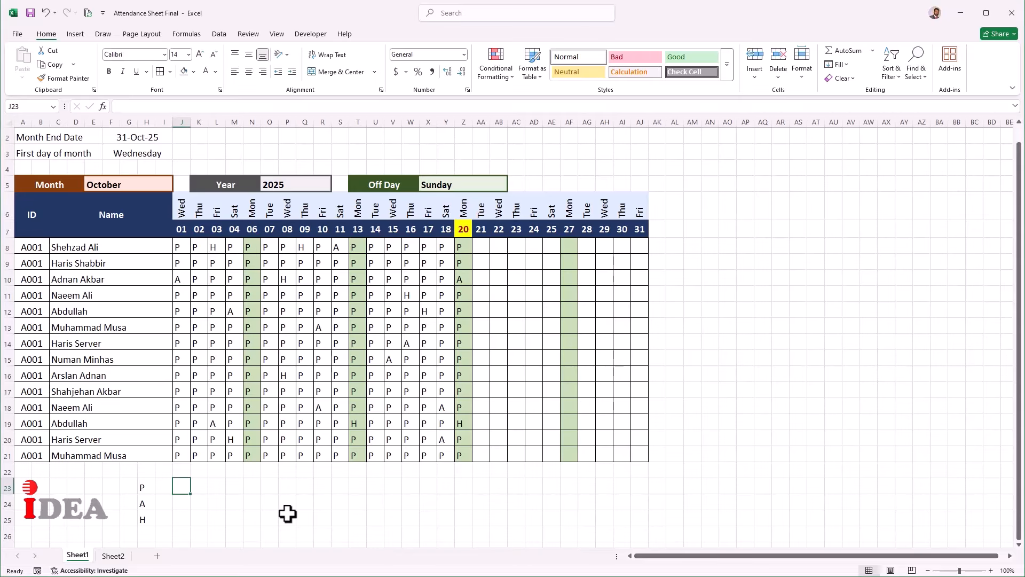
text(=)
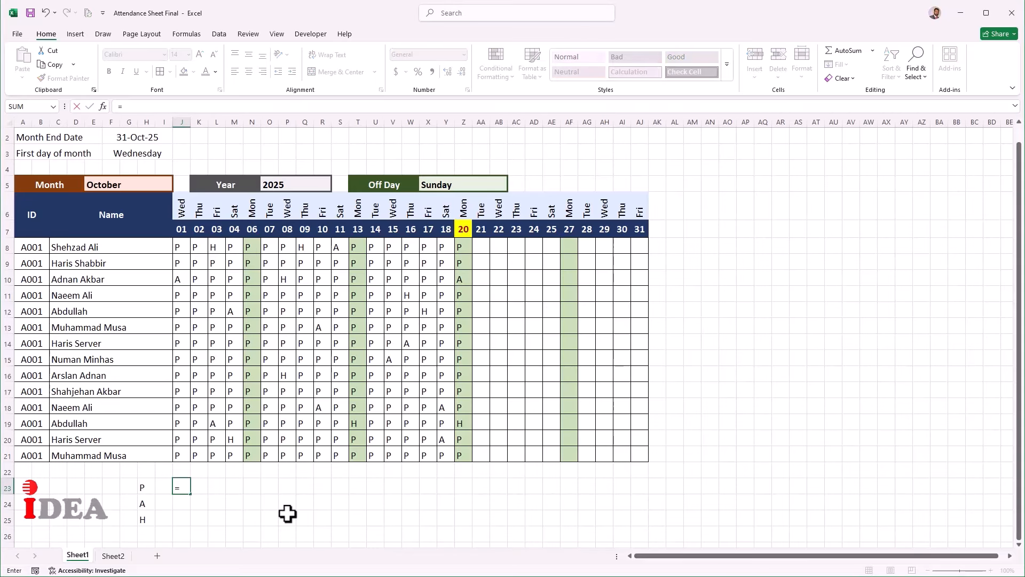
text(IF()
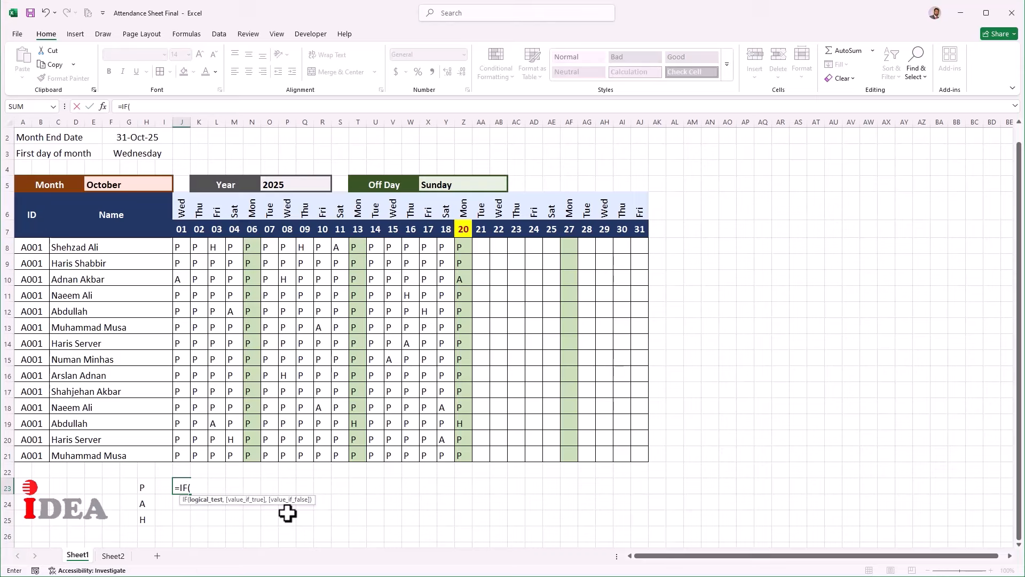
click(182, 231)
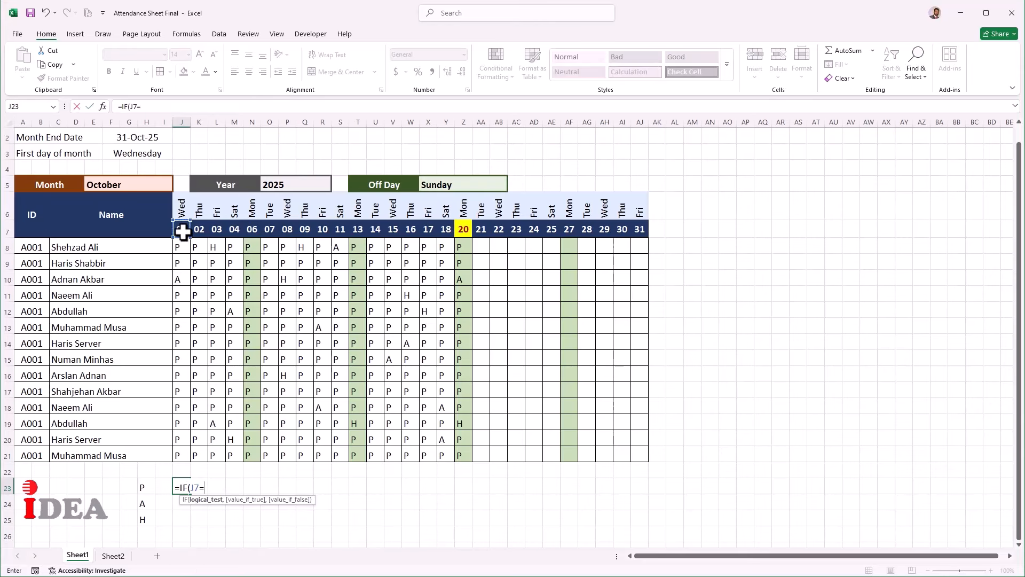
text(=TO)
key(Tab)
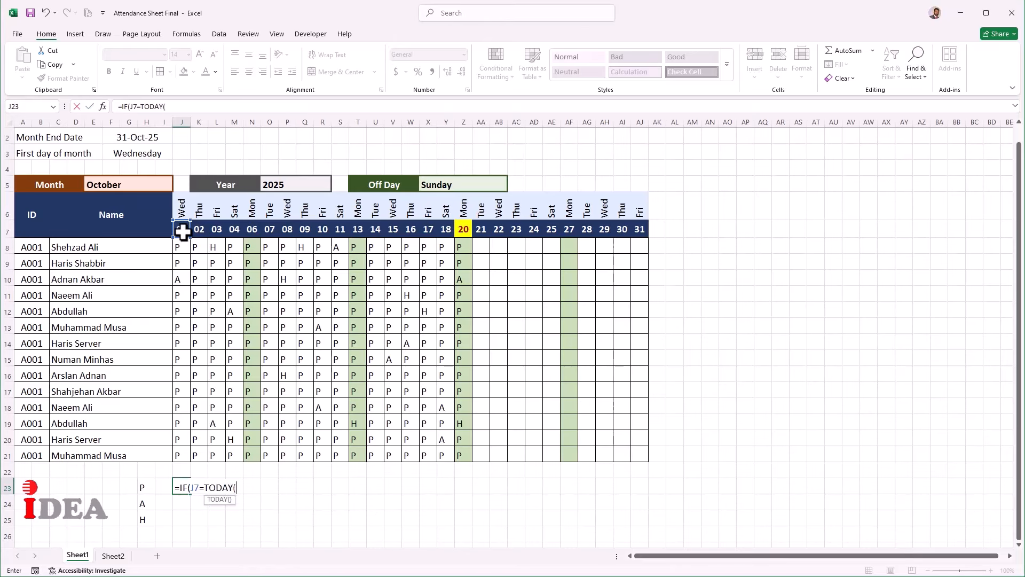
text())
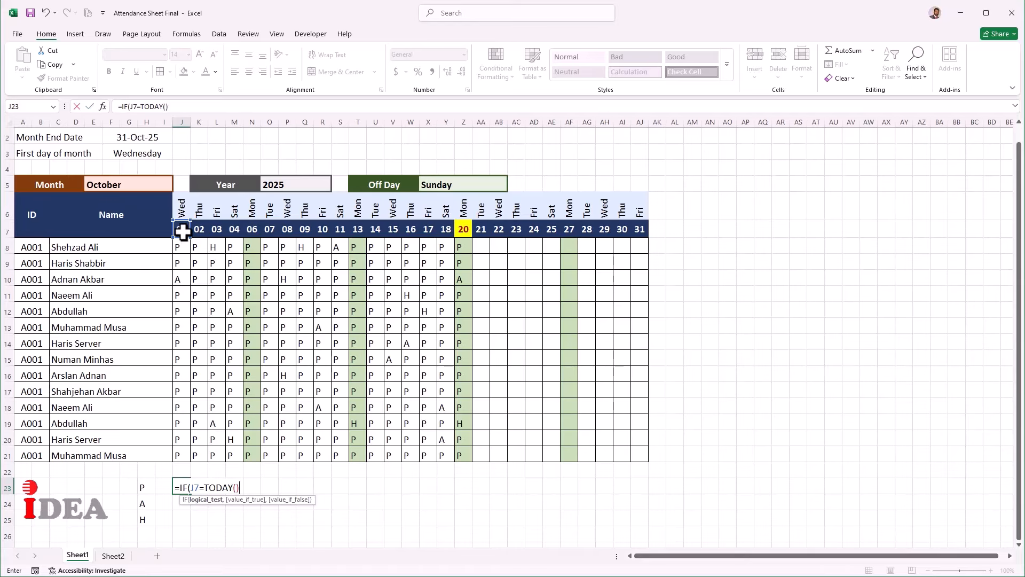
text(,COUN)
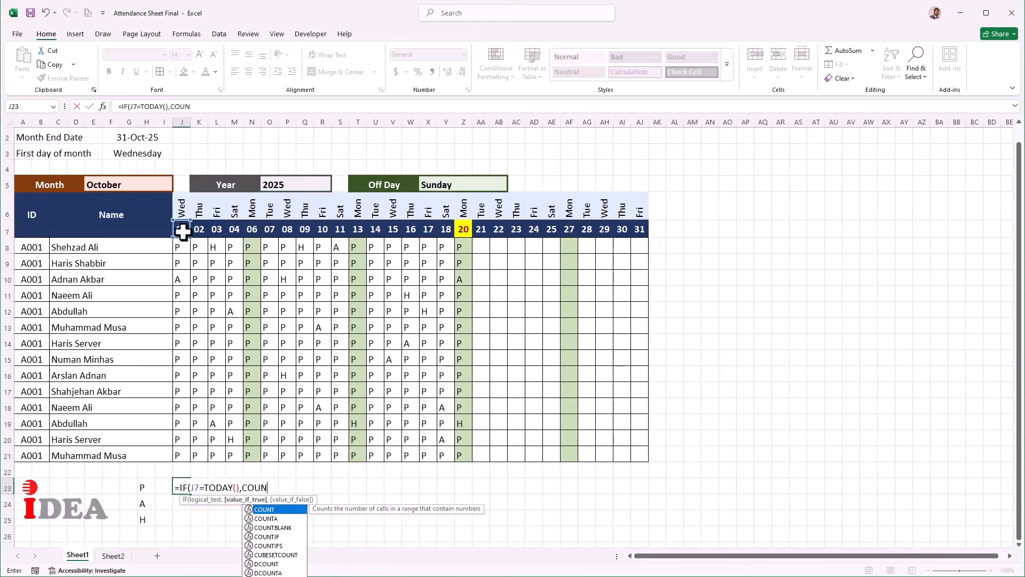
text(TIF()
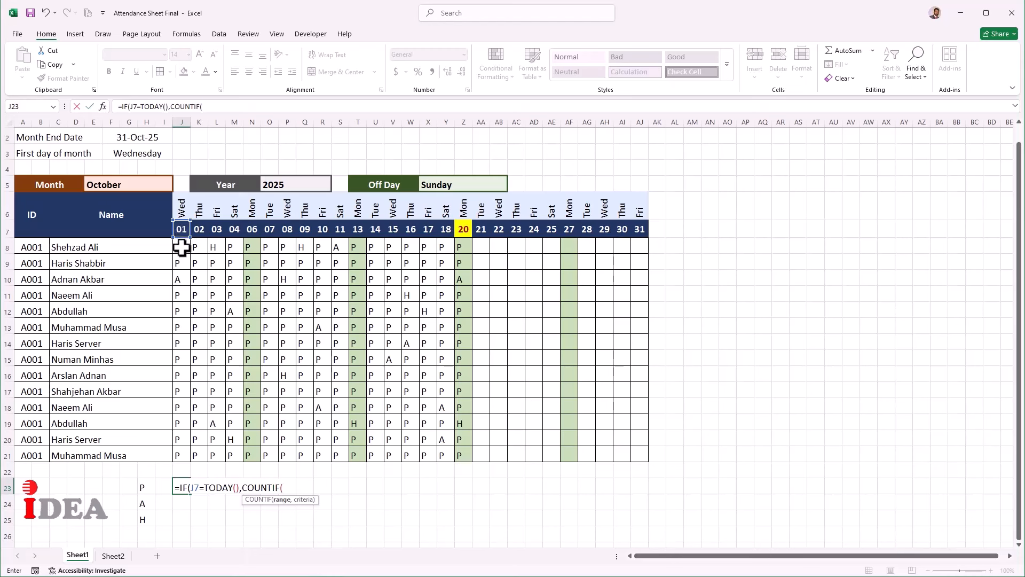
drag(178, 243, 180, 452)
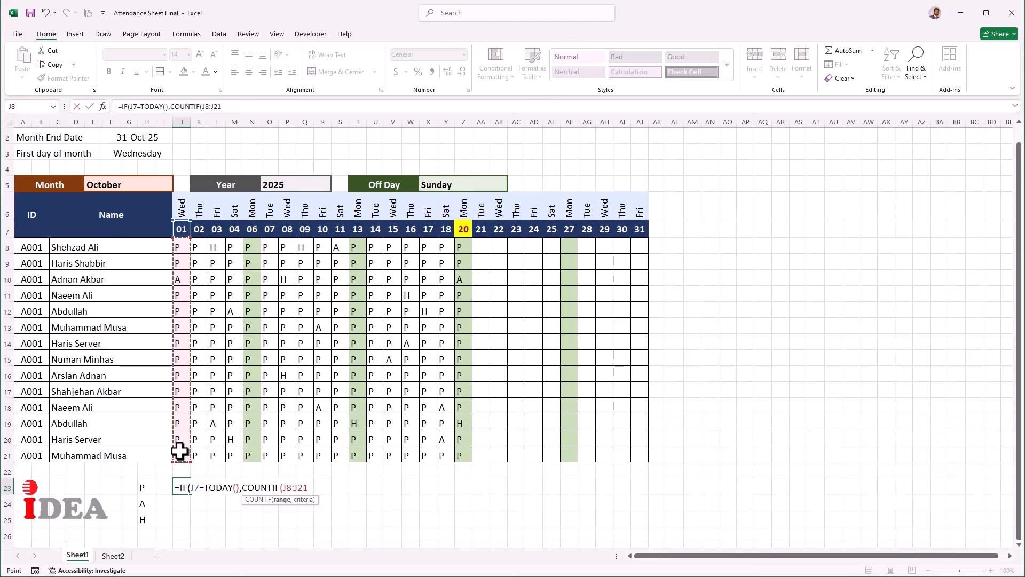
text(,"P")
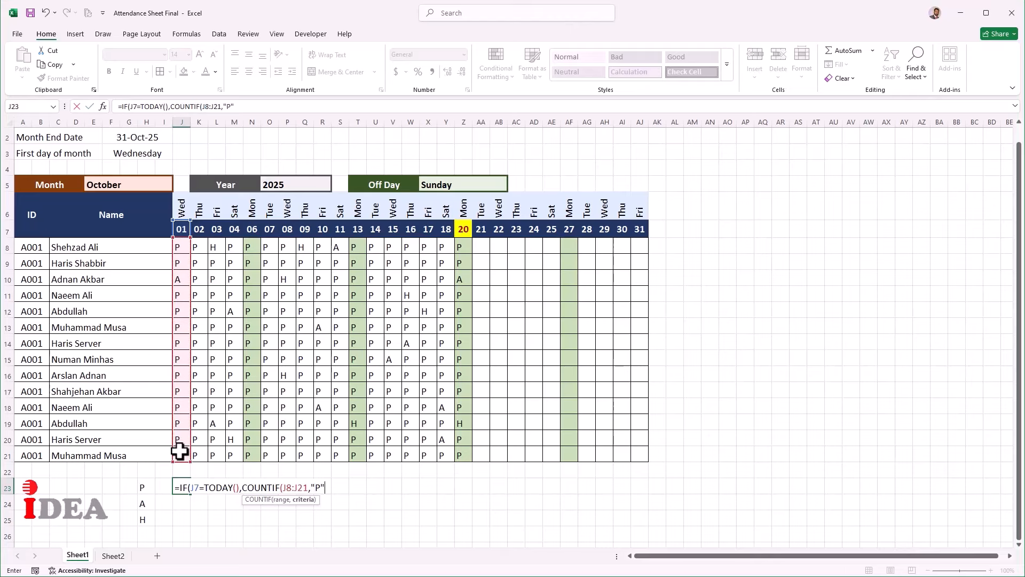
text())
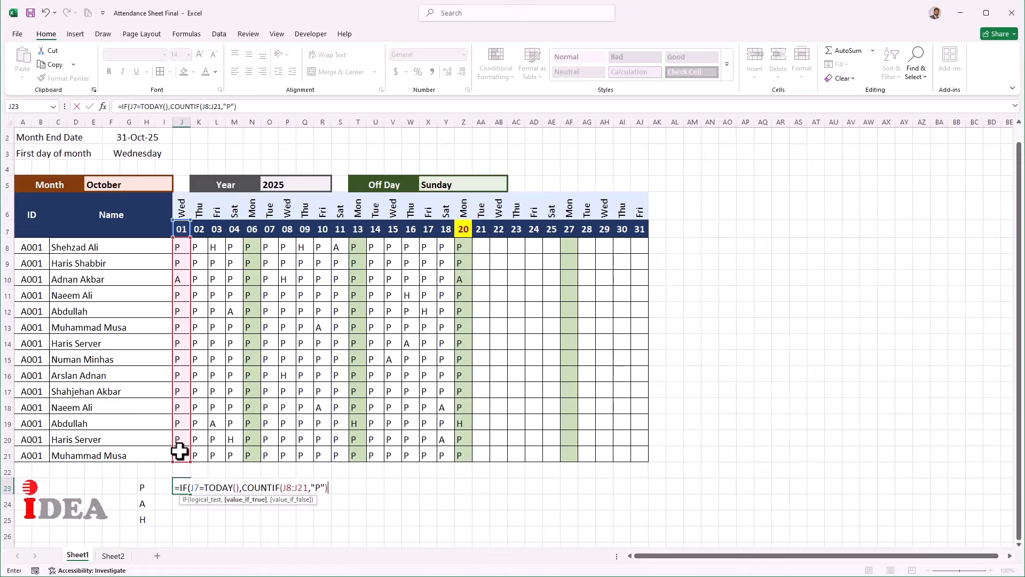
text(,)
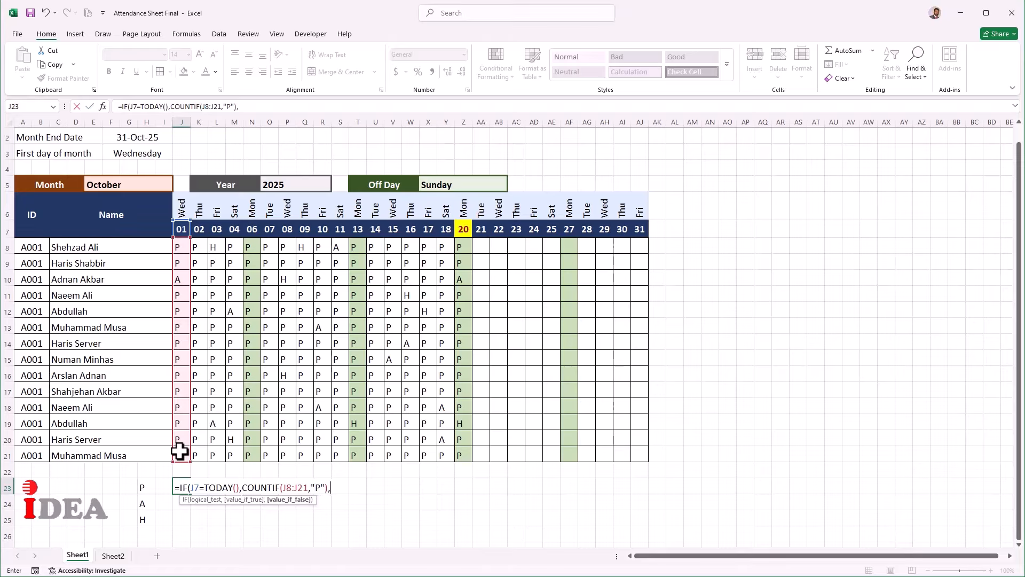
text(""))
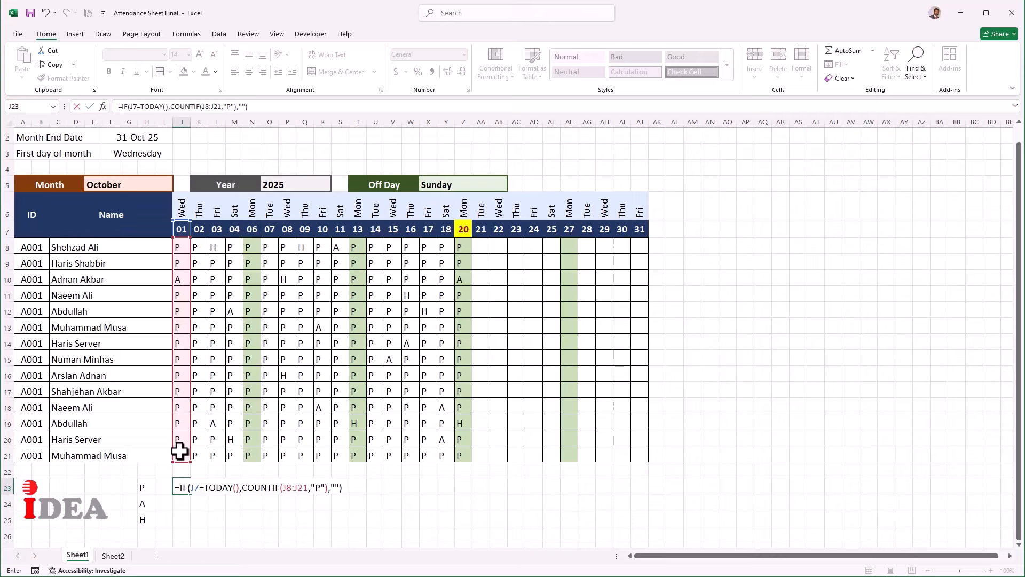
key(ctrl+Return)
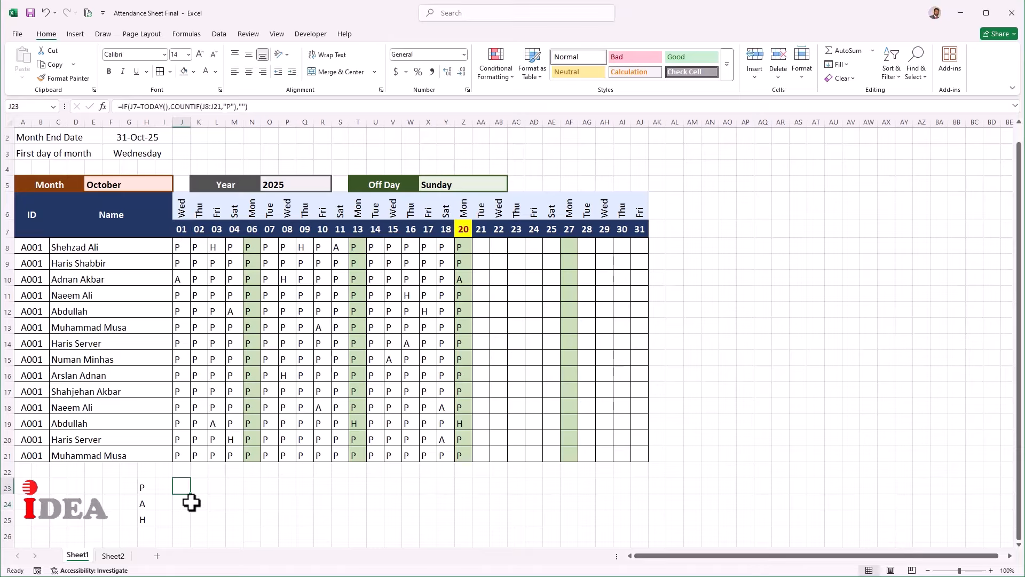
drag(191, 493, 652, 507)
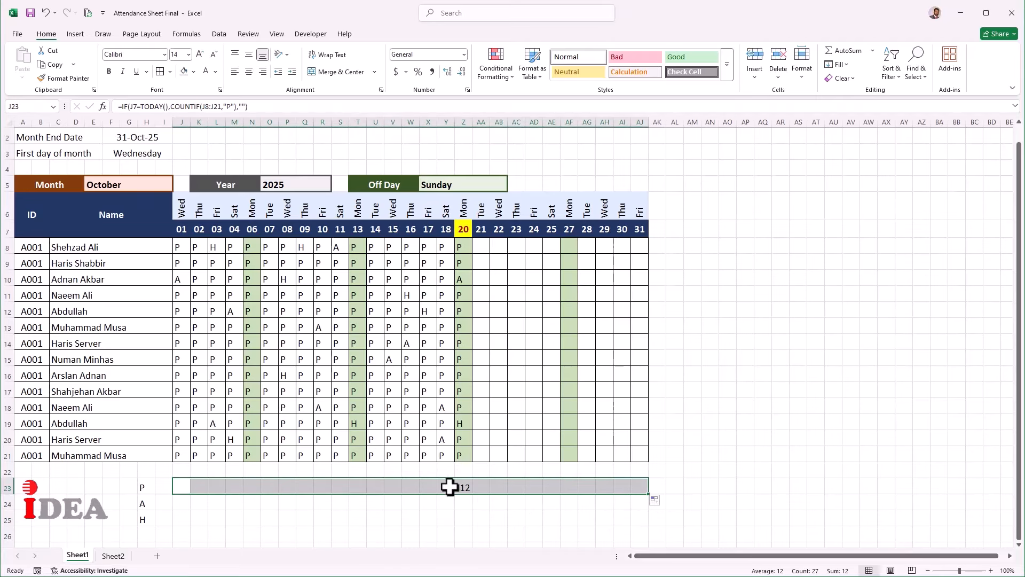
click(467, 487)
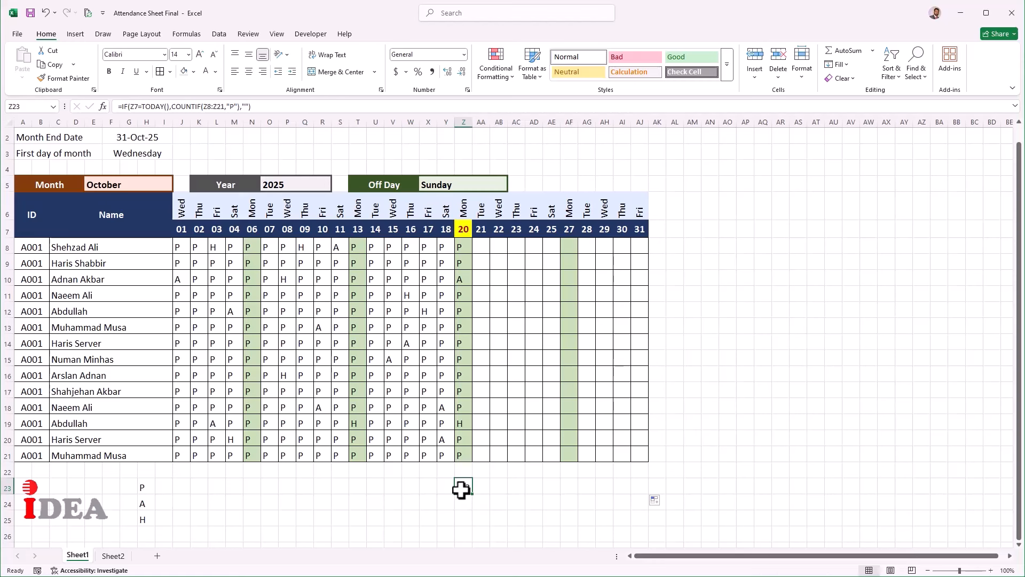
Enter =IF(J7=TODAY(),COUNTIF(J8:J21,"A"),"") in cell J24 to count today's A entries
click(182, 502)
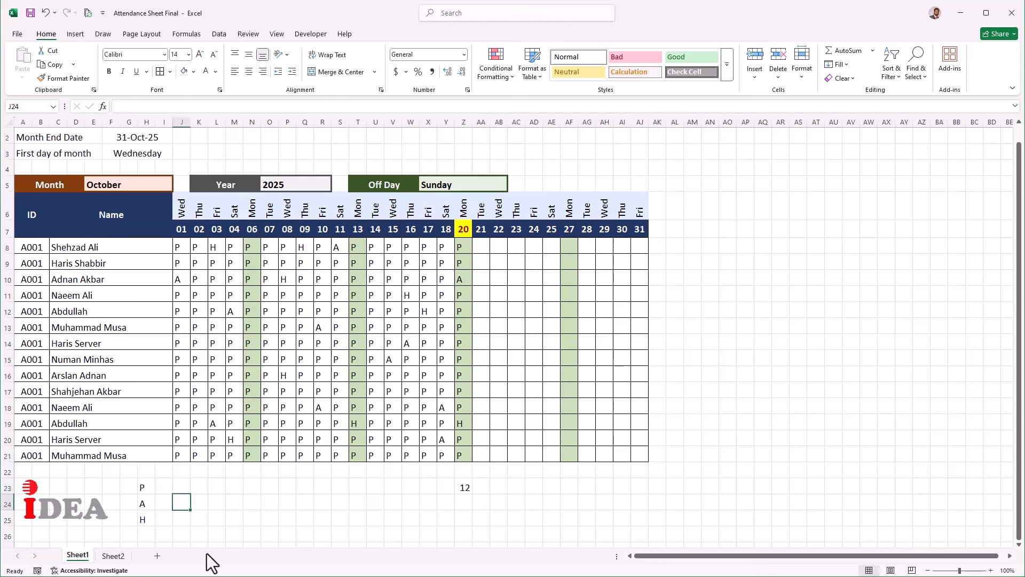
text(=IF)
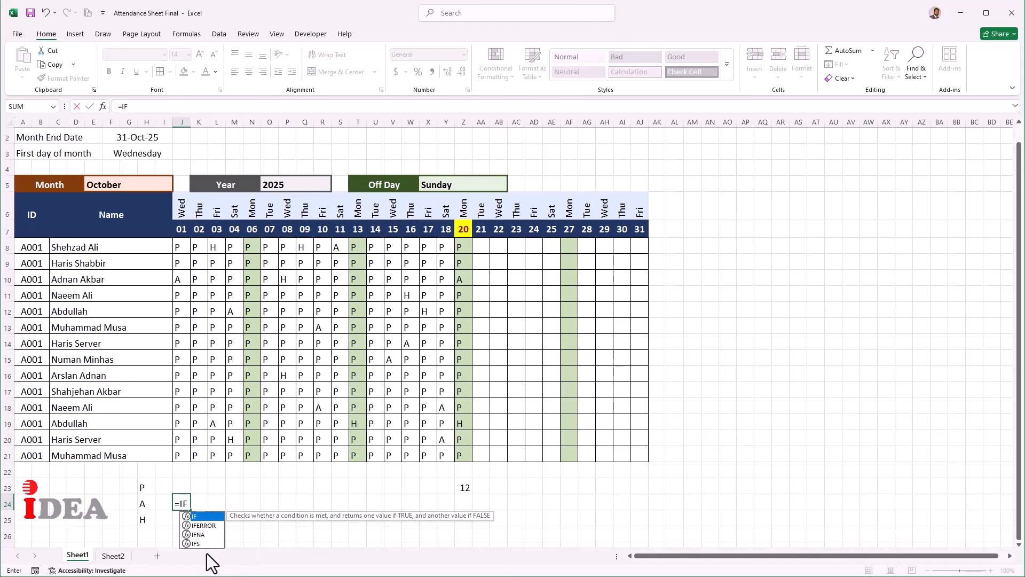
text(()
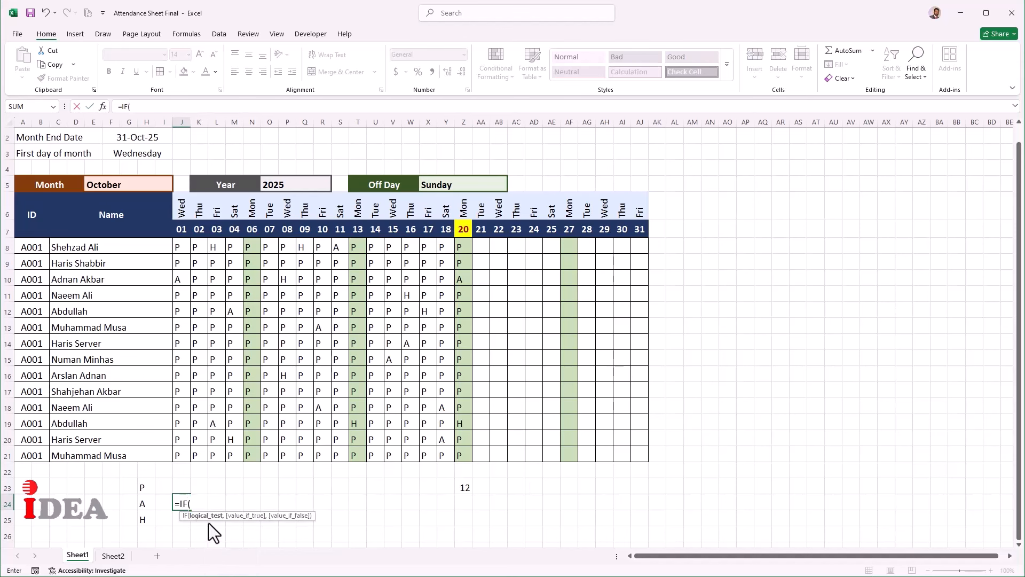
click(182, 229)
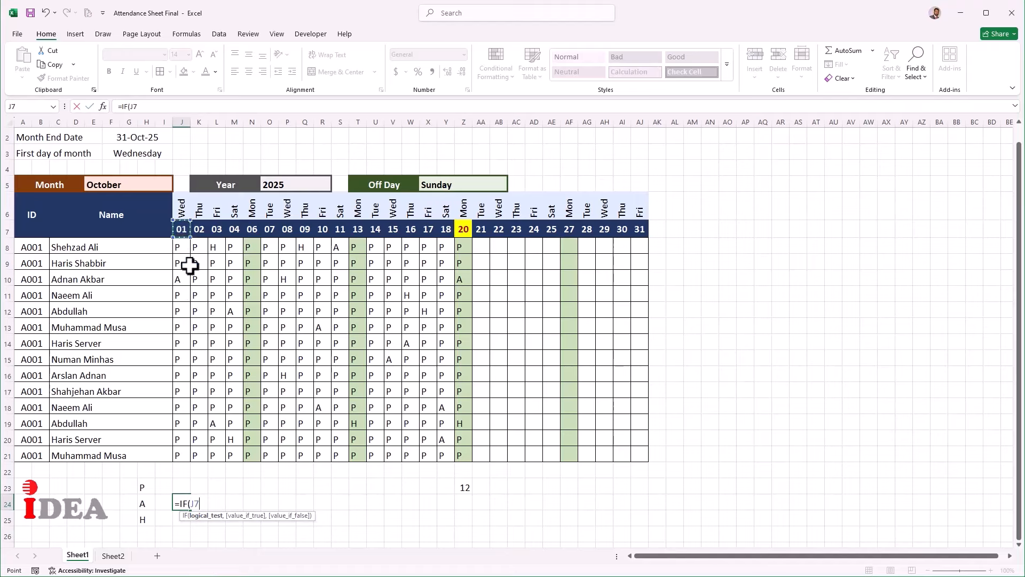
text(=)
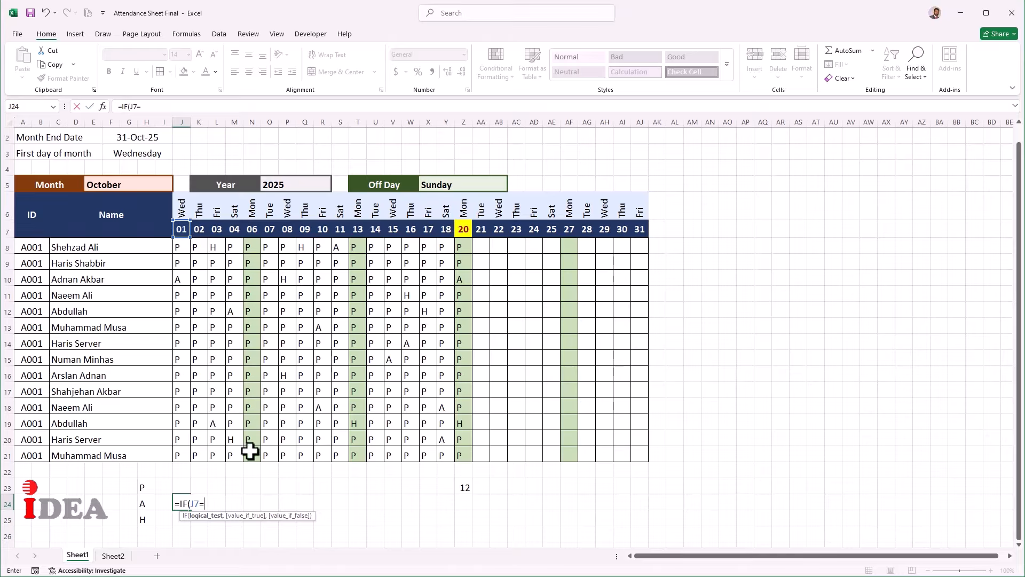
text(TO)
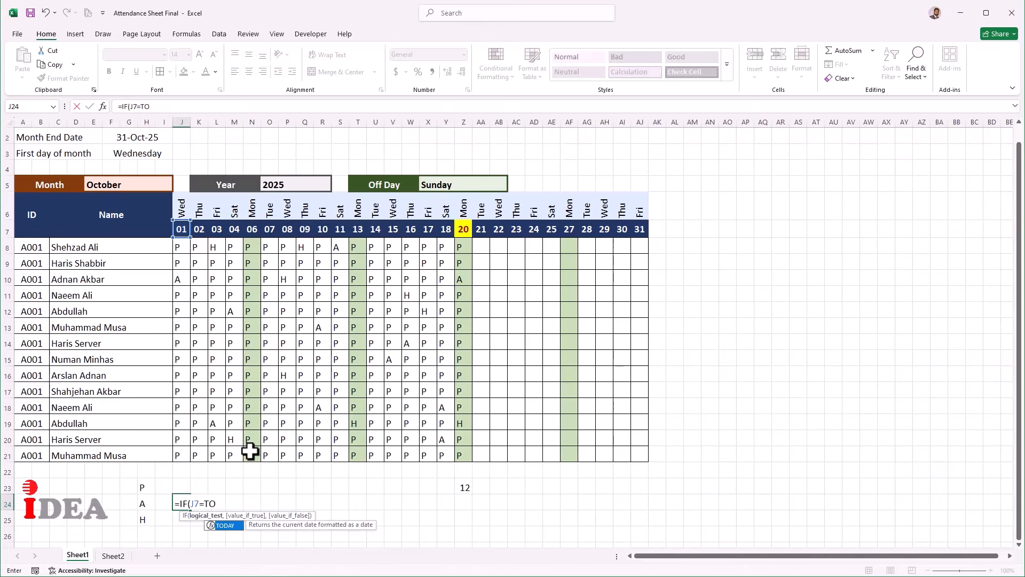
text(DAY())
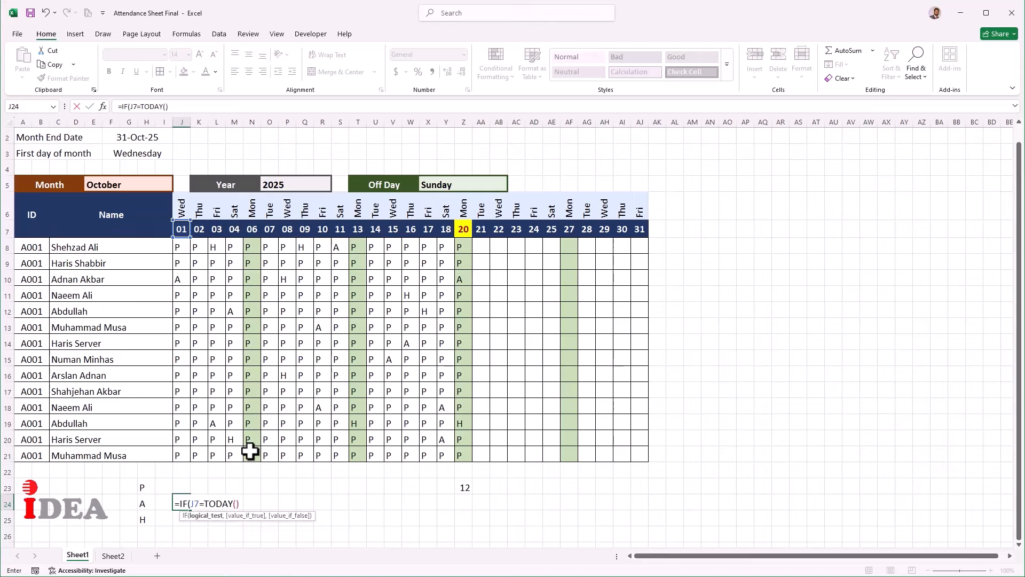
text(,)
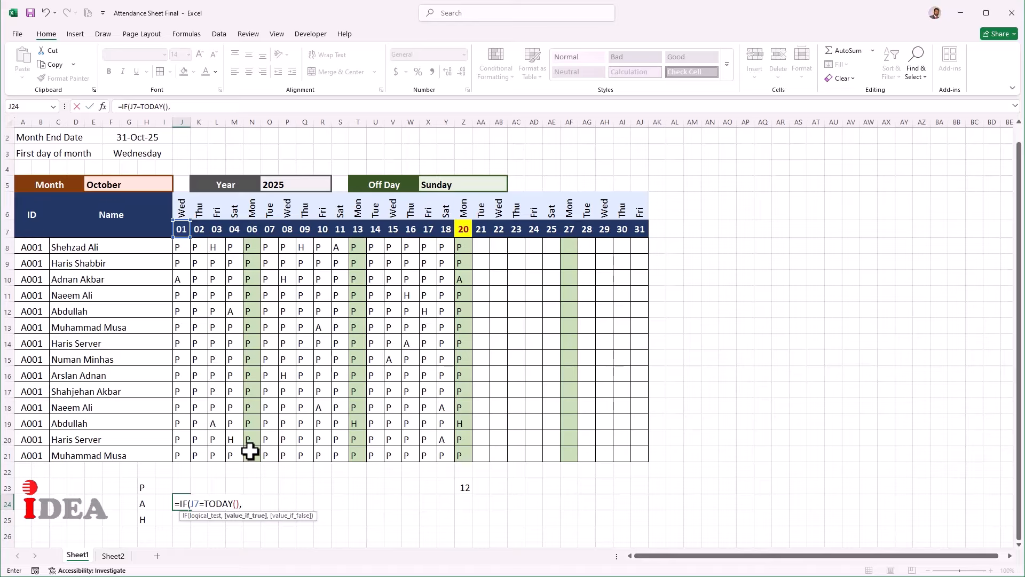
text(CO)
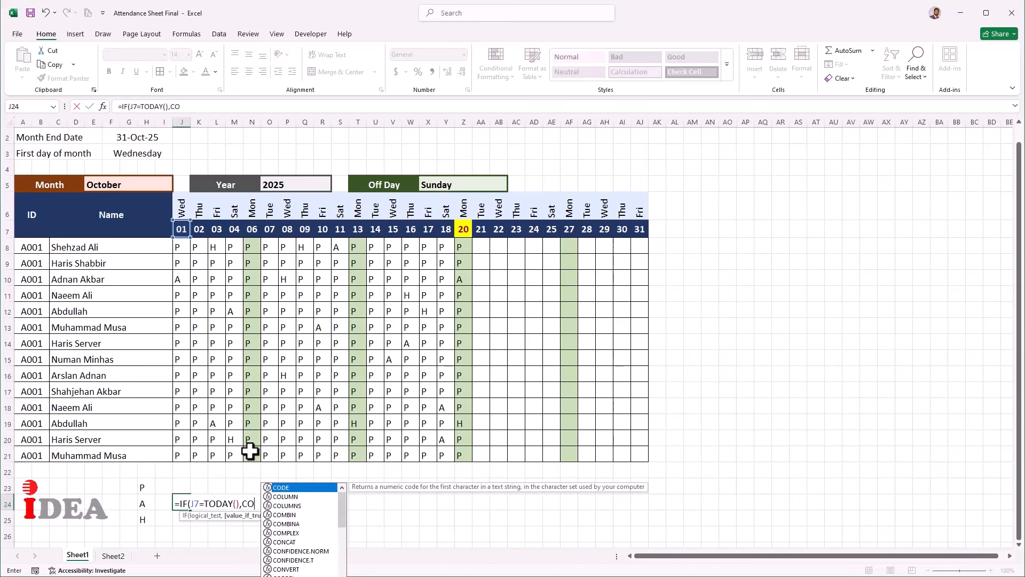
text(UN)
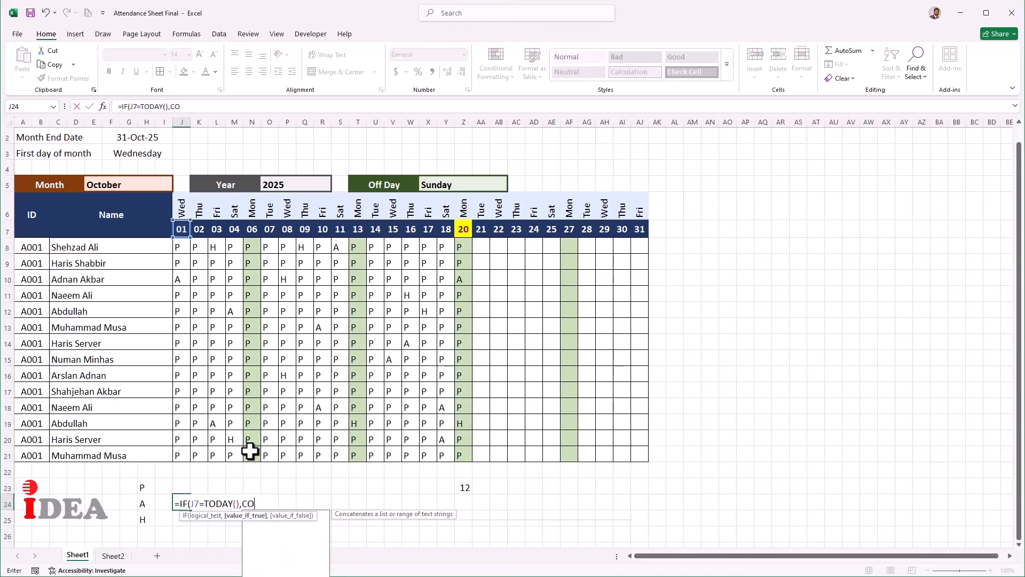
text(T)
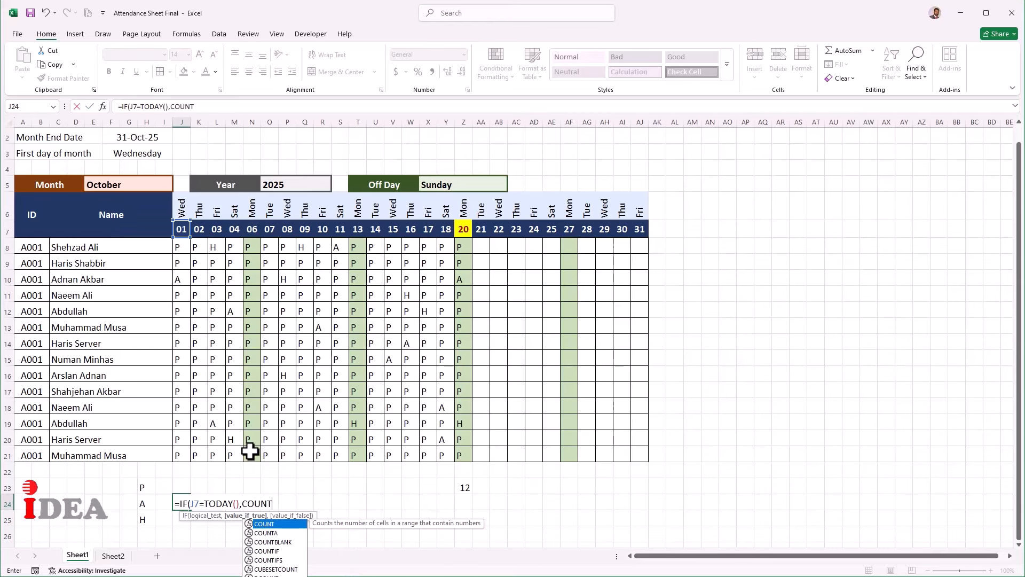
text(IF)
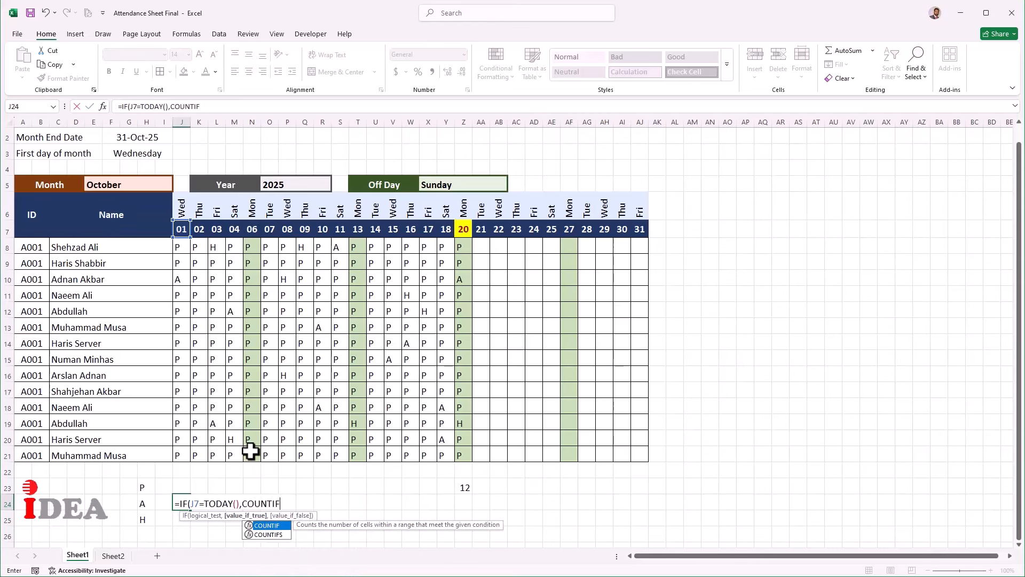
text(()
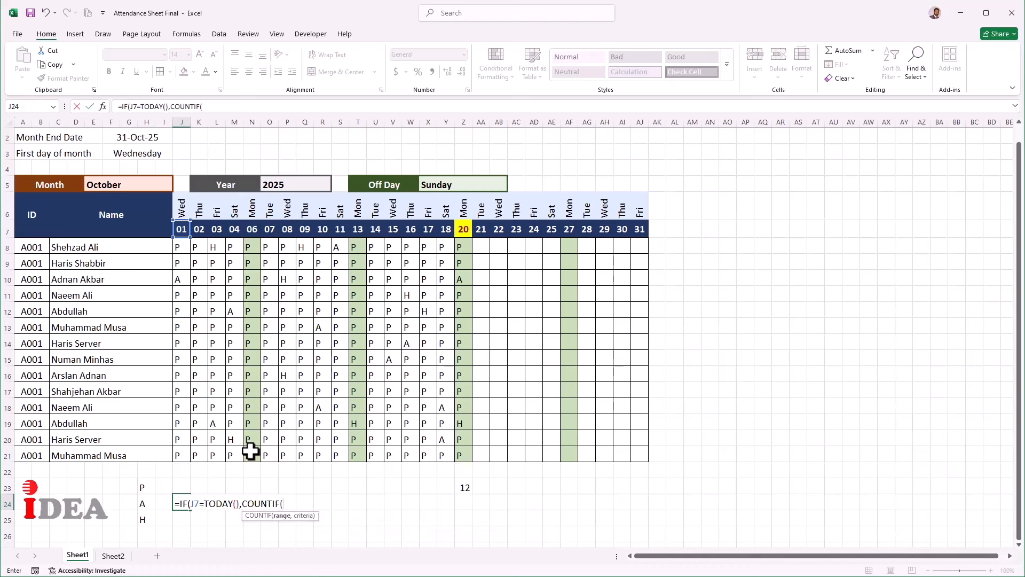
drag(184, 247, 187, 455)
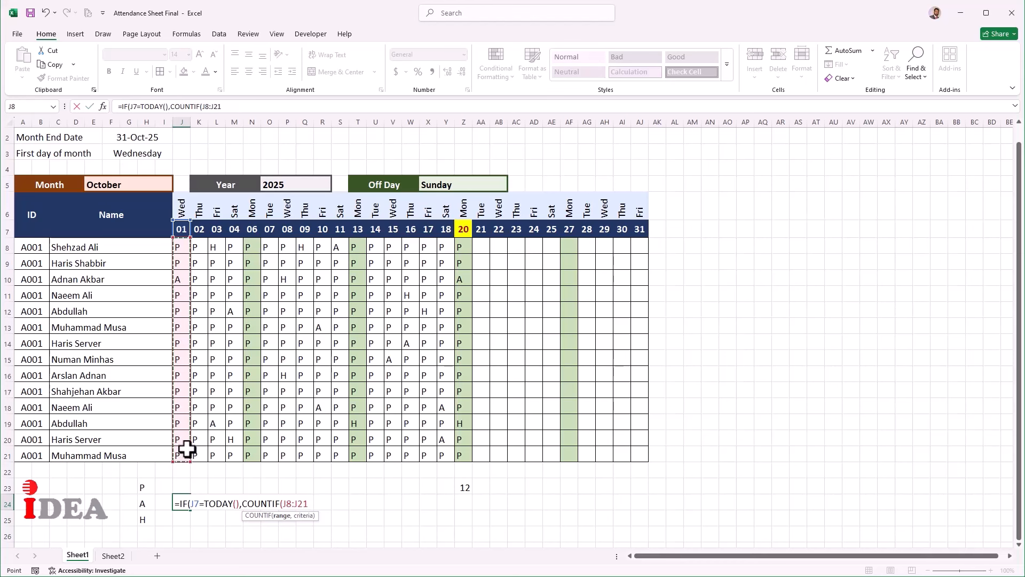
text(,)
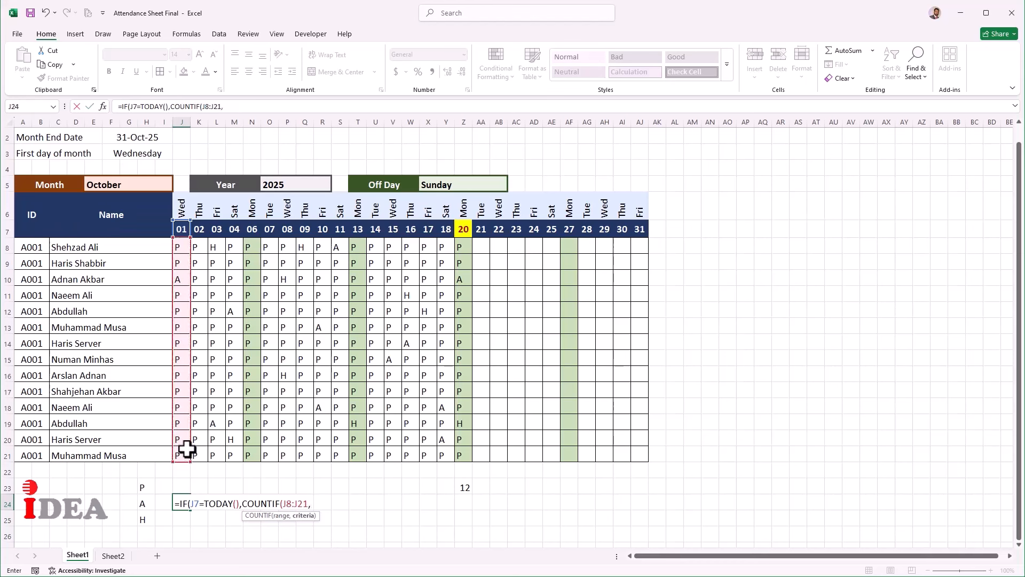
text("A"))
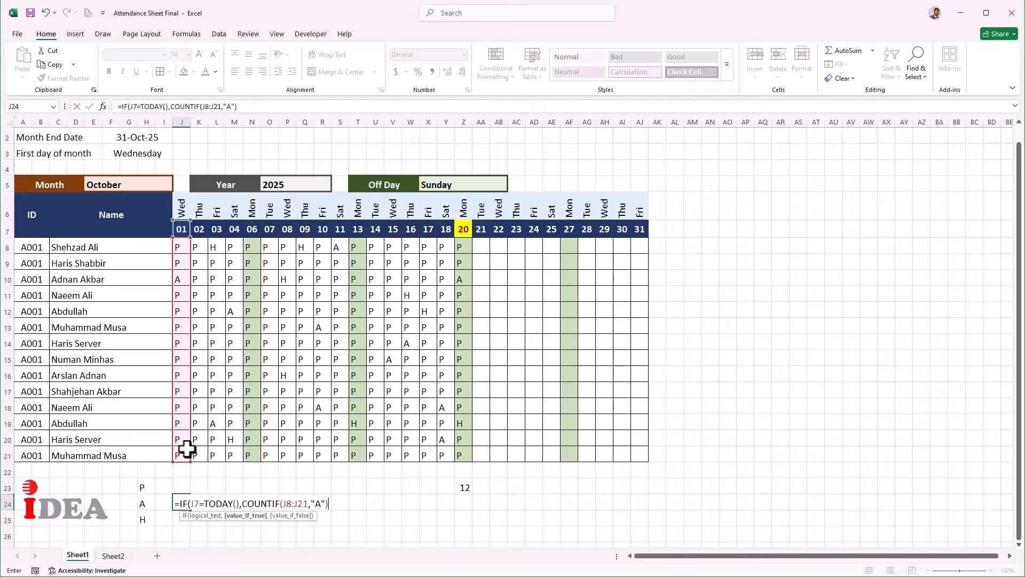
text(,""))
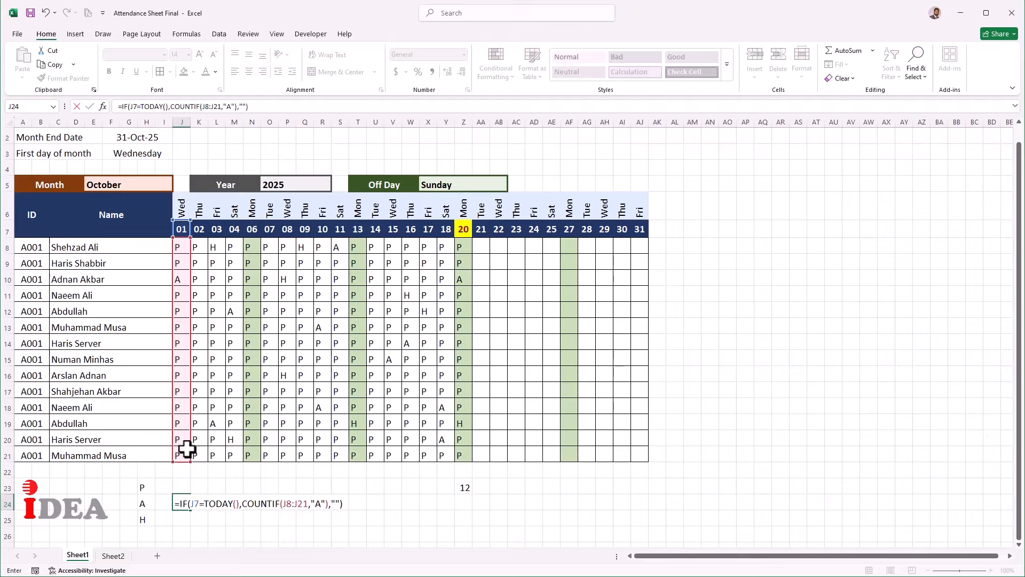
key(Tab)
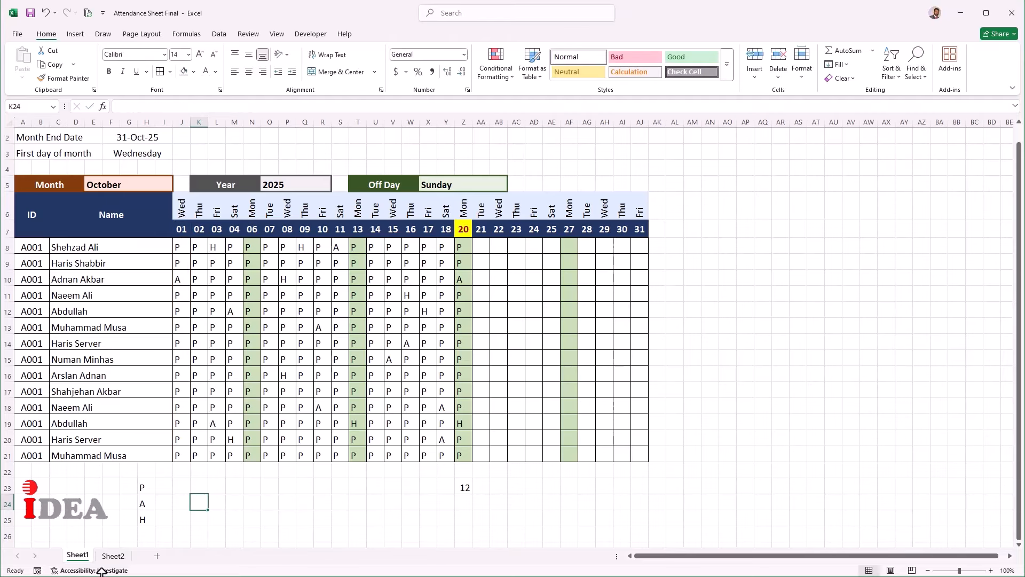
Fill the A-count formula from J24 across row 24 to AJ24, and copy it down into J25:AJ25
click(187, 508)
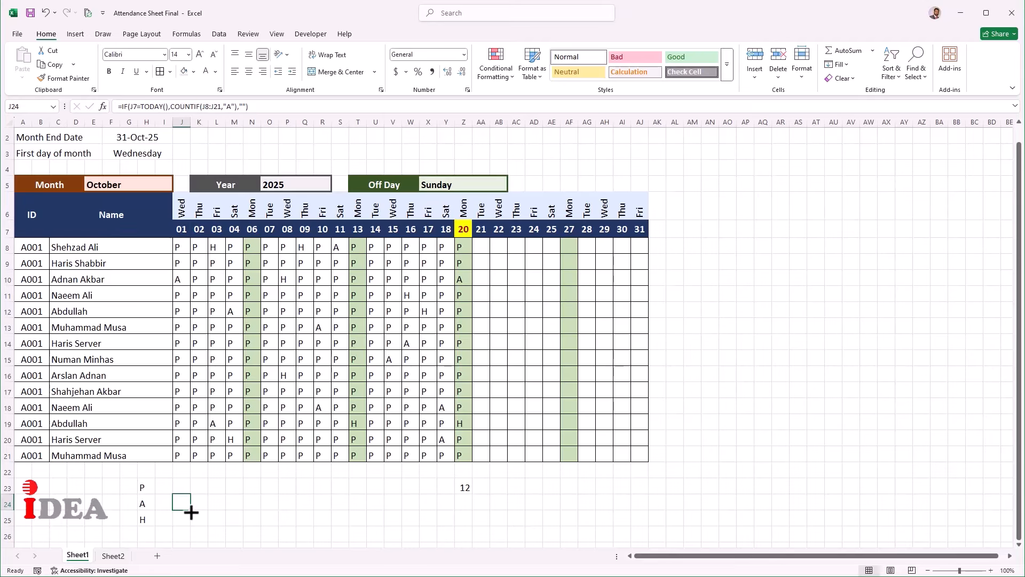
drag(190, 510, 646, 523)
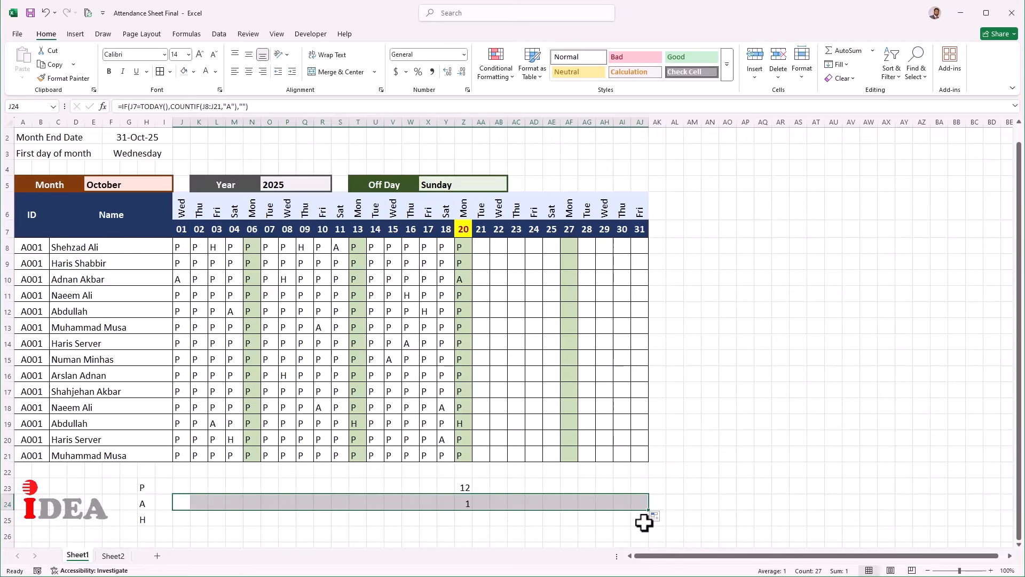
click(188, 497)
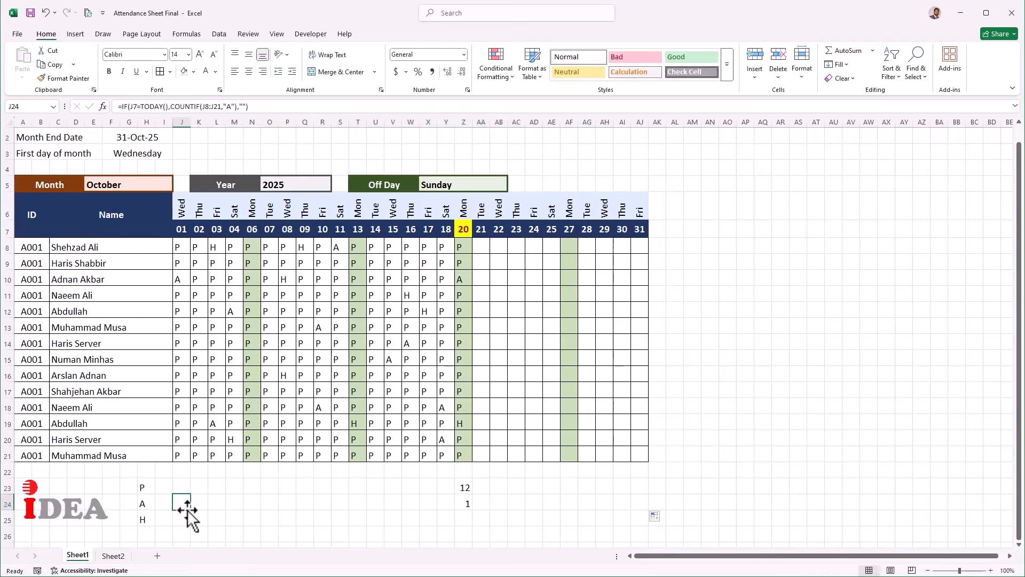
drag(190, 509, 643, 532)
click(182, 521)
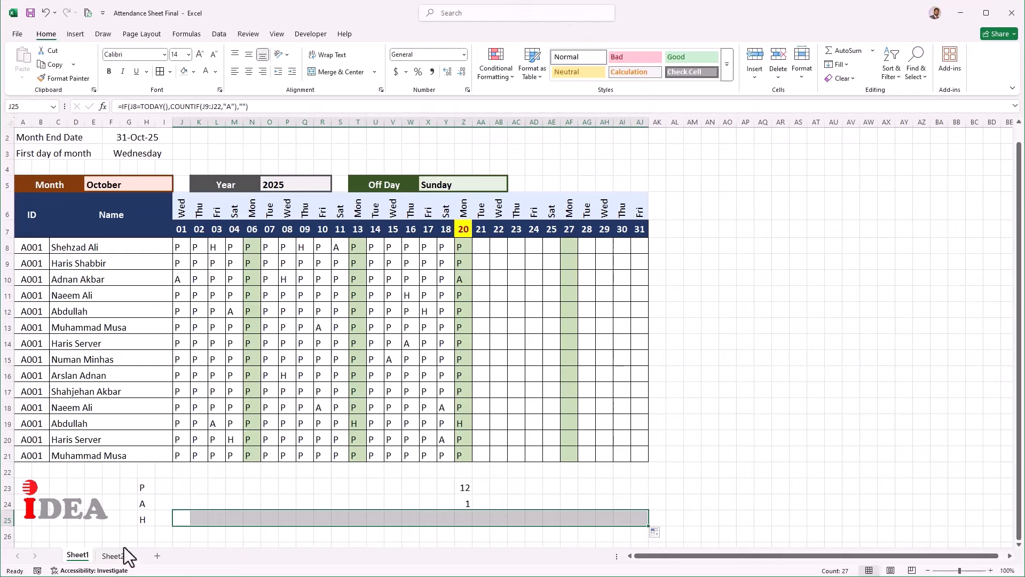
Correct the formula in J25 to =IF(J7=TODAY(),COUNTIF(J8:J21,"A"),"") and fill it across to AJ25
click(181, 522)
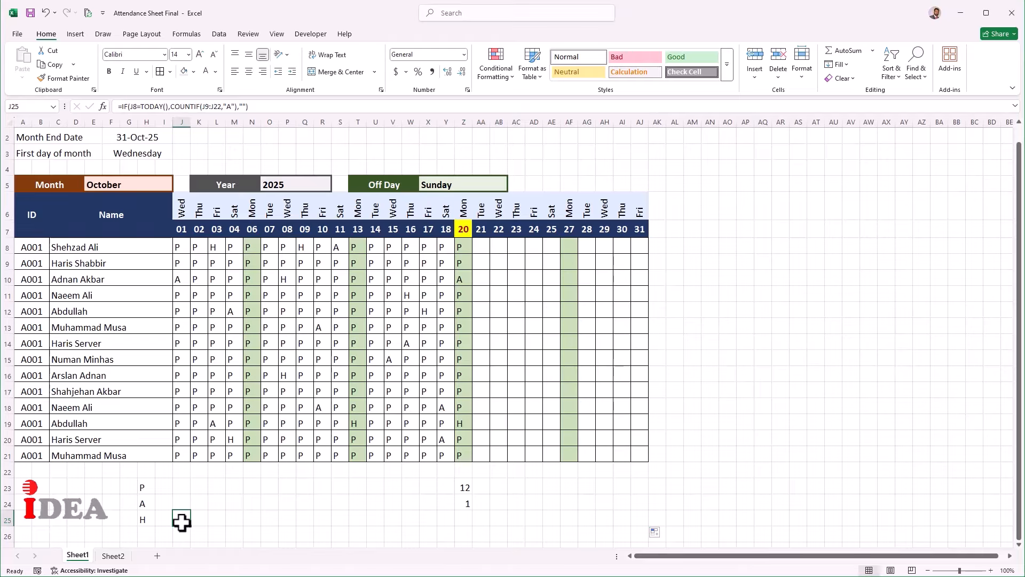
click(256, 107)
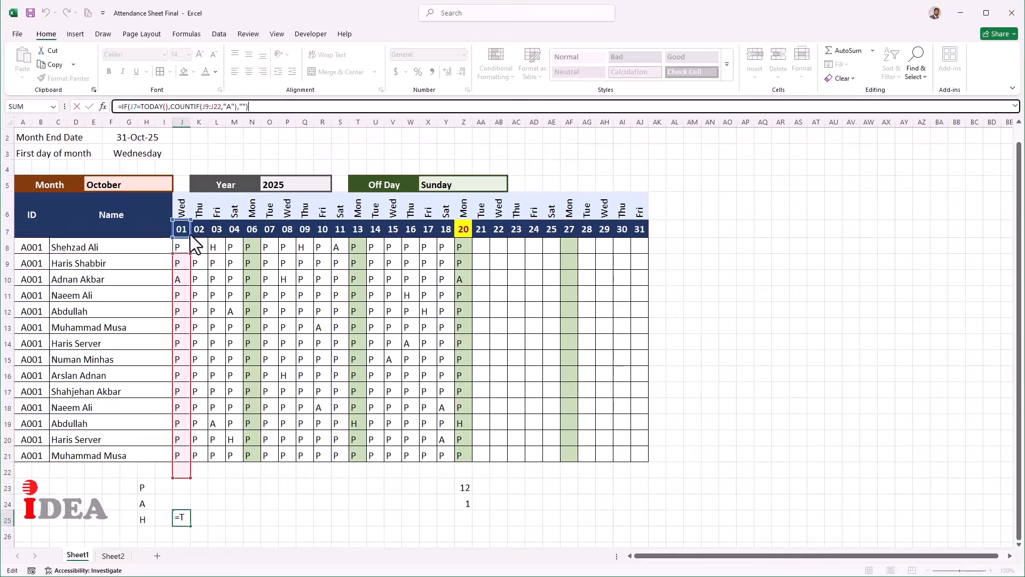
drag(191, 265, 190, 251)
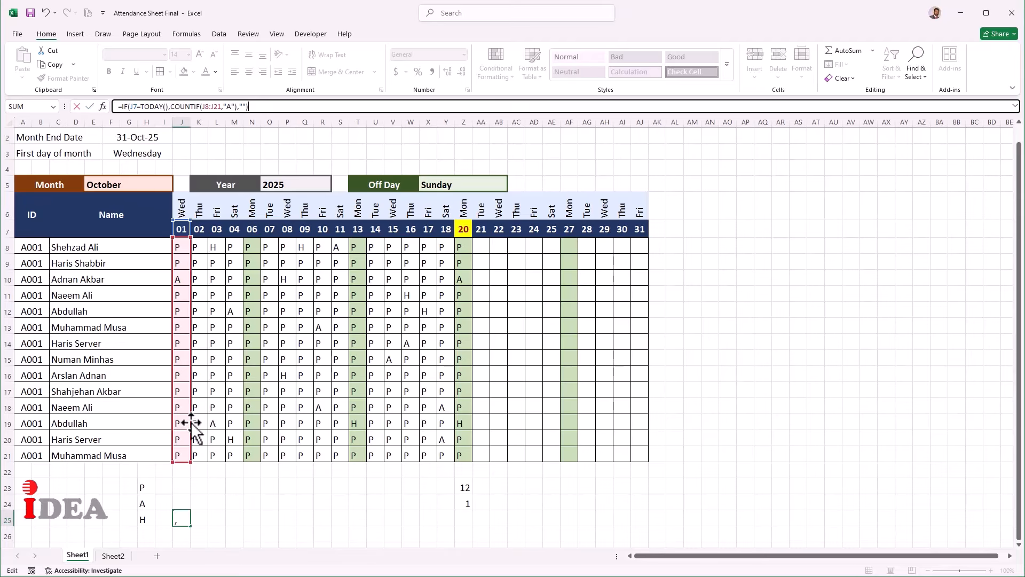
key(Return)
click(183, 517)
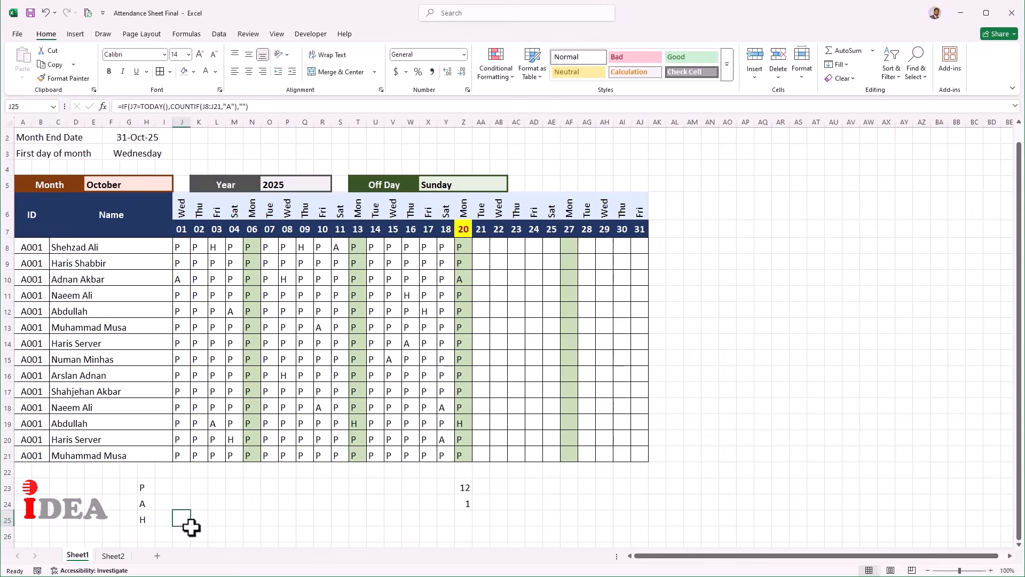
drag(191, 527, 646, 510)
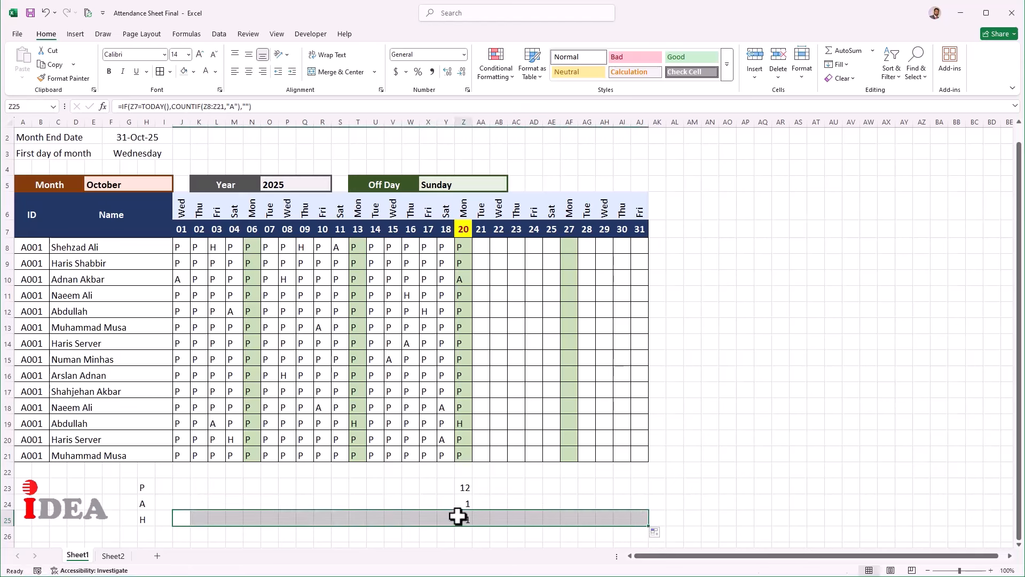
click(462, 517)
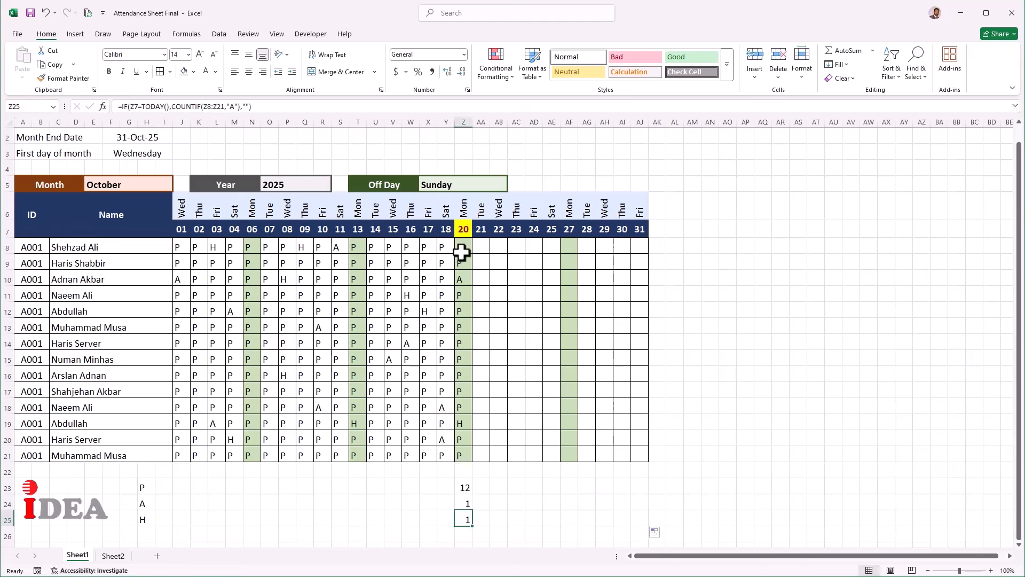
Test the daily counts by changing the day 20 entries in Z12 and Z13 to A
click(462, 313)
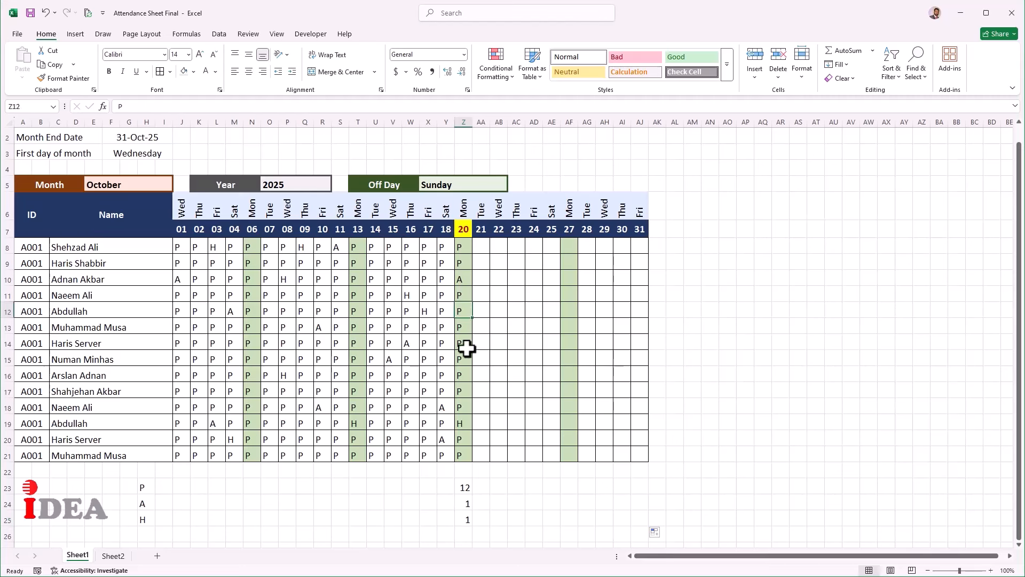
text(A)
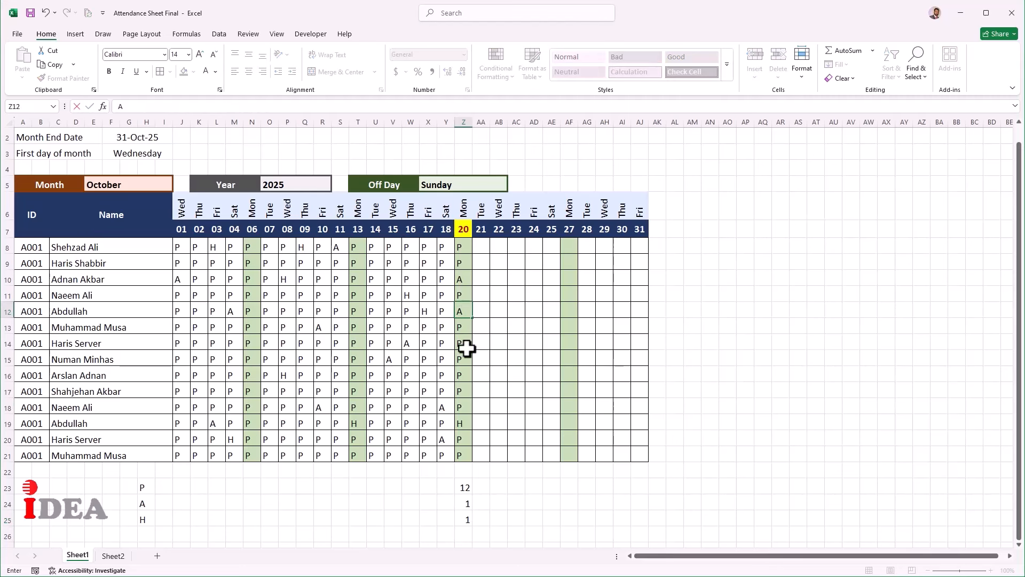
key(Return)
text(A)
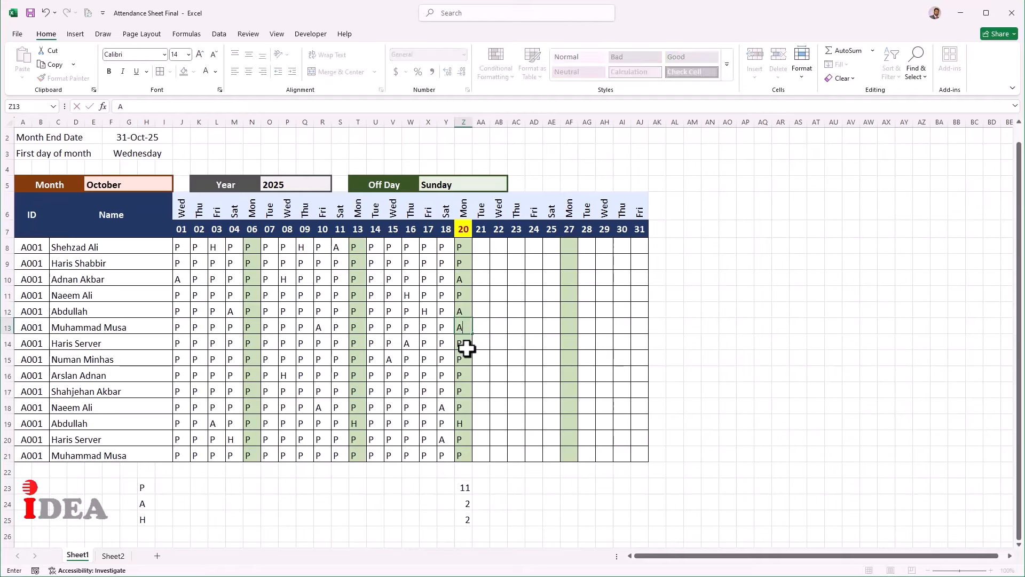
key(Return)
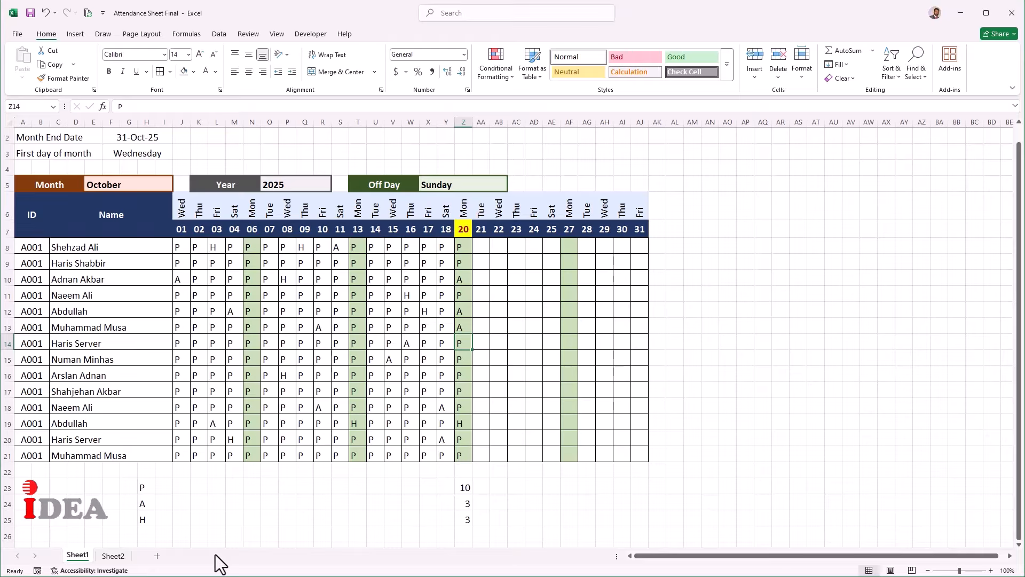
Change the COUNTIF criterion in J25 to "H" and fill the formula across row 25 to AJ25
click(185, 513)
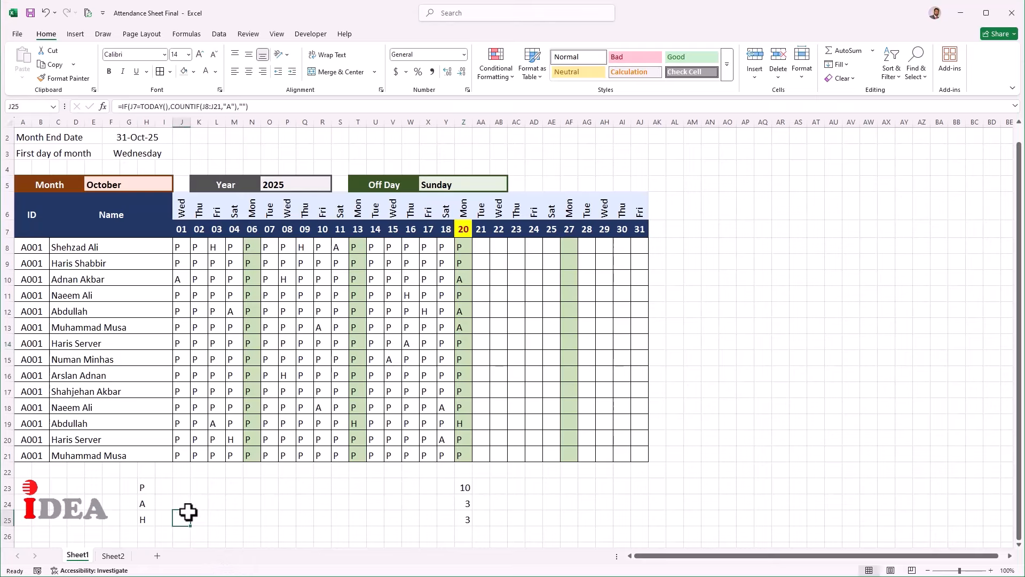
click(231, 107)
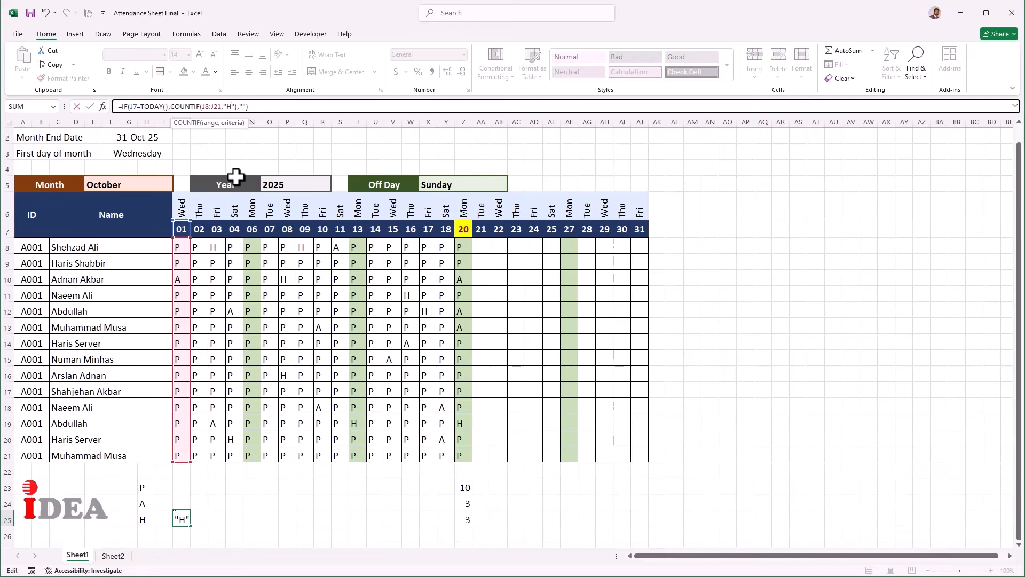
key(Return)
click(188, 520)
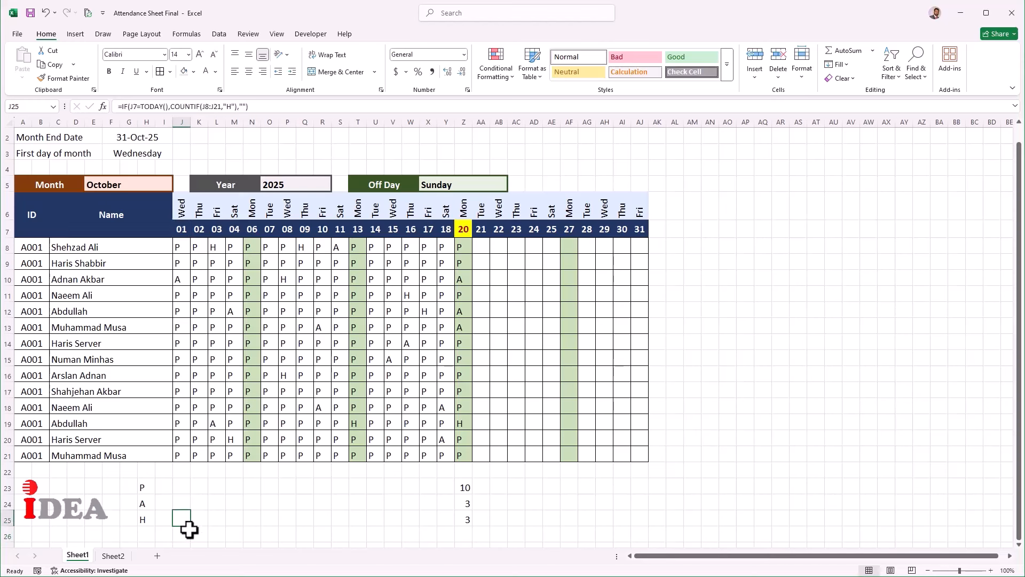
drag(193, 528, 656, 521)
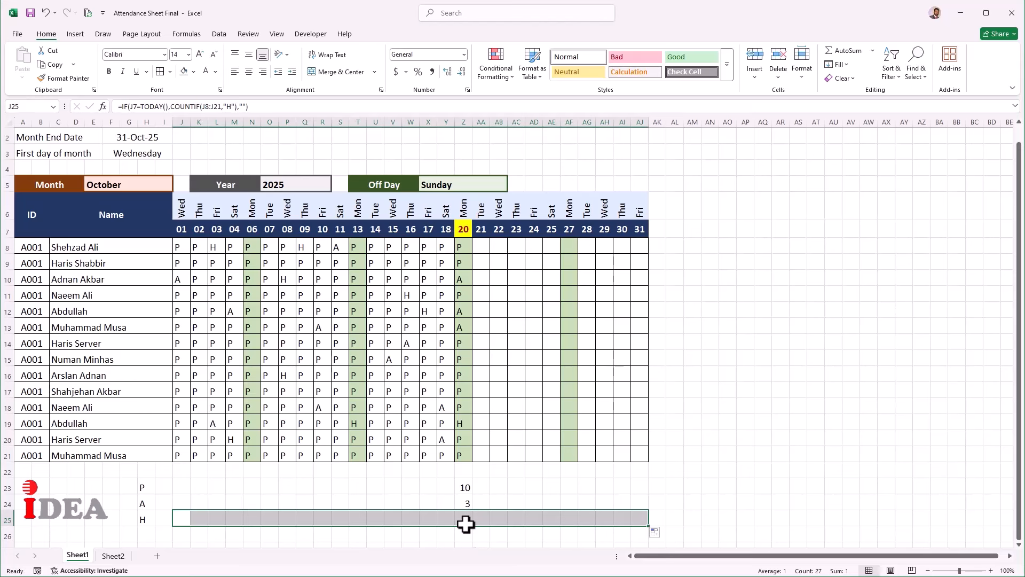
click(464, 522)
Test the counts for day 20 by entering A in Z8 and Z11 and H in Z12 to Z15
click(461, 247)
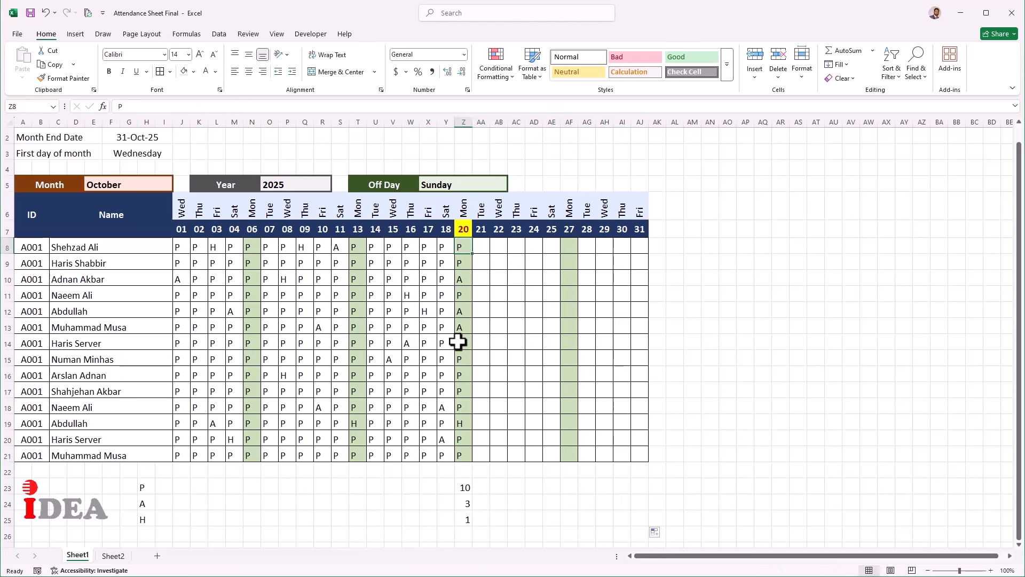
text(A)
key(Return)
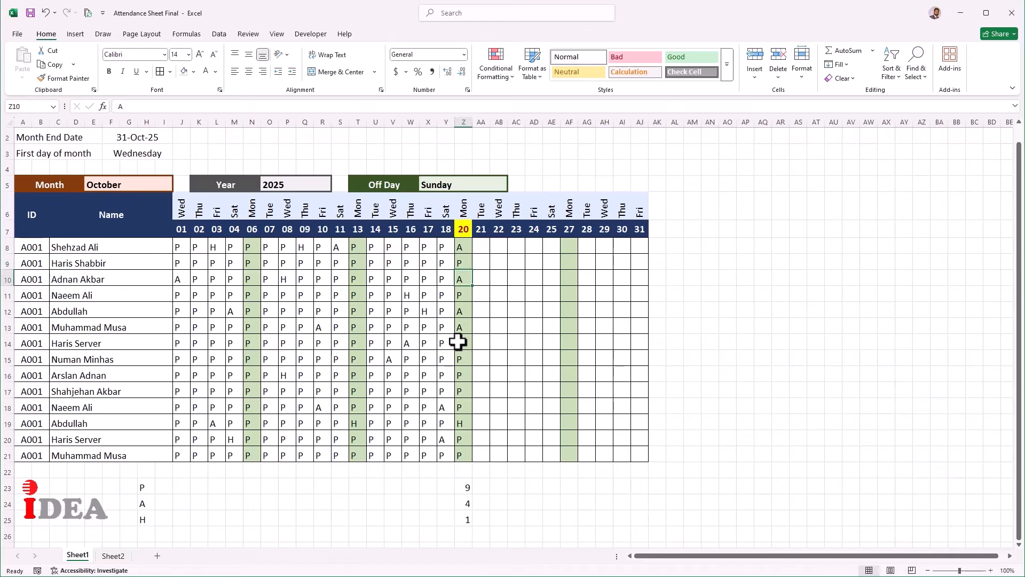
text(A)
key(Return)
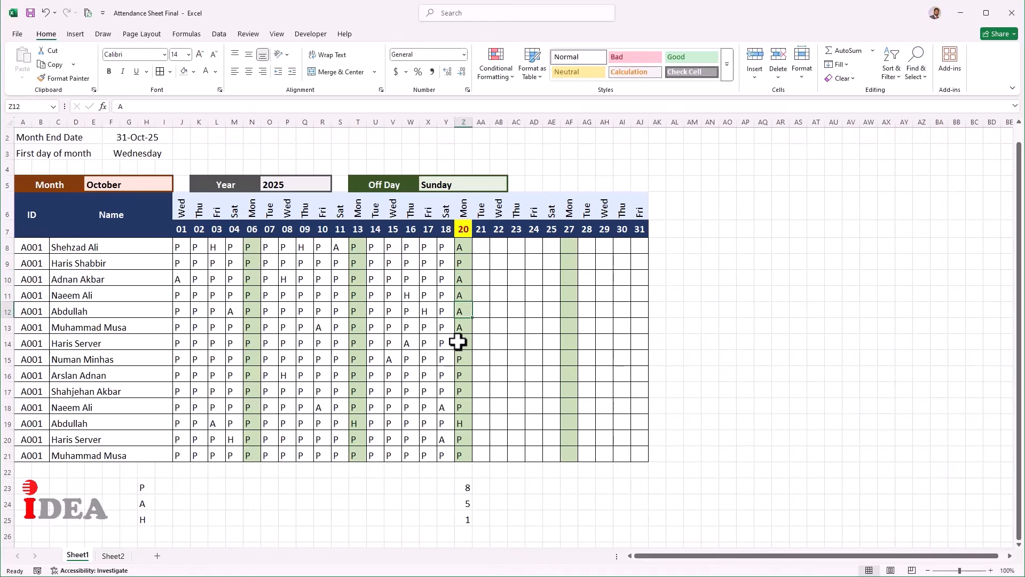
text(H)
key(Return)
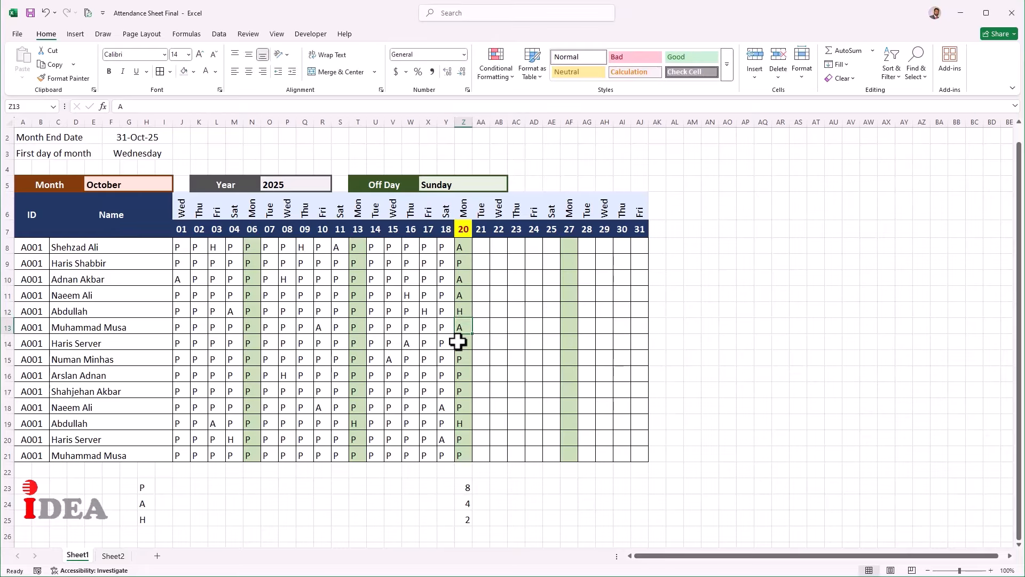
text(H)
key(Return)
text(H)
key(Return)
text(H)
key(Return)
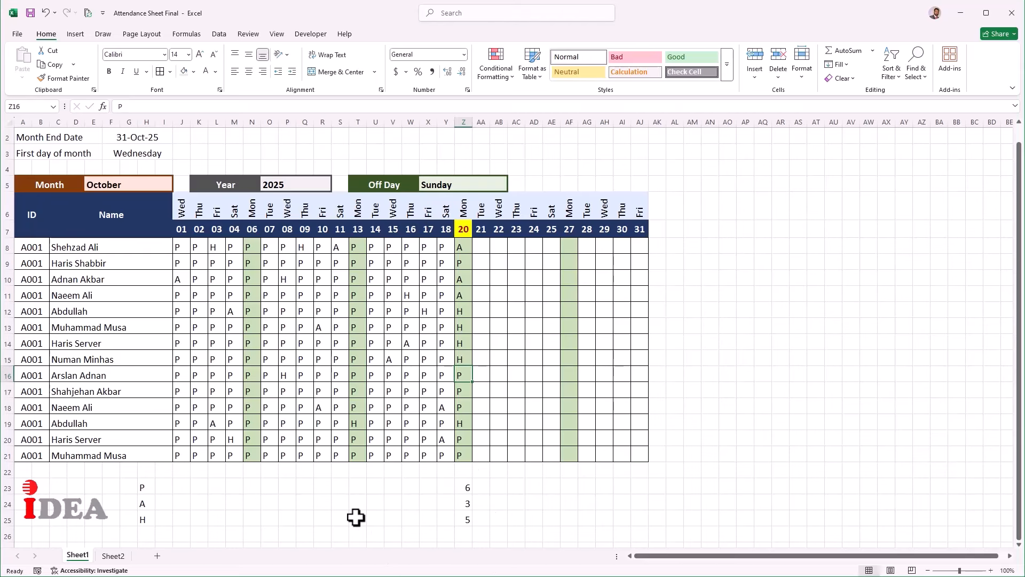
Hide rows 1 to 3 containing the month start date, month end date and first day of month
scroll(543, 454, up, 1)
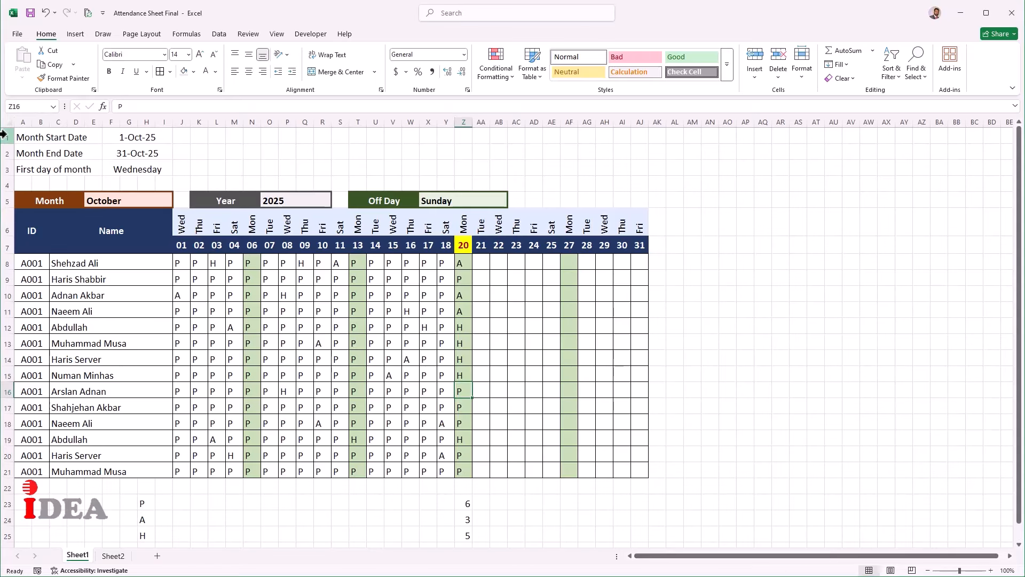
drag(7, 138, 2, 169)
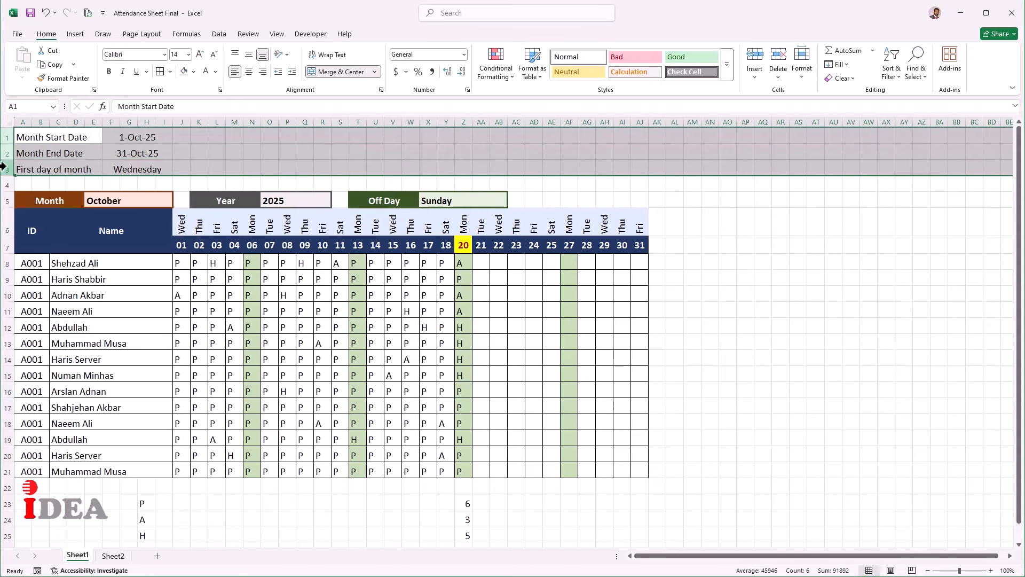
right_click(3, 166)
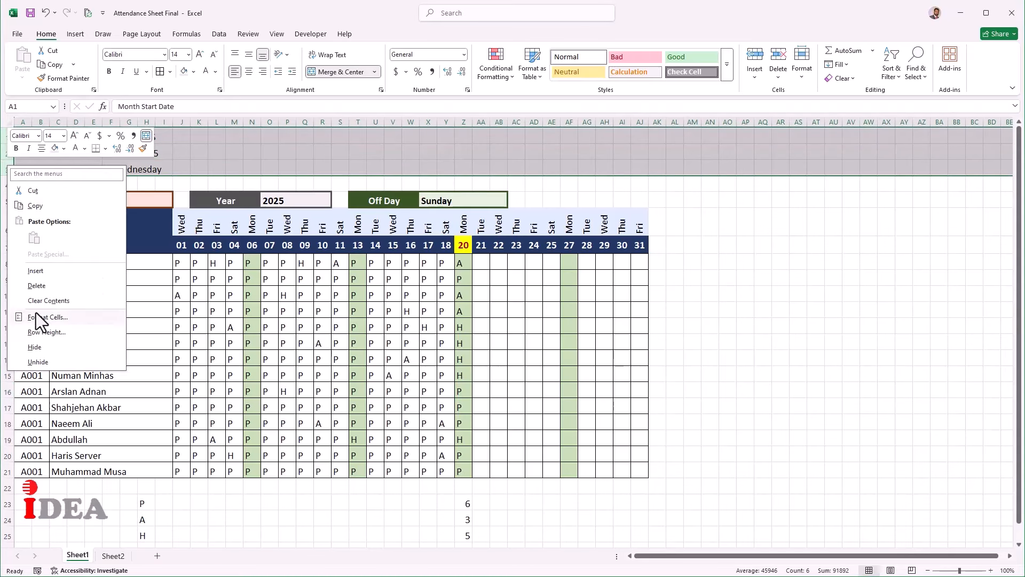
click(43, 346)
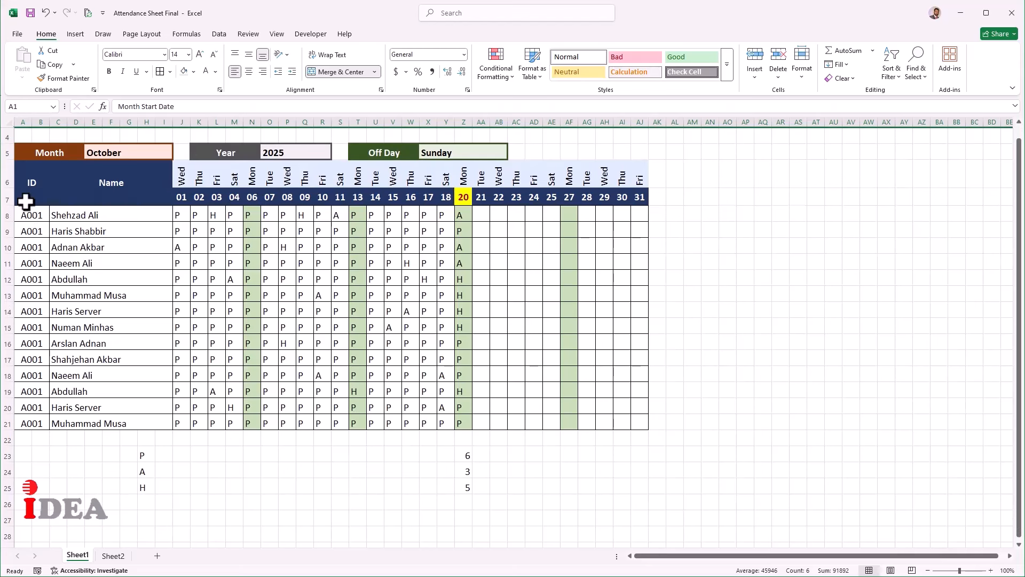
Insert three blank rows above the row with the Month, Year and Off Day selectors
click(8, 137)
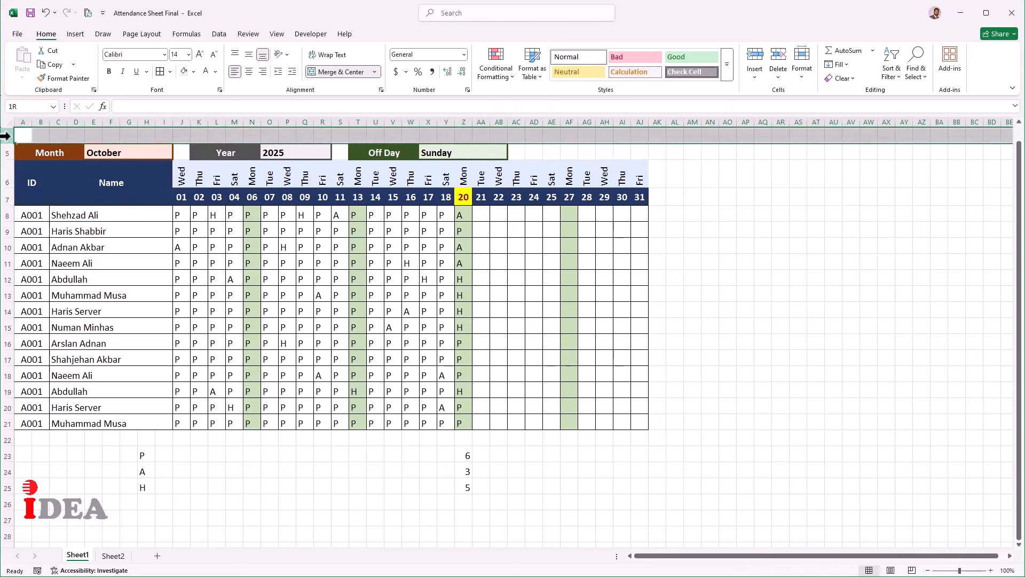
right_click(5, 135)
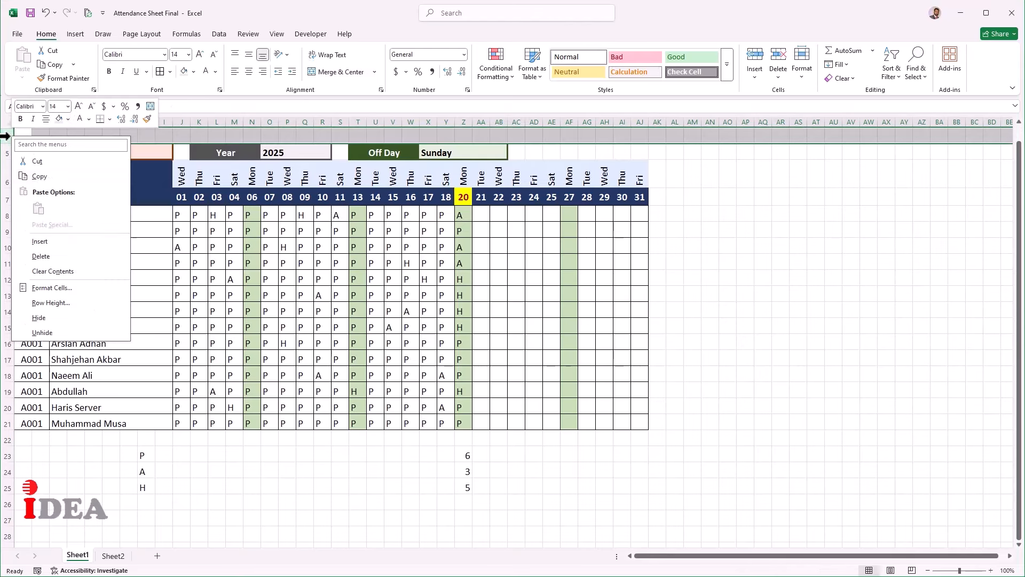
click(42, 241)
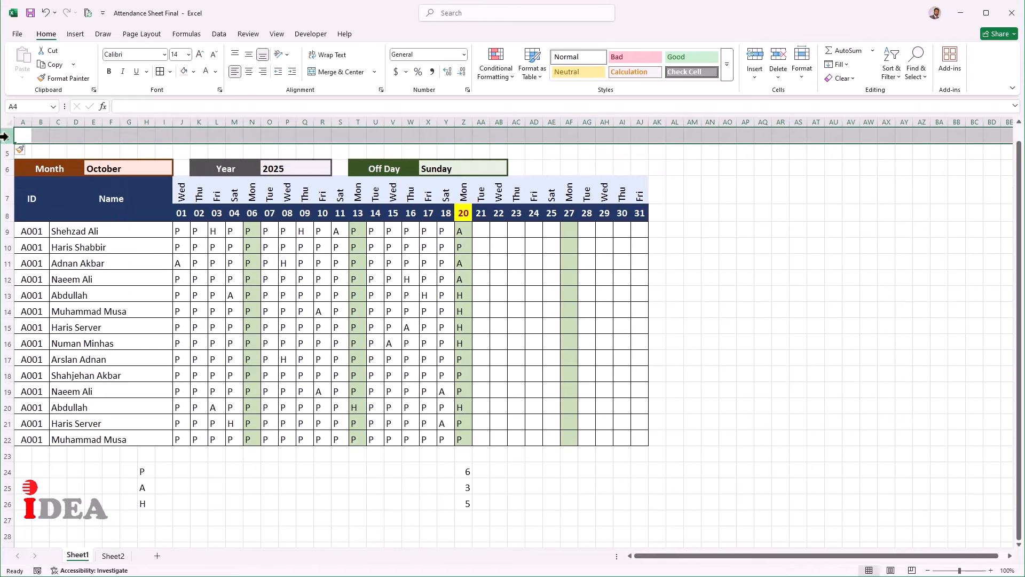
right_click(4, 137)
click(40, 243)
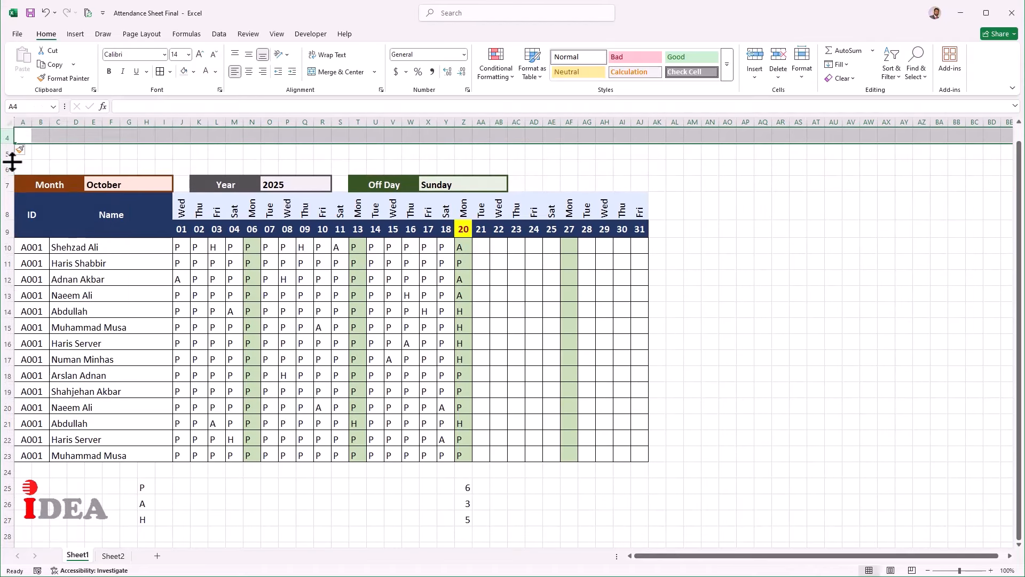
click(8, 153)
right_click(7, 153)
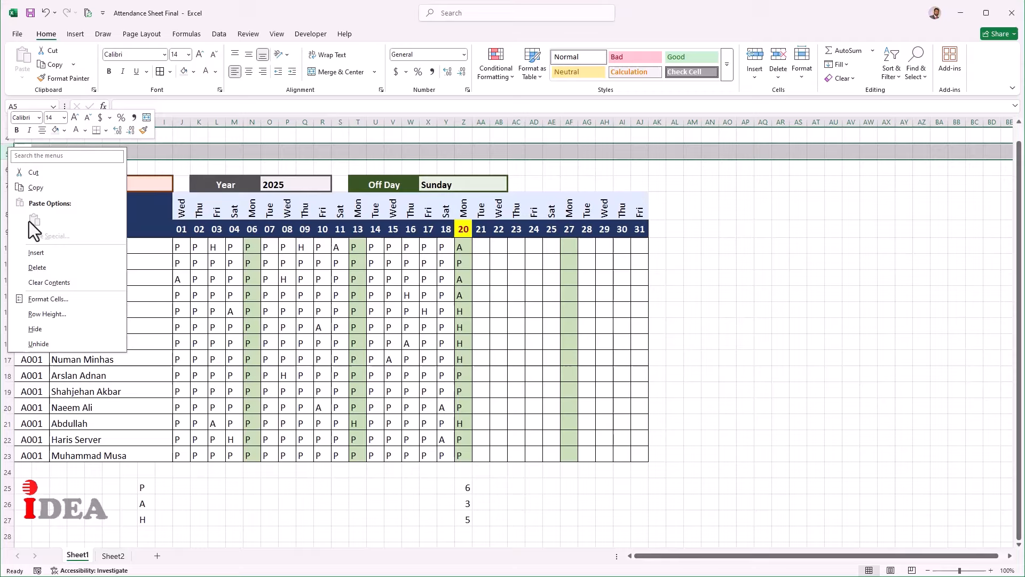
click(36, 253)
Merge and center A4:D6 above the selectors and enter the heading "Total Employee" on two lines
click(140, 184)
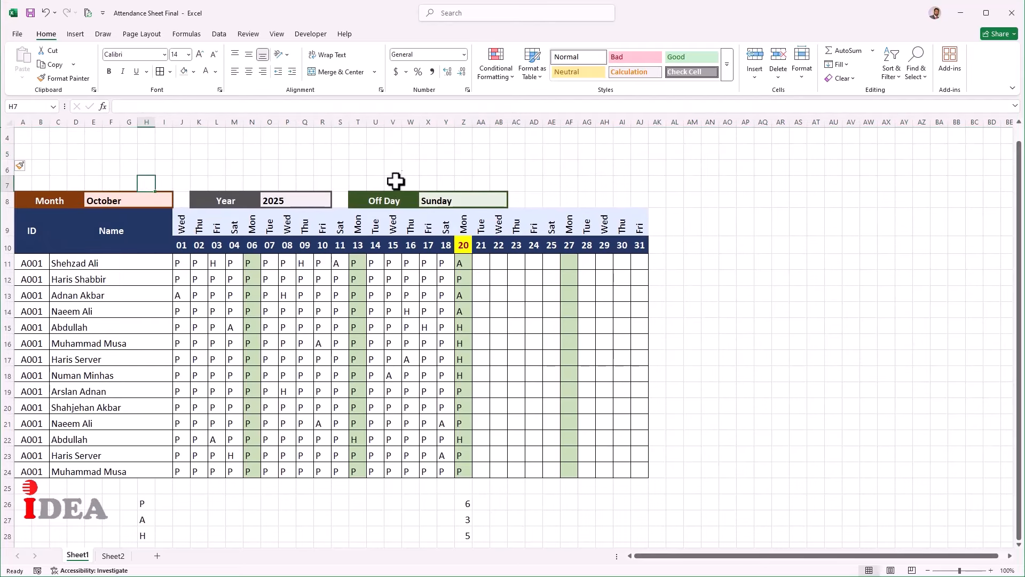
click(163, 199)
click(144, 158)
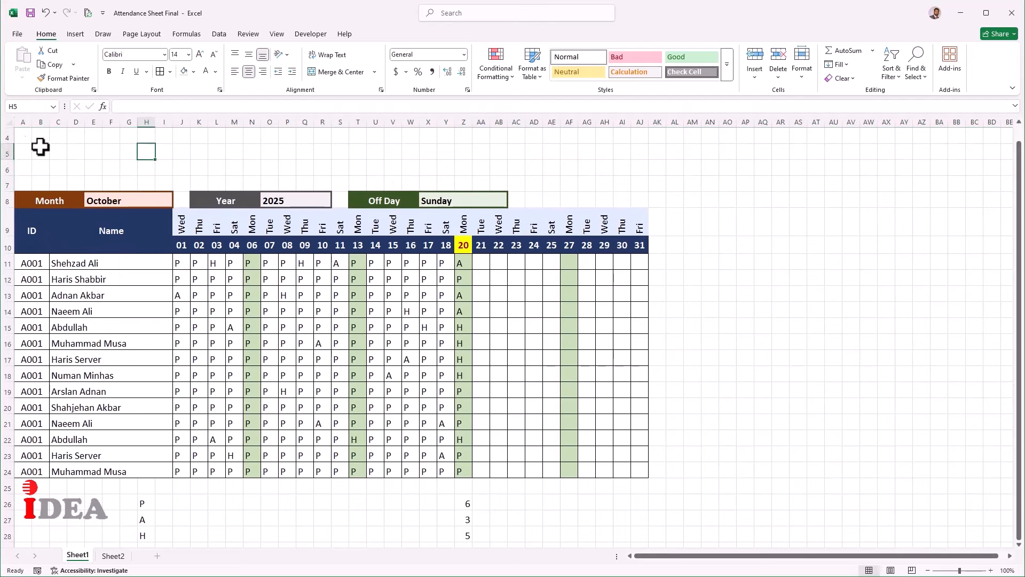
drag(24, 138, 76, 167)
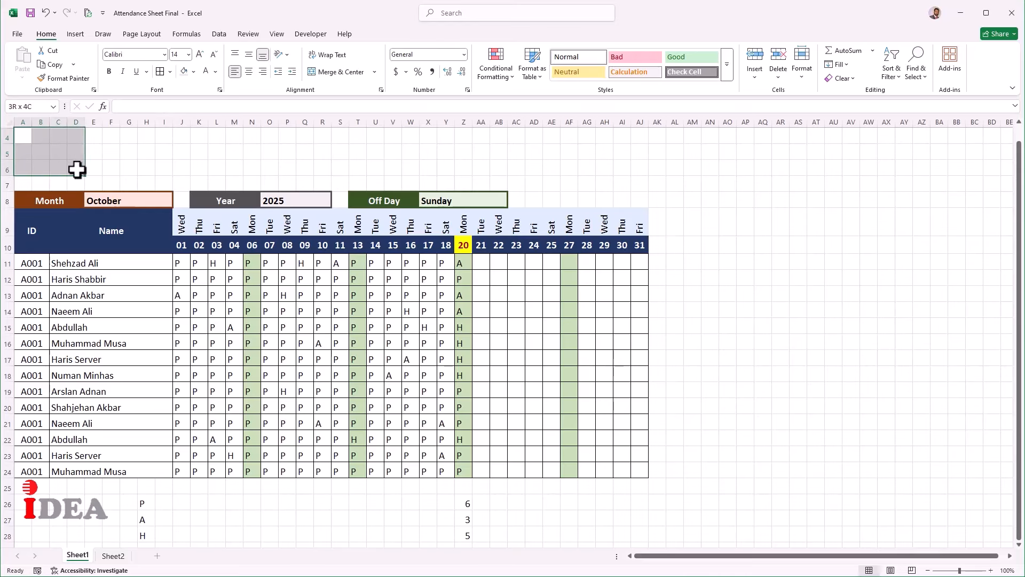
click(325, 71)
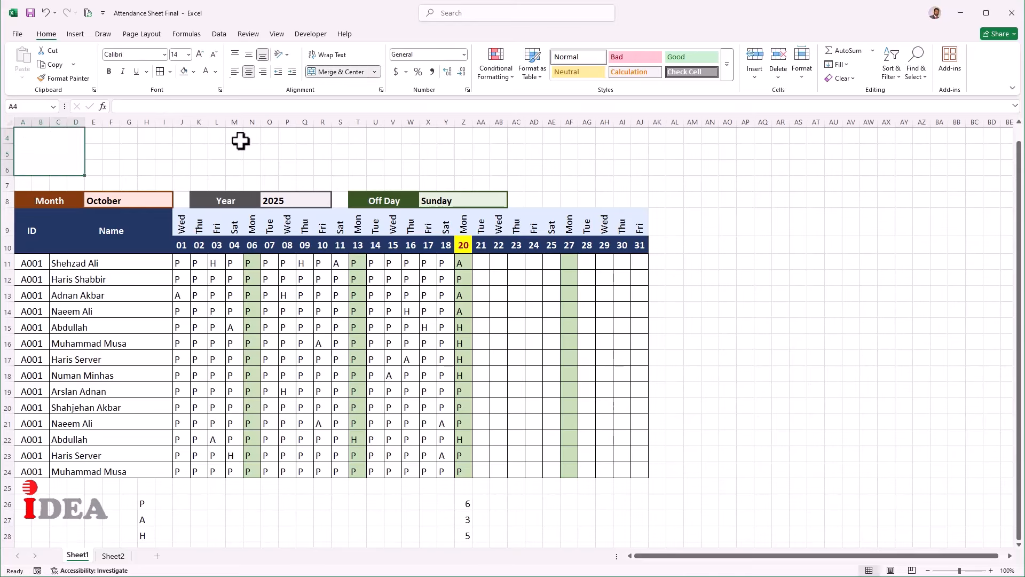
text(Total )
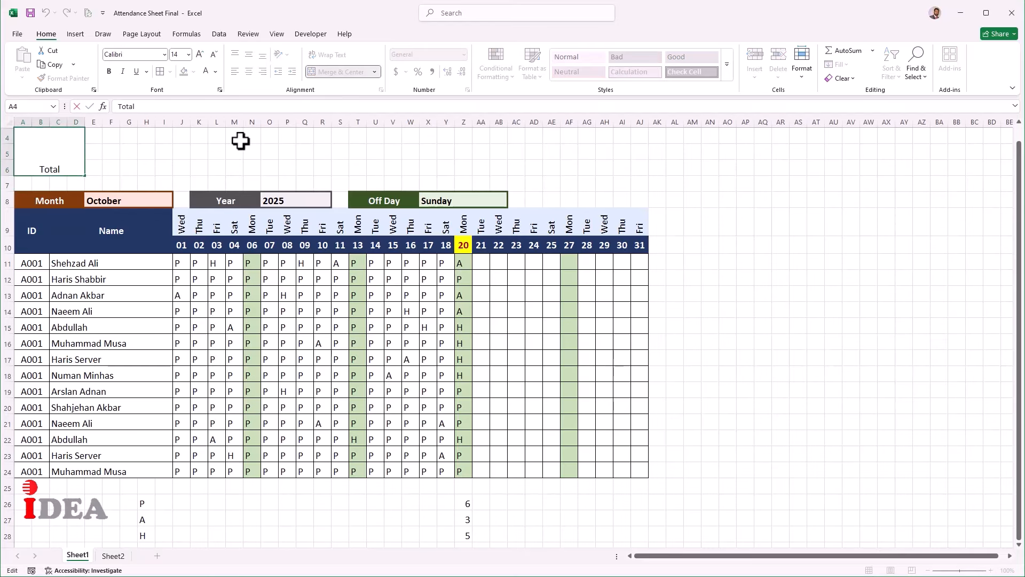
text(Employee)
key(Return)
key(Up)
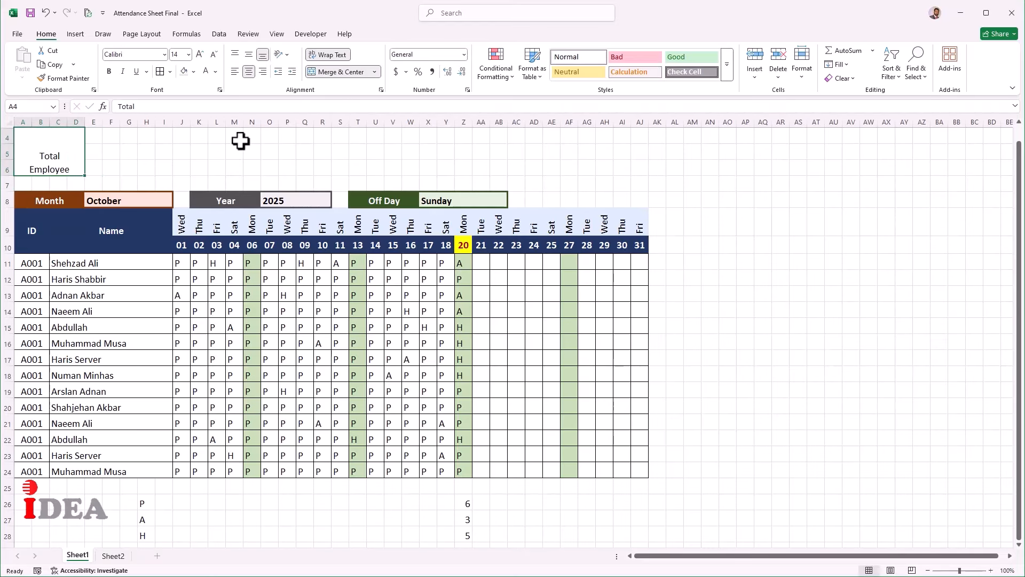
Format the Total Employee heading with middle vertical alignment, bold text and font size 20
click(246, 55)
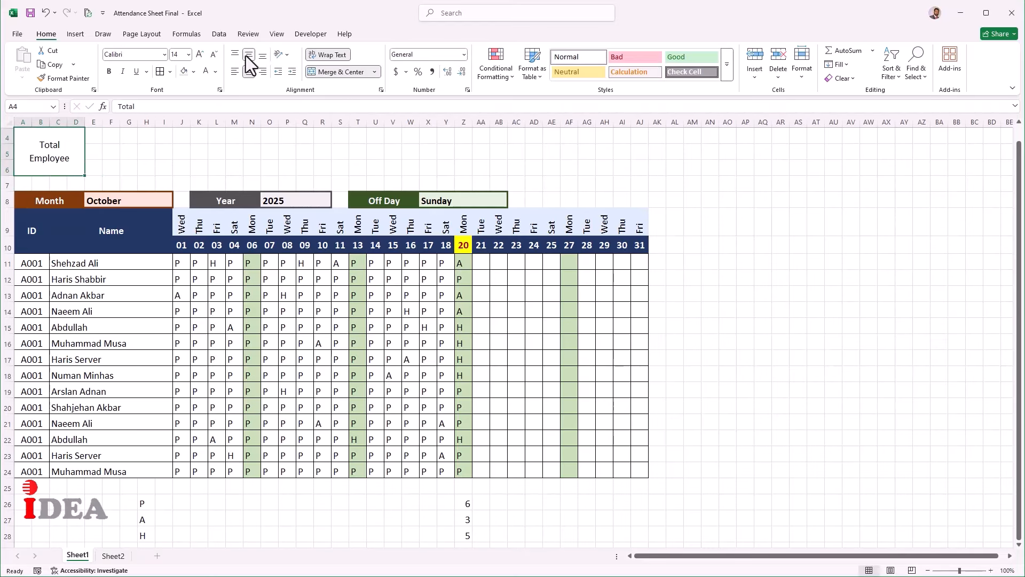
click(110, 71)
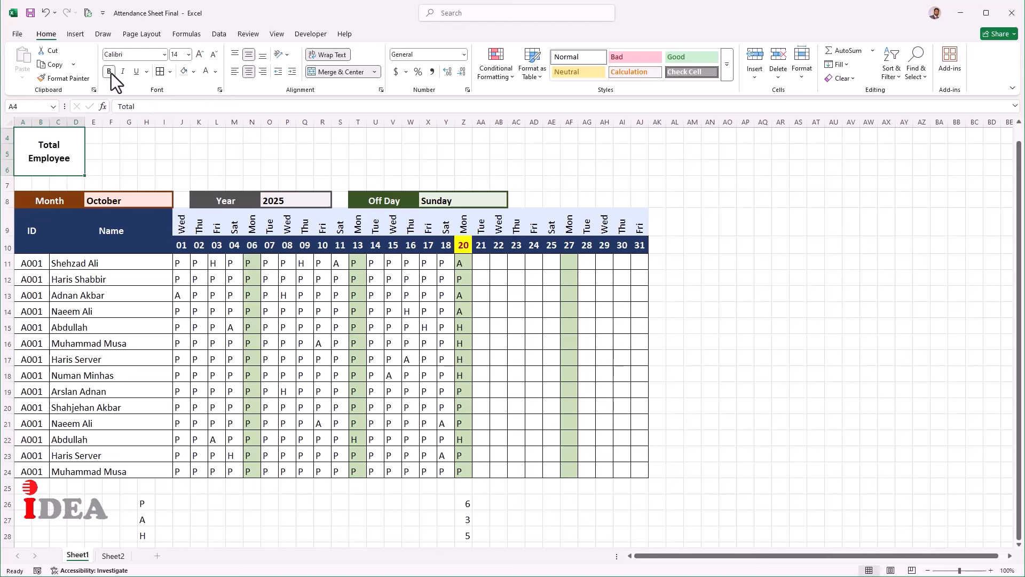
click(200, 54)
click(201, 54)
click(201, 54)
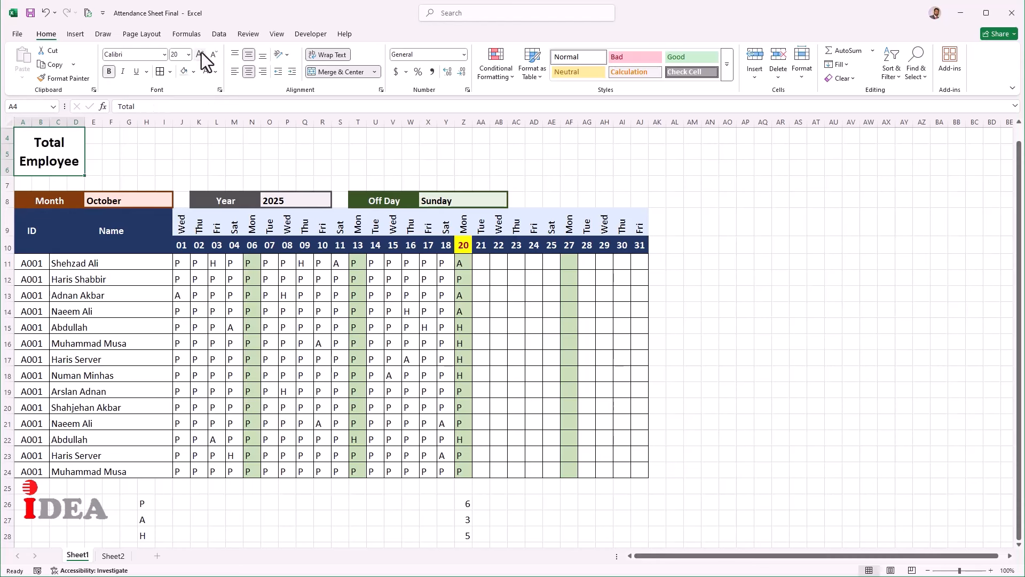
Merge and center E4:G6 as the value box, and paste copies of the A4:G6 block at I4, Q4 and Y4
drag(94, 133, 130, 171)
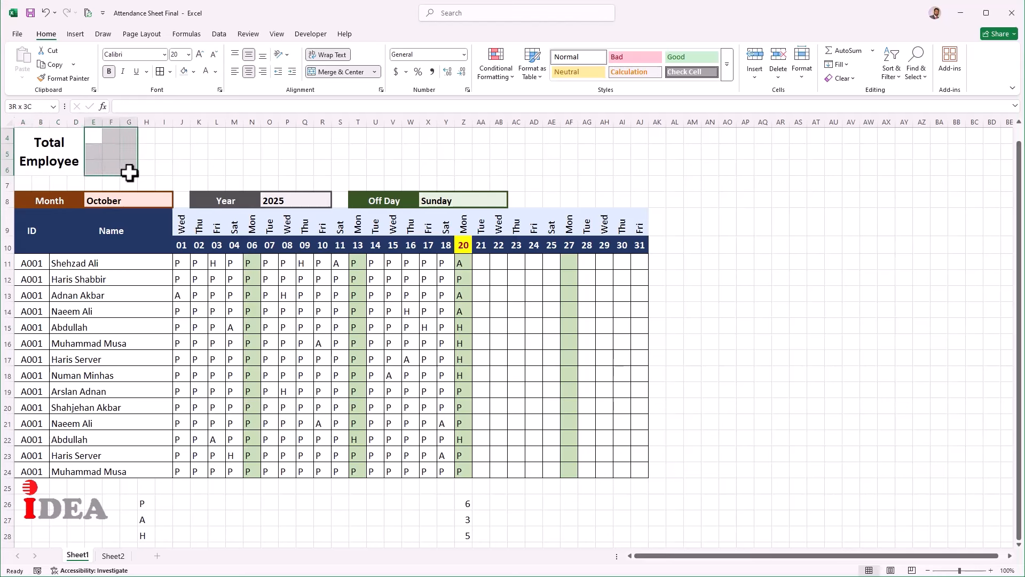
click(322, 73)
drag(36, 140, 99, 142)
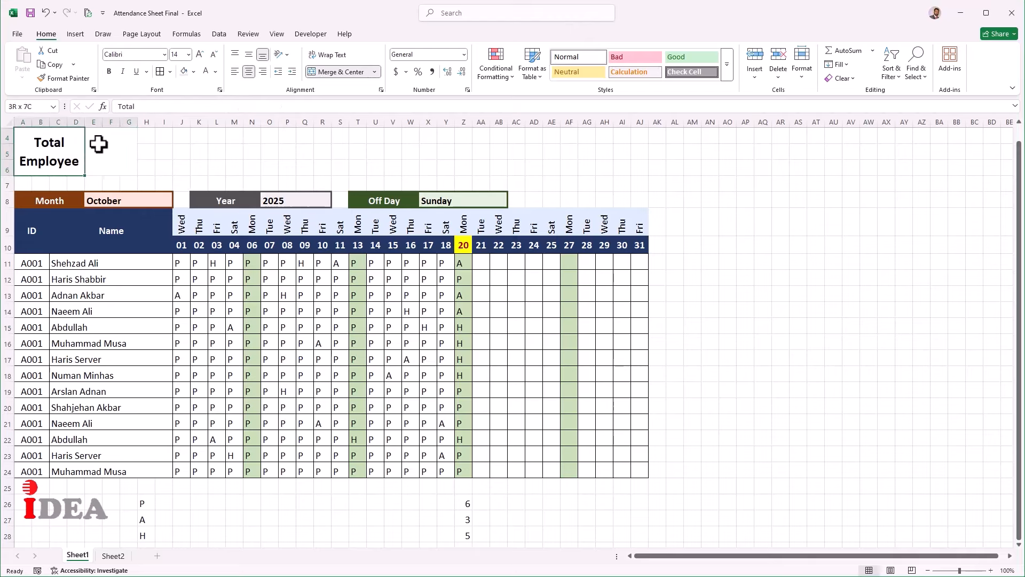
key(ctrl+c)
click(168, 136)
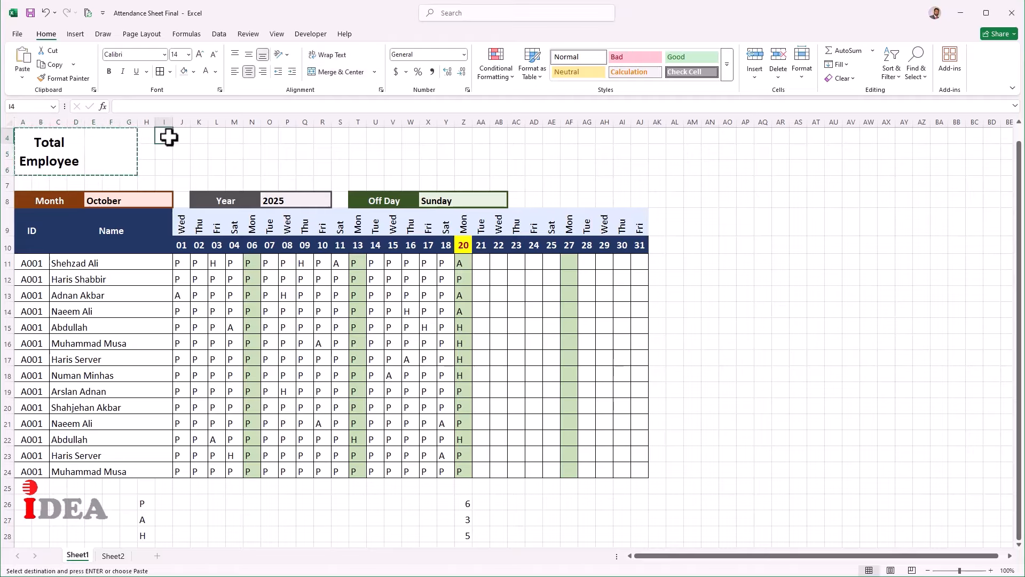
key(ctrl+v)
click(302, 134)
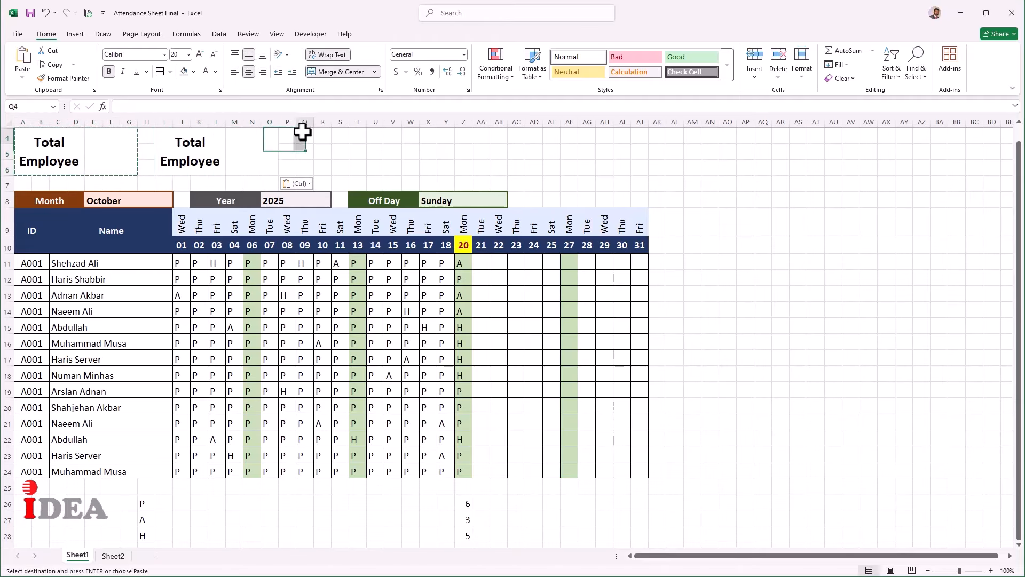
key(ctrl+v)
click(443, 136)
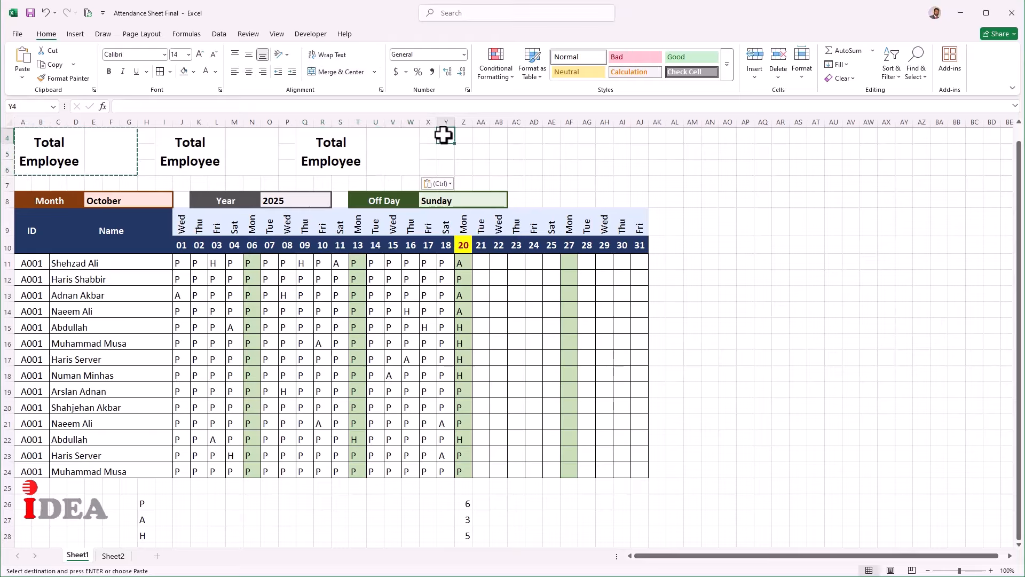
key(ctrl+v)
click(544, 164)
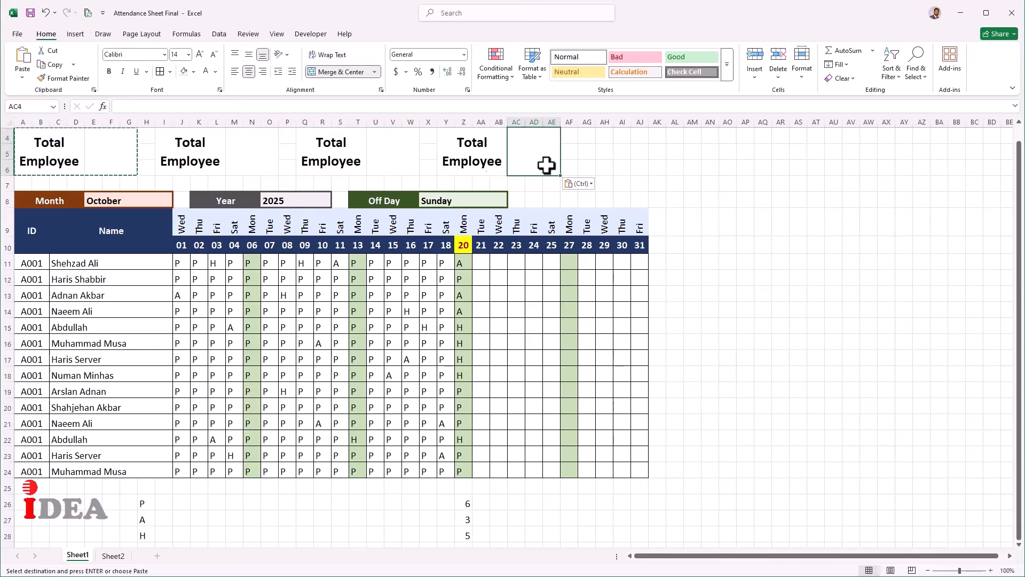
Change the second summary heading in I4 to "Total Presence"
click(188, 161)
key(Escape)
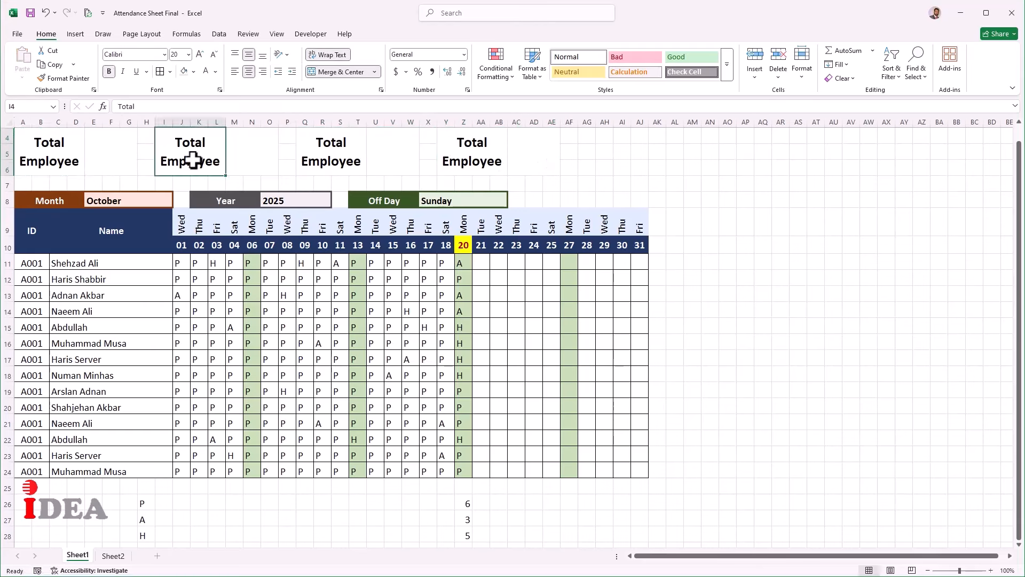
double_click(193, 161)
drag(224, 160, 154, 162)
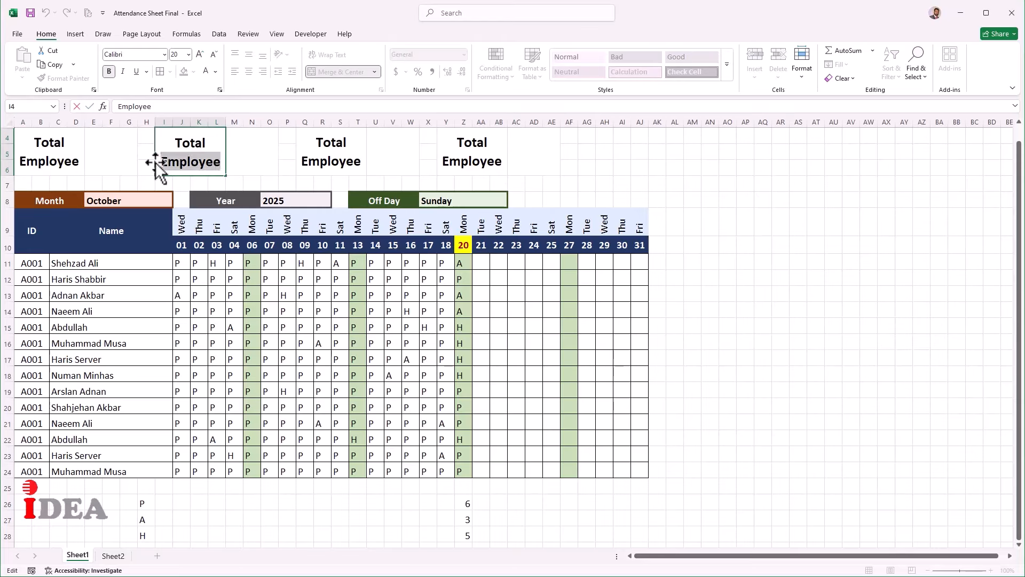
text(Presence)
key(Tab)
Change the third summary heading in Q4 to "Total Absence"
click(361, 169)
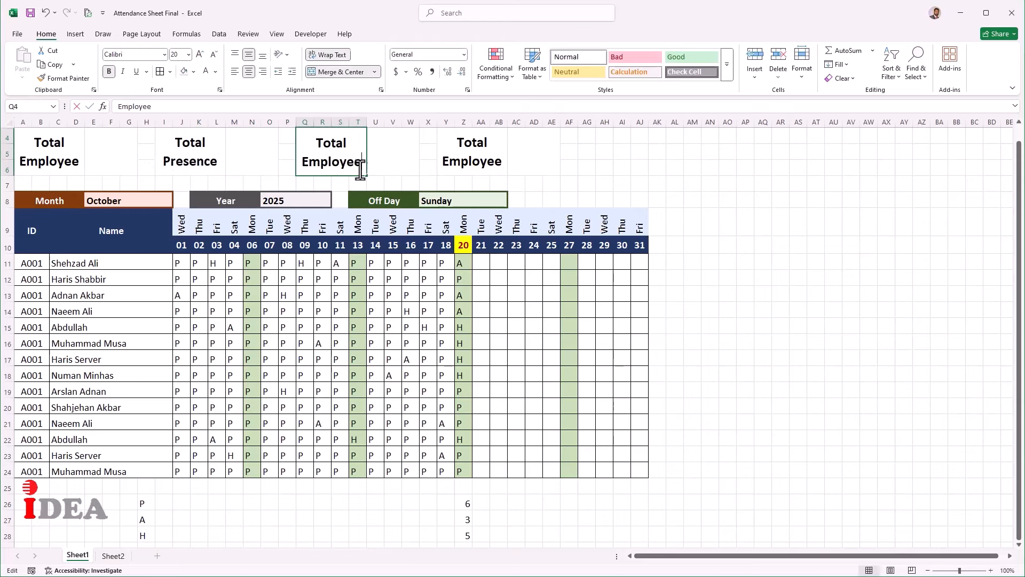
key(BackSpace)
key(BackSpace)
key(BackSpace)
text(Absence)
key(Tab)
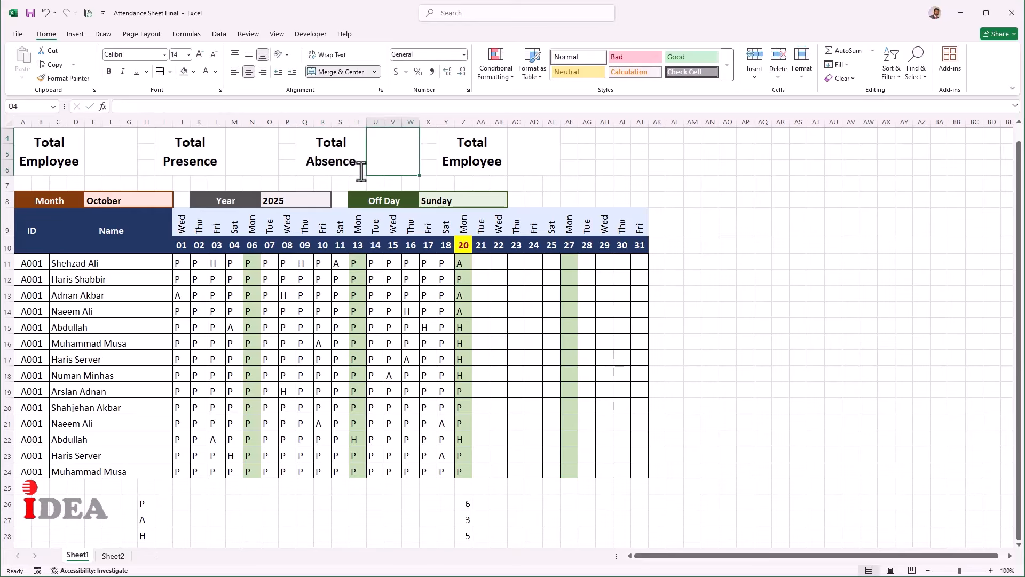
Change the fourth summary heading in Y4 to "Total Half Leave"
click(495, 159)
double_click(500, 170)
text(Ha)
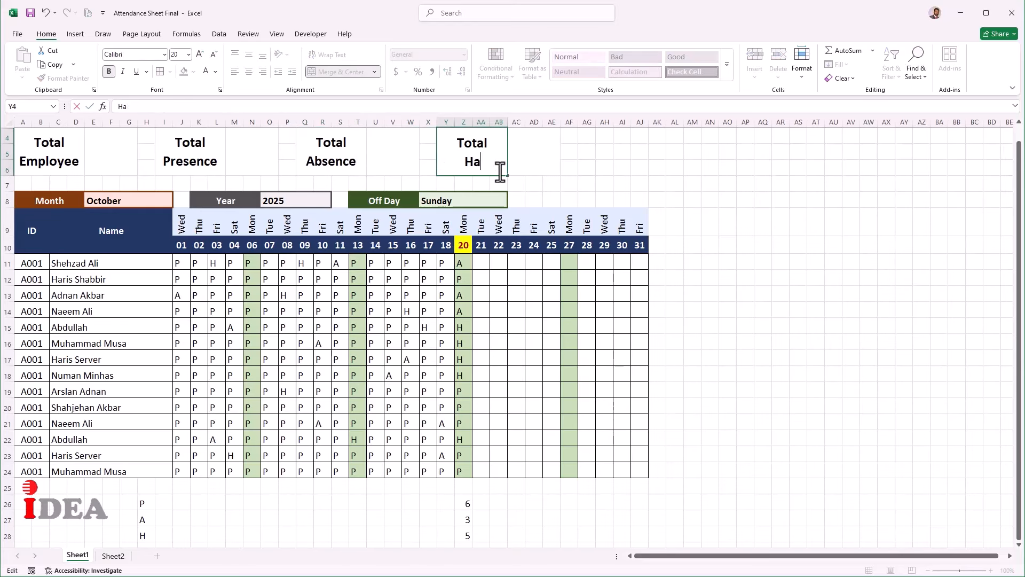
text(lf Leave)
key(Return)
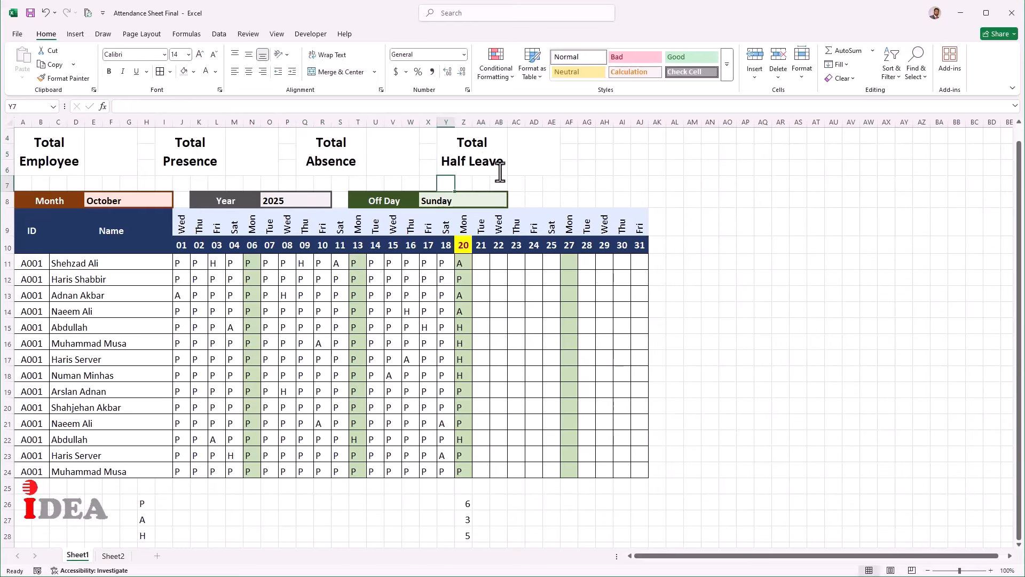
Enter a COUNTA formula over the employee IDs in A11:B24 in the Total Employee value box E4
key(Up)
key(Left)
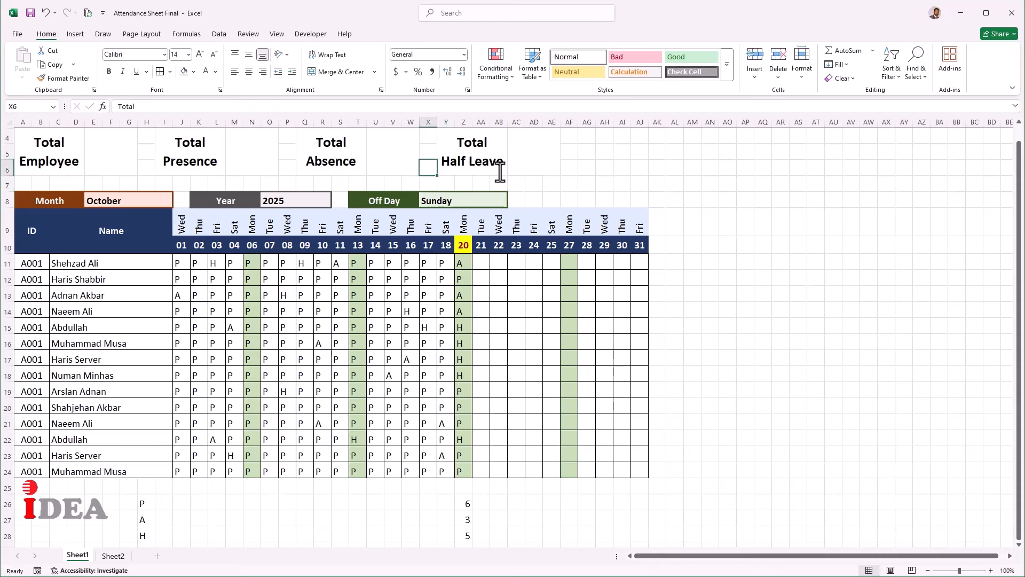
key(Left)
key(Left)
key(Left)
key(Left)
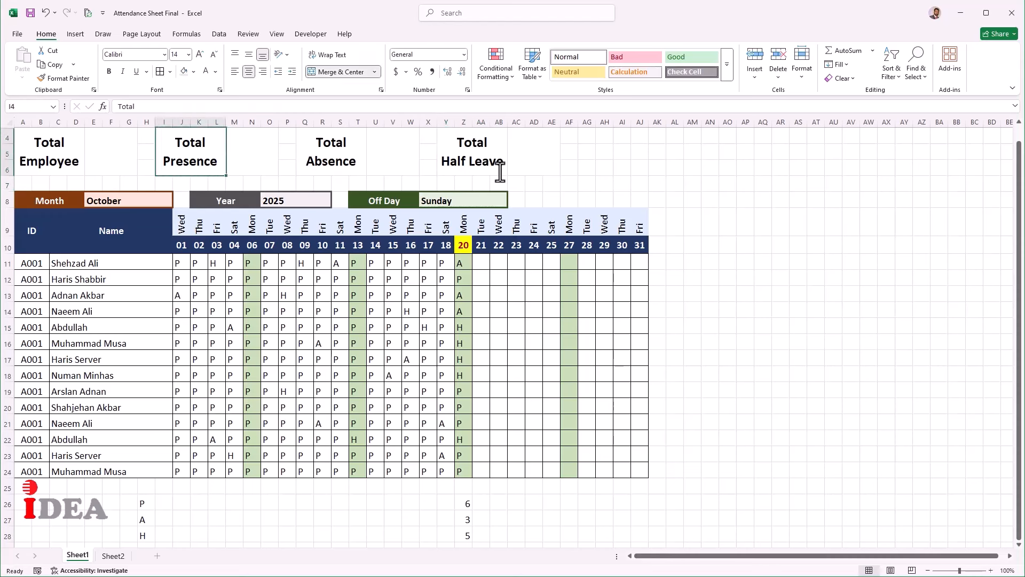
key(Left)
key(Left)
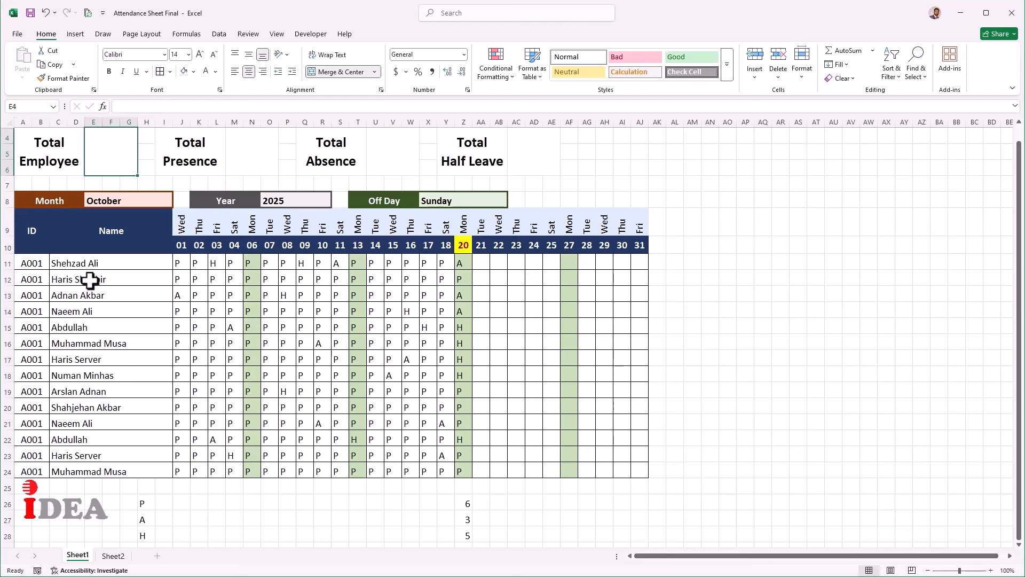
text(=count)
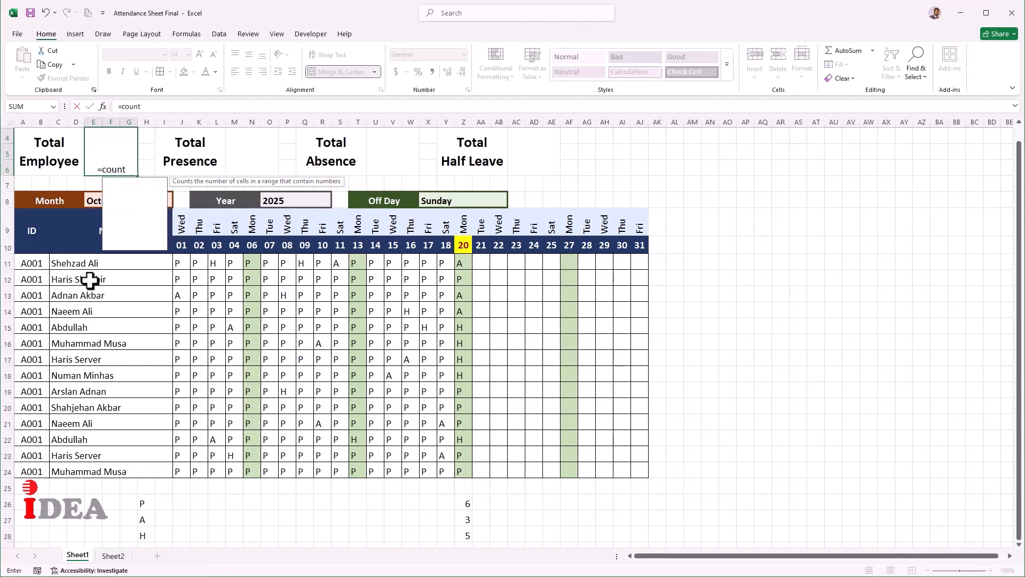
text(a)
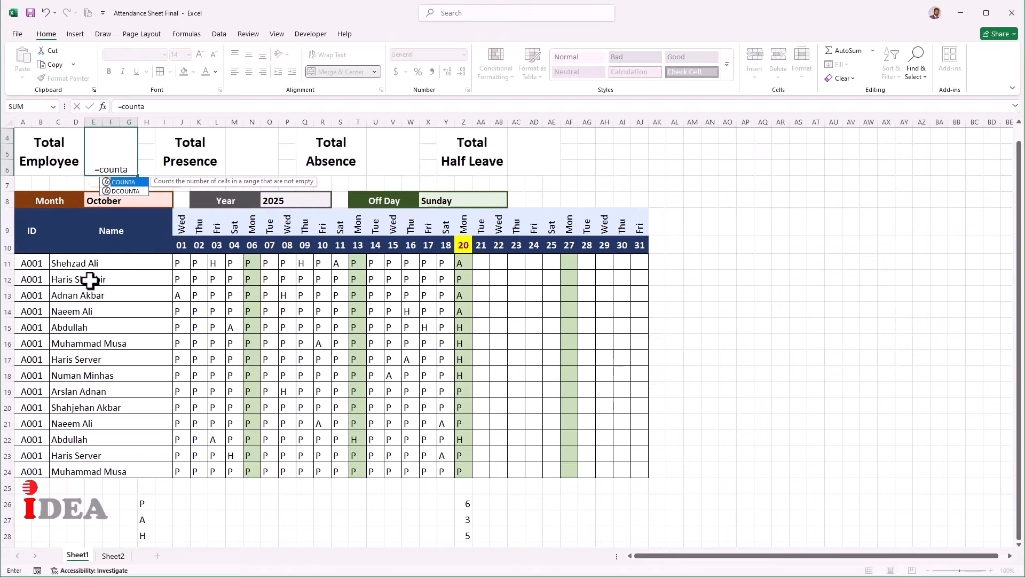
key(Tab)
drag(33, 268, 37, 471)
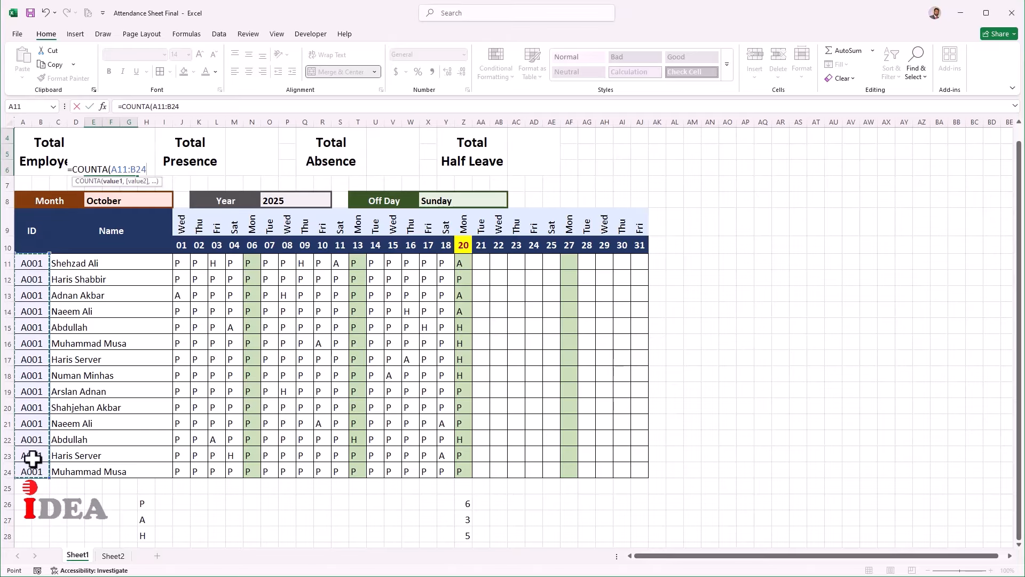
key(Return)
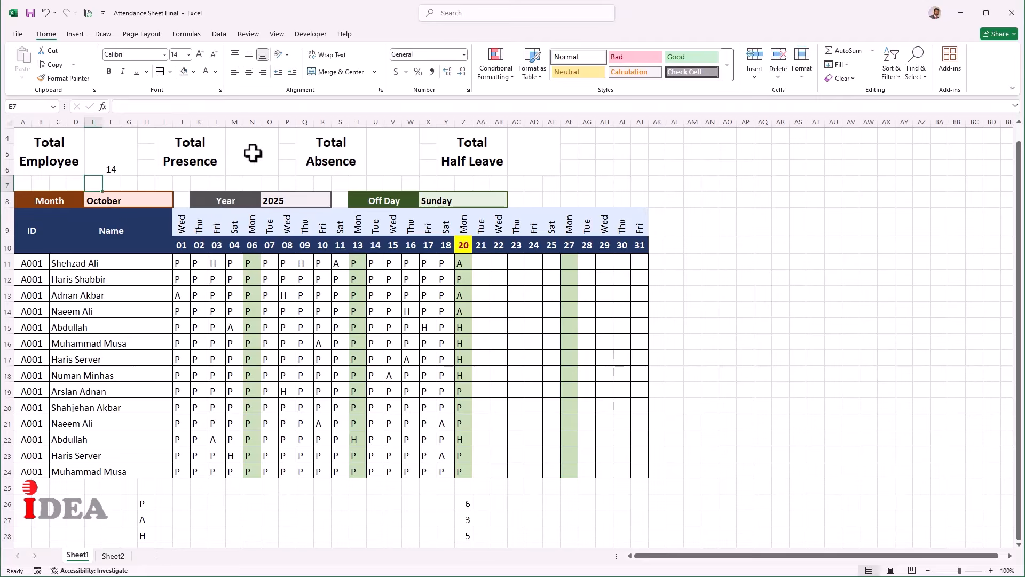
Enter =SUM(J26:AJ26) in the Total Presence value box M4 to total the P count row
click(253, 154)
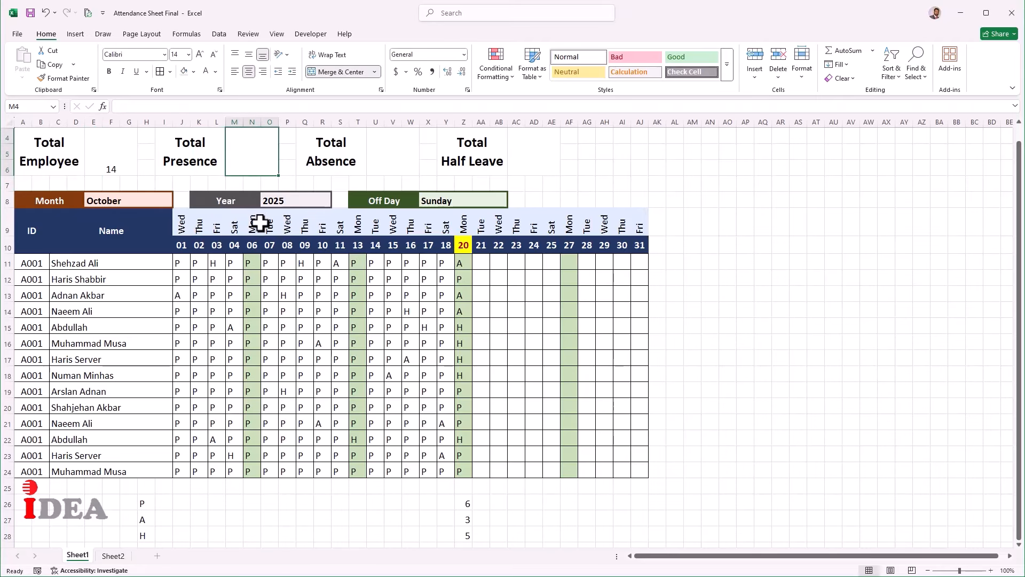
text(=)
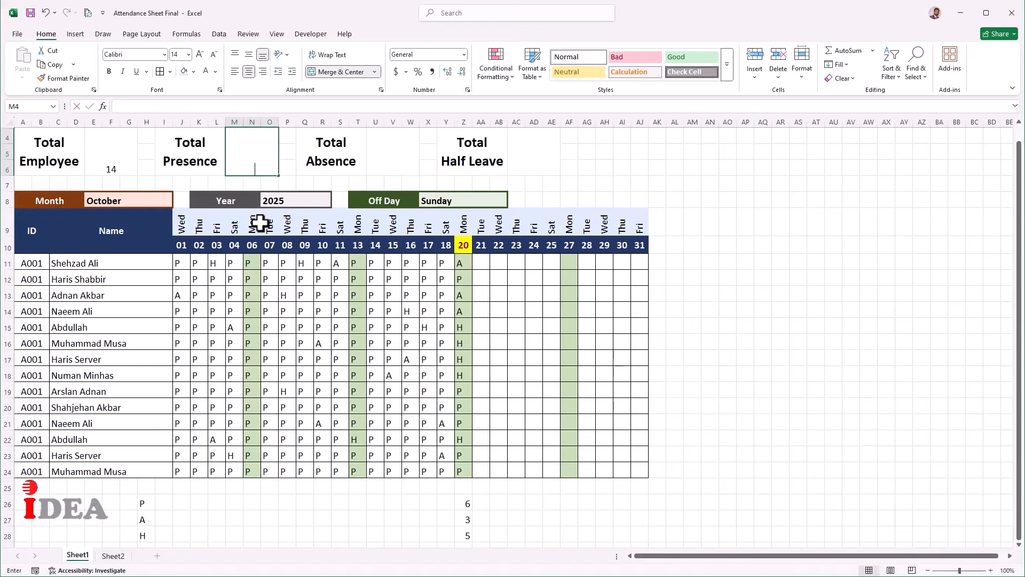
text(sum)
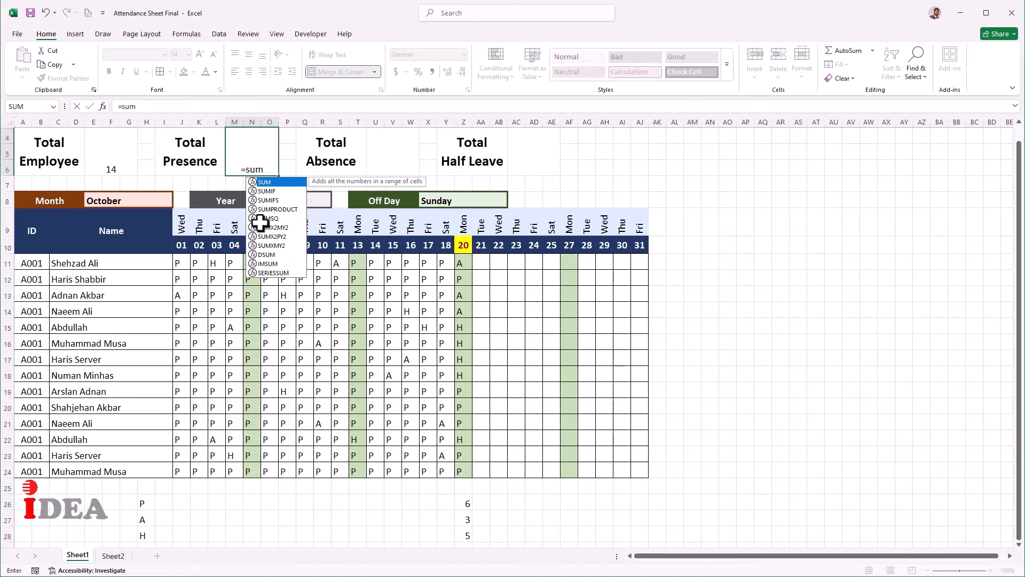
key(Tab)
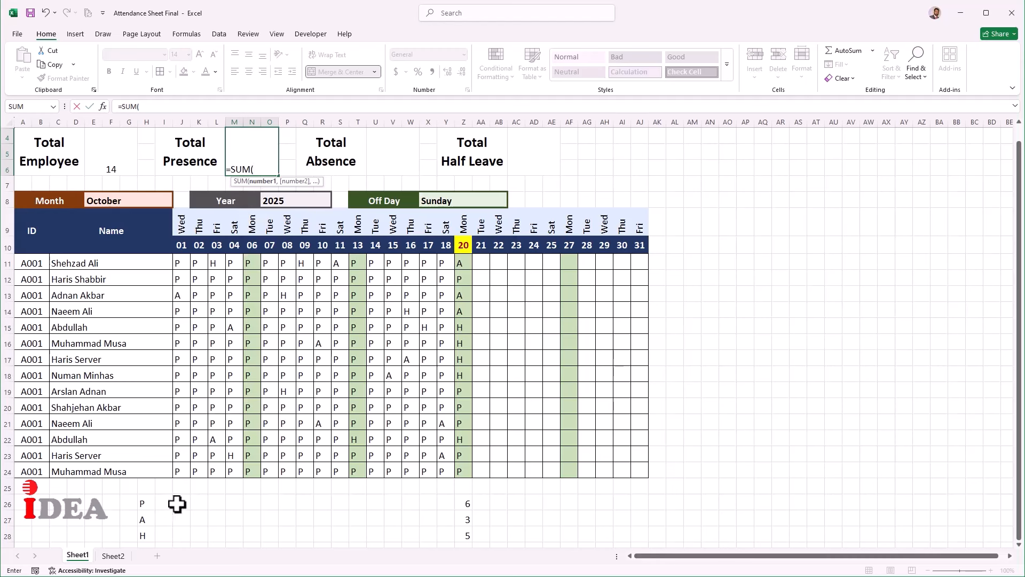
drag(177, 504, 638, 504)
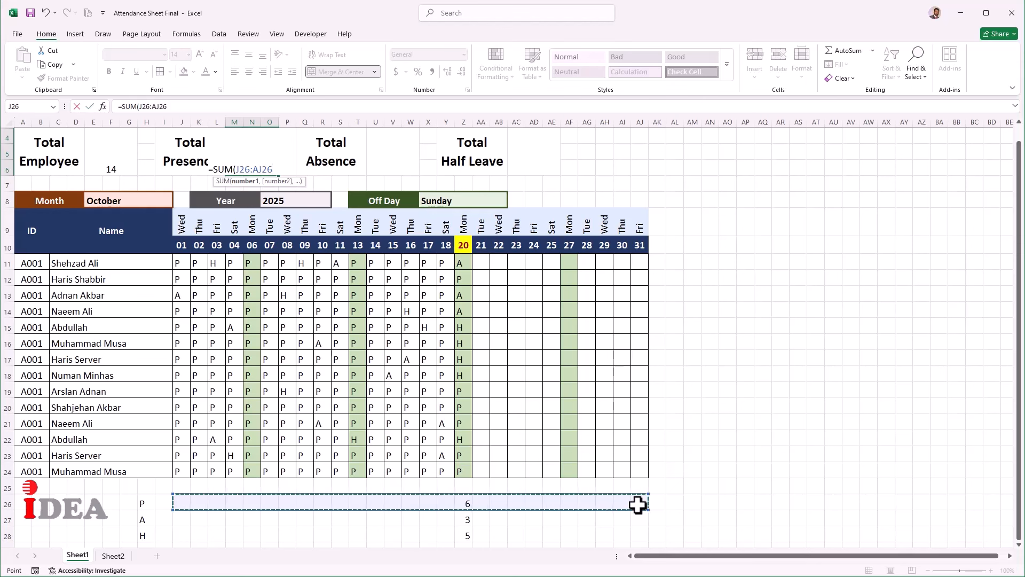
text())
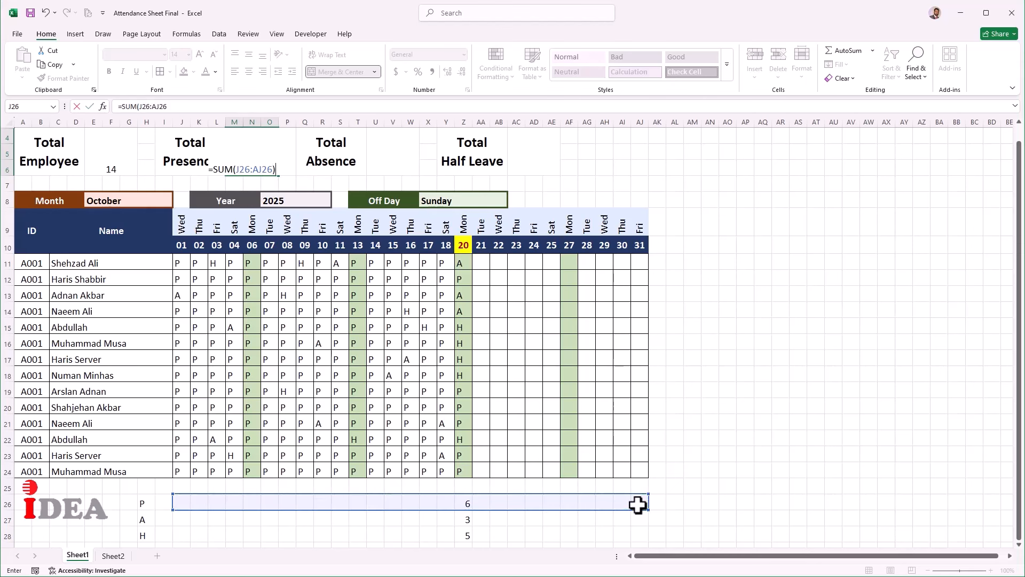
key(Return)
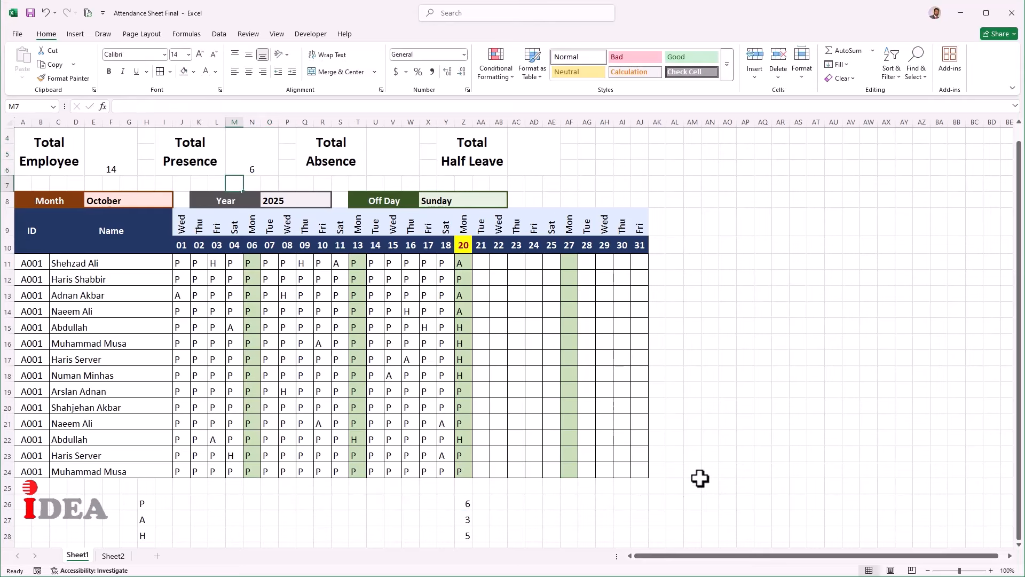
Enter =SUM(J27:AJ27) in the Total Absence value box U4 to total the A count row
click(401, 158)
text(=)
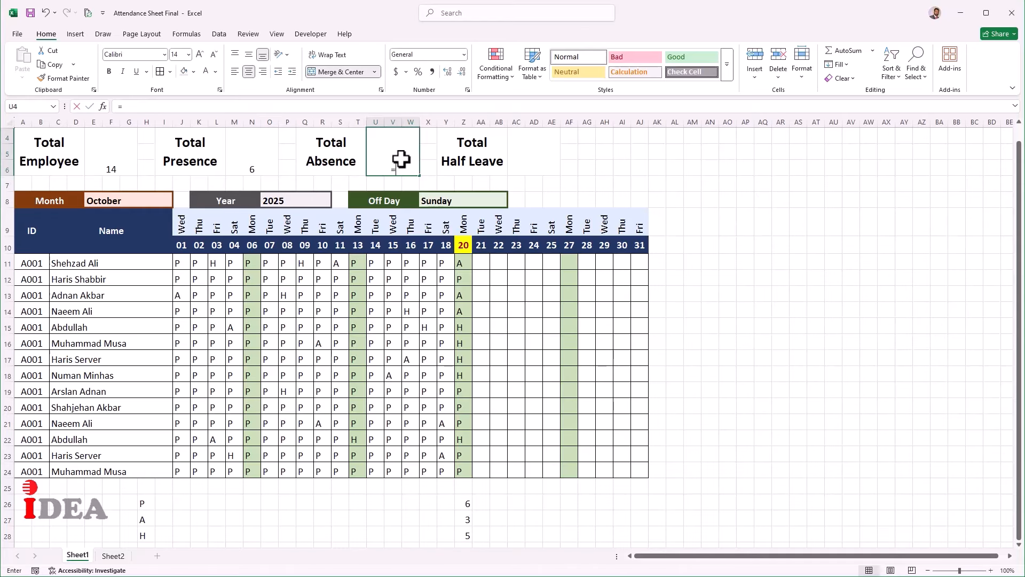
text(sum)
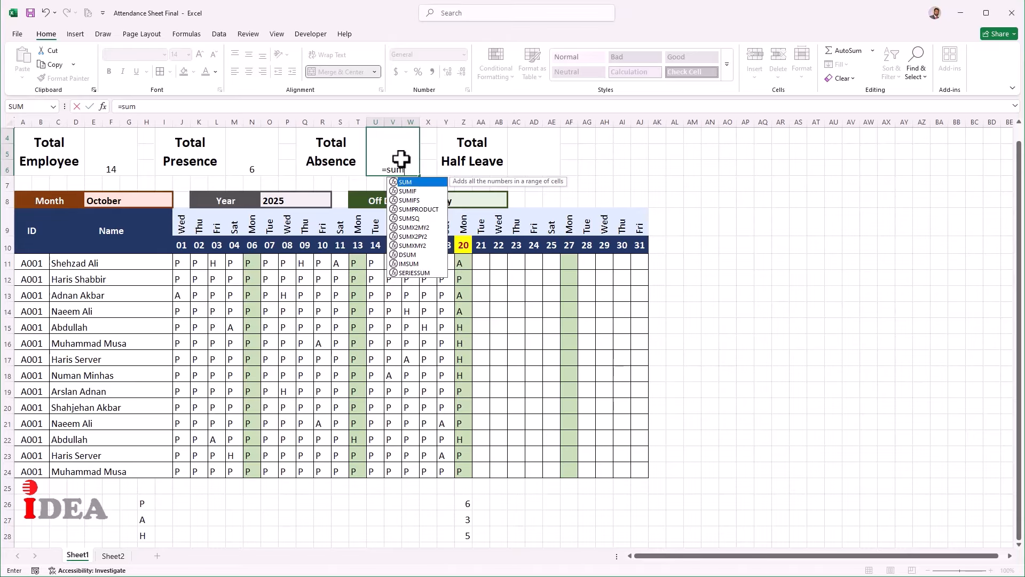
text(()
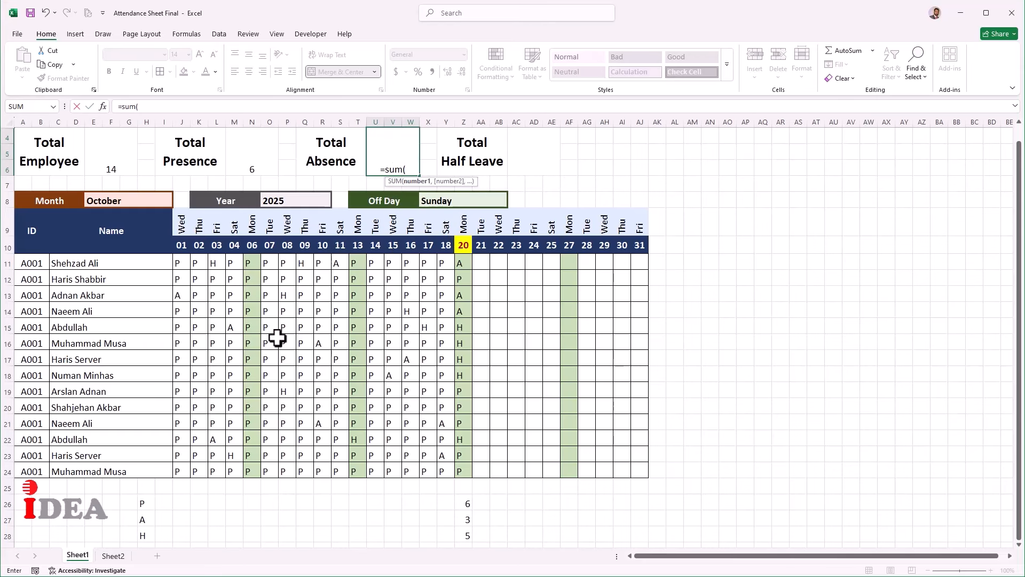
drag(179, 520, 637, 520)
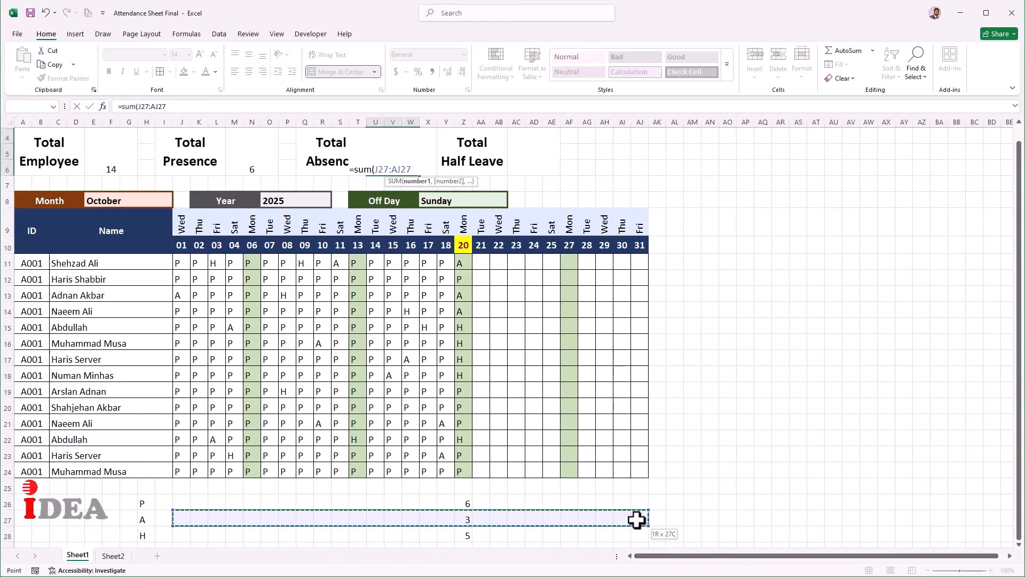
text())
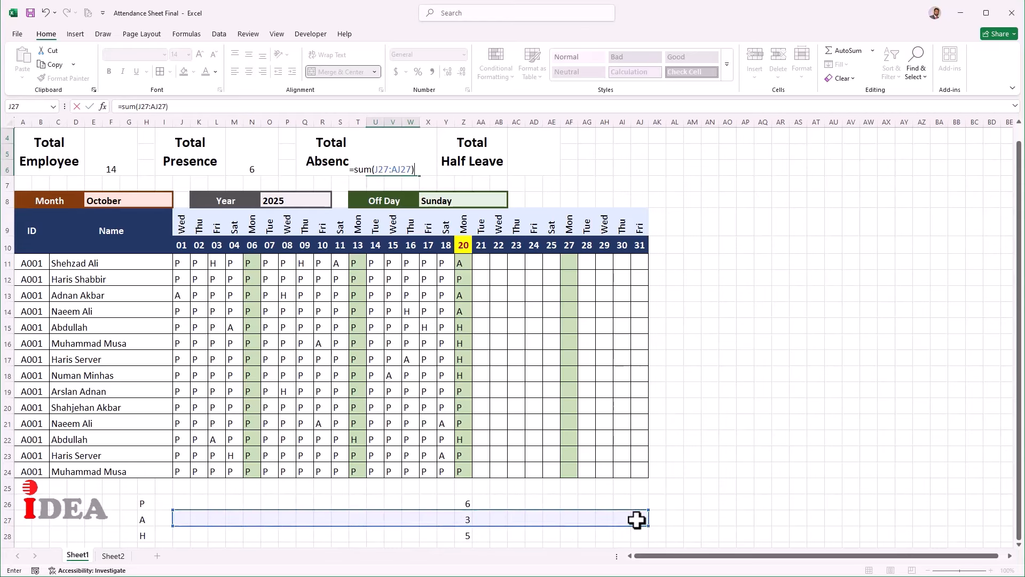
key(Tab)
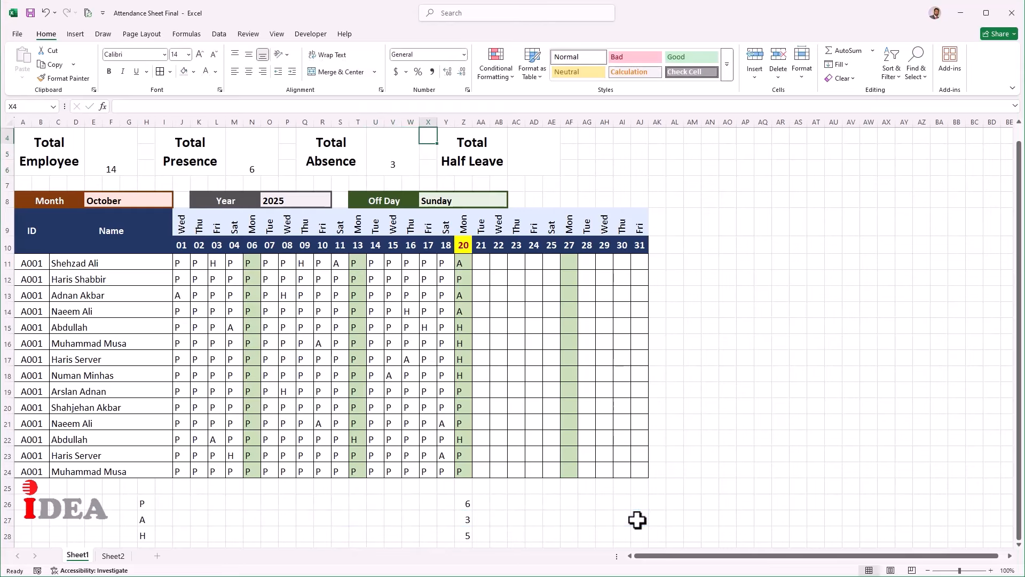
Enter =SUM(J28:AJ28) in the Total Half Leave value box AC4 to total the H count row
click(536, 155)
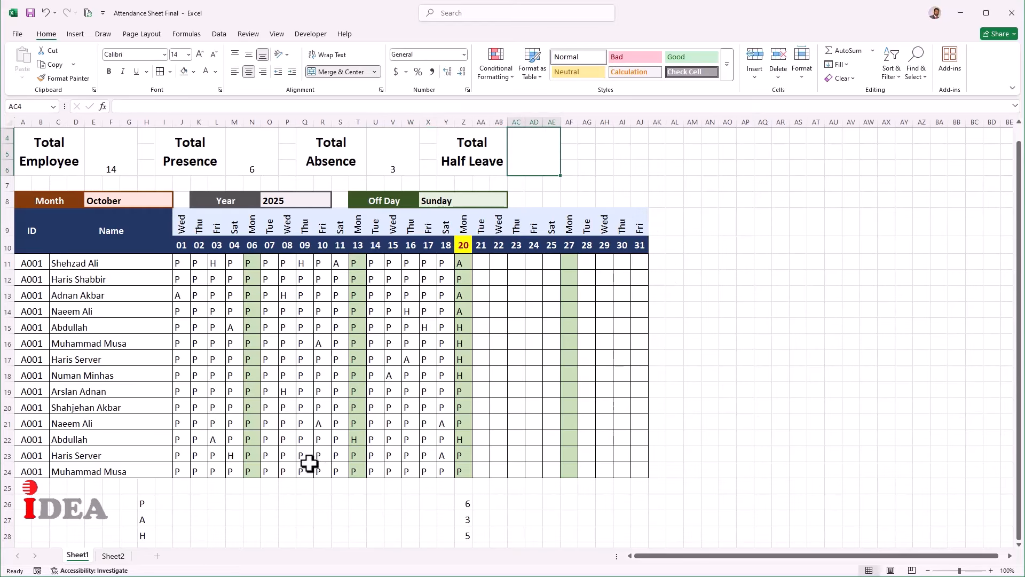
text(=)
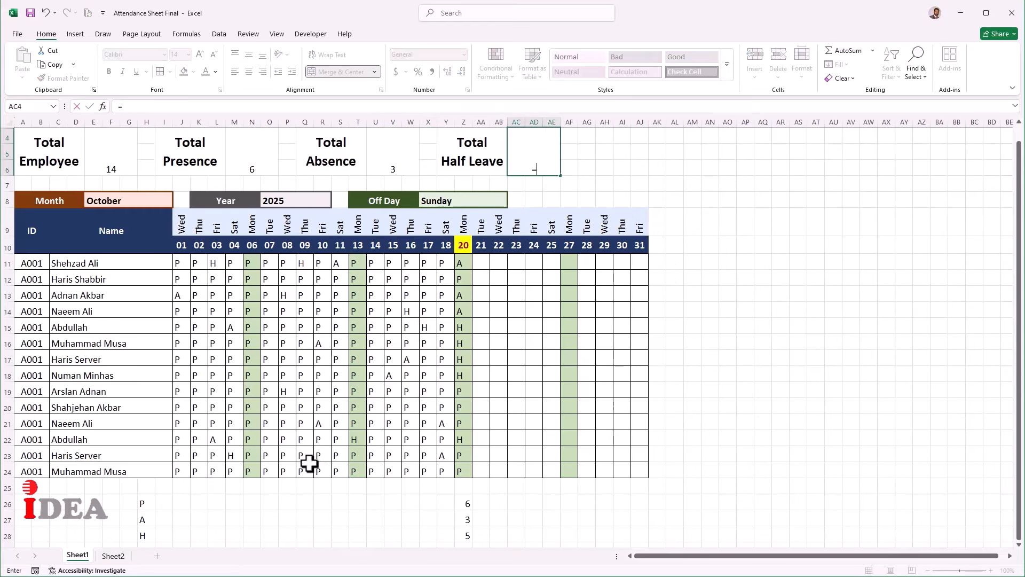
text(sum)
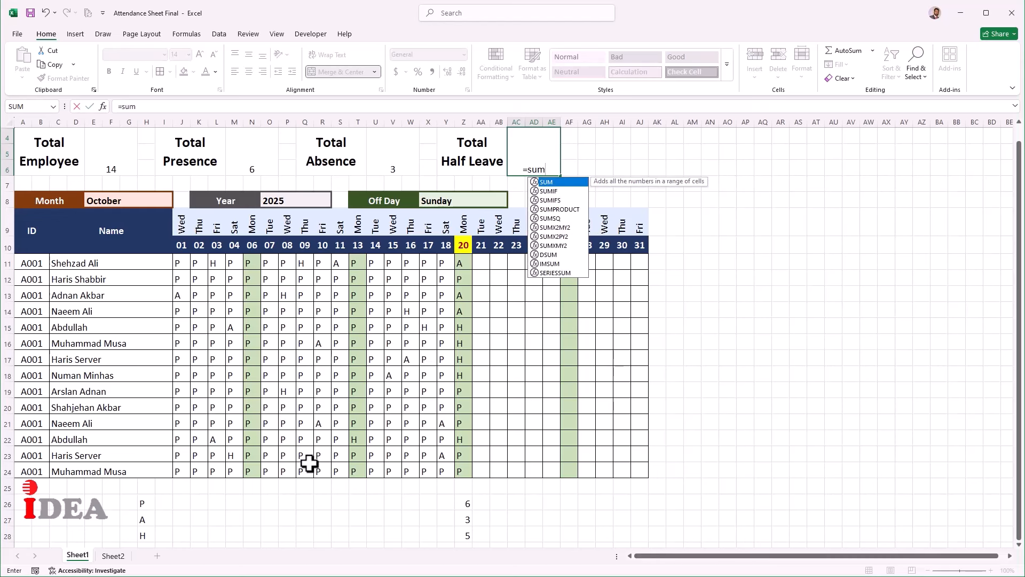
key(Tab)
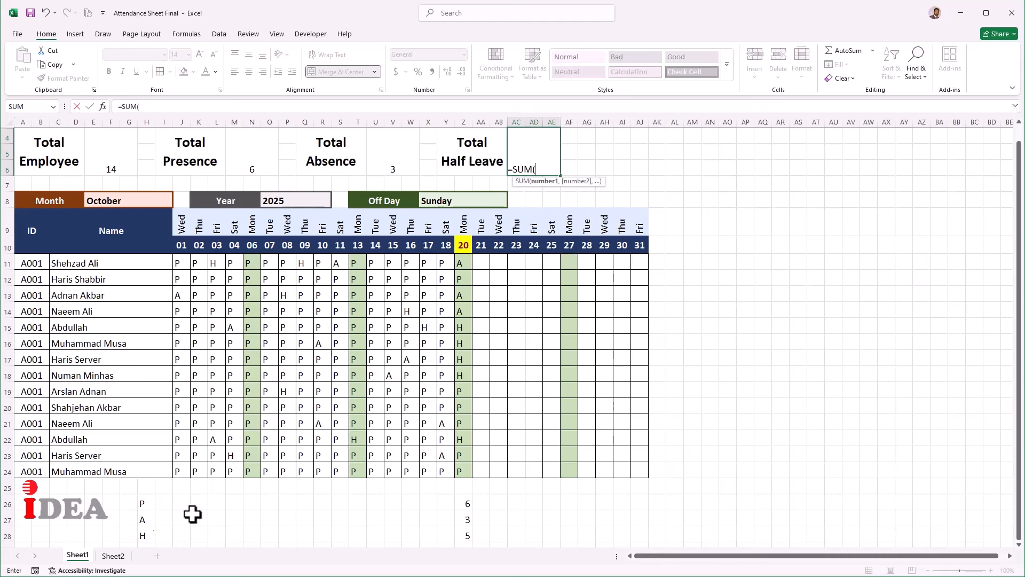
drag(184, 538, 635, 536)
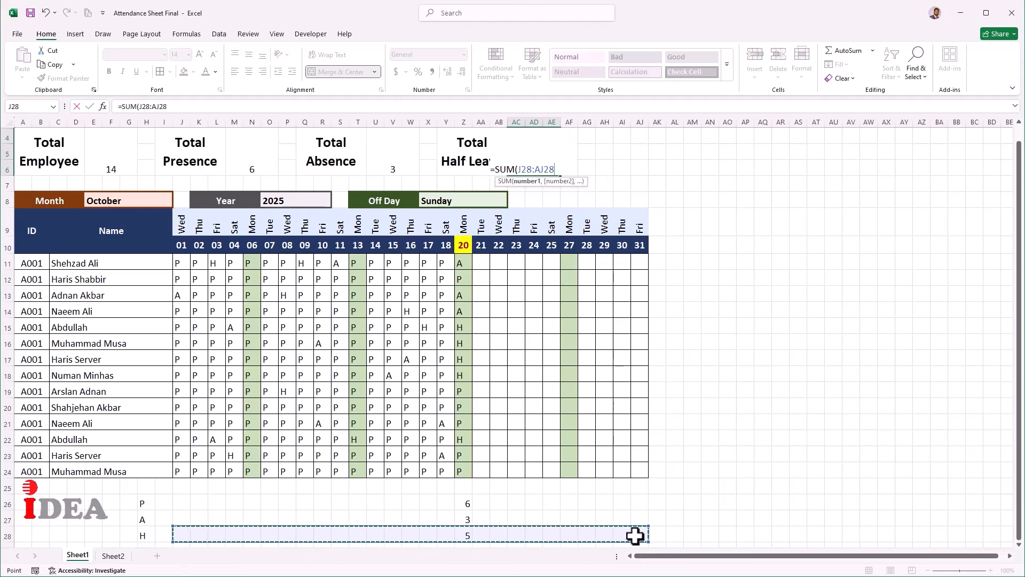
text())
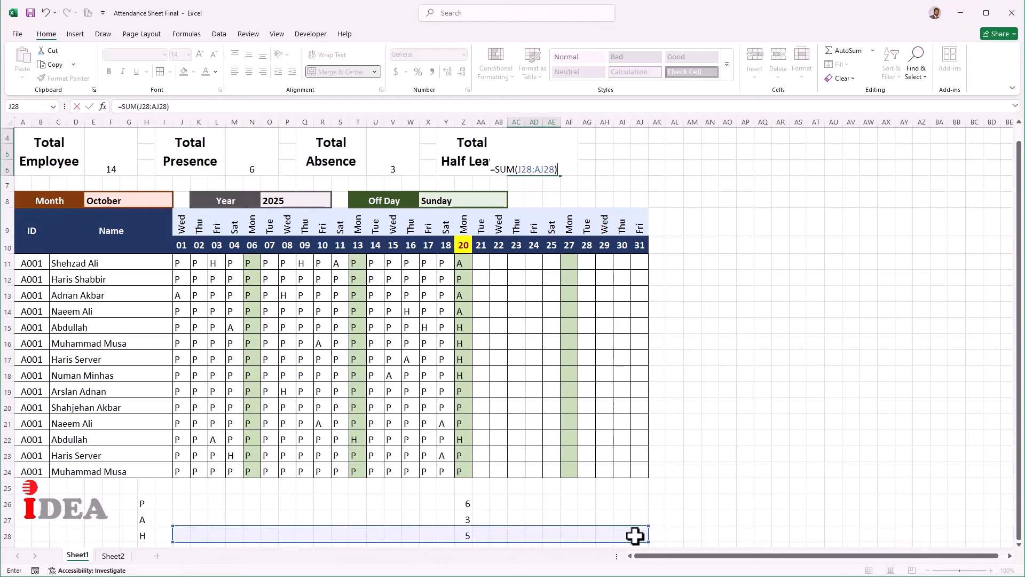
key(Tab)
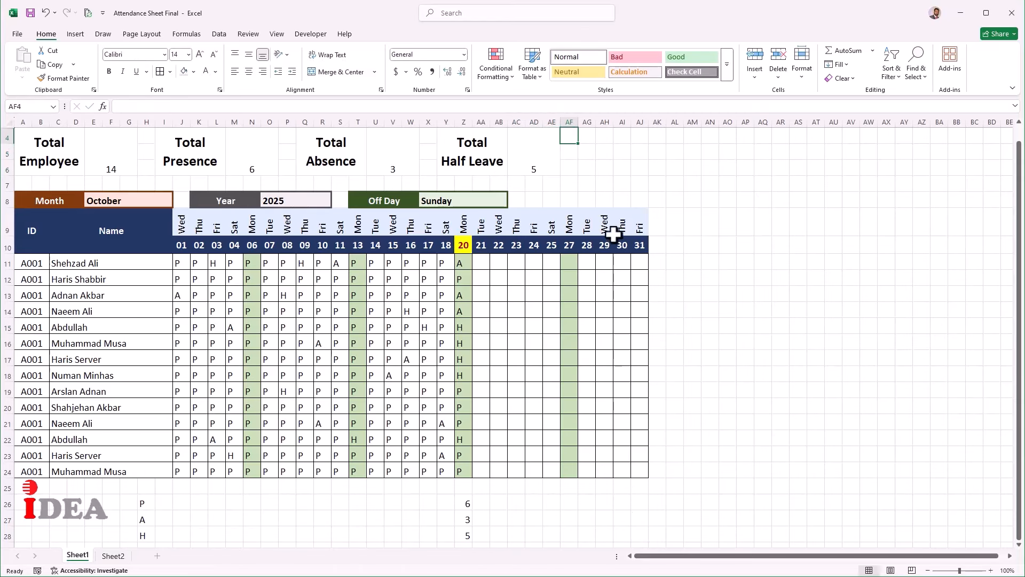
Format the four summary value boxes E4, M4, U4 and AC4 as bold, size 26 and vertically middle-aligned
click(539, 151)
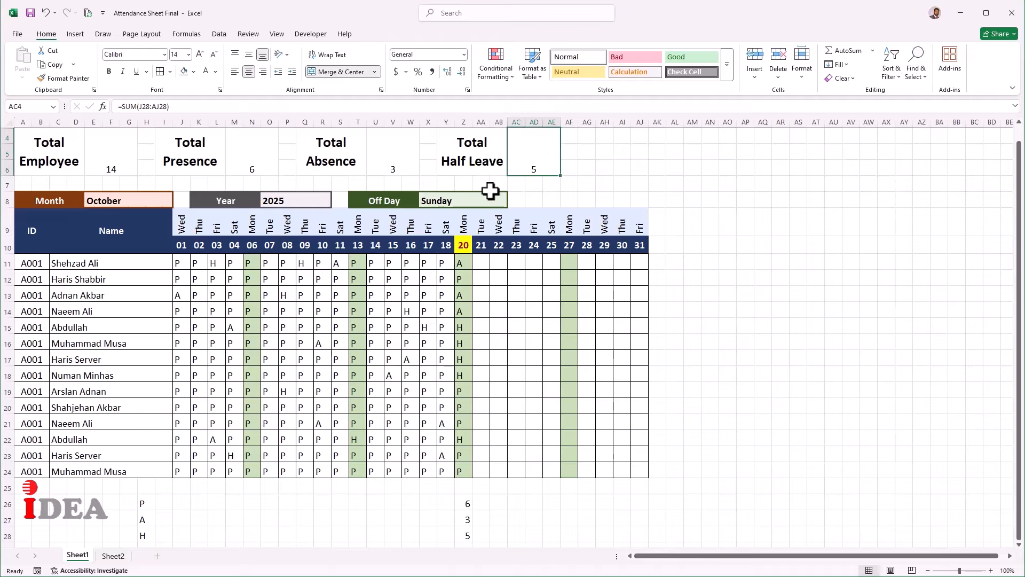
ctrl+click(388, 146)
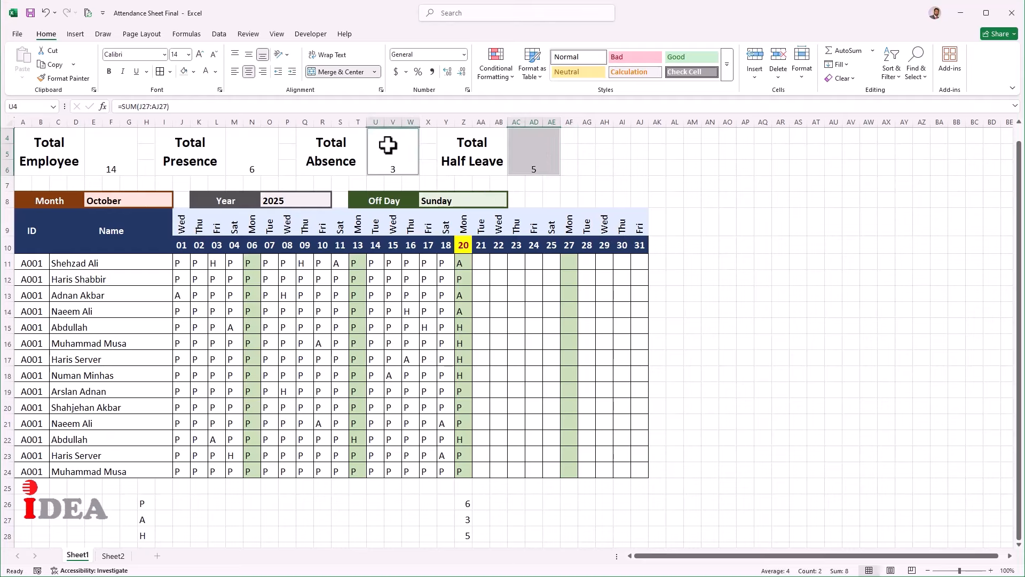
ctrl+click(271, 143)
ctrl+click(126, 142)
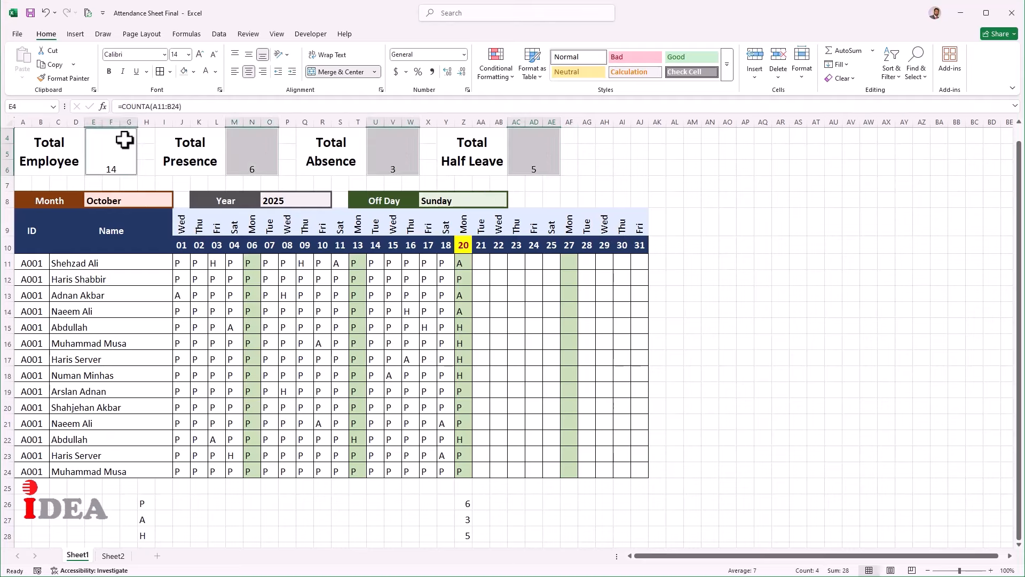
click(110, 72)
click(200, 53)
click(200, 52)
click(200, 52)
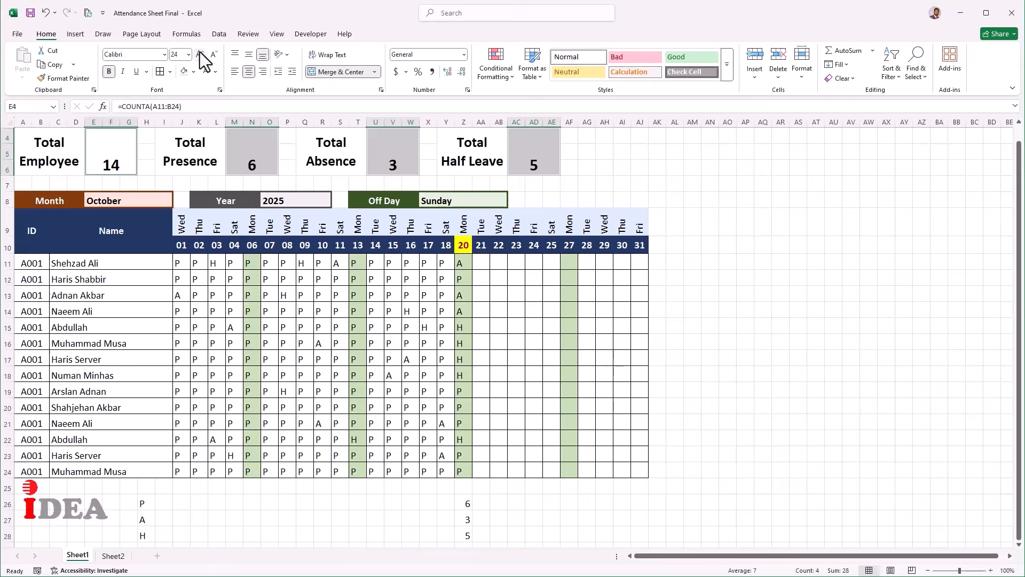
click(200, 54)
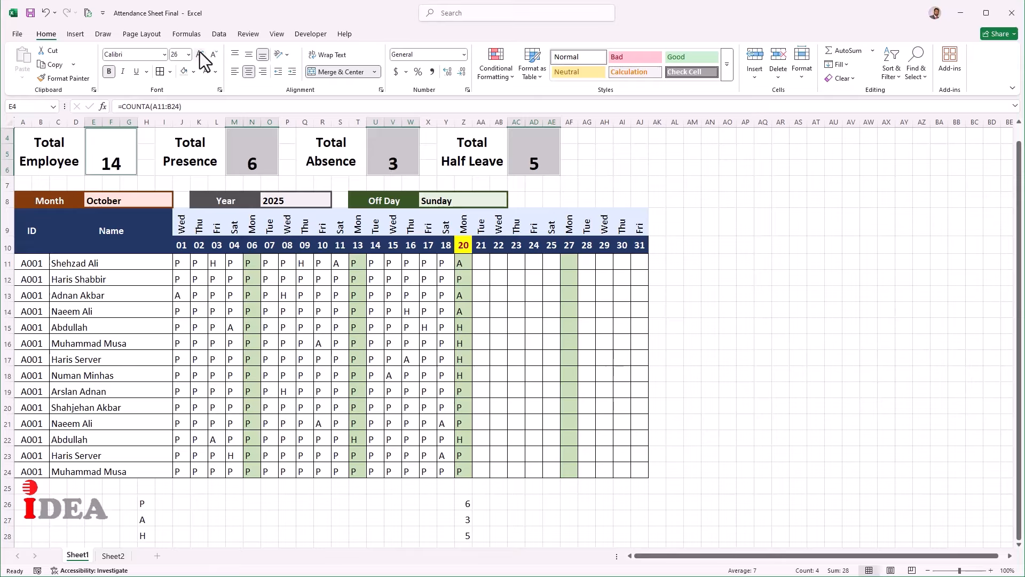
click(247, 55)
Fill the Total Employee heading and value boxes with light blue and the Total Presence boxes with light gold
click(201, 144)
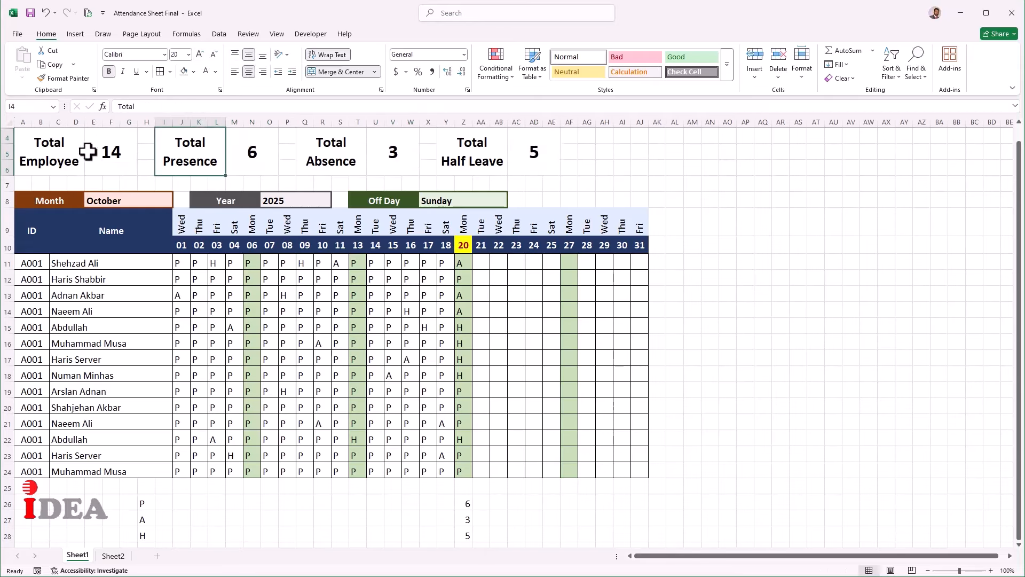
click(59, 155)
drag(75, 155, 108, 154)
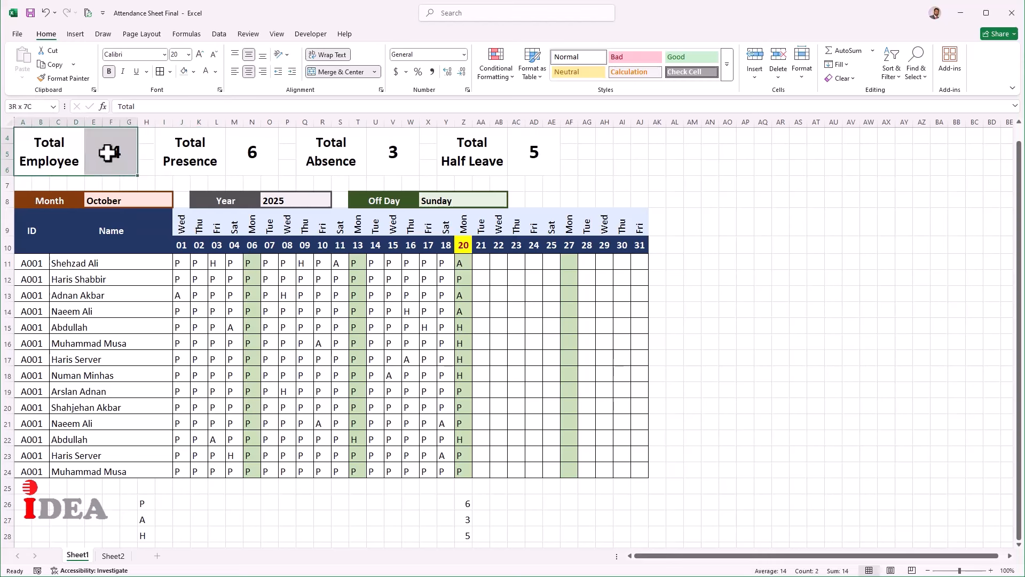
click(194, 73)
click(248, 137)
drag(182, 149, 257, 153)
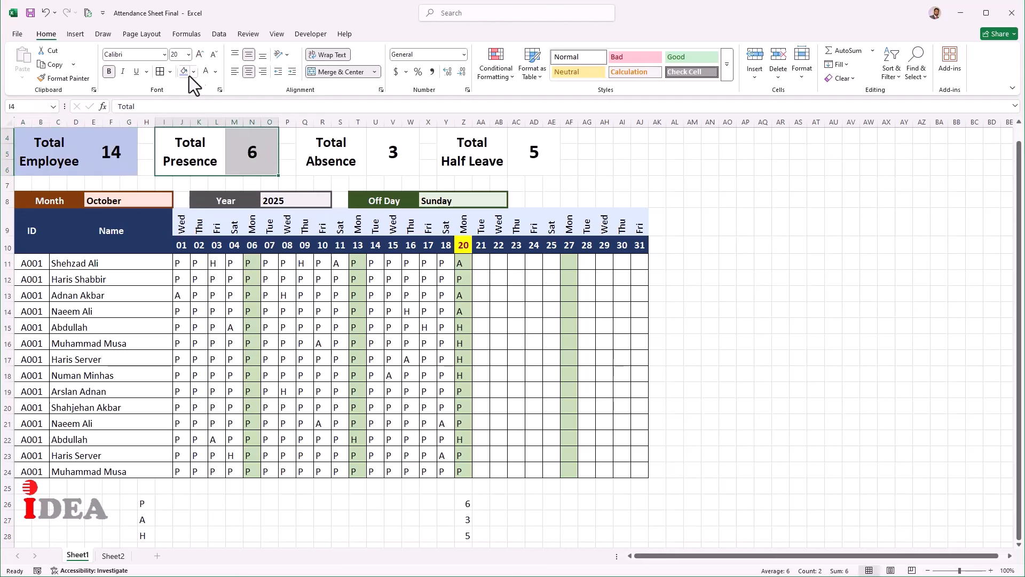
click(193, 72)
click(290, 137)
Fill the Total Absence heading and value boxes with grey and the Total Half Leave boxes with light green
click(364, 149)
drag(373, 148, 534, 155)
click(194, 72)
click(220, 133)
click(194, 72)
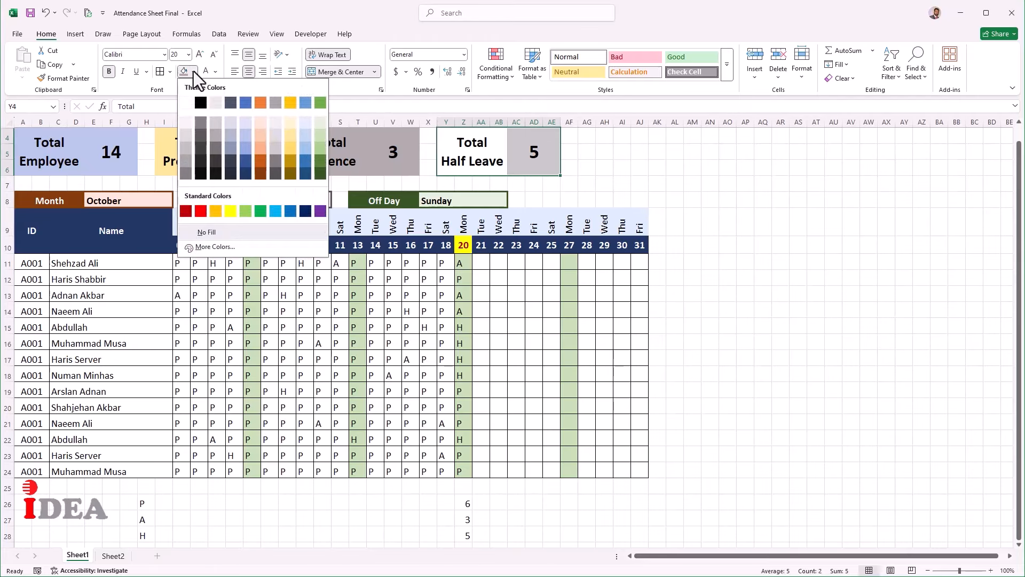
click(322, 136)
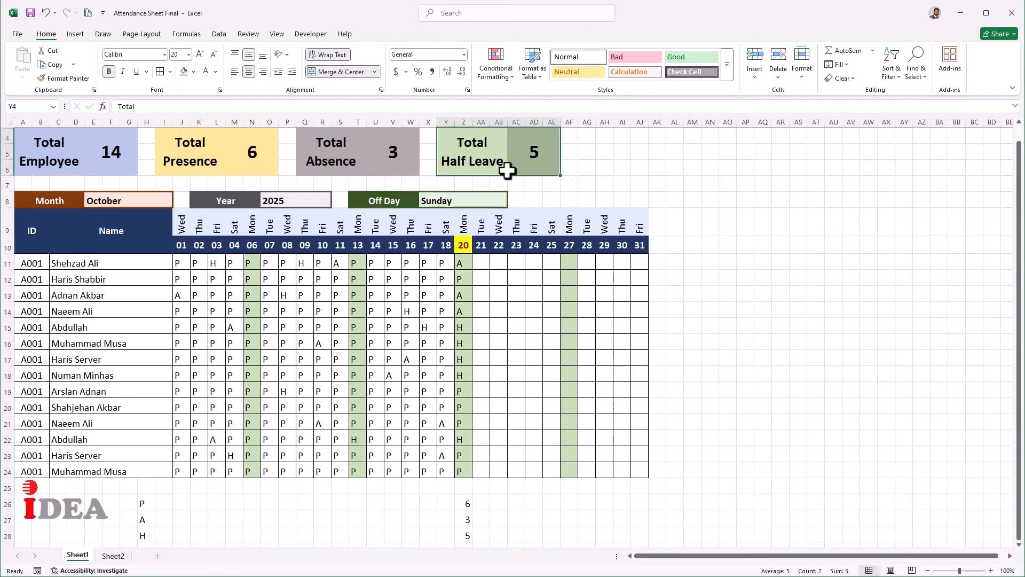
click(659, 166)
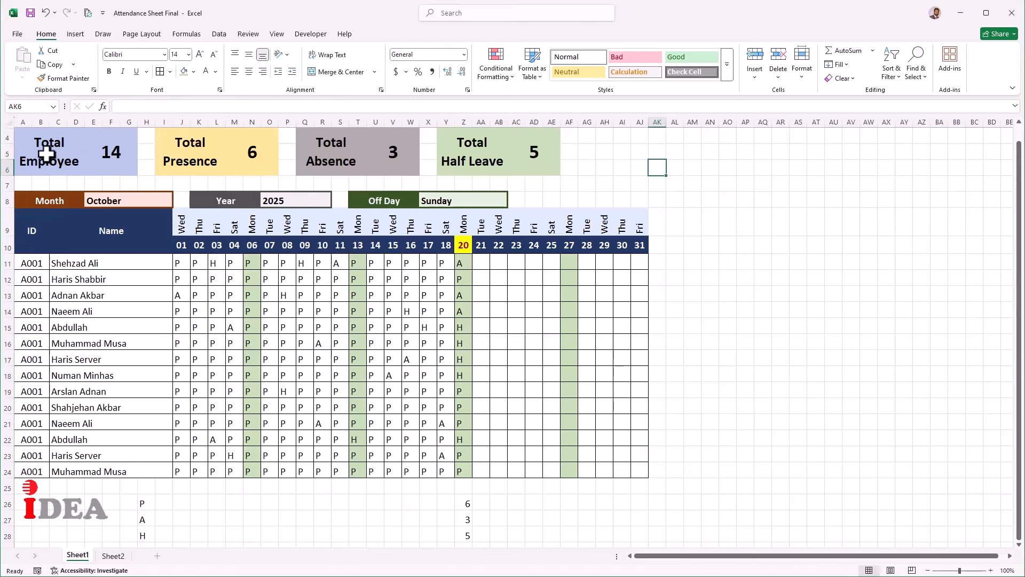
Apply thick outside borders around each of the four summary cards, from Total Employee to Total Half Leave
drag(50, 156, 119, 156)
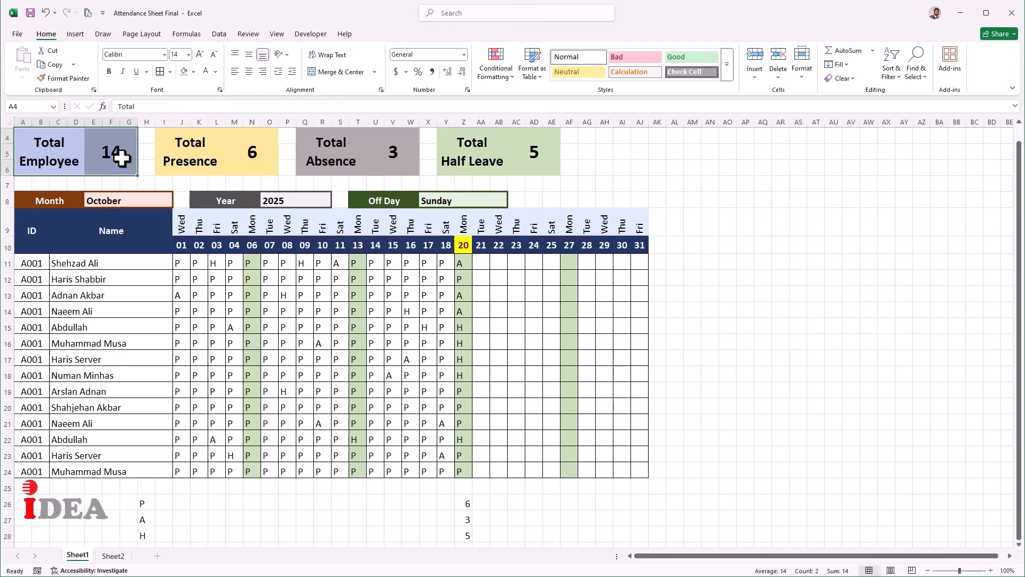
click(171, 72)
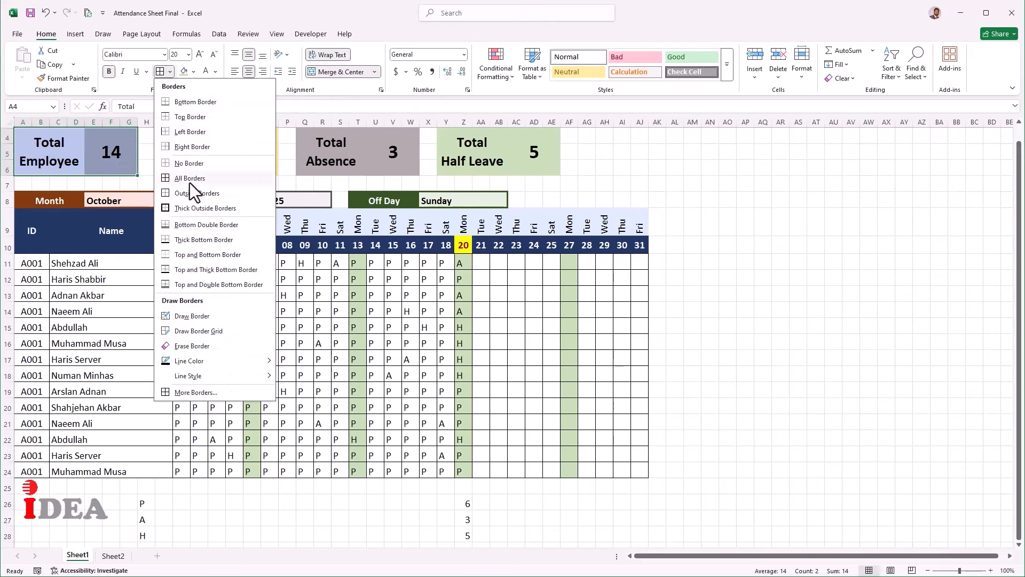
click(194, 209)
drag(192, 158, 378, 154)
click(160, 72)
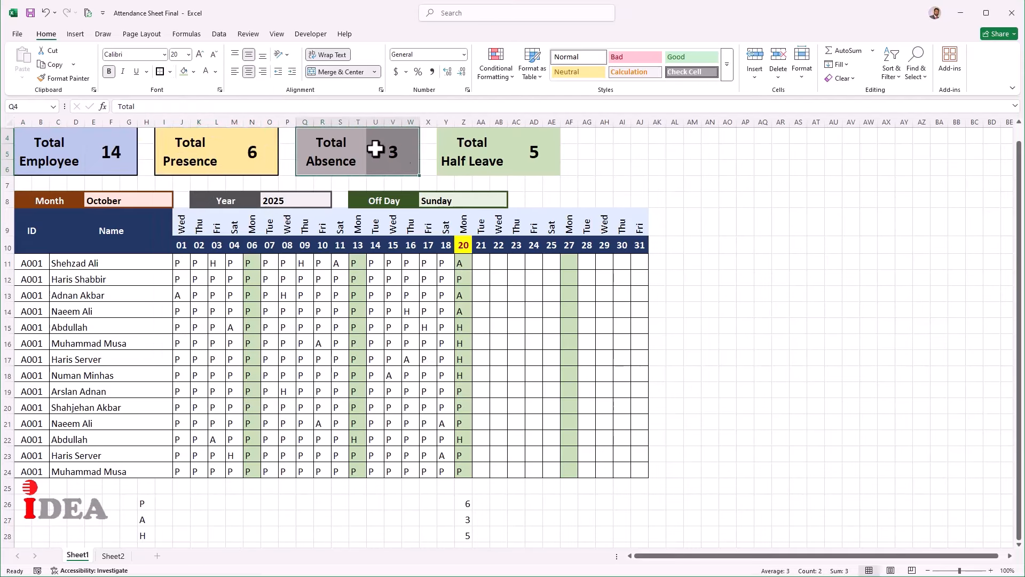
click(159, 75)
drag(448, 161, 530, 162)
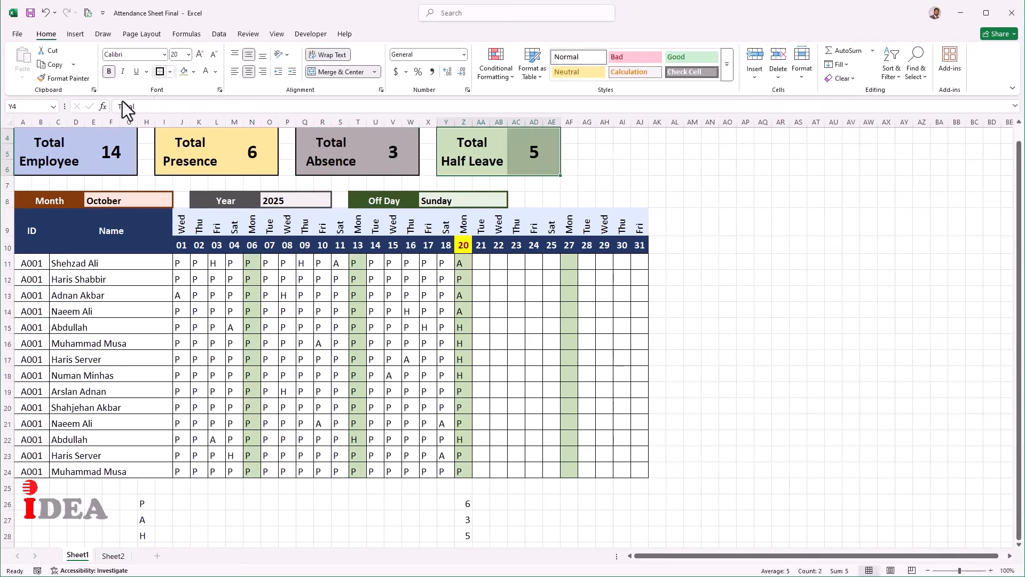
Insert a blank row at row 4, above the summary cards
click(4, 139)
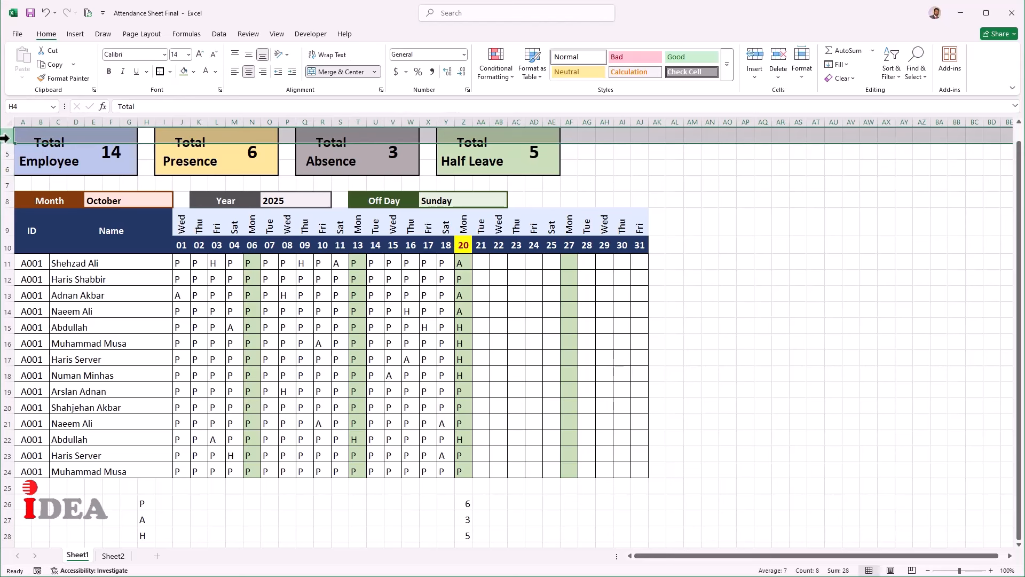
right_click(7, 139)
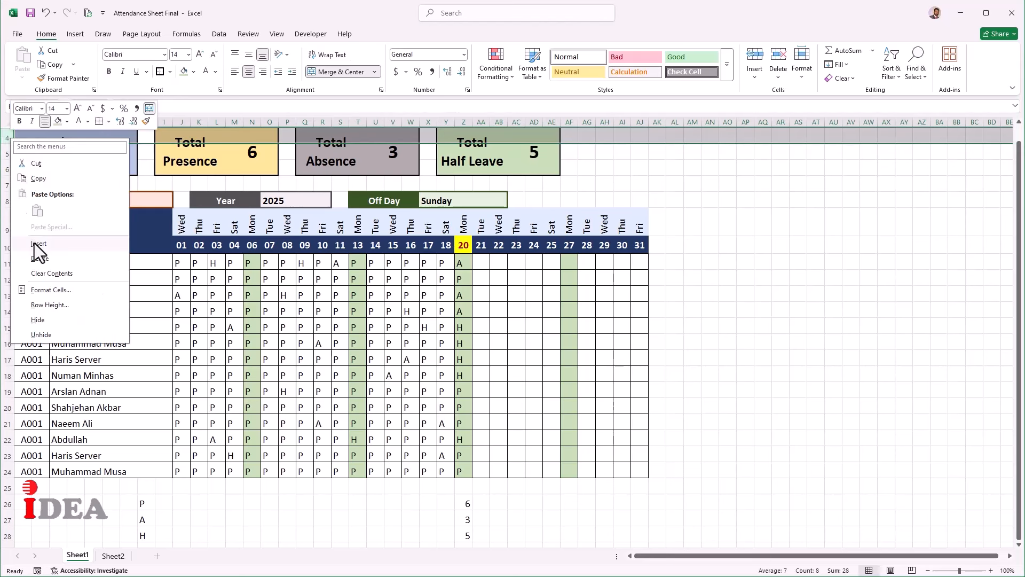
click(36, 244)
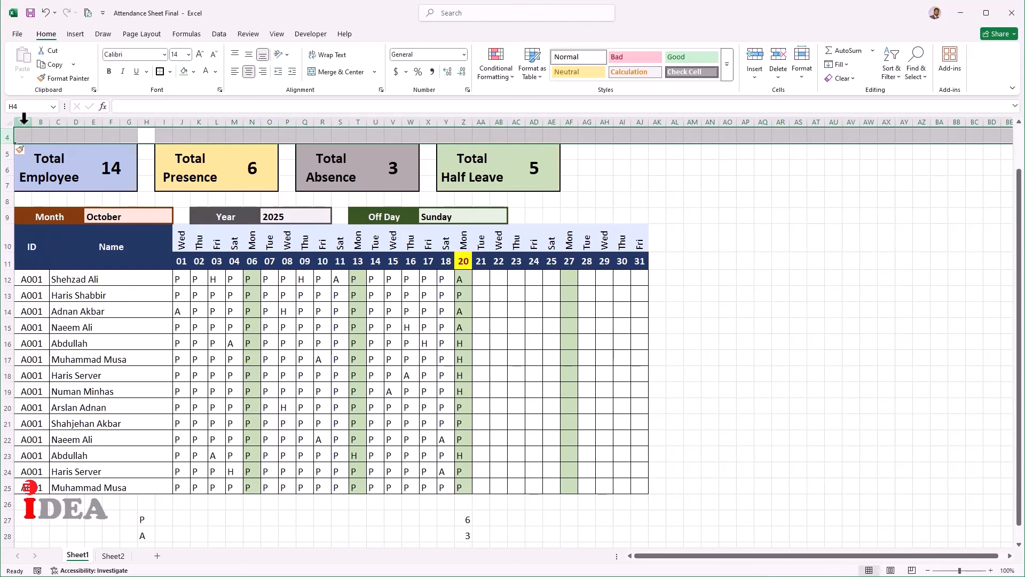
Insert a blank column before column A, and shrink that column and the blank row 4 into thin margins
click(24, 121)
right_click(24, 122)
click(52, 230)
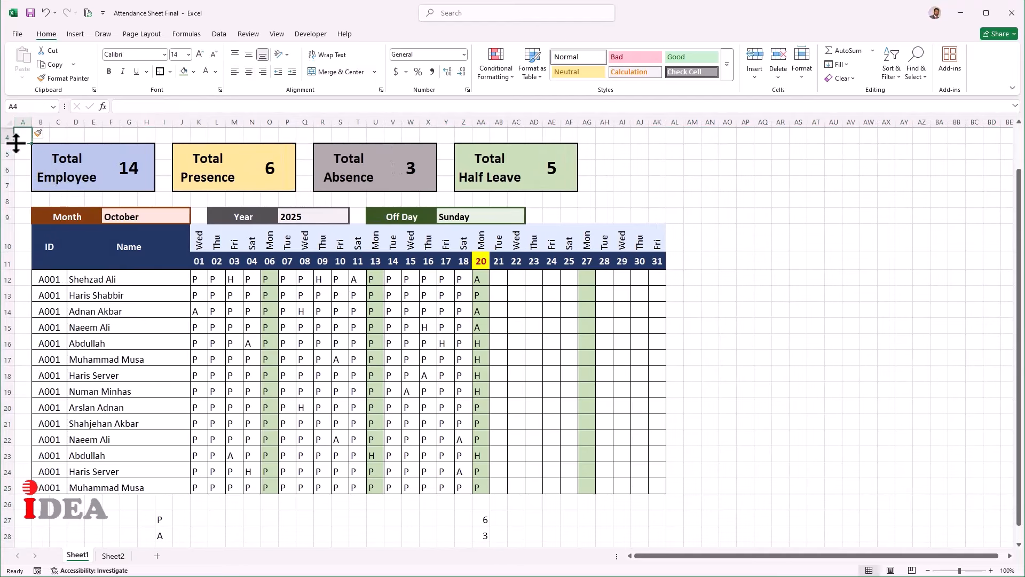
drag(15, 143, 22, 125)
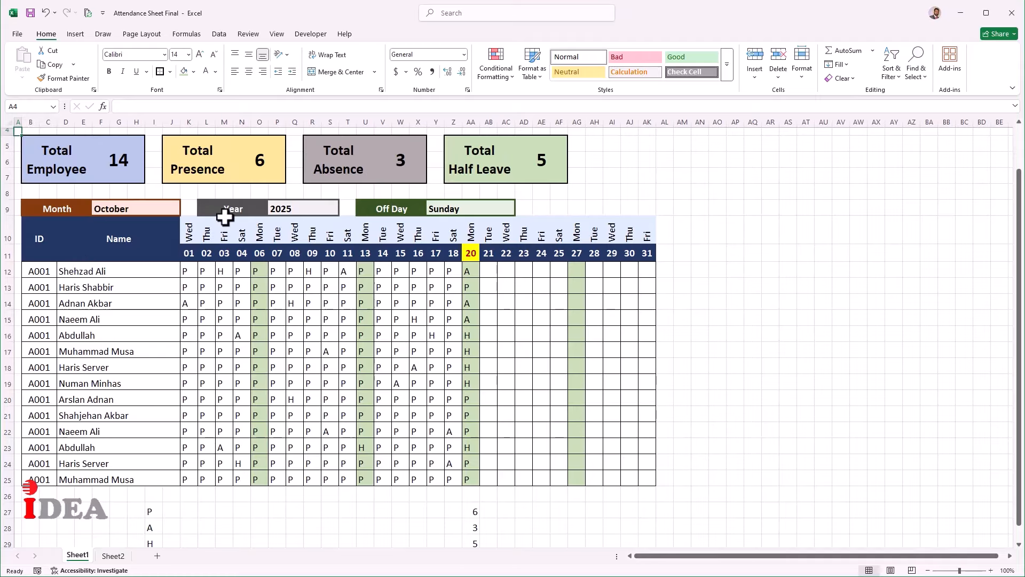
Hide rows 27 to 30, which hold the P, A and H count helpers below the attendance table
scroll(224, 220, down, 2)
drag(6, 422, 5, 471)
right_click(2, 440)
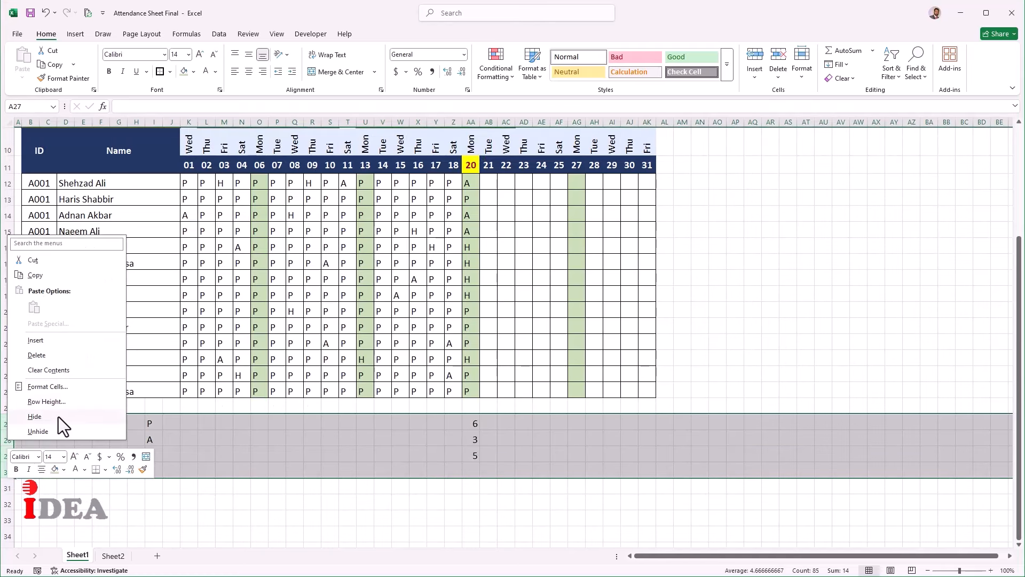
click(35, 416)
click(394, 476)
scroll(313, 453, up, 2)
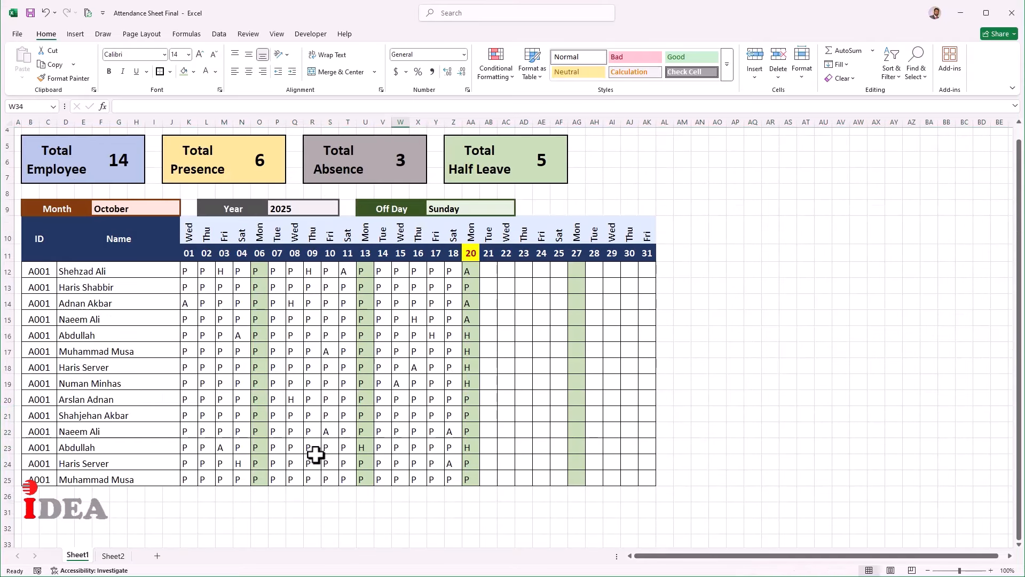
Freeze the panes at cell AL26, just outside the attendance table, and check that the sheet scrolls beneath the frozen area
click(670, 499)
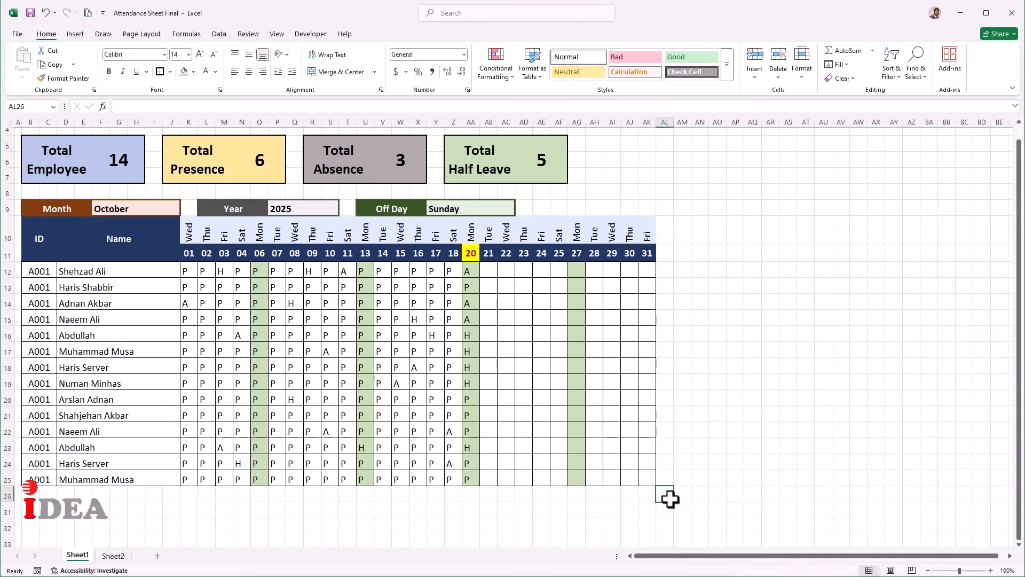
click(273, 35)
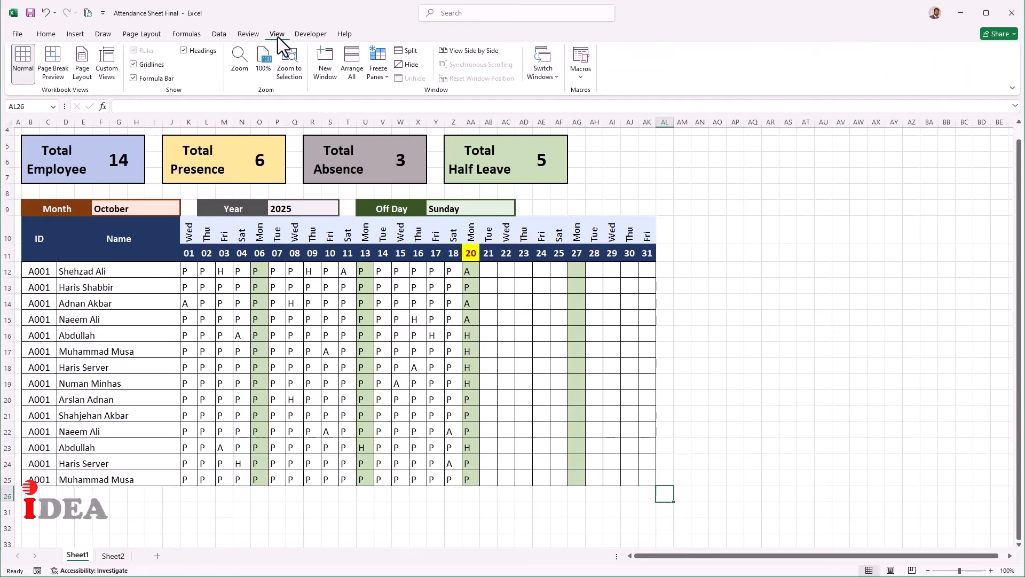
click(380, 75)
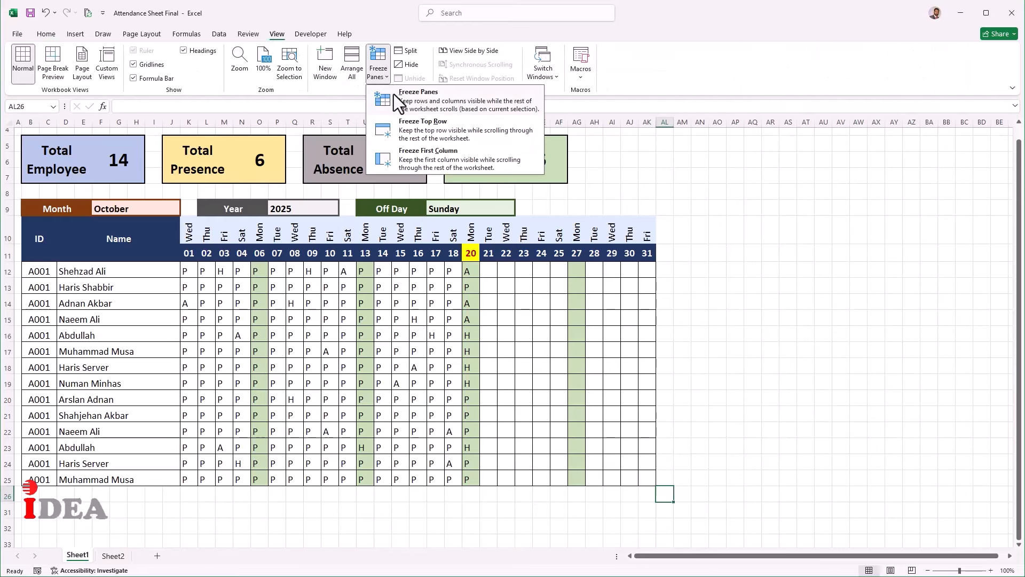
click(406, 96)
scroll(476, 410, down, 4)
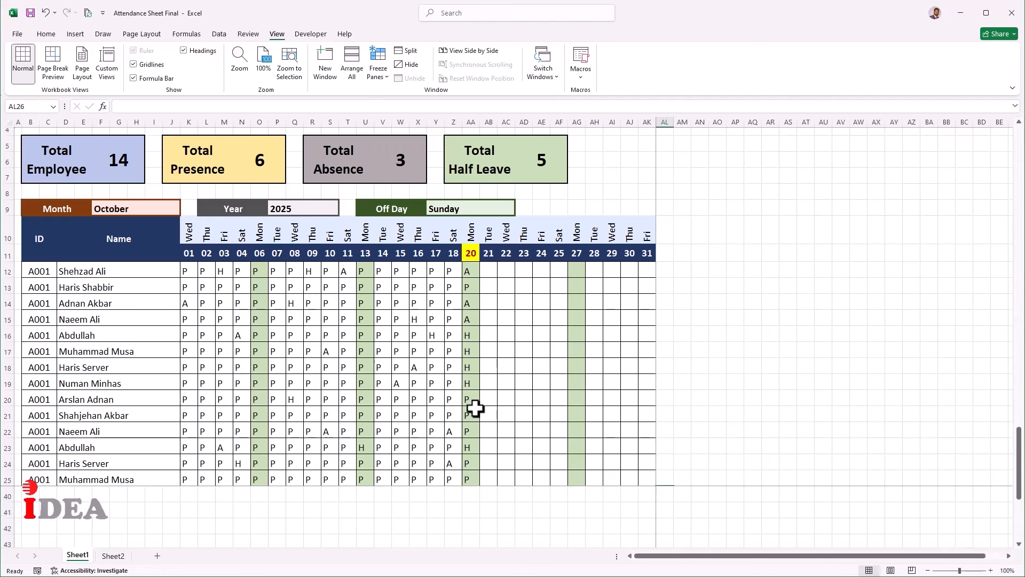
scroll(476, 410, down, 2)
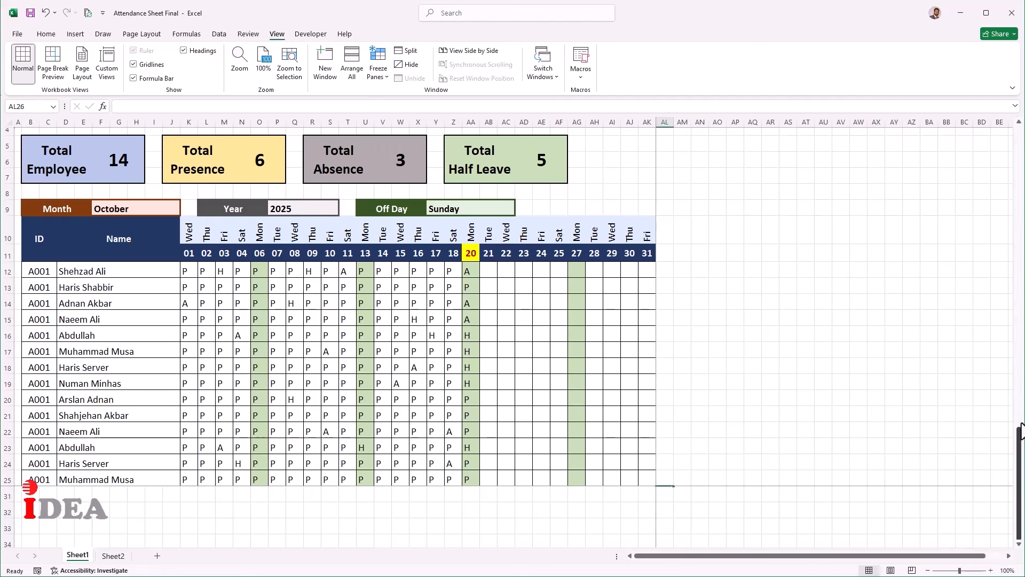
scroll(433, 422, up, 4)
scroll(433, 422, up, 2)
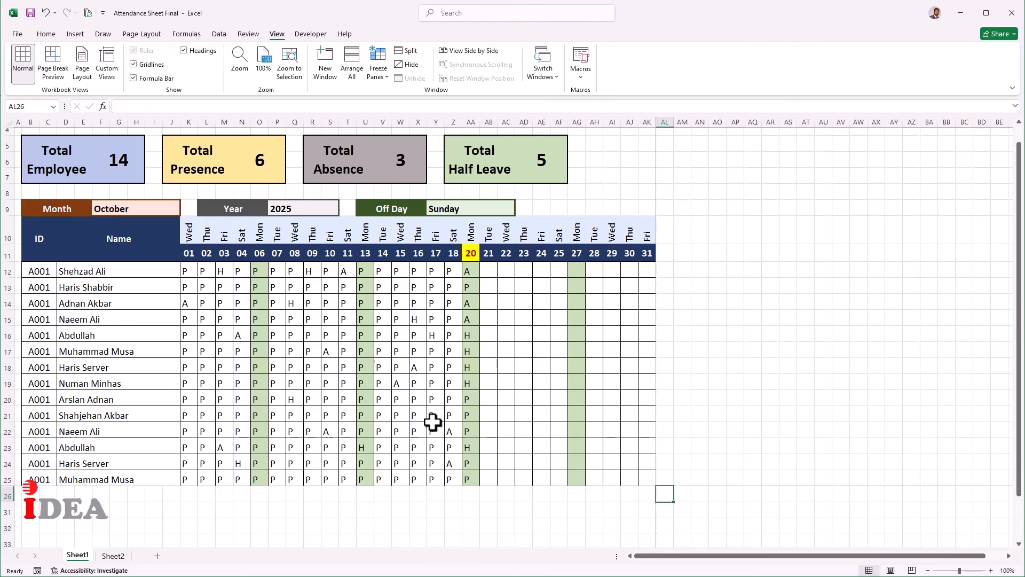
Set the Month selector above the attendance table to February
click(176, 385)
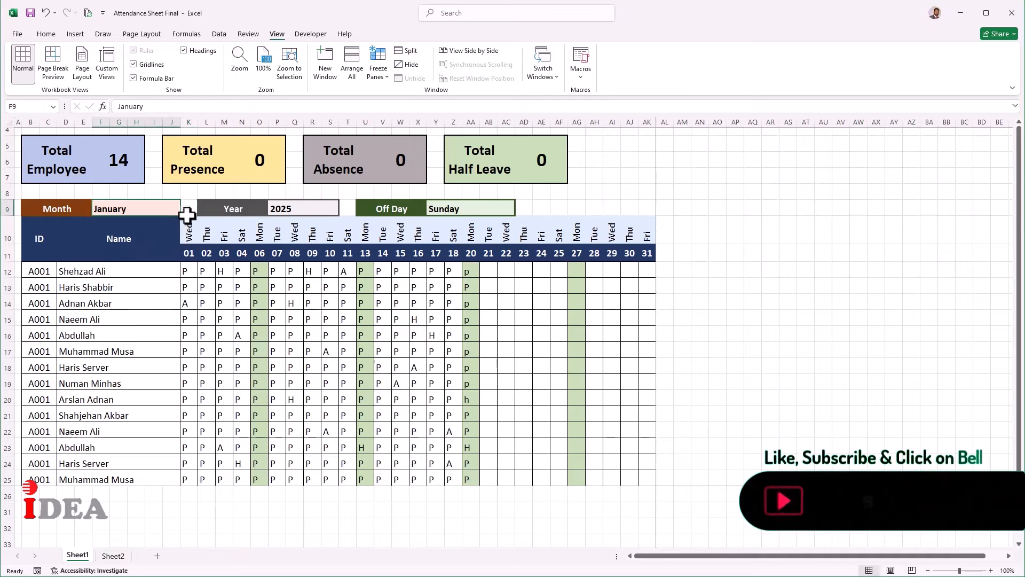
click(185, 210)
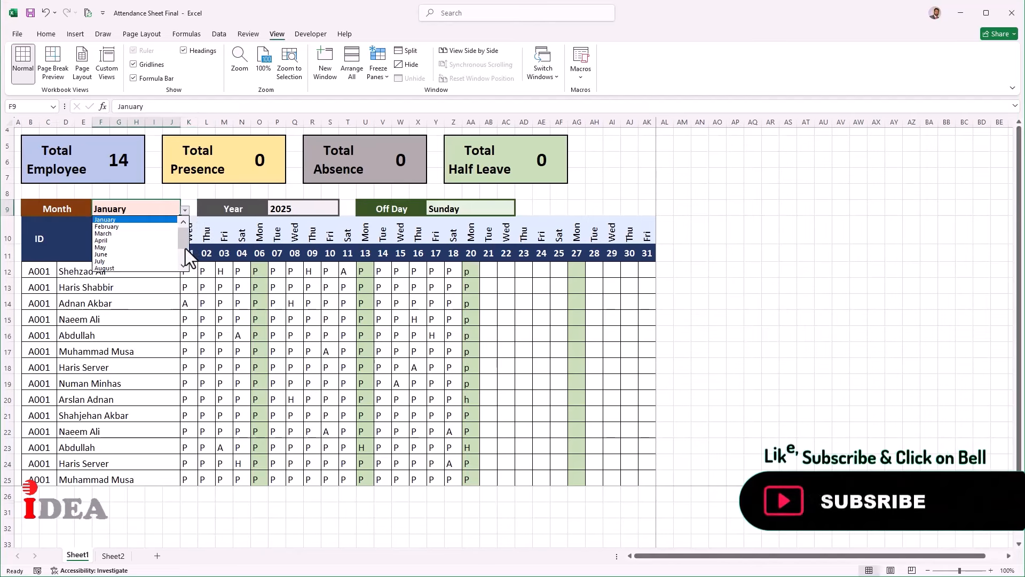
click(111, 227)
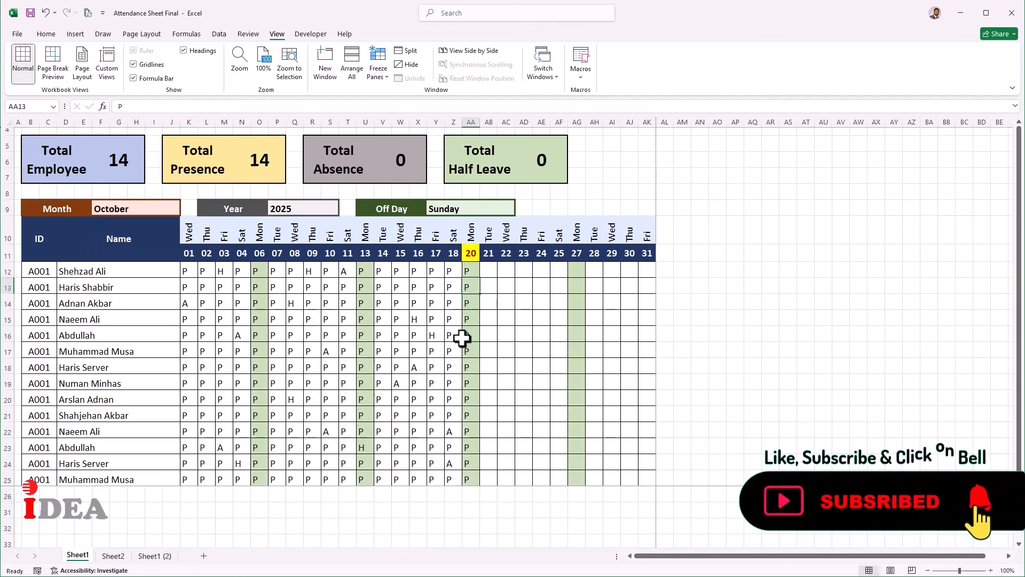
Mark the first two employees absent with A on day 20, in cells AA12 and AA13
text(A)
key(Return)
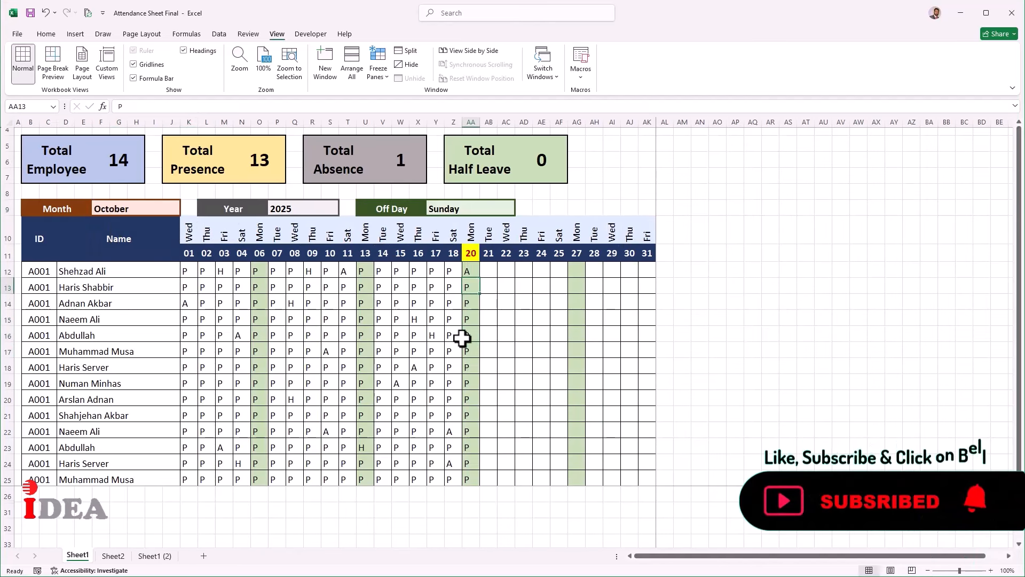
text(A)
key(Return)
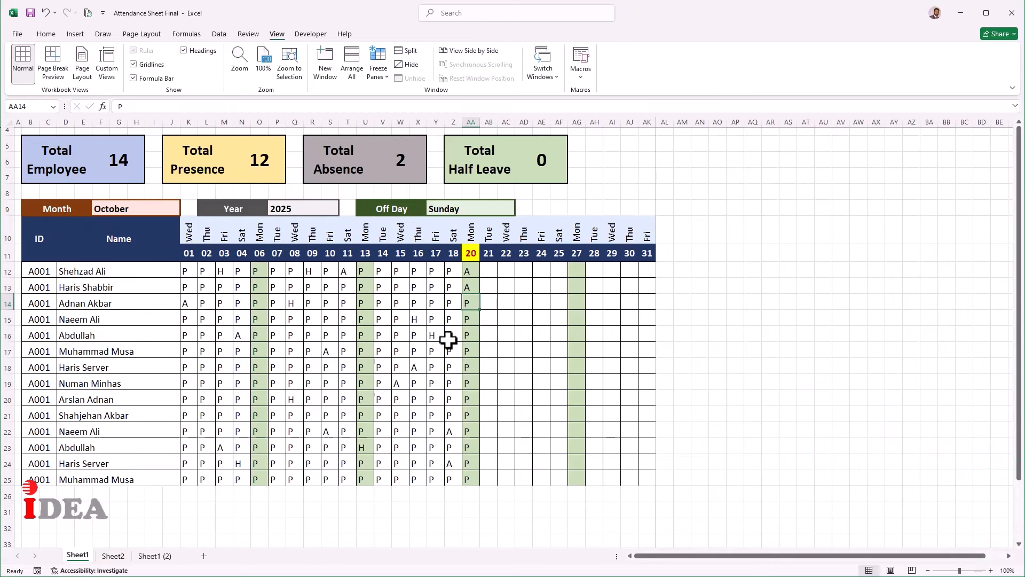